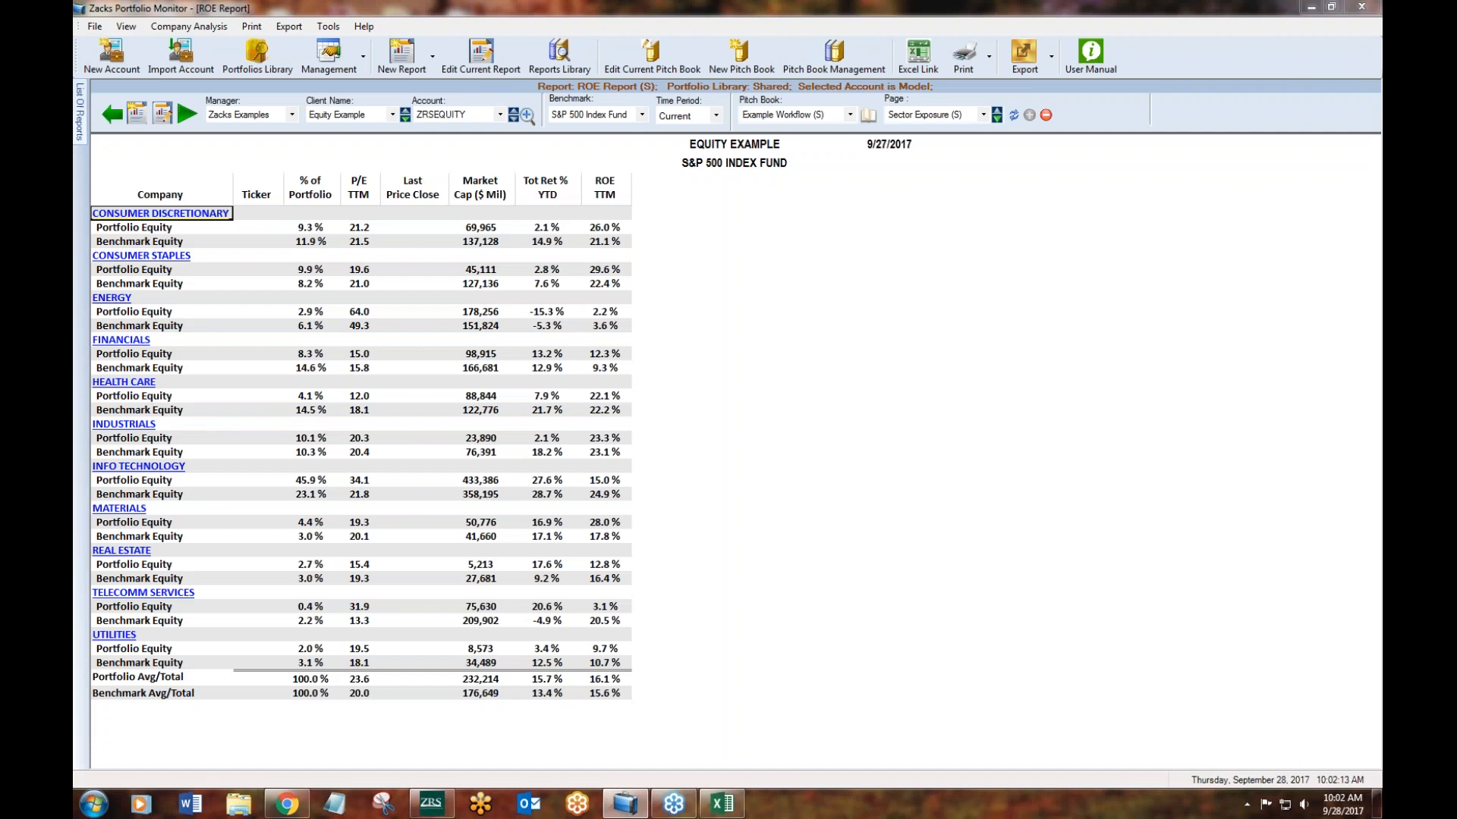
{"action": "left_click", "coordinate": [431, 805]}
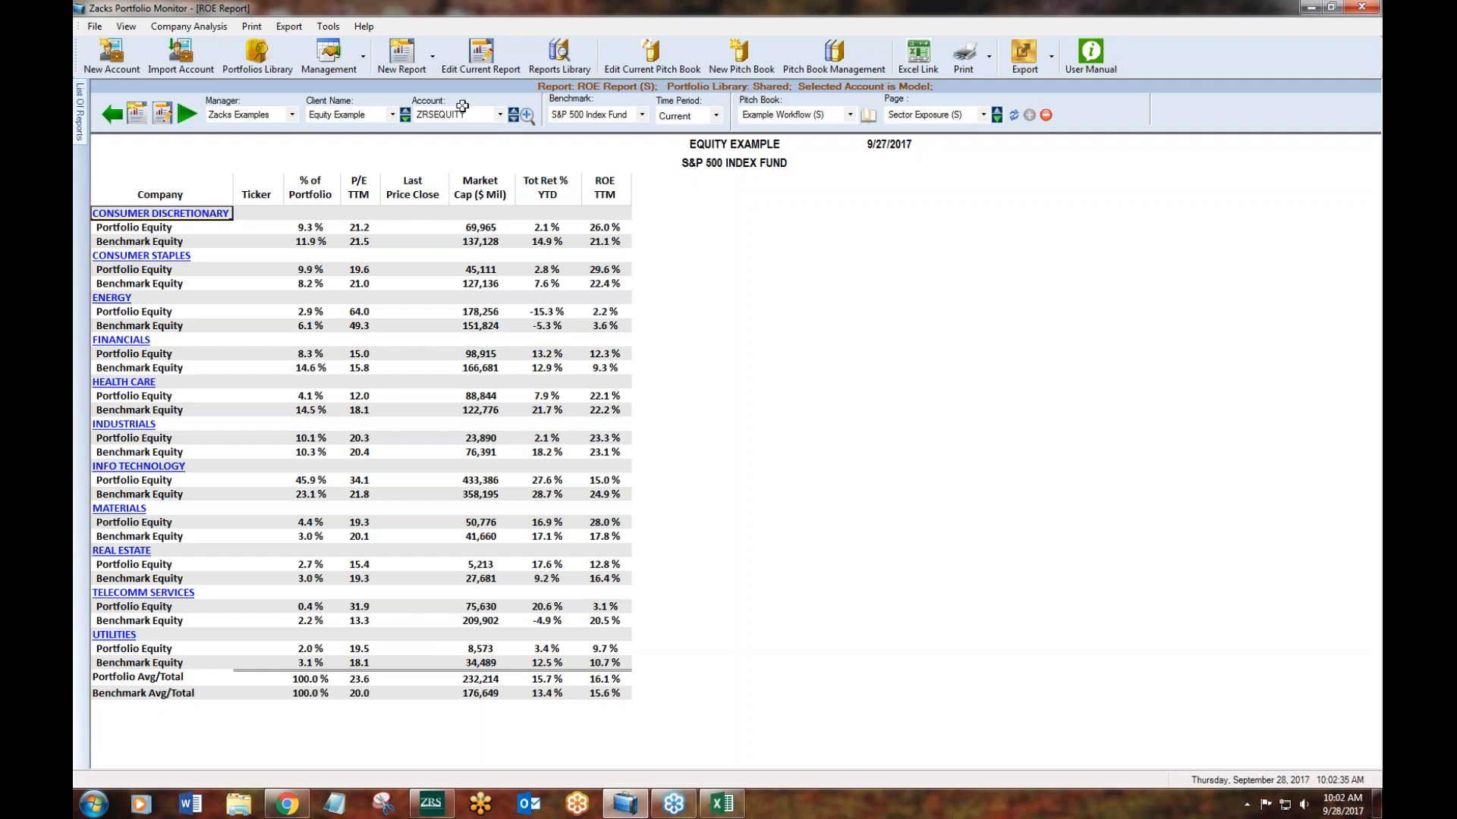
{"action": "left_click", "coordinate": [399, 61]}
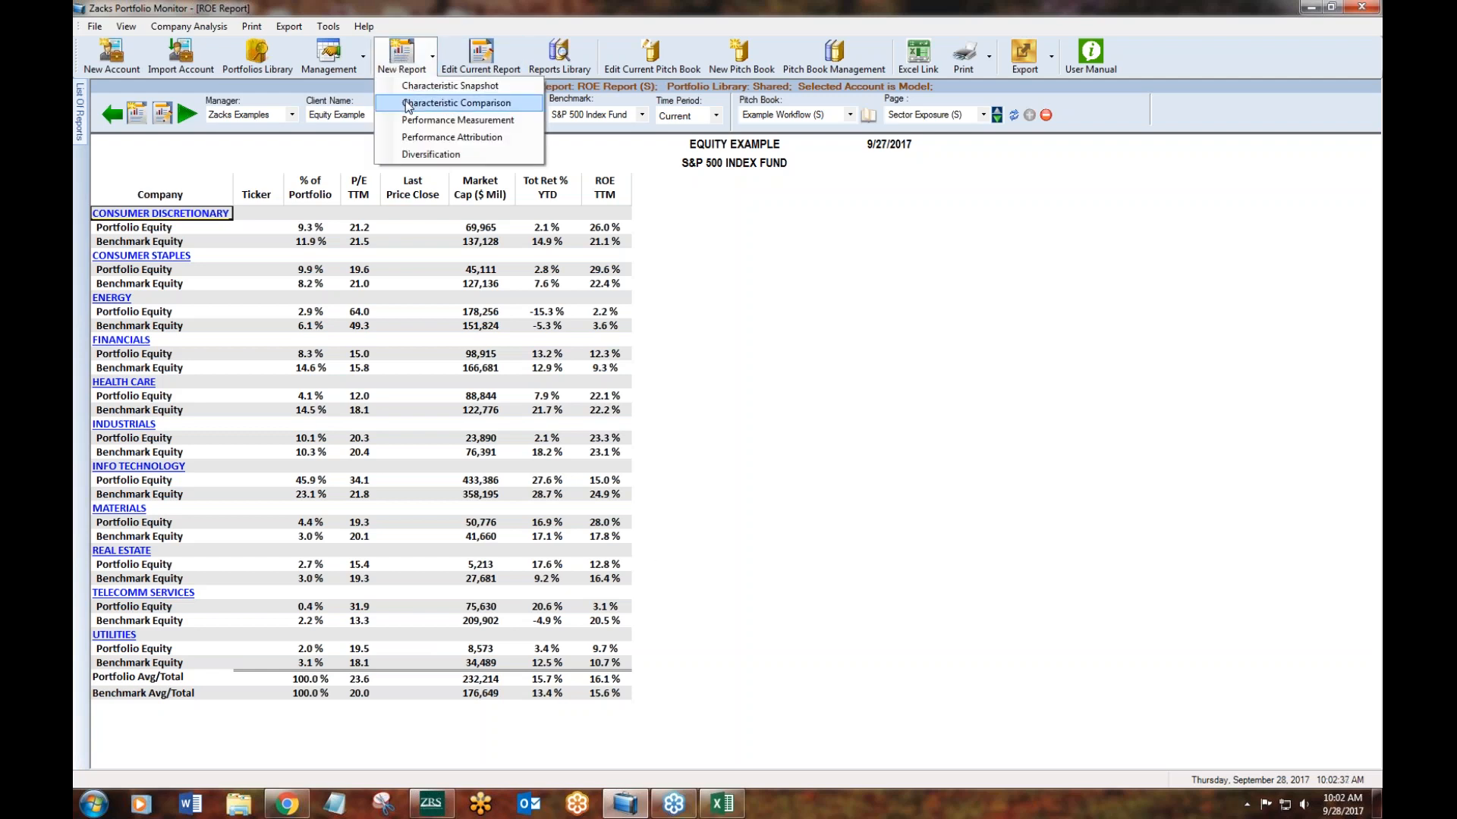
{"action": "left_click", "coordinate": [891, 335]}
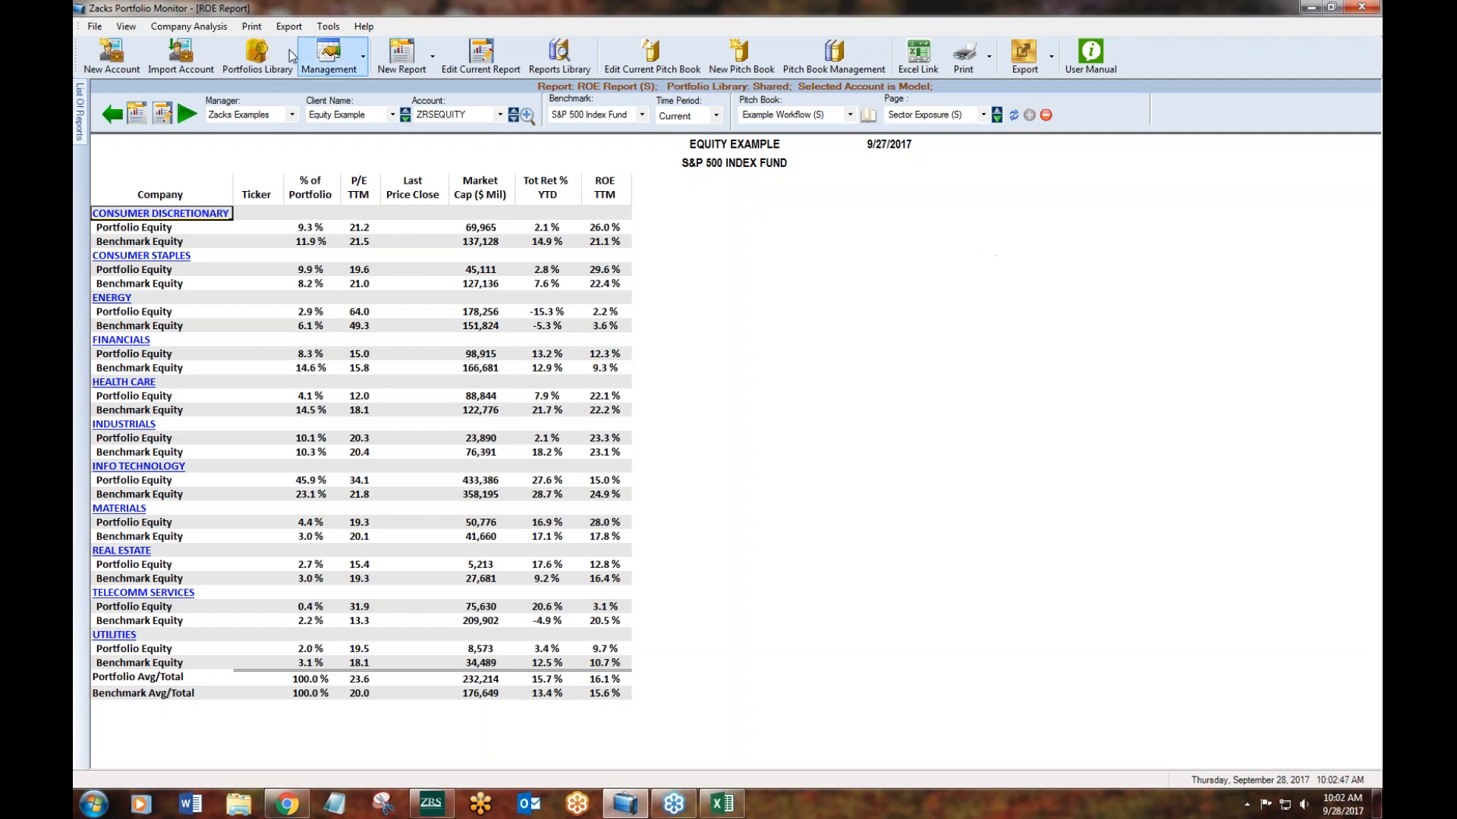
- Start a new model account, add the ticker DE to its list, and discard the account without saving
{"action": "left_click", "coordinate": [110, 49]}
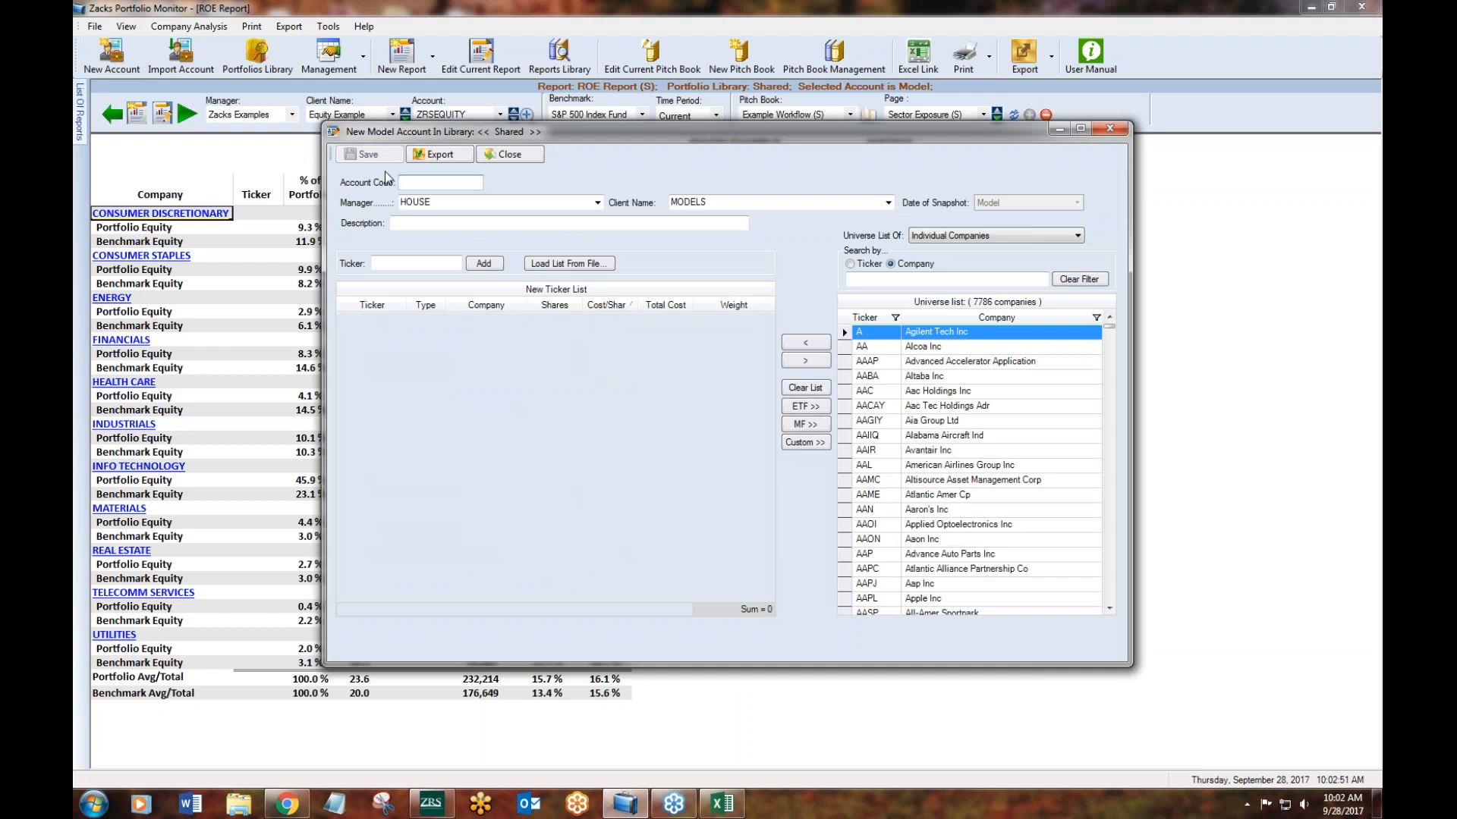
{"action": "left_click", "coordinate": [376, 263]}
{"action": "type", "text": "DE"}
{"action": "key", "text": "Return"}
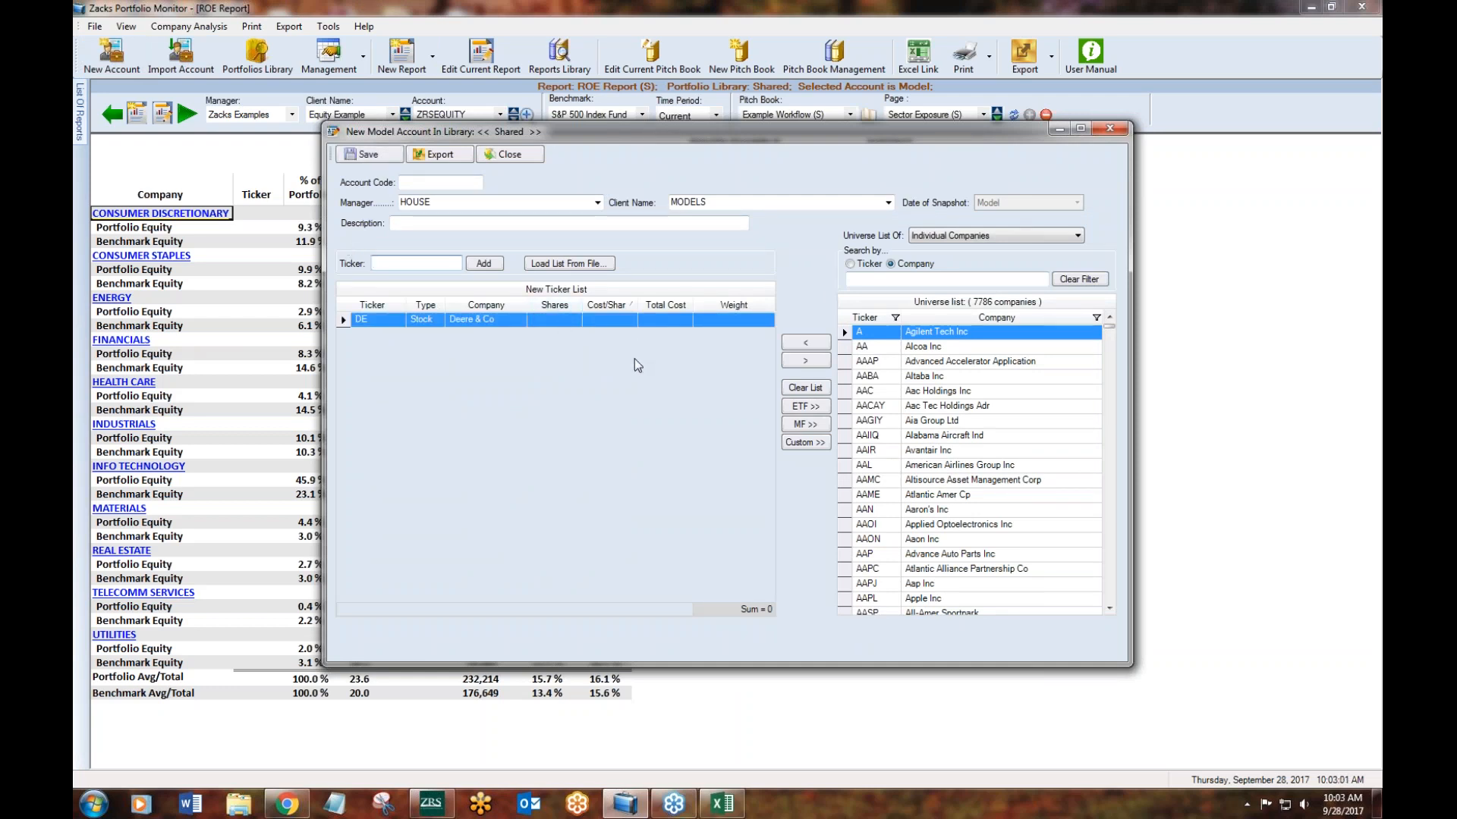
{"action": "left_click", "coordinate": [429, 182]}
{"action": "type", "text": "save"}
{"action": "left_click", "coordinate": [1109, 128]}
{"action": "left_click", "coordinate": [808, 454]}
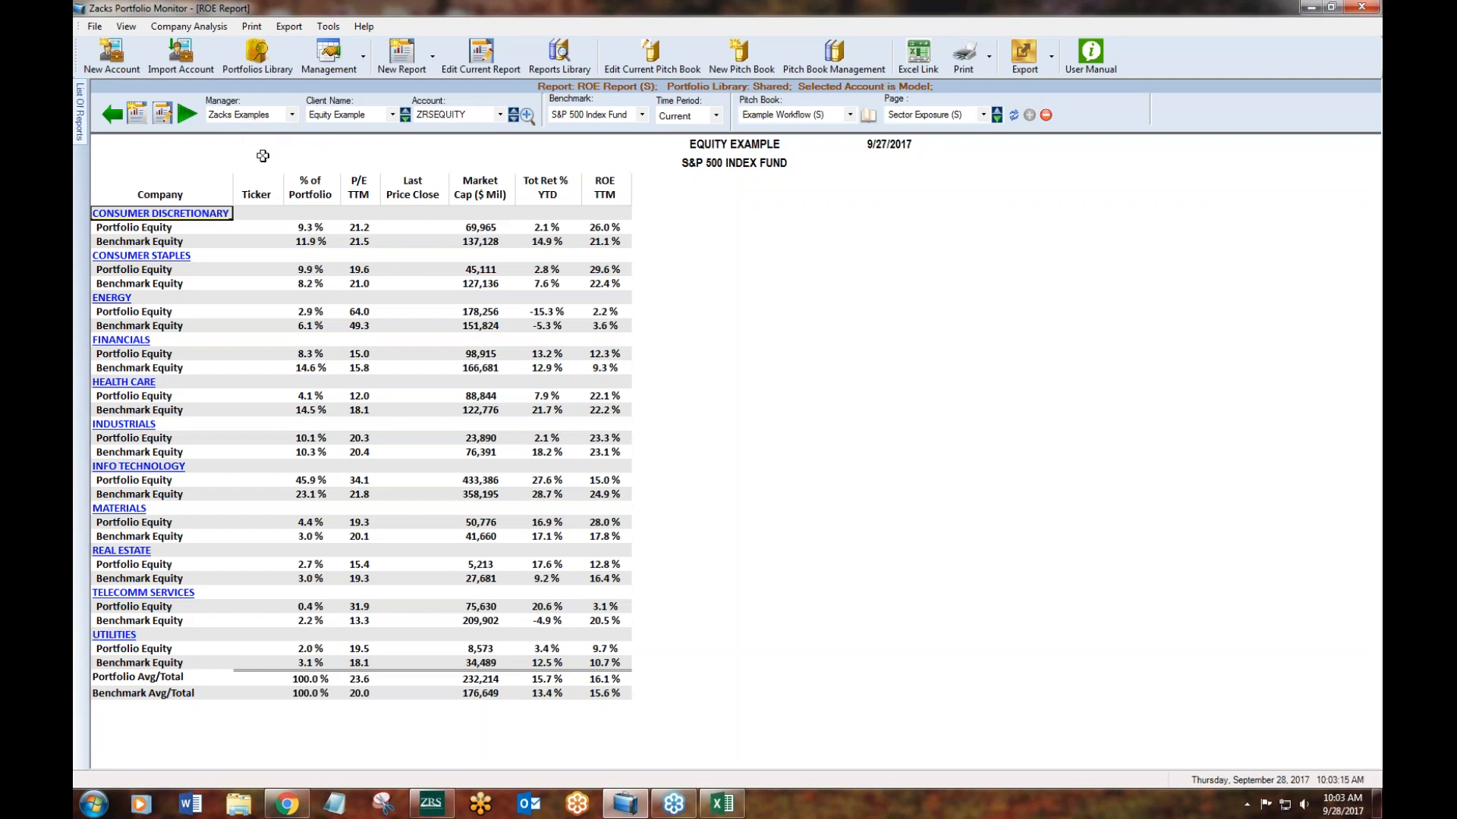
- Check the account import file picker without importing, and browse the portfolios library to the account under the Zacks All Holdings client
{"action": "left_click", "coordinate": [184, 55]}
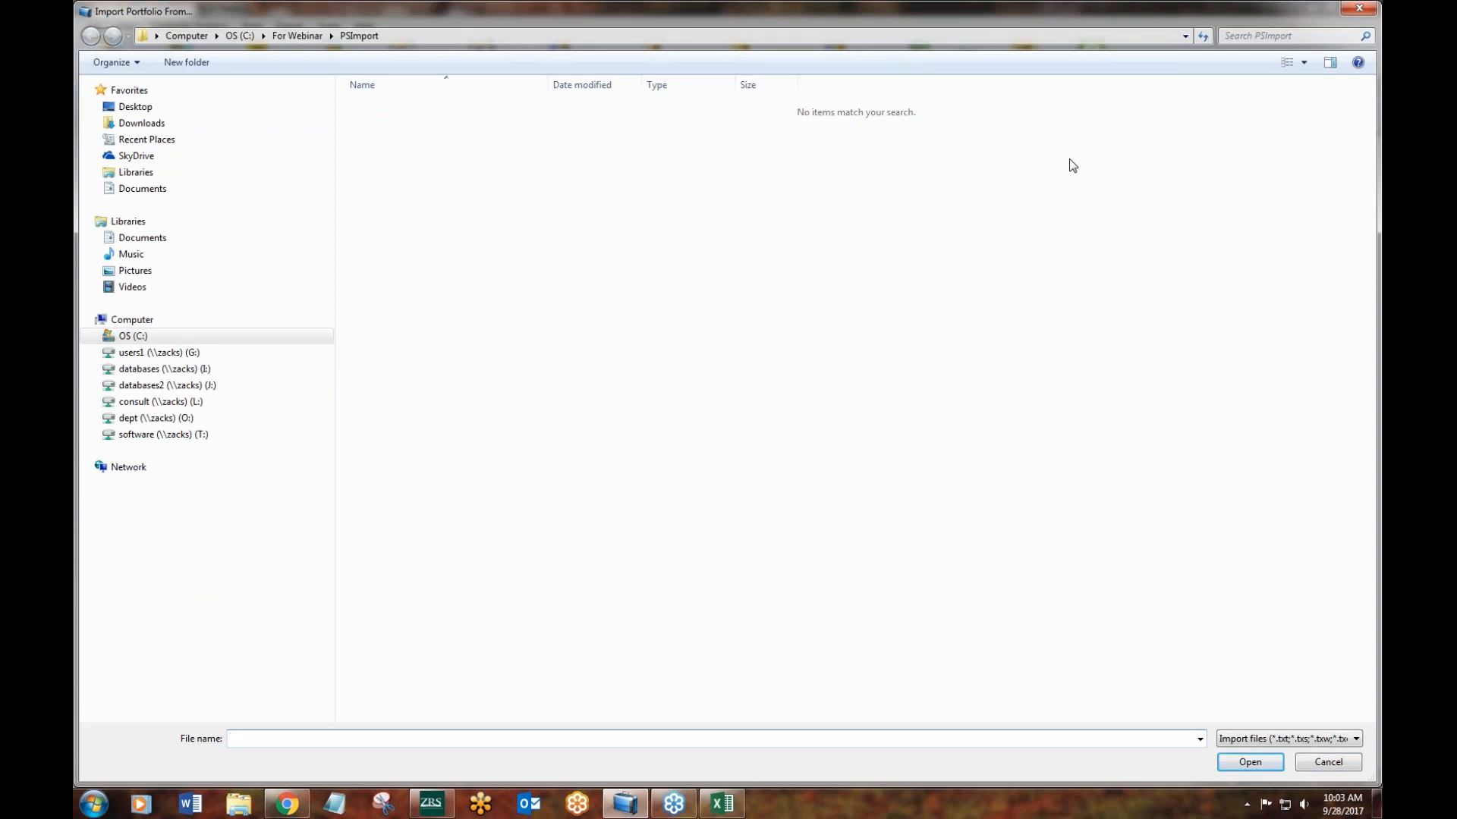
{"action": "left_click", "coordinate": [1364, 8]}
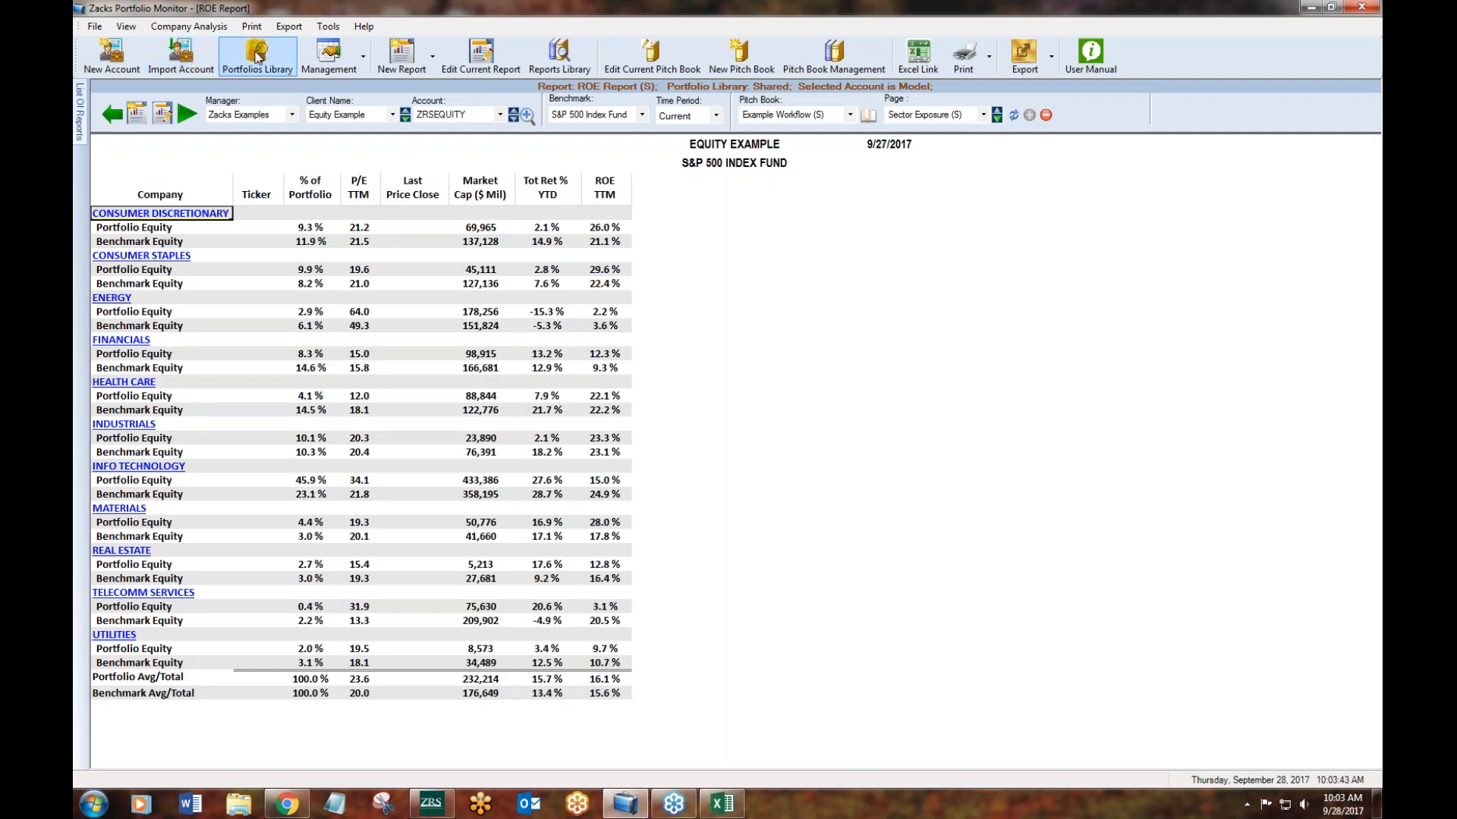
{"action": "left_click", "coordinate": [258, 57]}
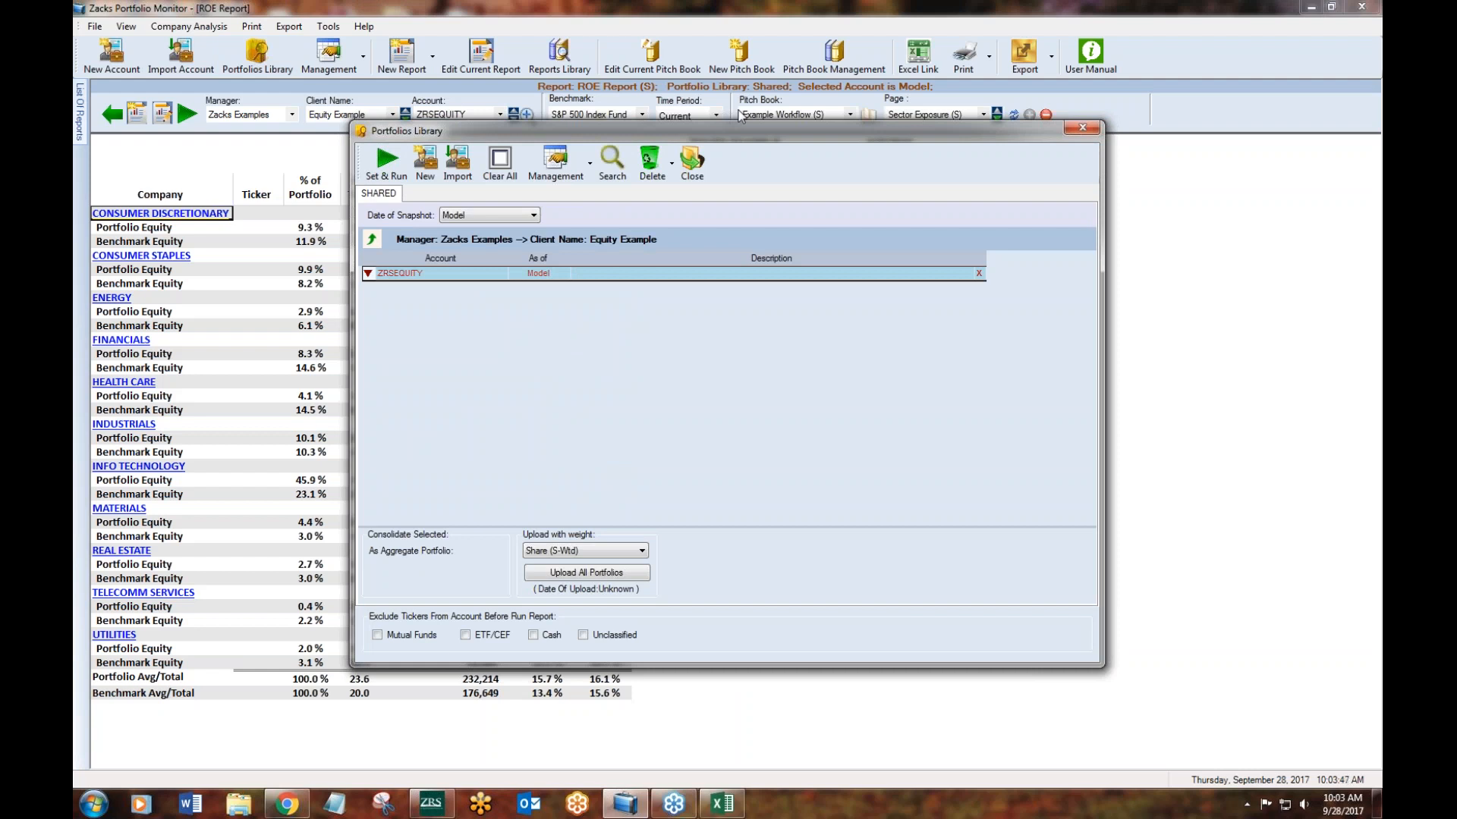
{"action": "left_click", "coordinate": [375, 240]}
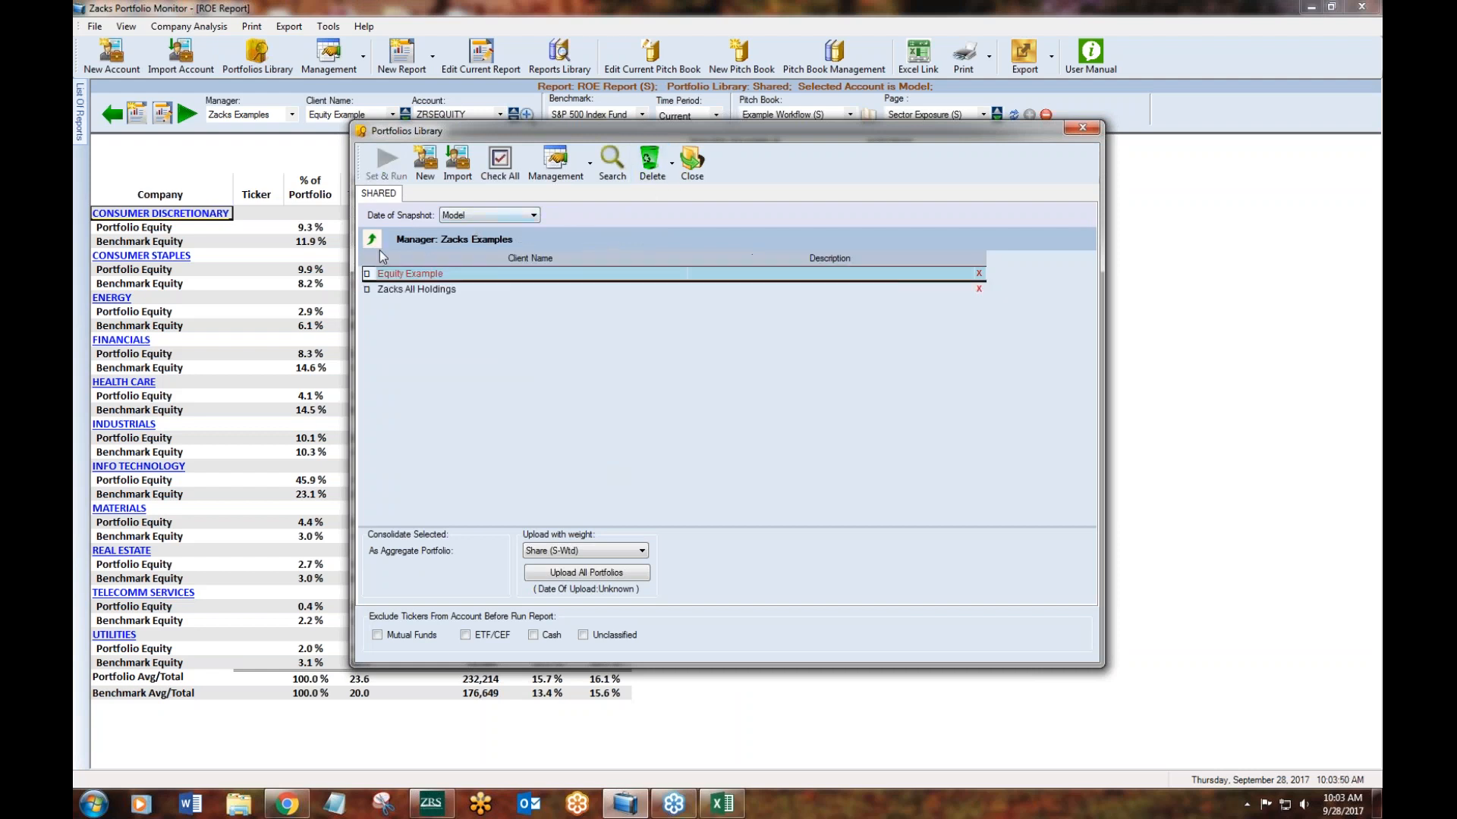
{"action": "double_click", "coordinate": [396, 292]}
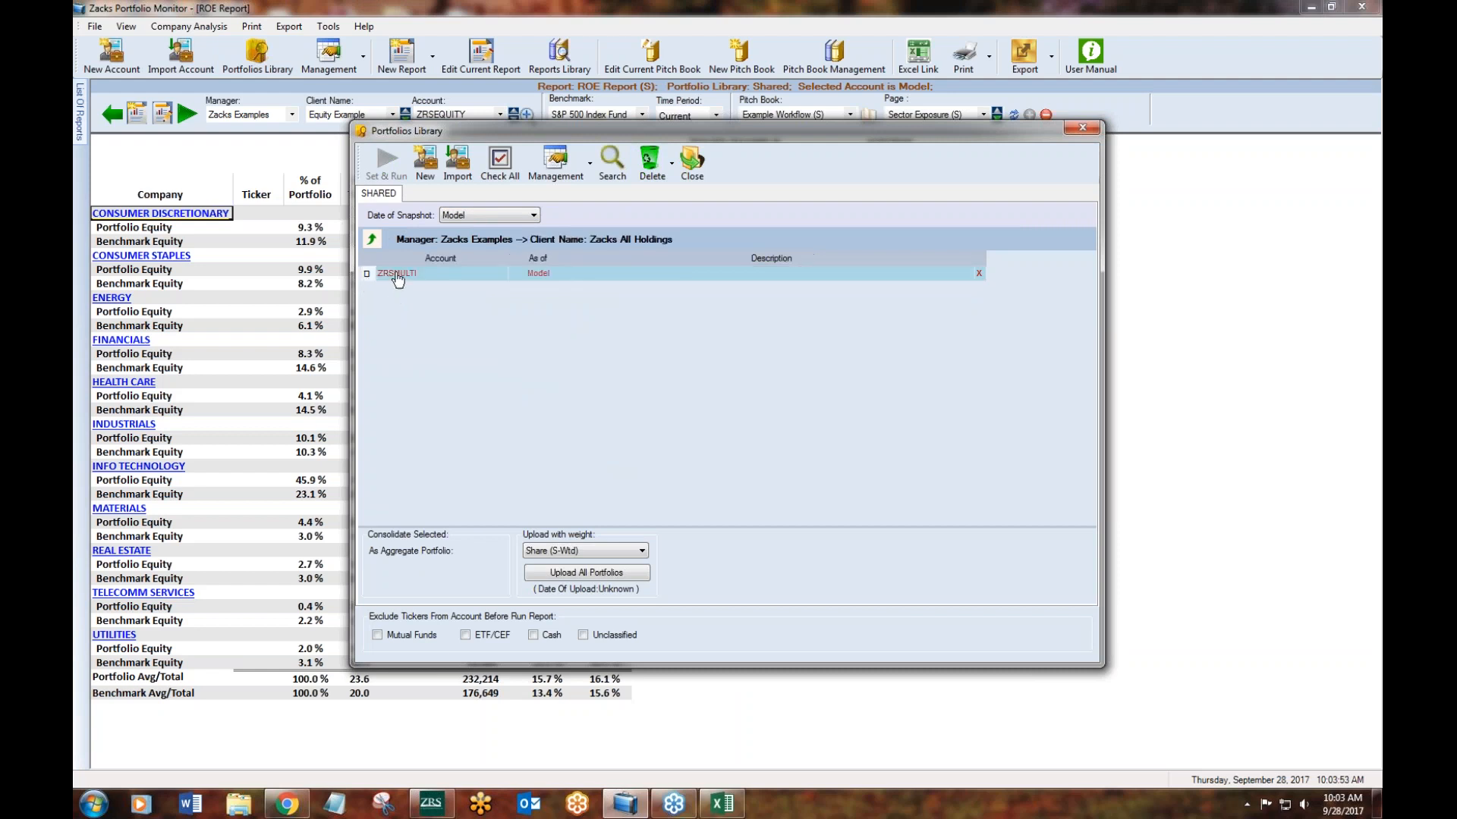
{"action": "left_click", "coordinate": [374, 241]}
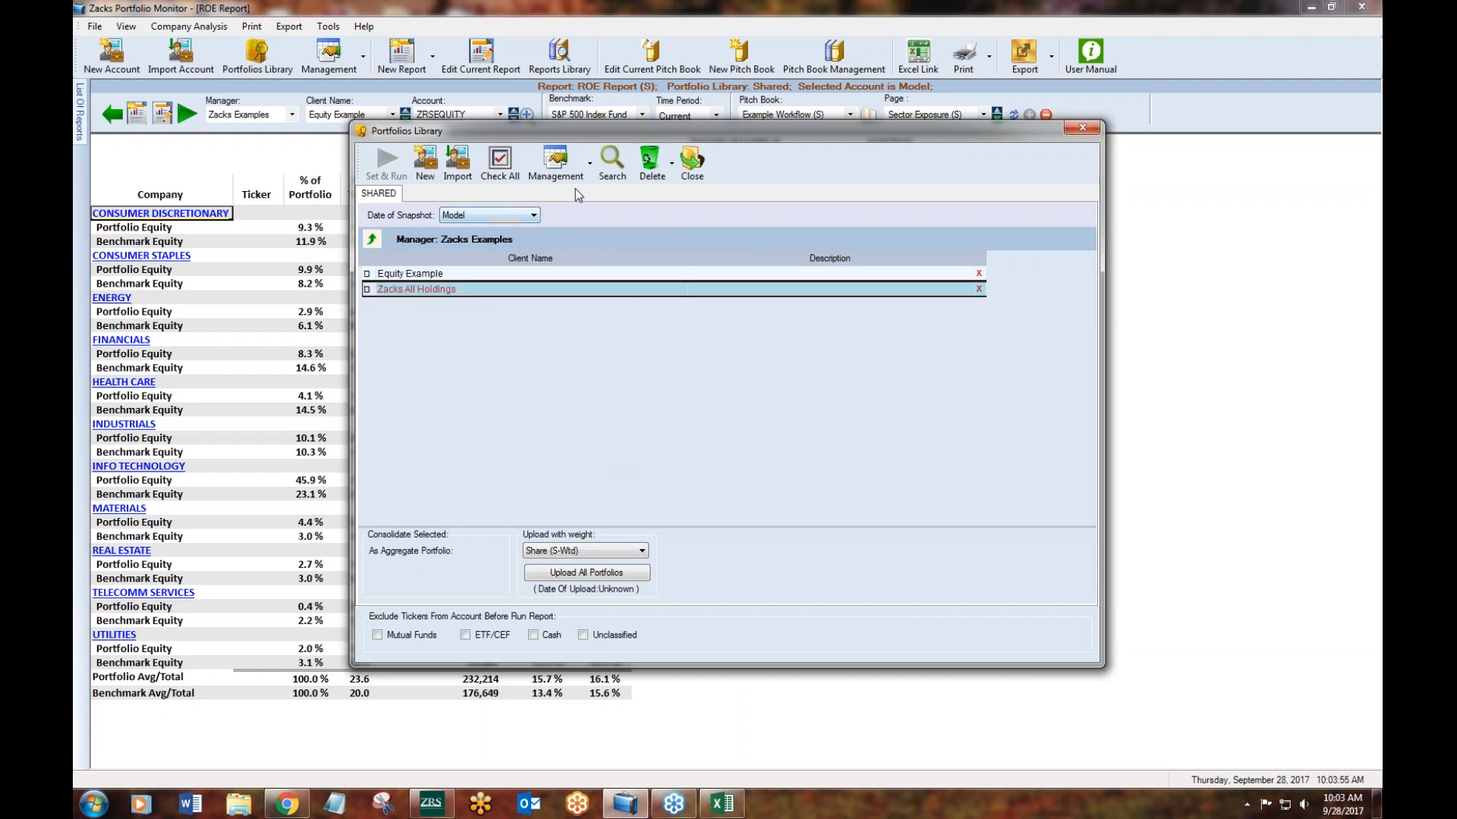
- Search the shared portfolio library by account for "zrsequ", and close the library without setting an account
{"action": "left_click", "coordinate": [613, 170]}
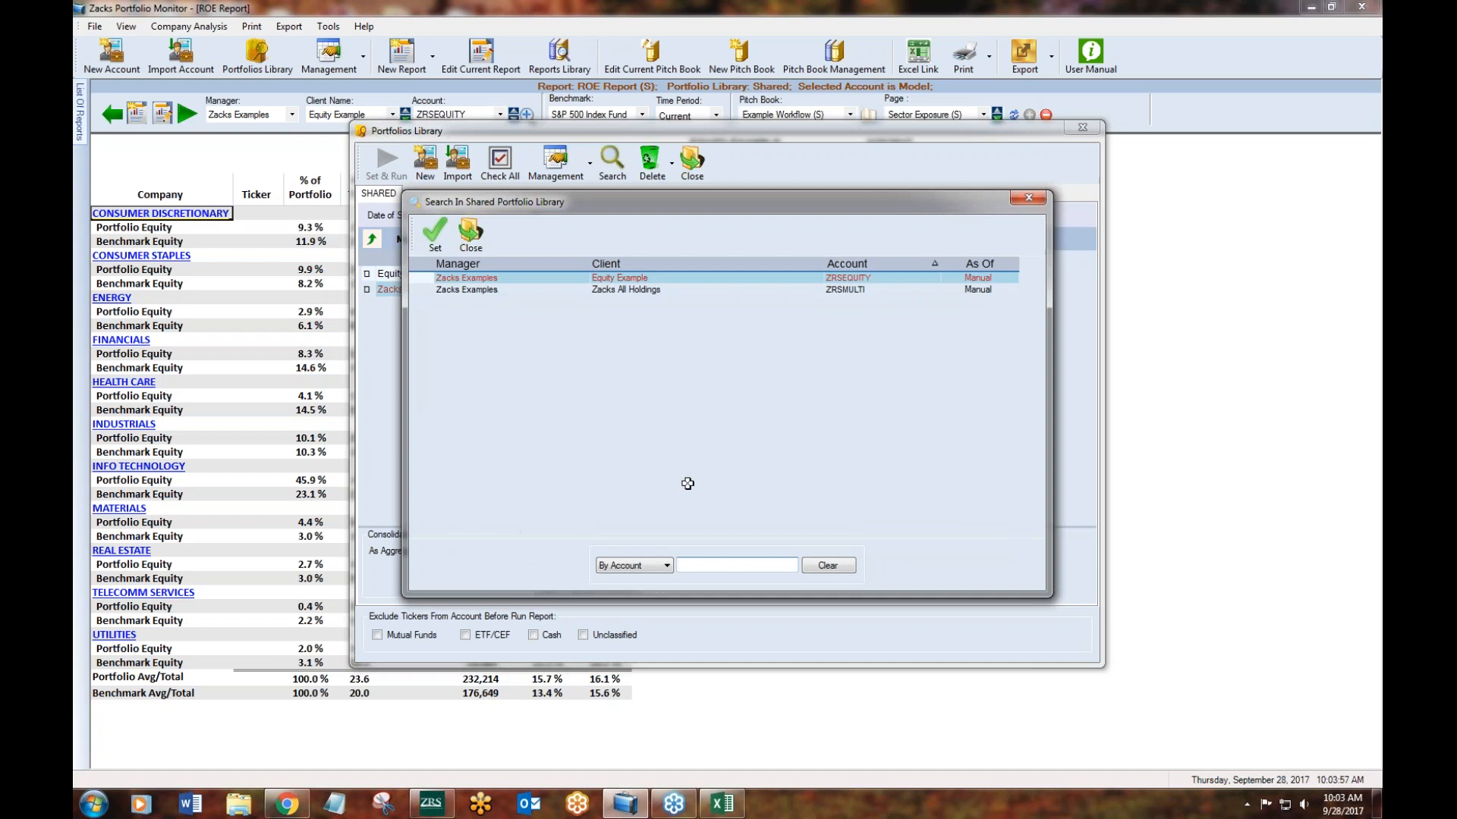
{"action": "type", "text": "zrsequ"}
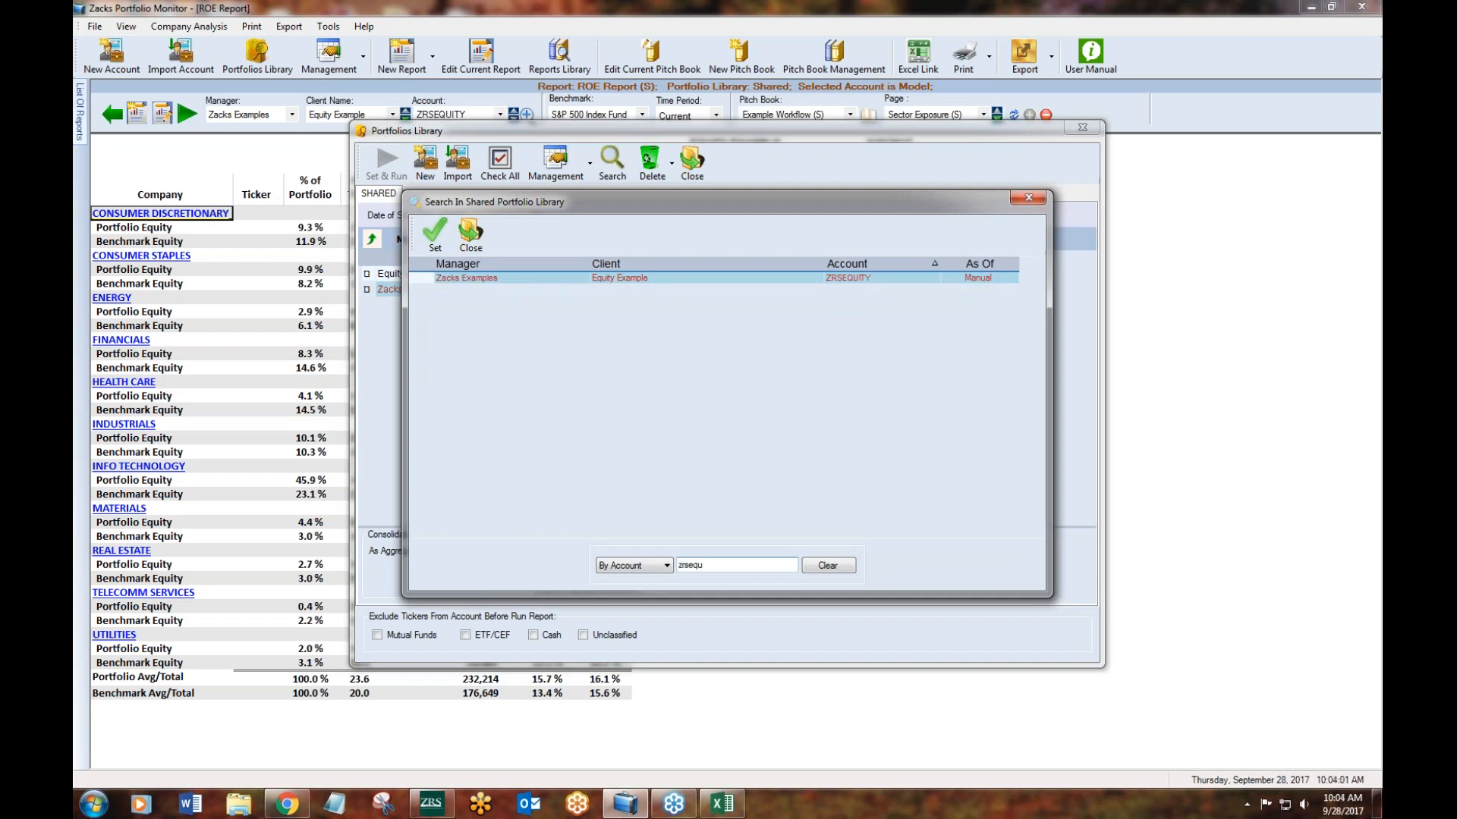
{"action": "left_click", "coordinate": [1012, 200]}
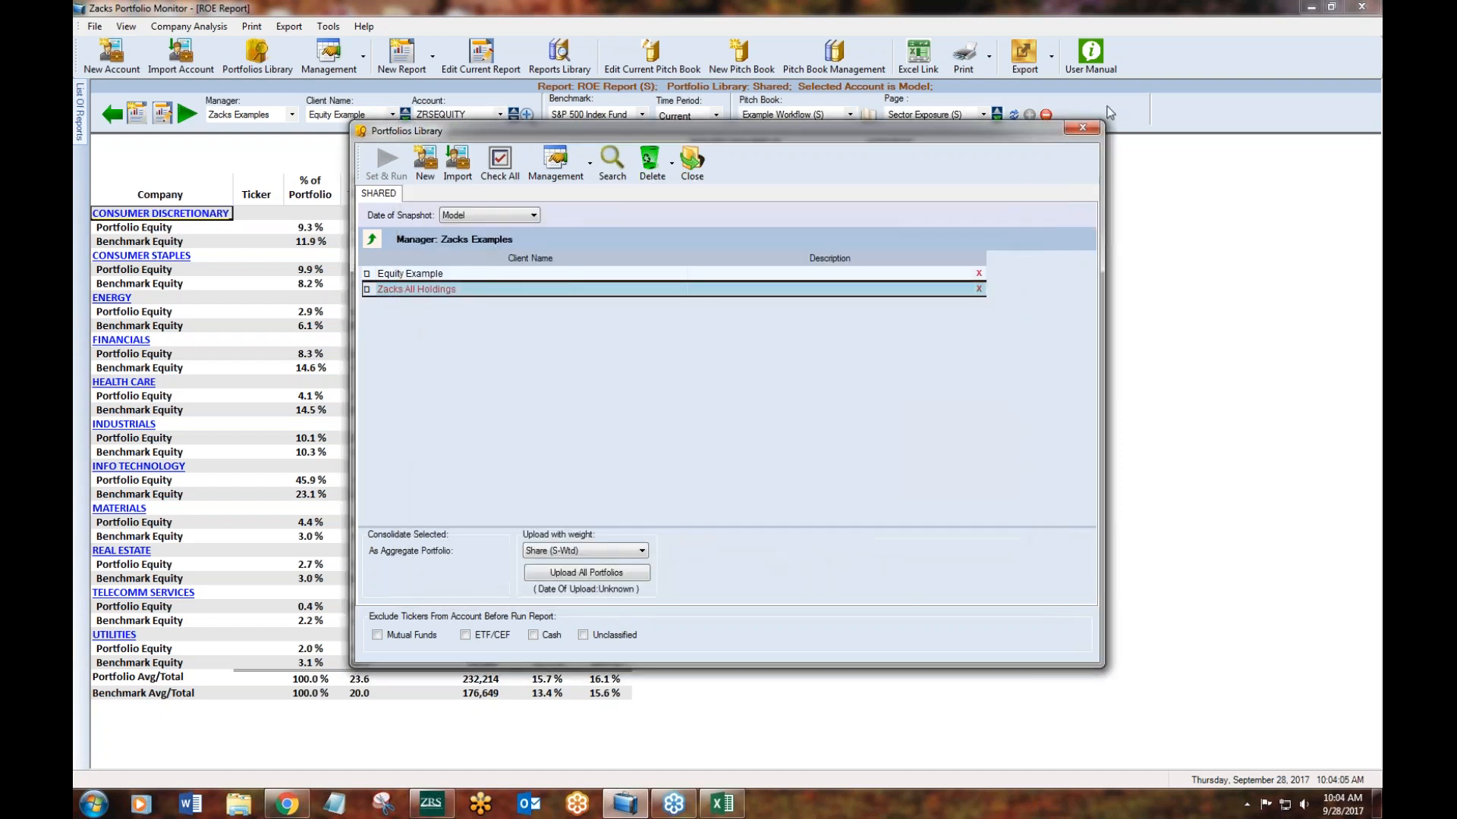
{"action": "left_click", "coordinate": [1090, 125]}
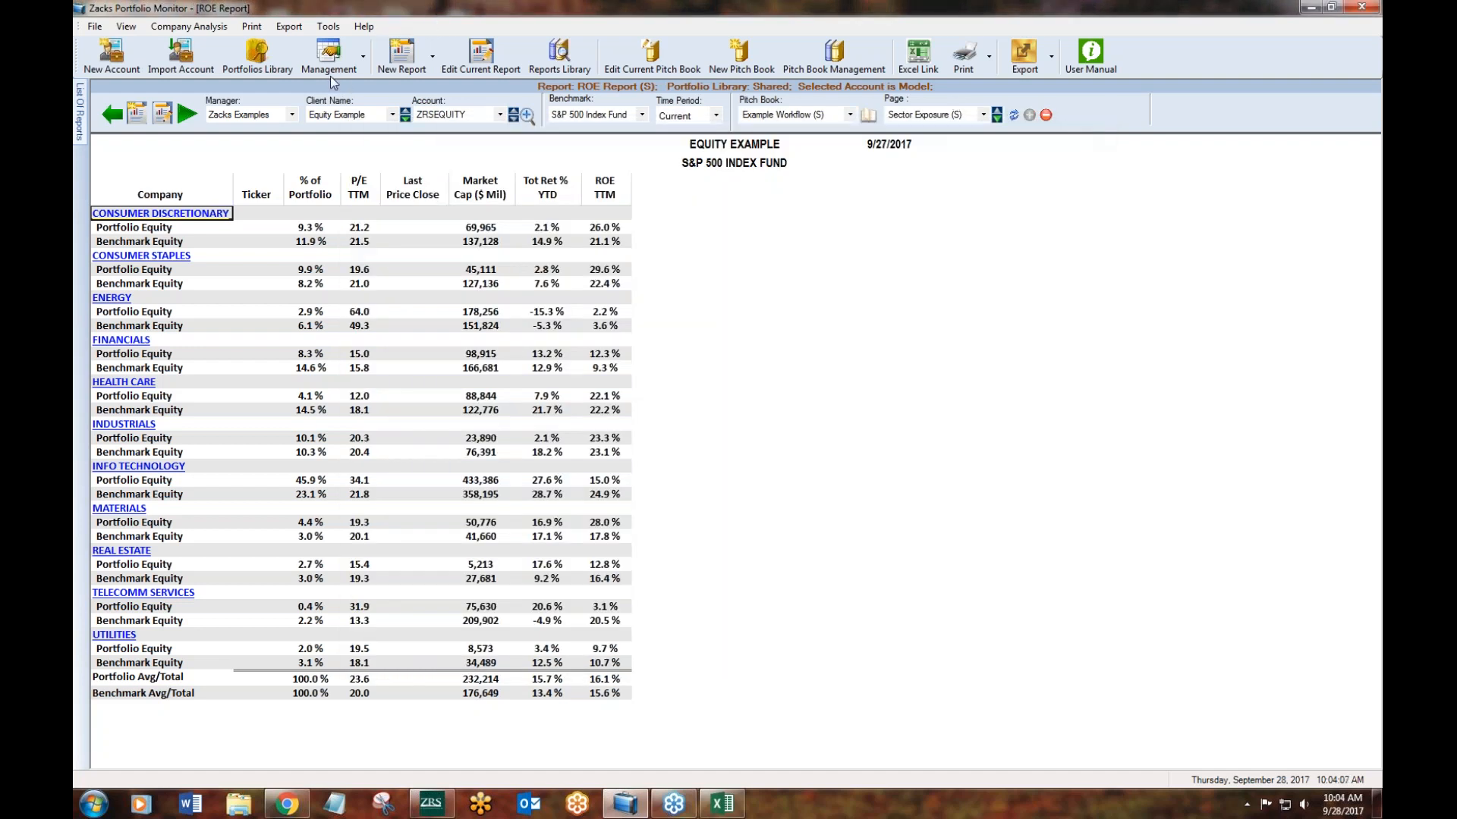
- Review the report appearance settings for headers, footers/logo and chart options, and close them without saving changes
{"action": "left_click", "coordinate": [351, 61]}
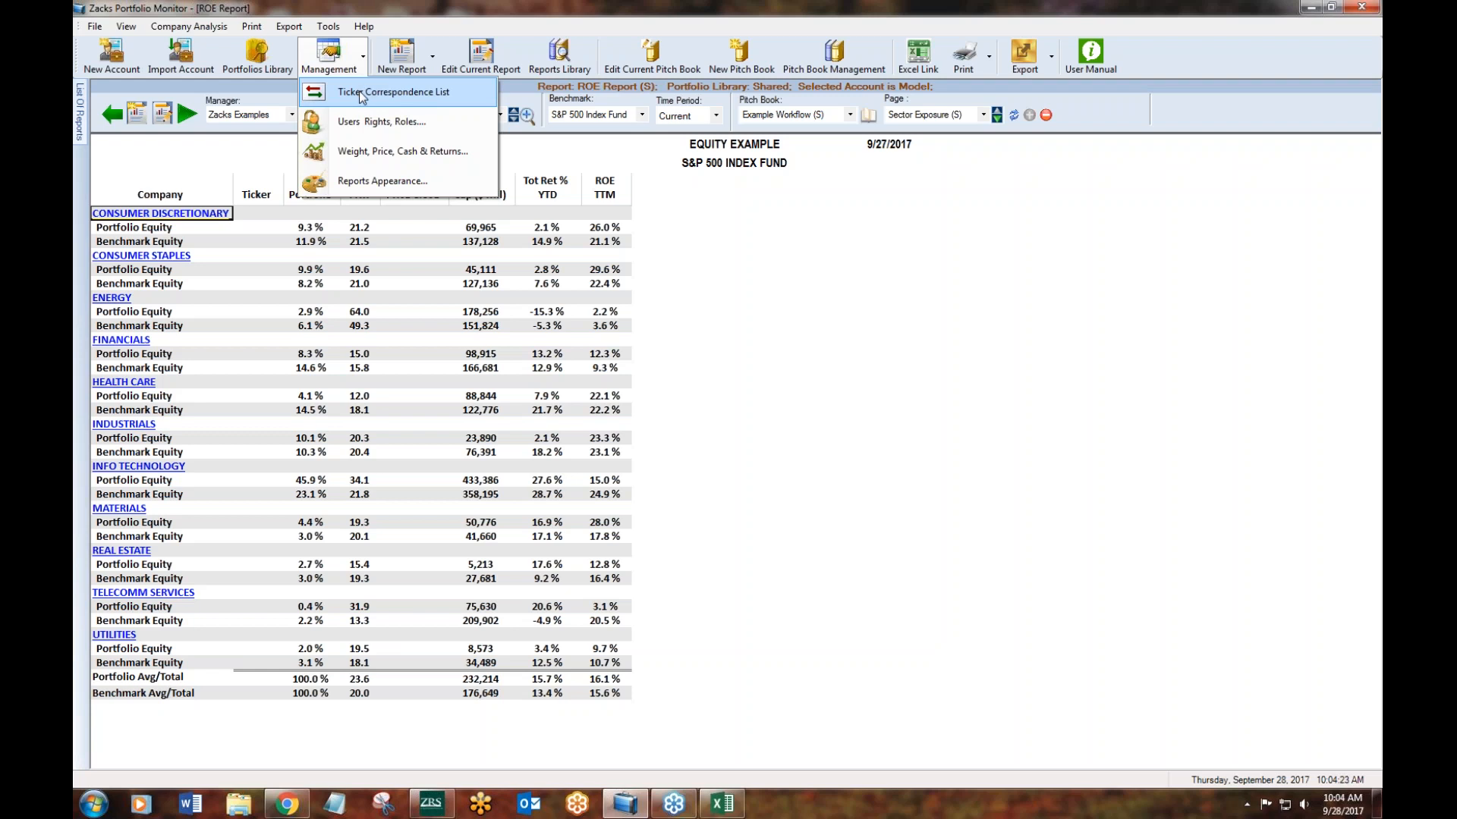
{"action": "left_click", "coordinate": [372, 180]}
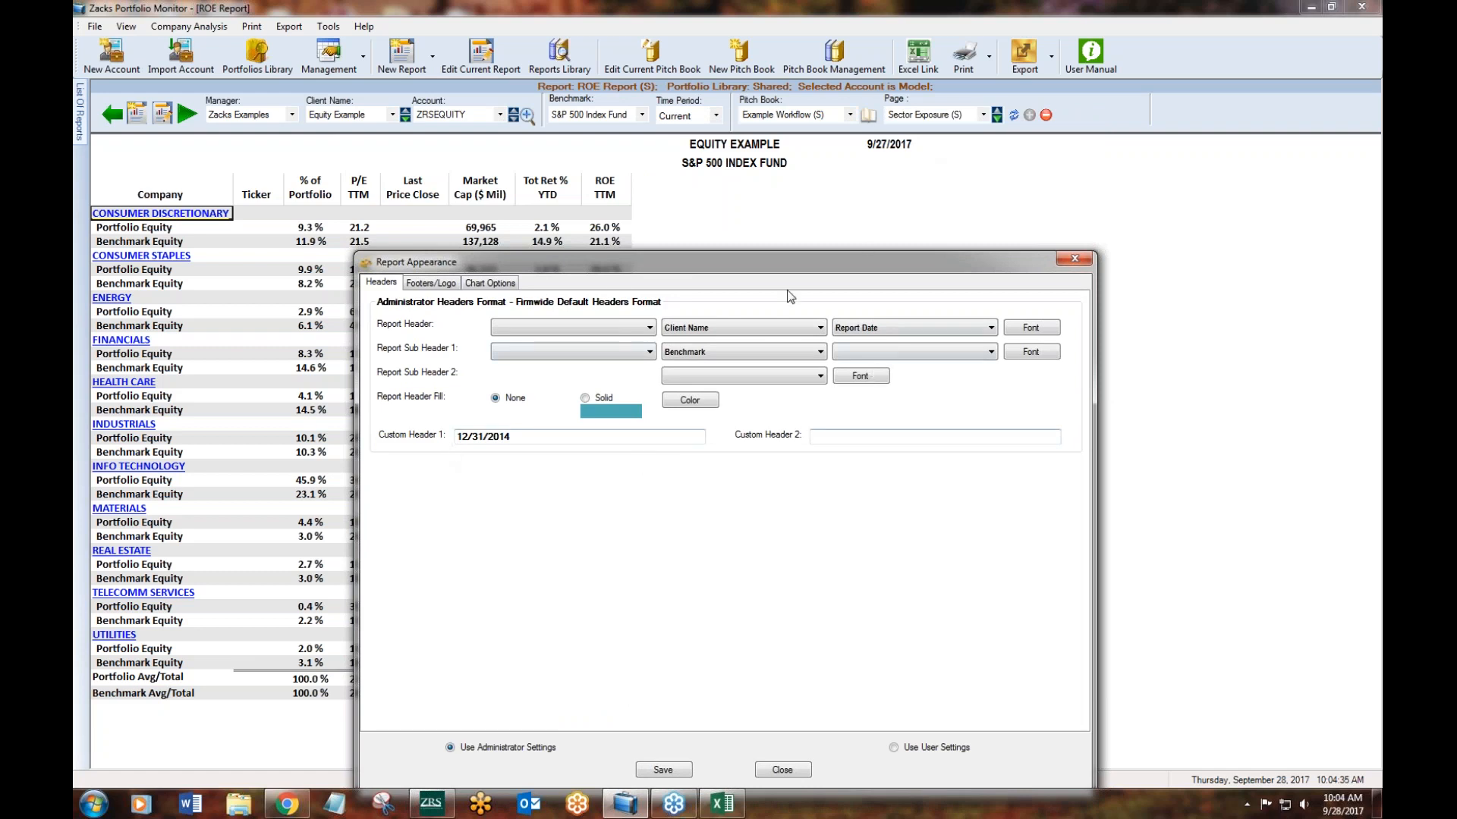
{"action": "left_click", "coordinate": [418, 283]}
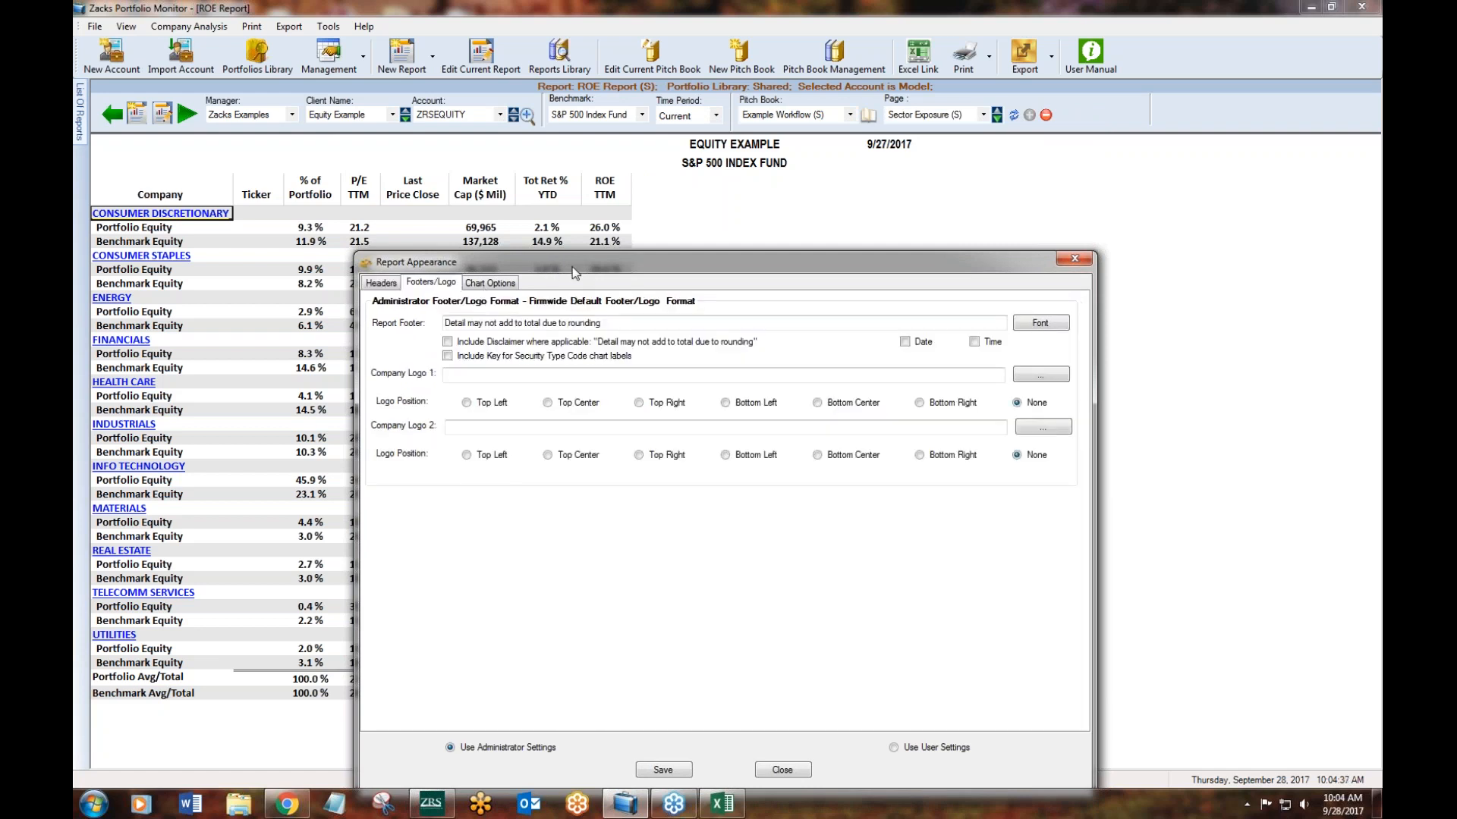
{"action": "left_click_drag", "start_coordinate": [557, 265], "coordinate": [639, 267]}
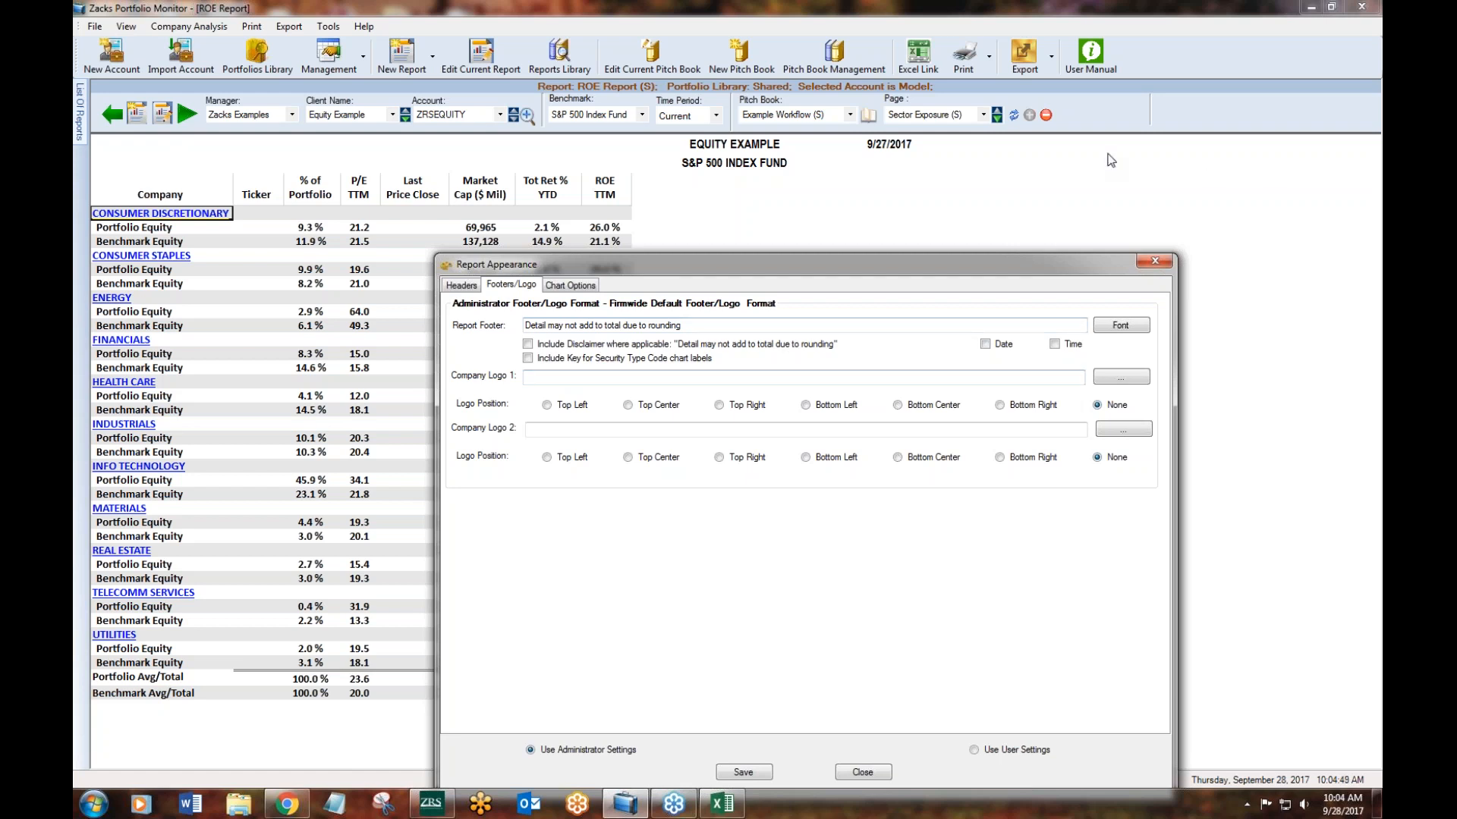
{"action": "left_click_drag", "start_coordinate": [938, 257], "coordinate": [939, 225]}
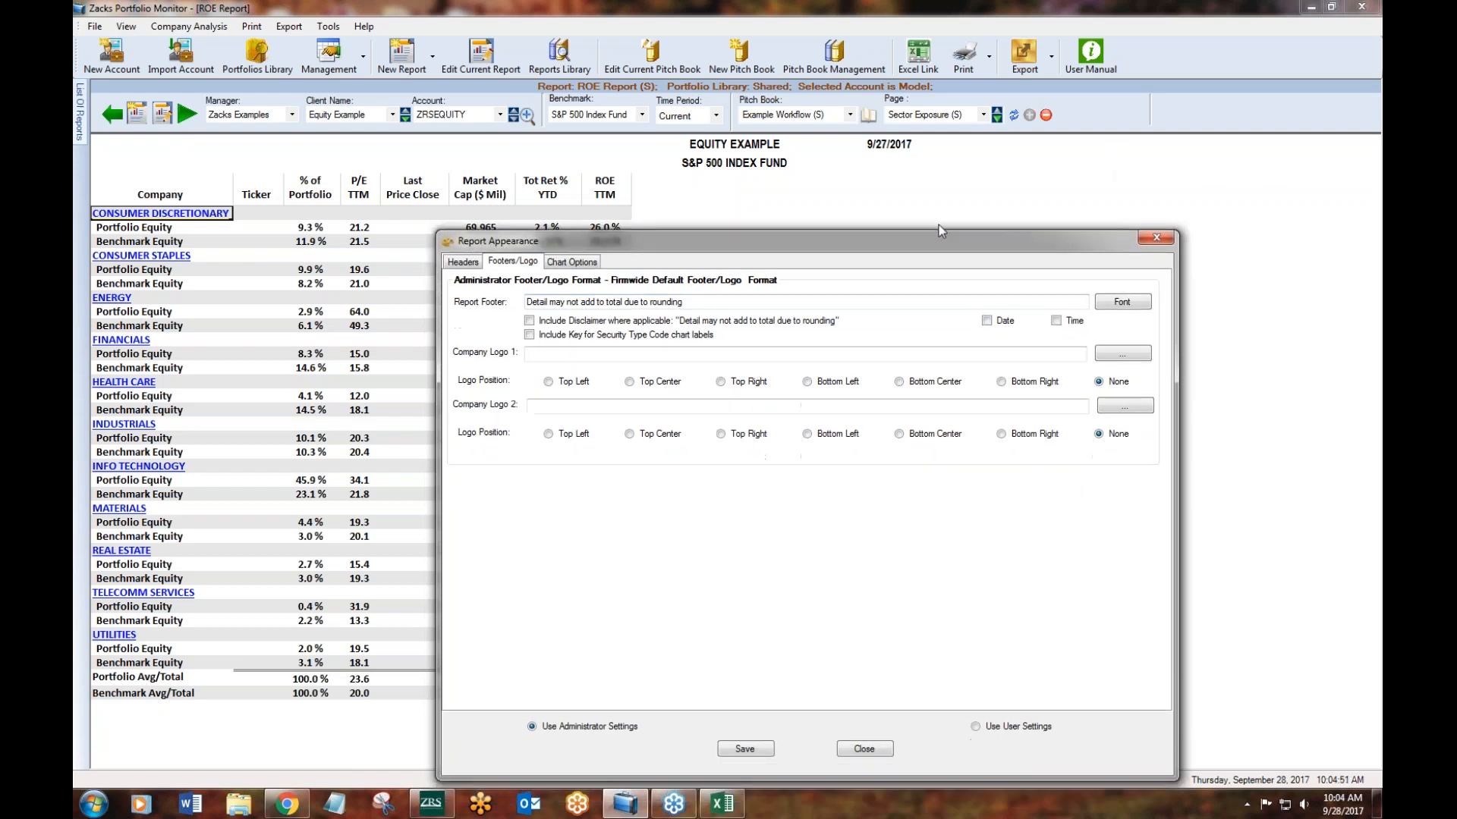
{"action": "left_click", "coordinate": [596, 255]}
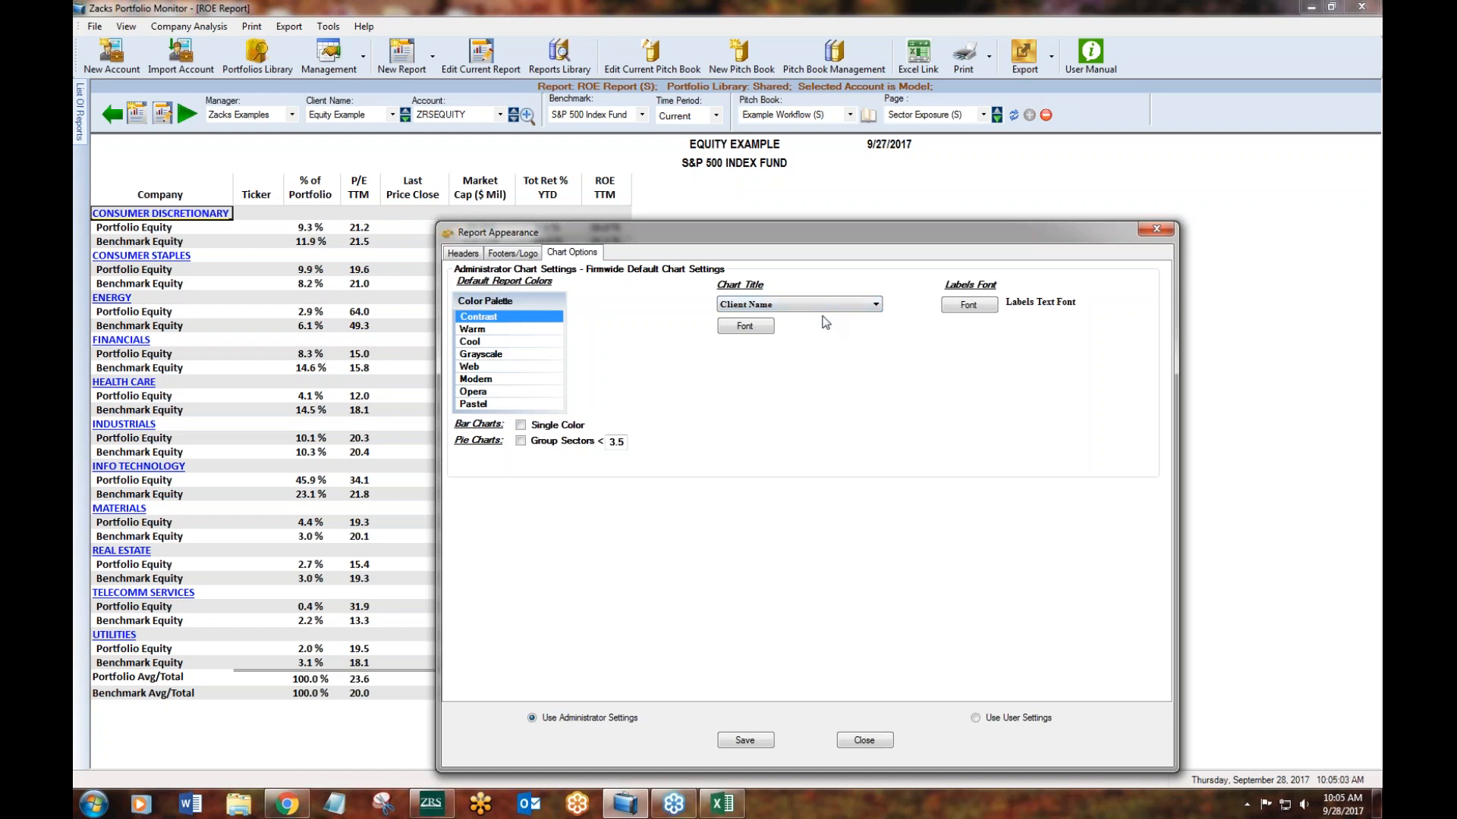
{"action": "left_click", "coordinate": [866, 739]}
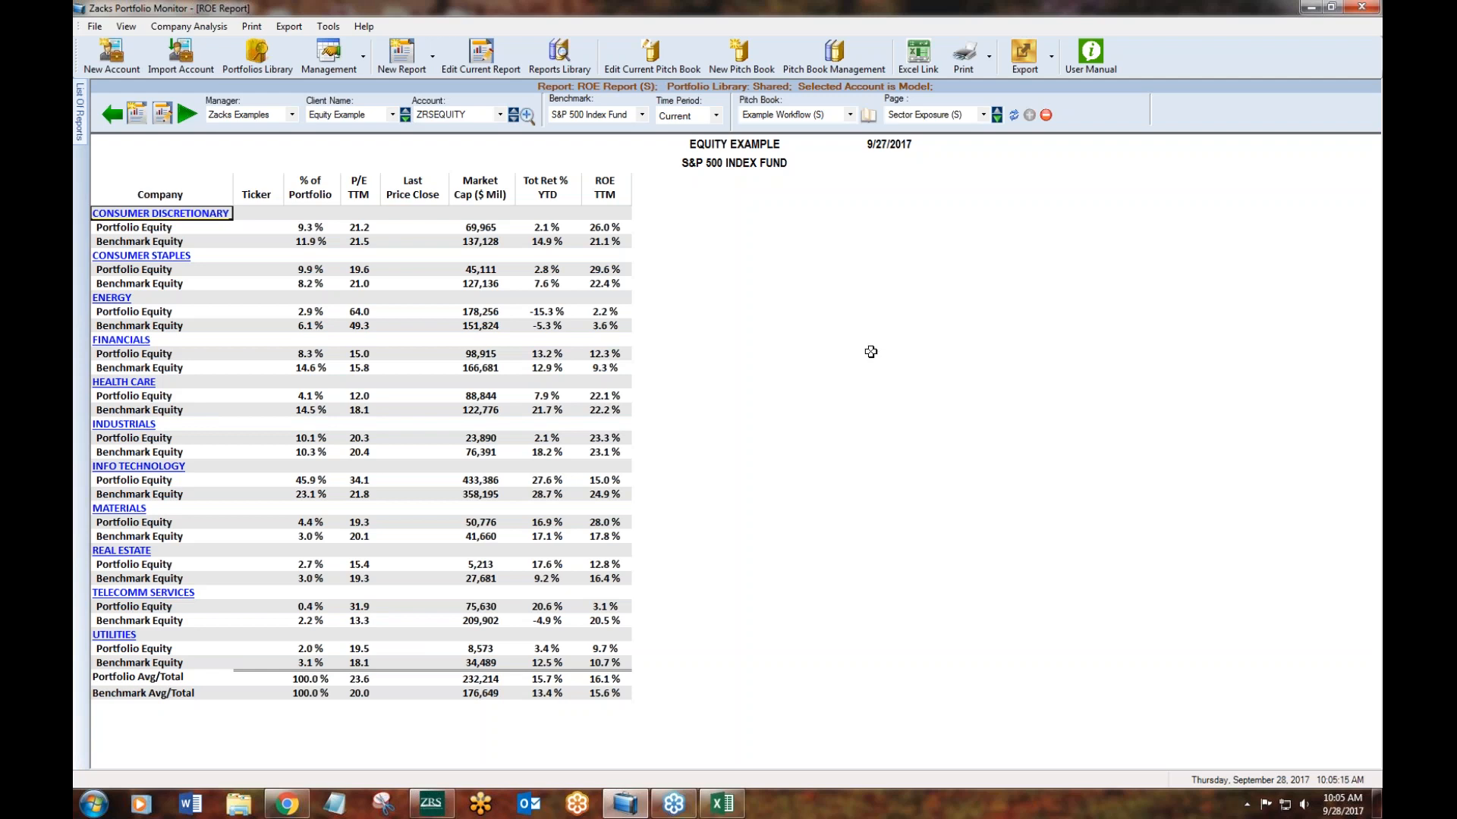
- Look through the saved reports in the reports library and close it without setting one
{"action": "left_click", "coordinate": [412, 61]}
{"action": "left_click", "coordinate": [560, 55]}
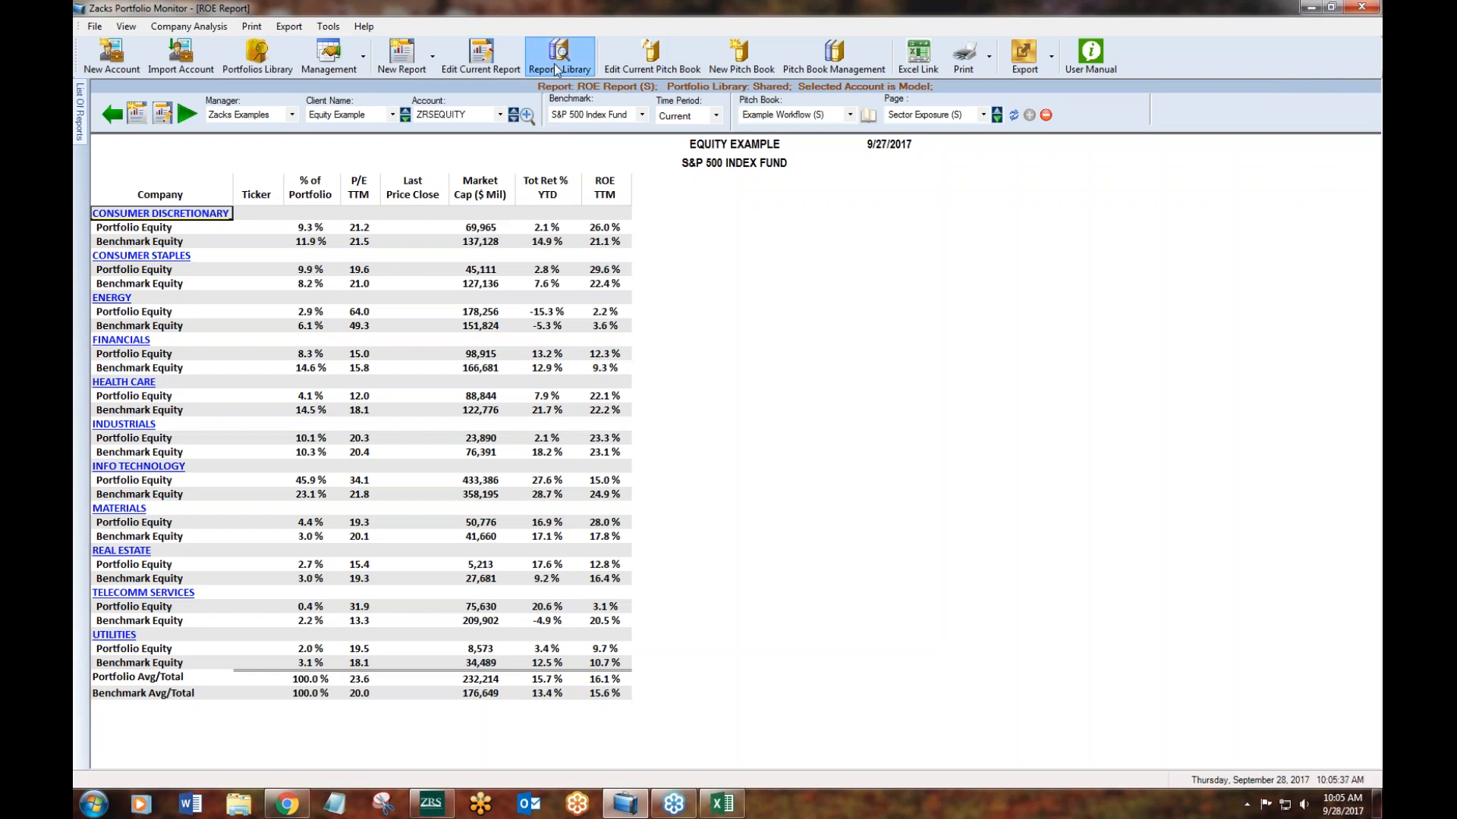
{"action": "left_click", "coordinate": [1041, 101]}
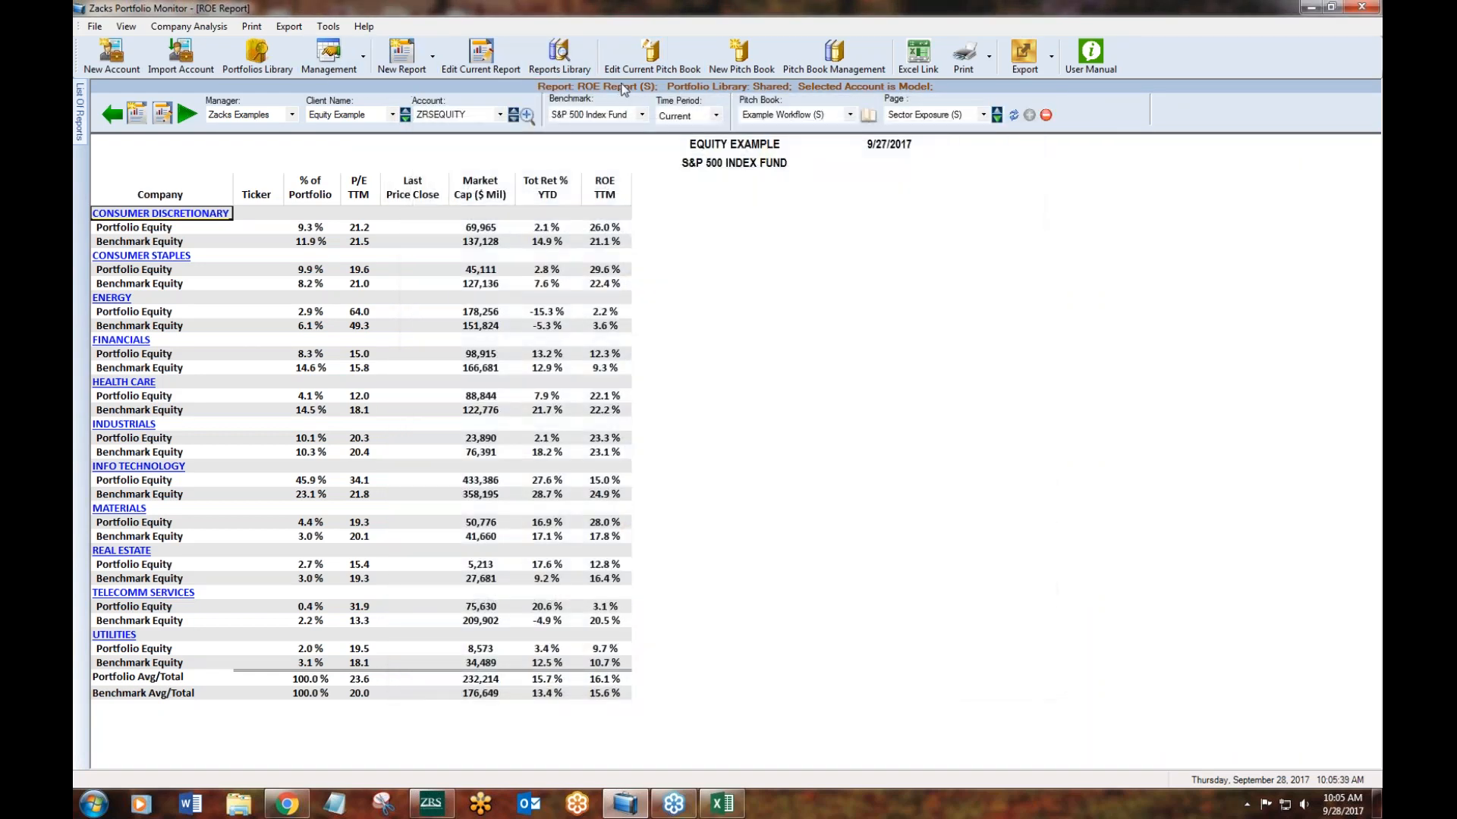
{"action": "left_click", "coordinate": [575, 52]}
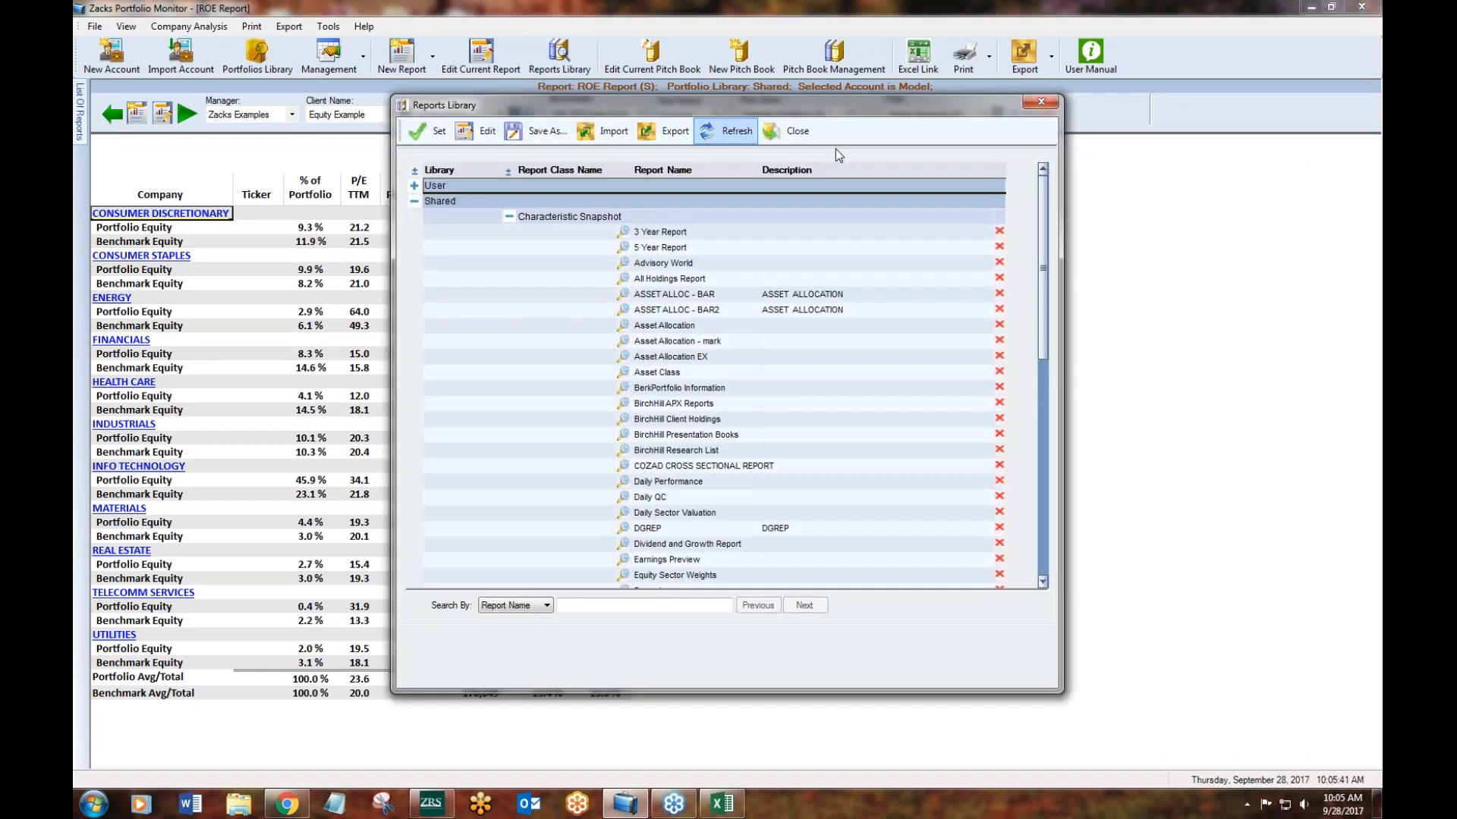
{"action": "left_click", "coordinate": [1031, 106]}
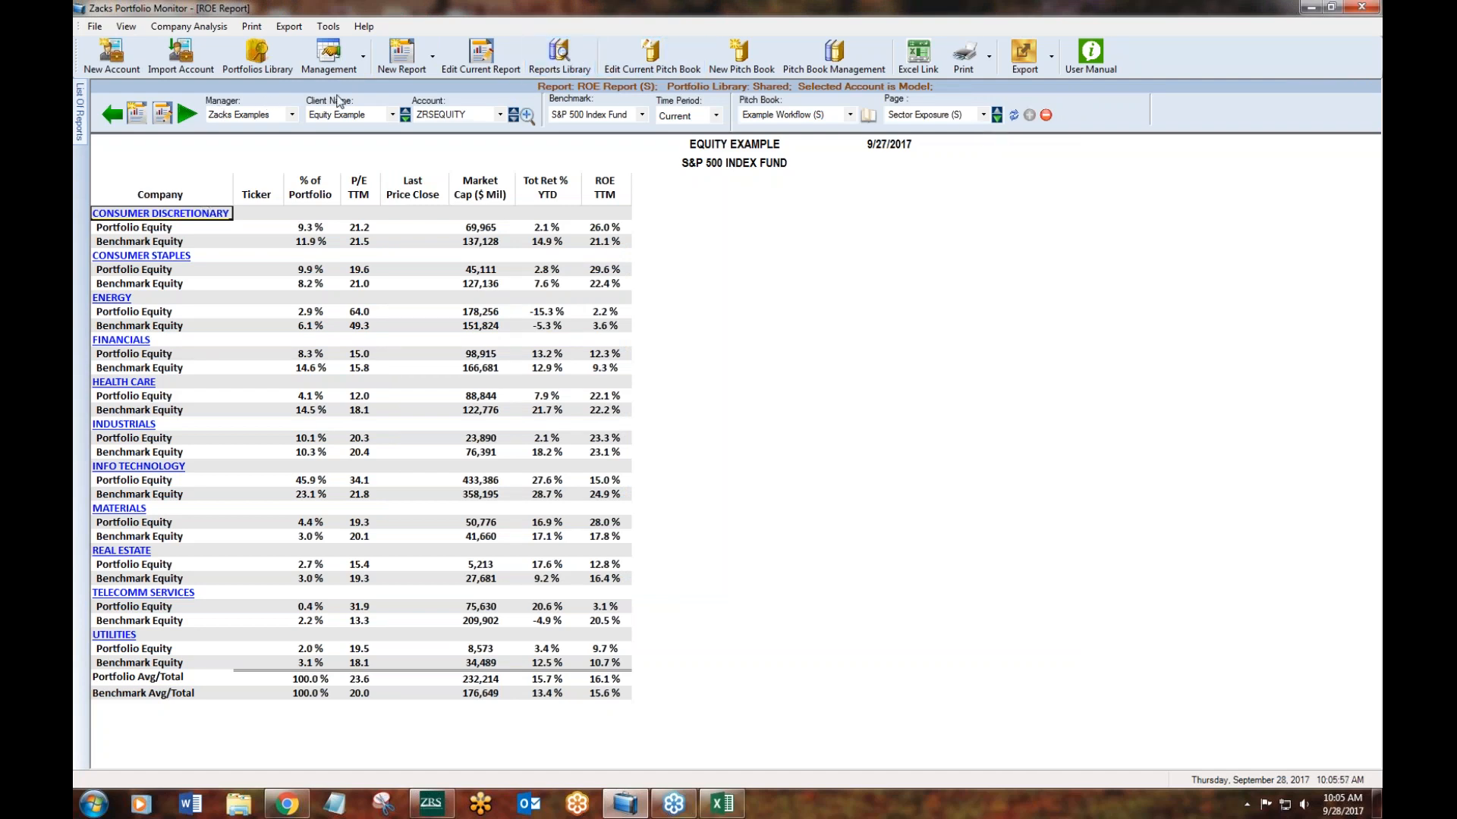
- Browse the list of reports across the User, Zacks and Shared groups
{"action": "left_click", "coordinate": [80, 113]}
{"action": "left_click", "coordinate": [120, 102]}
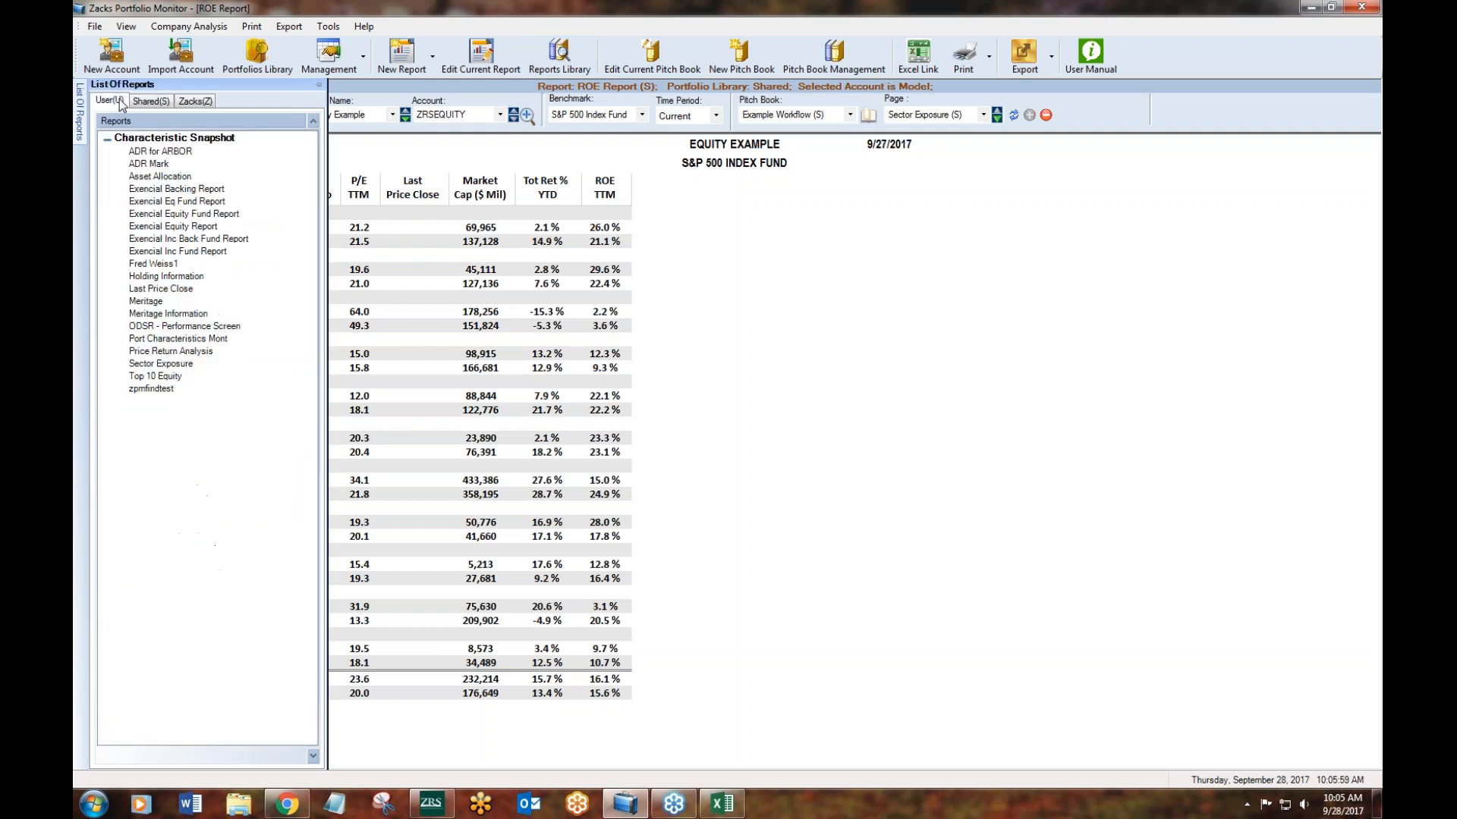
{"action": "left_click", "coordinate": [204, 101]}
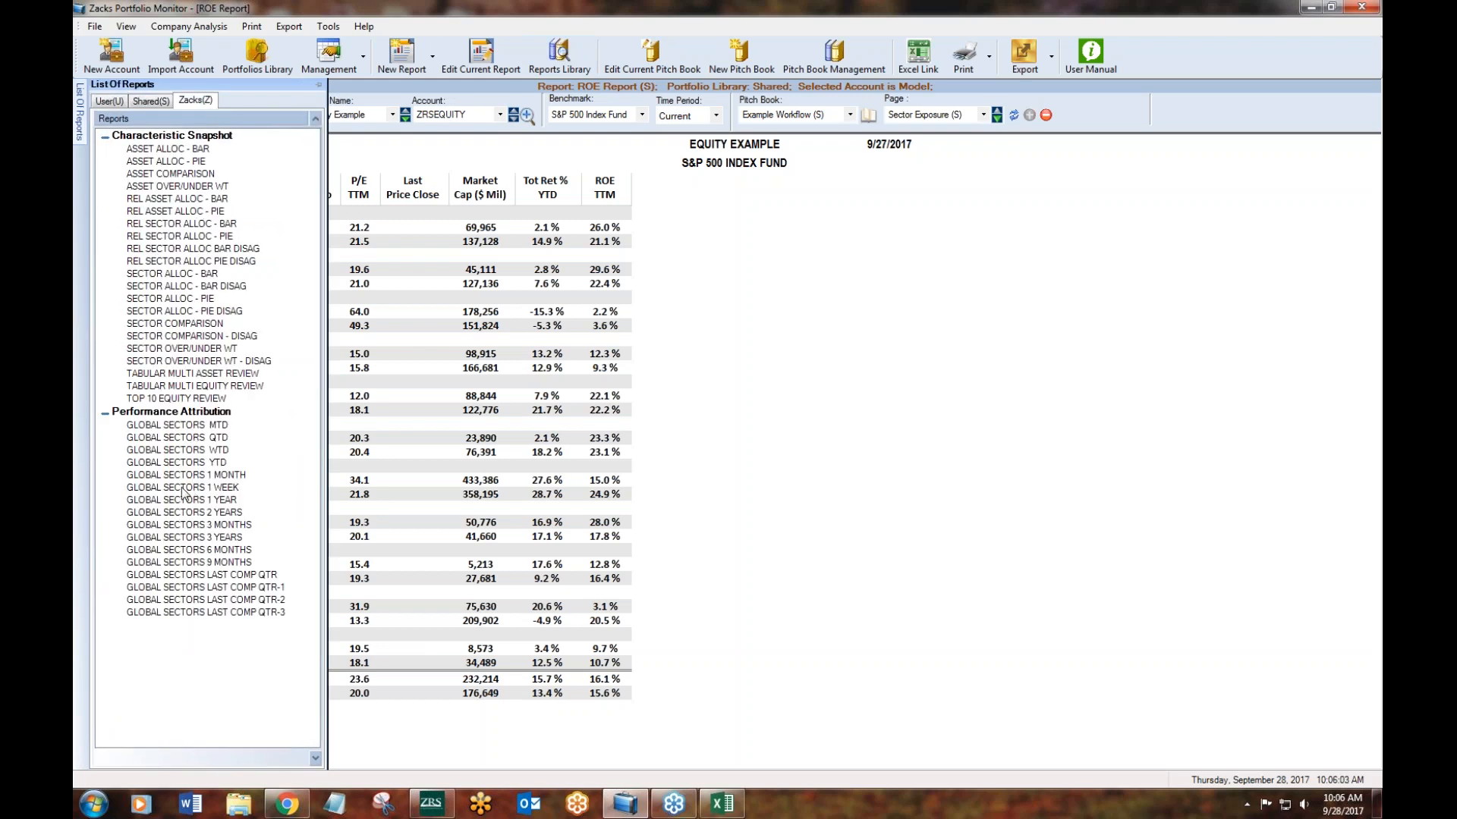
{"action": "left_click", "coordinate": [144, 101]}
{"action": "left_click_drag", "start_coordinate": [310, 421], "coordinate": [307, 516]}
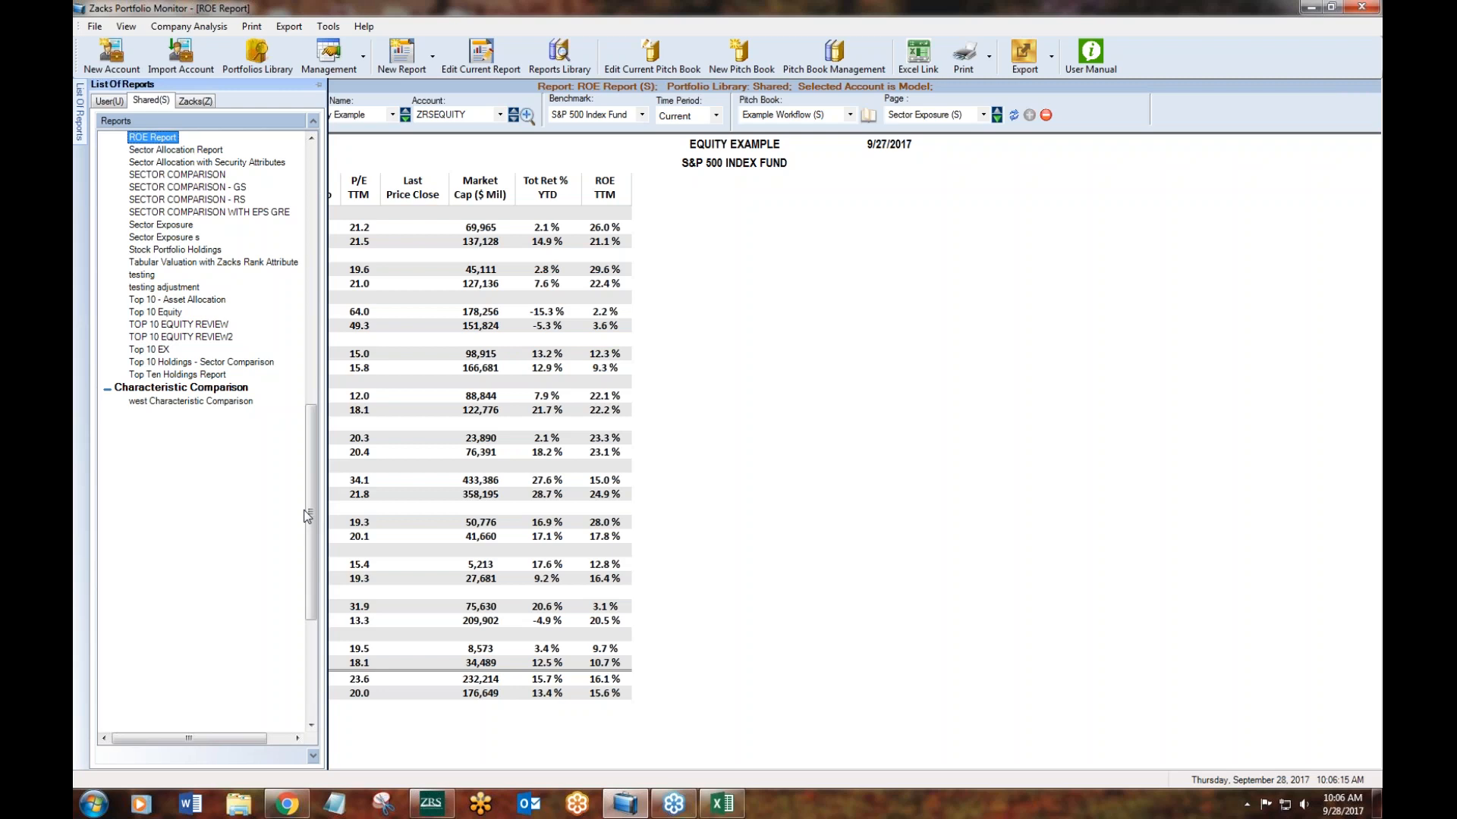
{"action": "left_click", "coordinate": [104, 106]}
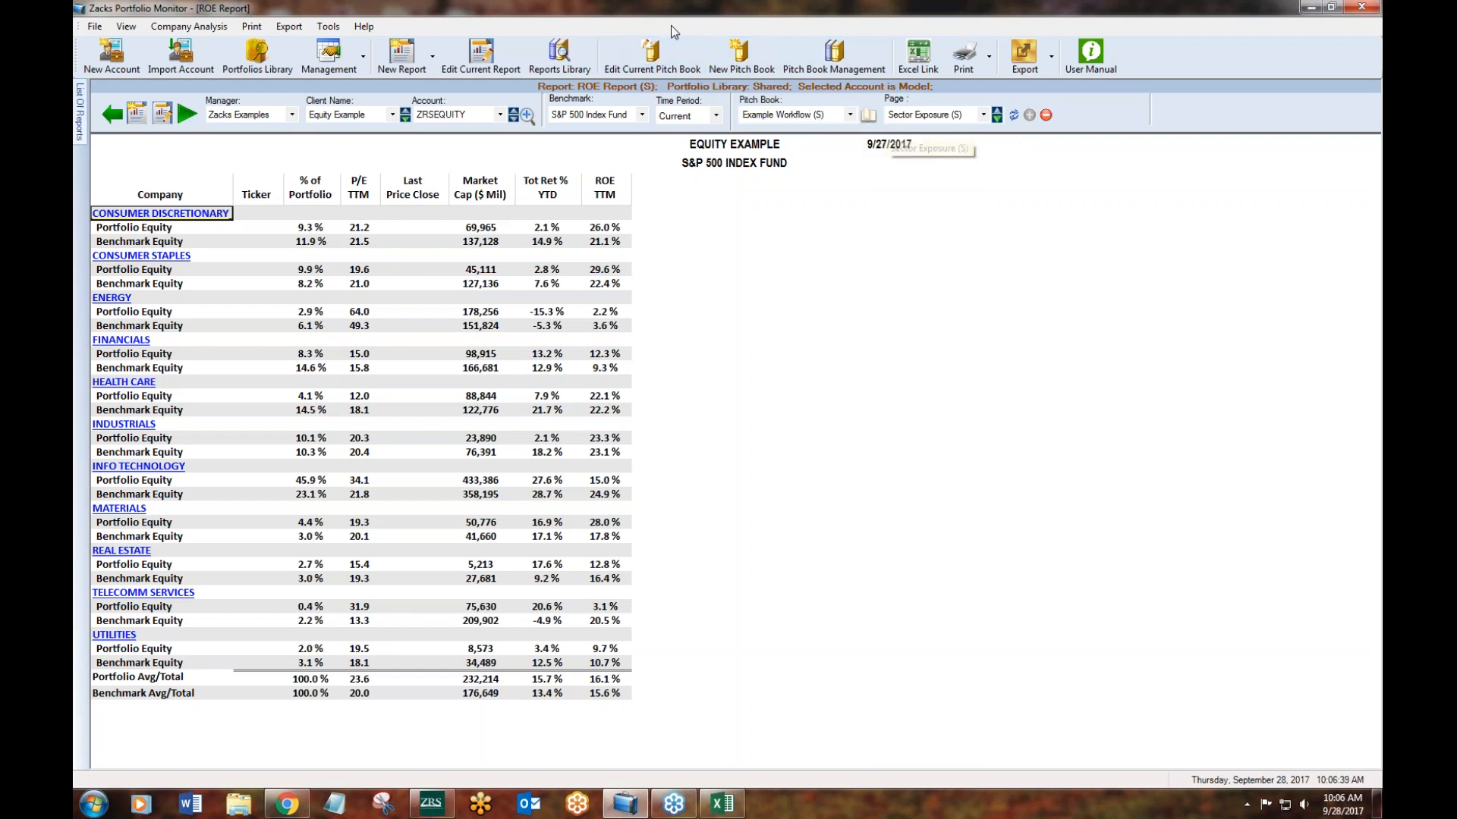
- Start a new pitch book and look through the Zacks, User and Shared reports available for it
{"action": "left_click", "coordinate": [738, 69]}
{"action": "left_click_drag", "start_coordinate": [608, 122], "coordinate": [604, 101]}
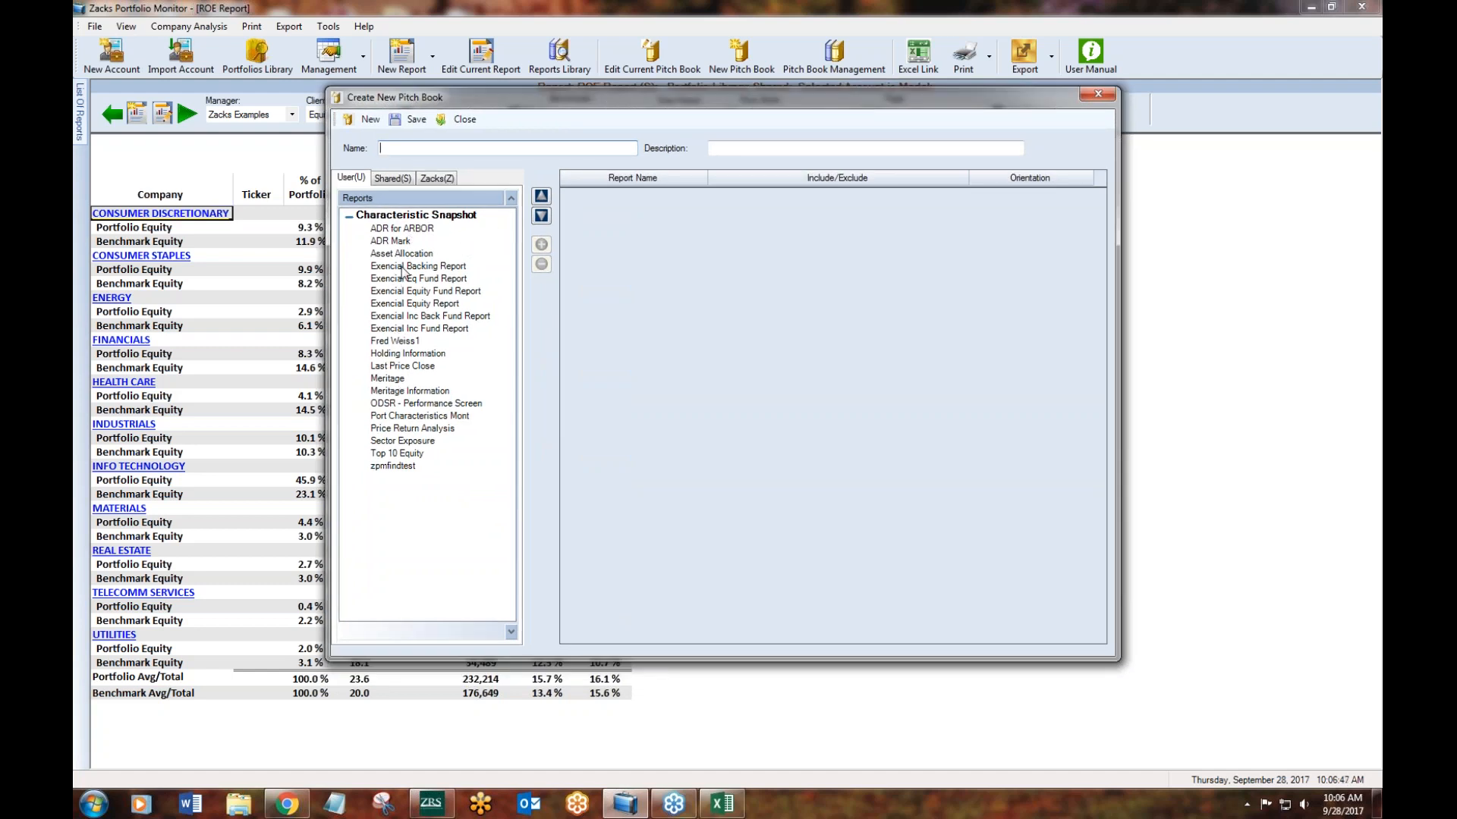
{"action": "left_click", "coordinate": [437, 178]}
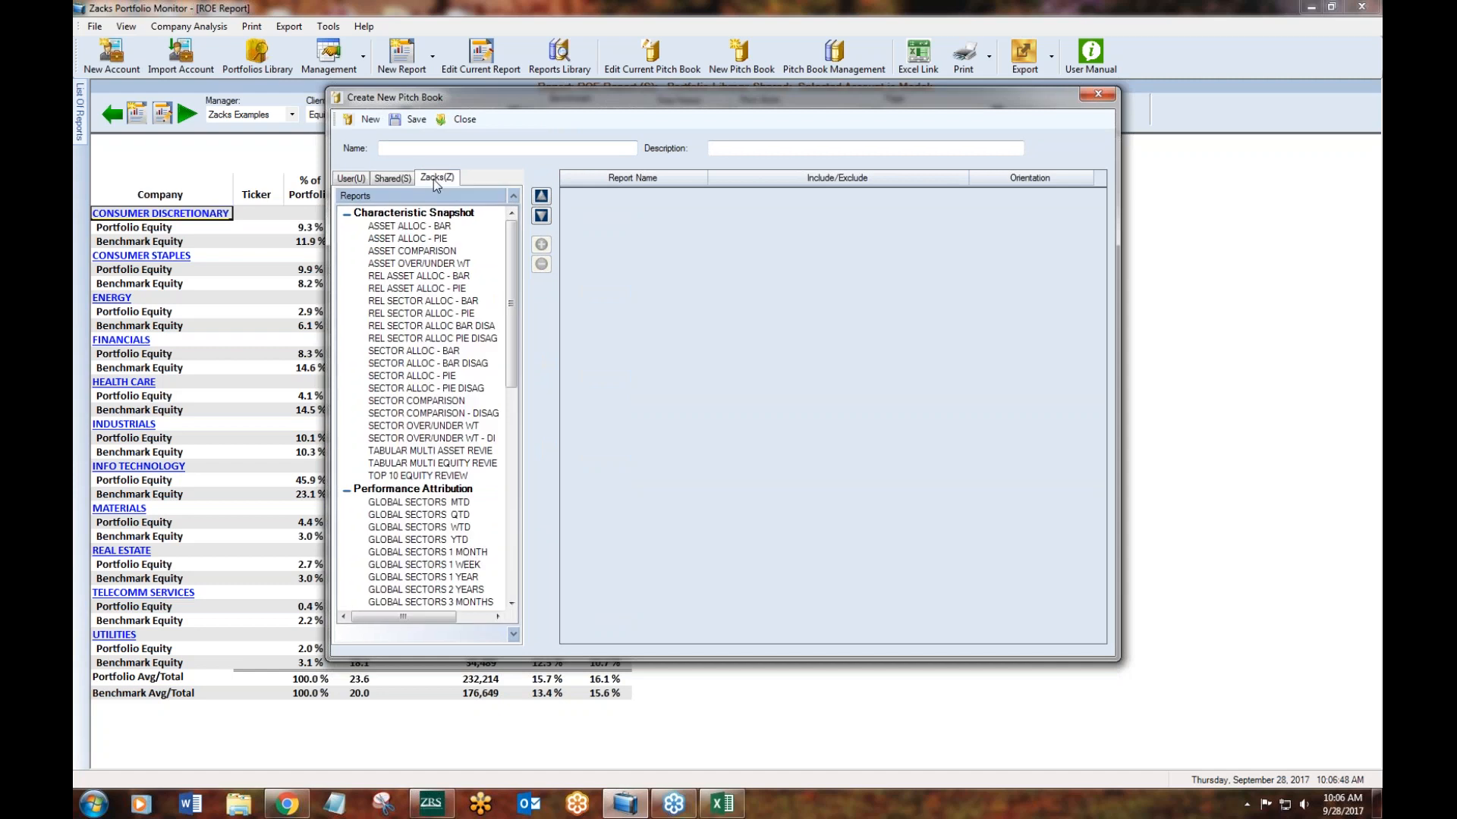
{"action": "left_click", "coordinate": [383, 180]}
{"action": "left_click", "coordinate": [352, 178]}
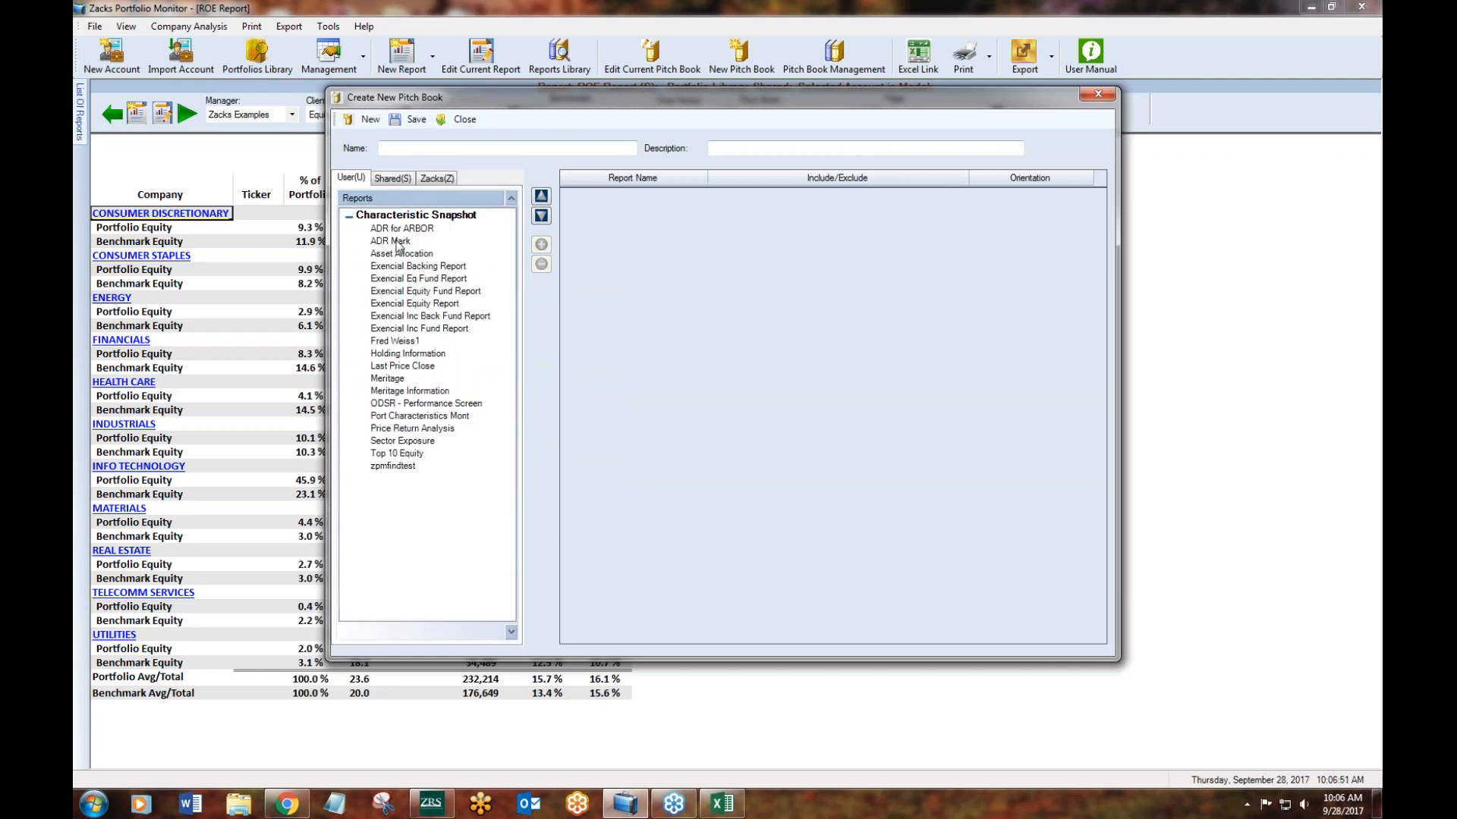
{"action": "left_click", "coordinate": [408, 178]}
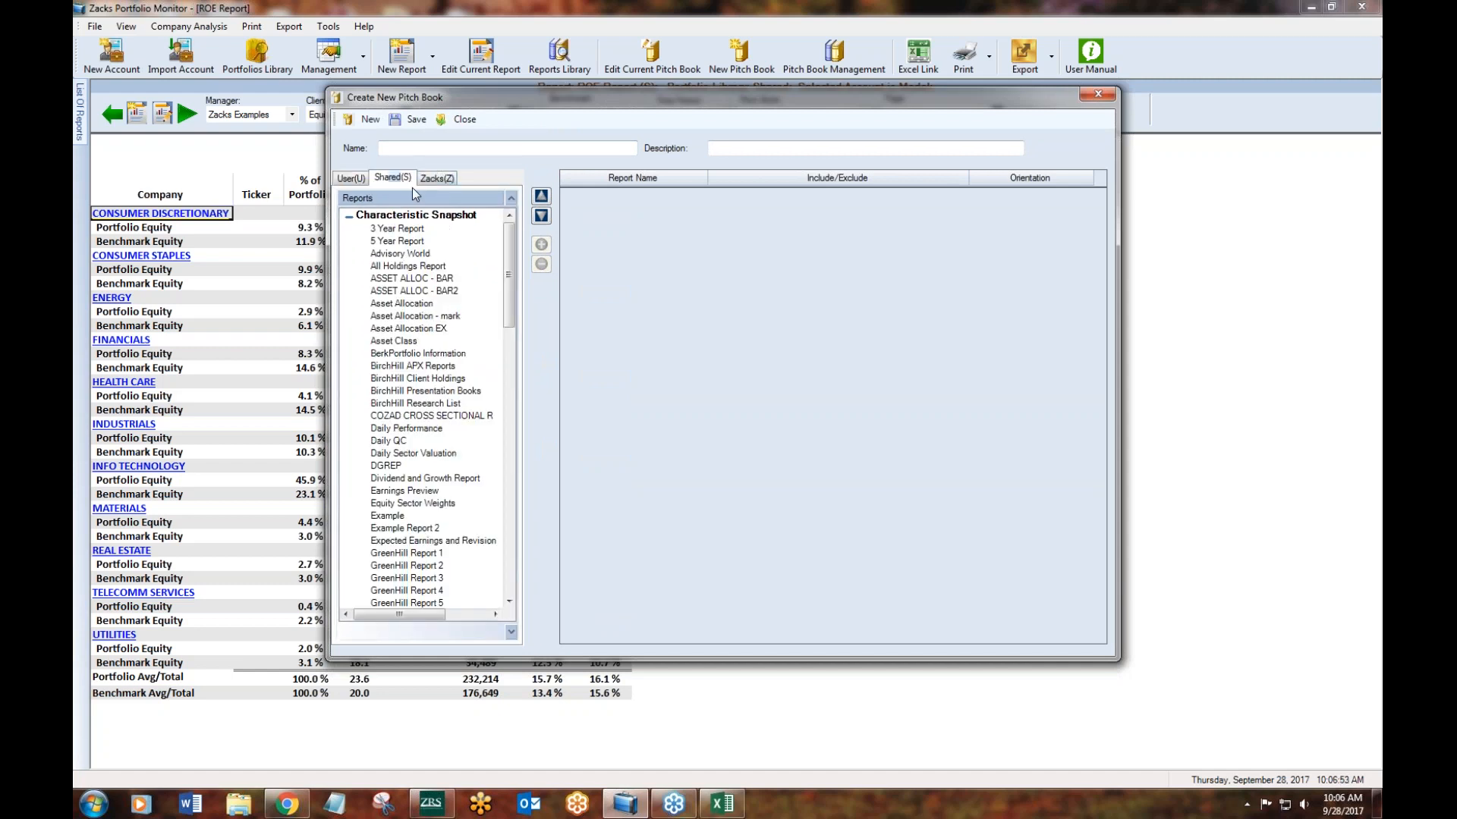
- Name the new pitch book Marks Pitchbook and add the shared Top 10 Equity and Sector Exposure reports to it
{"action": "left_click_drag", "start_coordinate": [506, 302], "coordinate": [513, 411]}
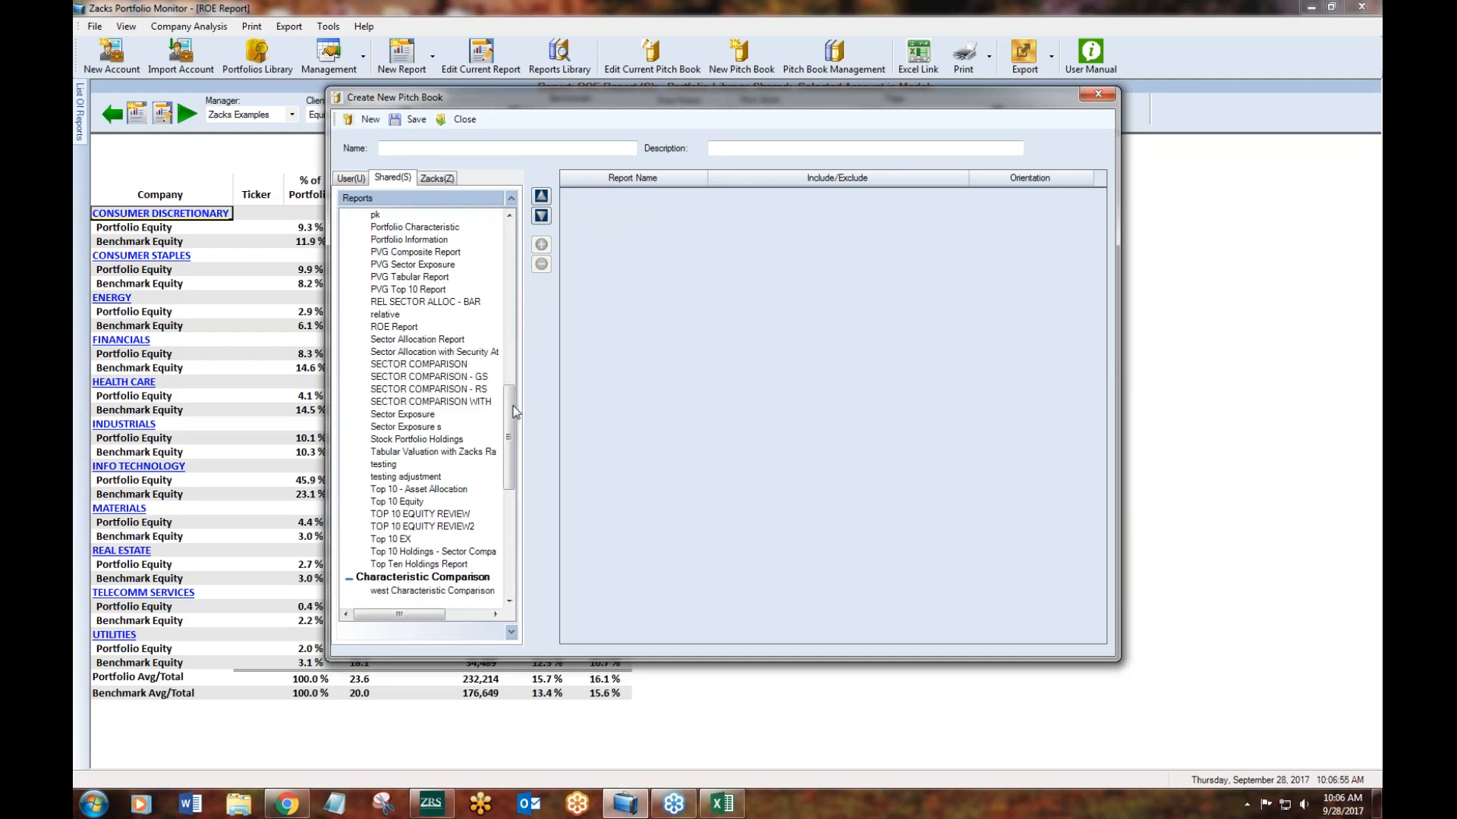
{"action": "left_click", "coordinate": [381, 148]}
{"action": "type", "text": "Marks Pitchbook"}
{"action": "left_click", "coordinate": [410, 501]}
{"action": "left_click", "coordinate": [541, 244]}
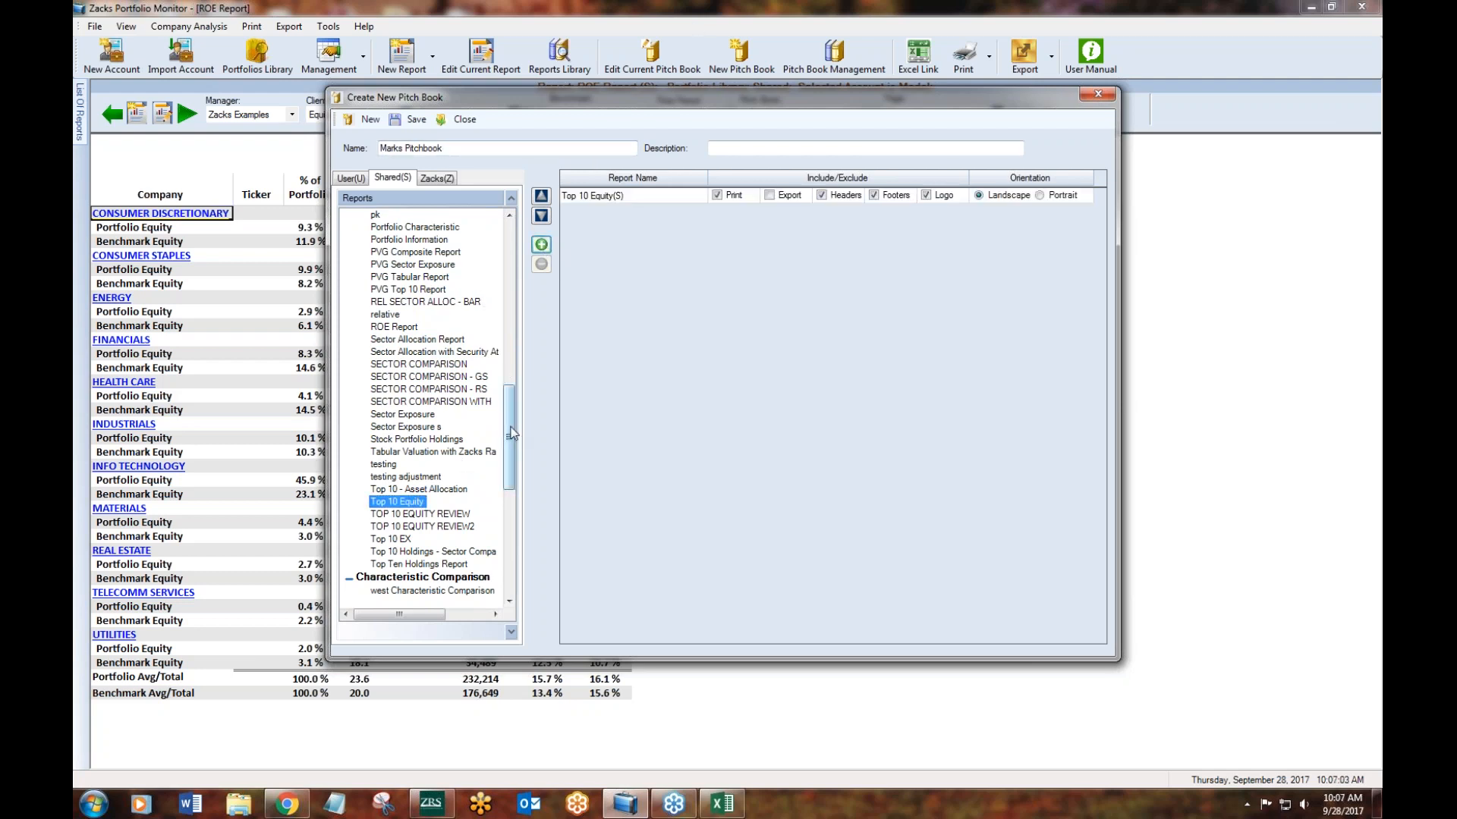
{"action": "left_click", "coordinate": [420, 414]}
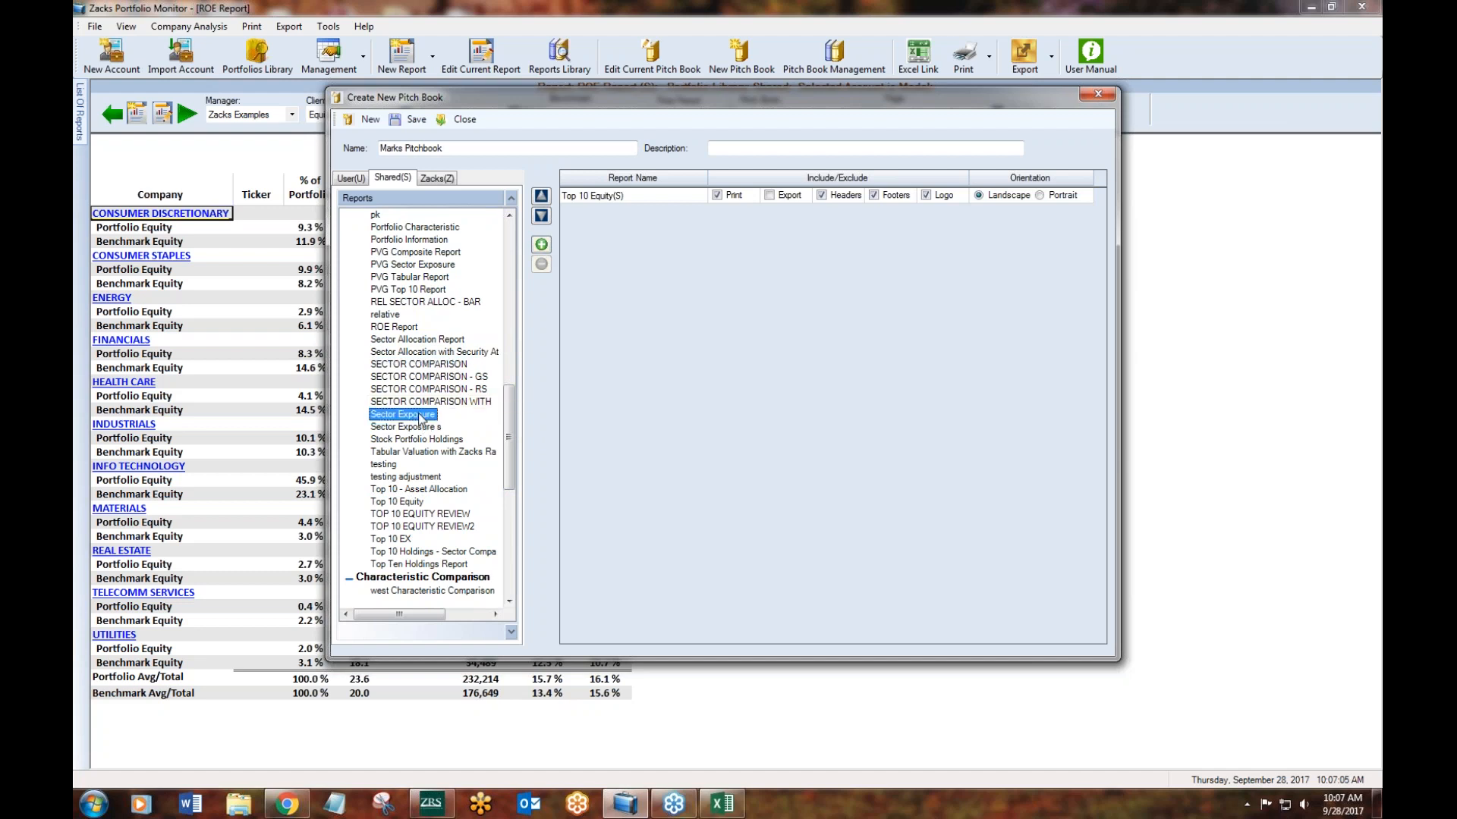
{"action": "left_click", "coordinate": [541, 244]}
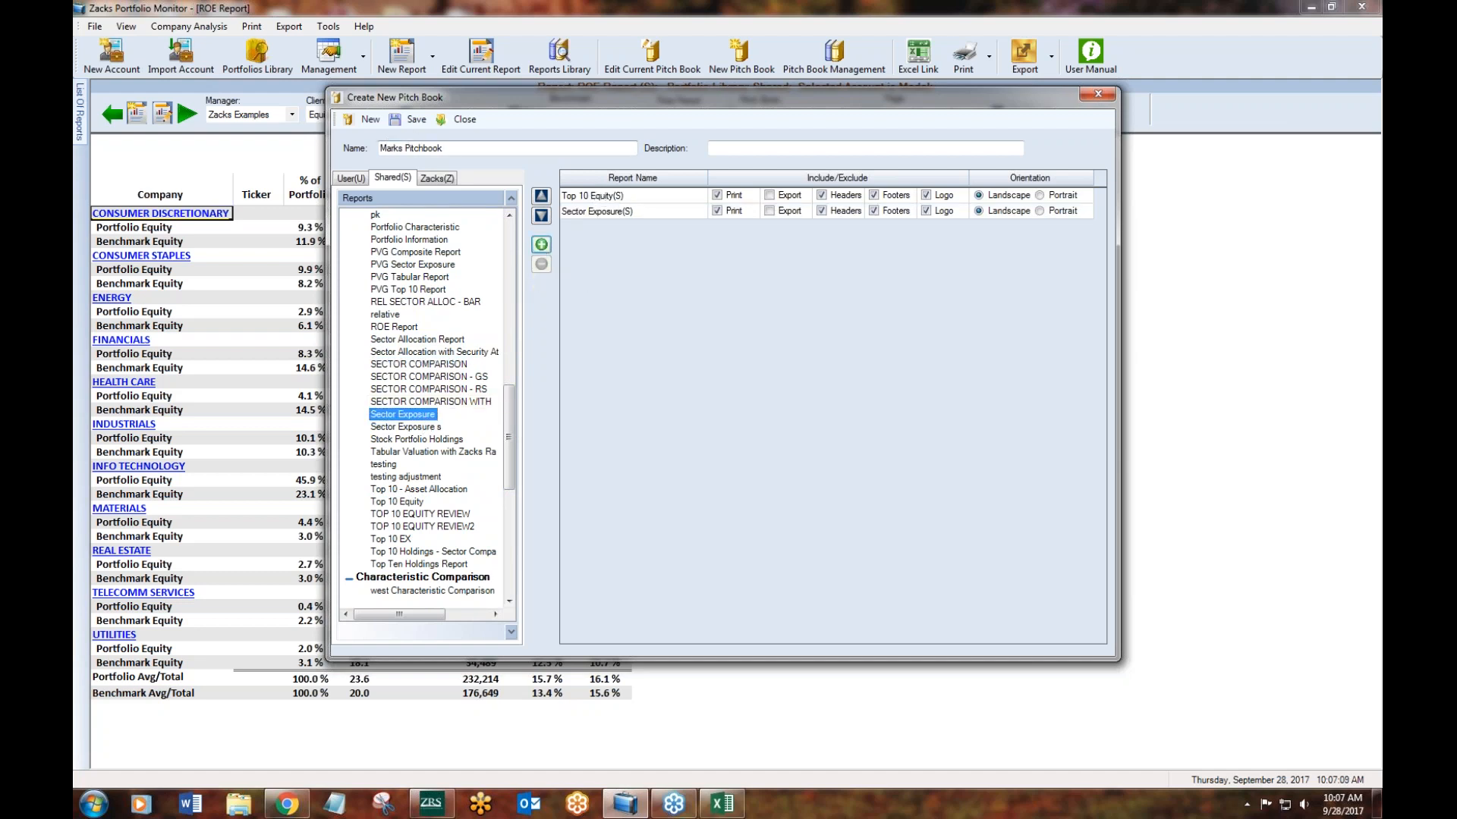
- Save the pitch book to the Shared library in the Default group and close the pitch book editor
{"action": "left_click", "coordinate": [411, 120]}
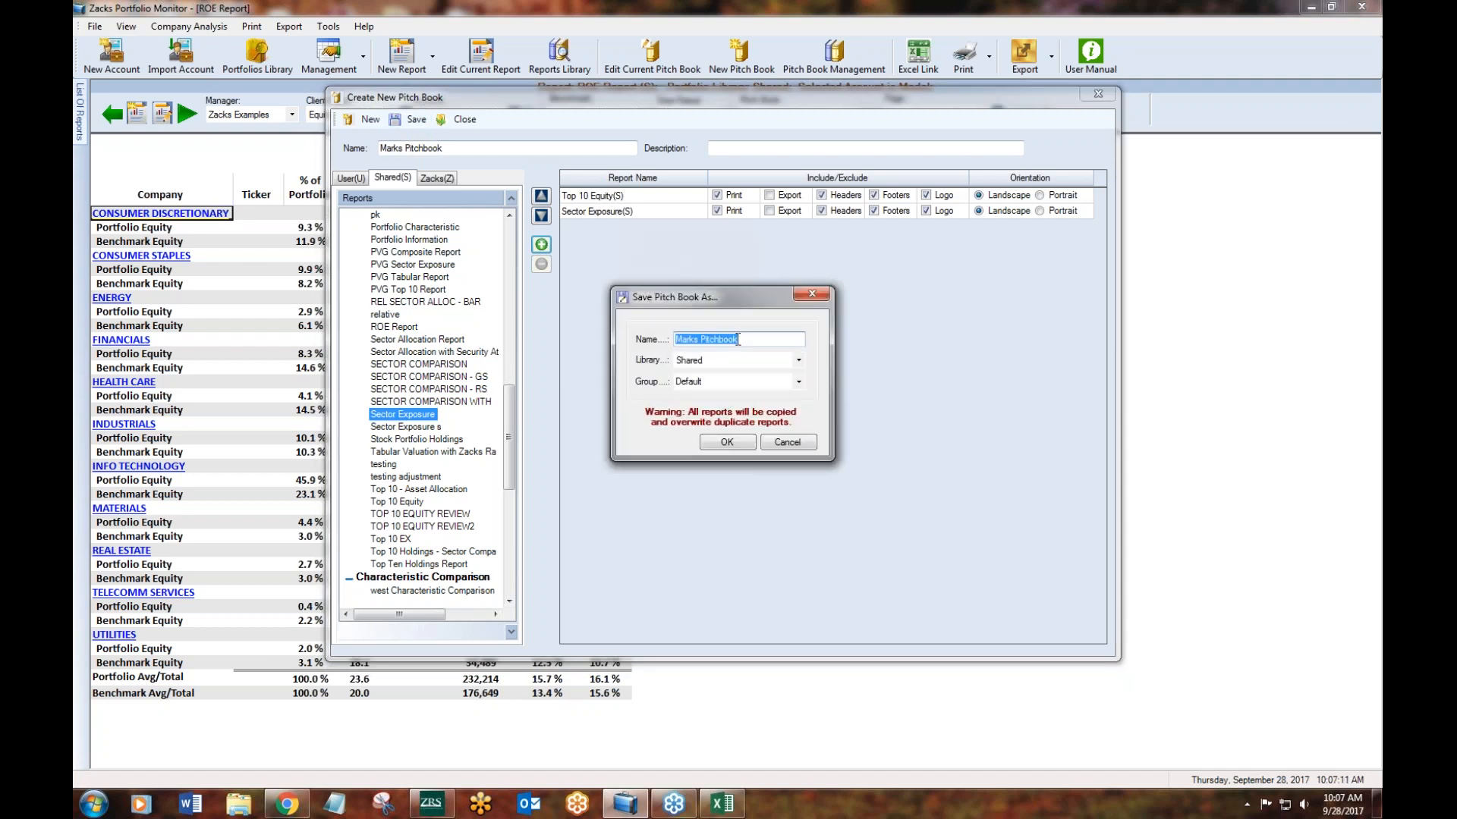
{"action": "left_click", "coordinate": [705, 362]}
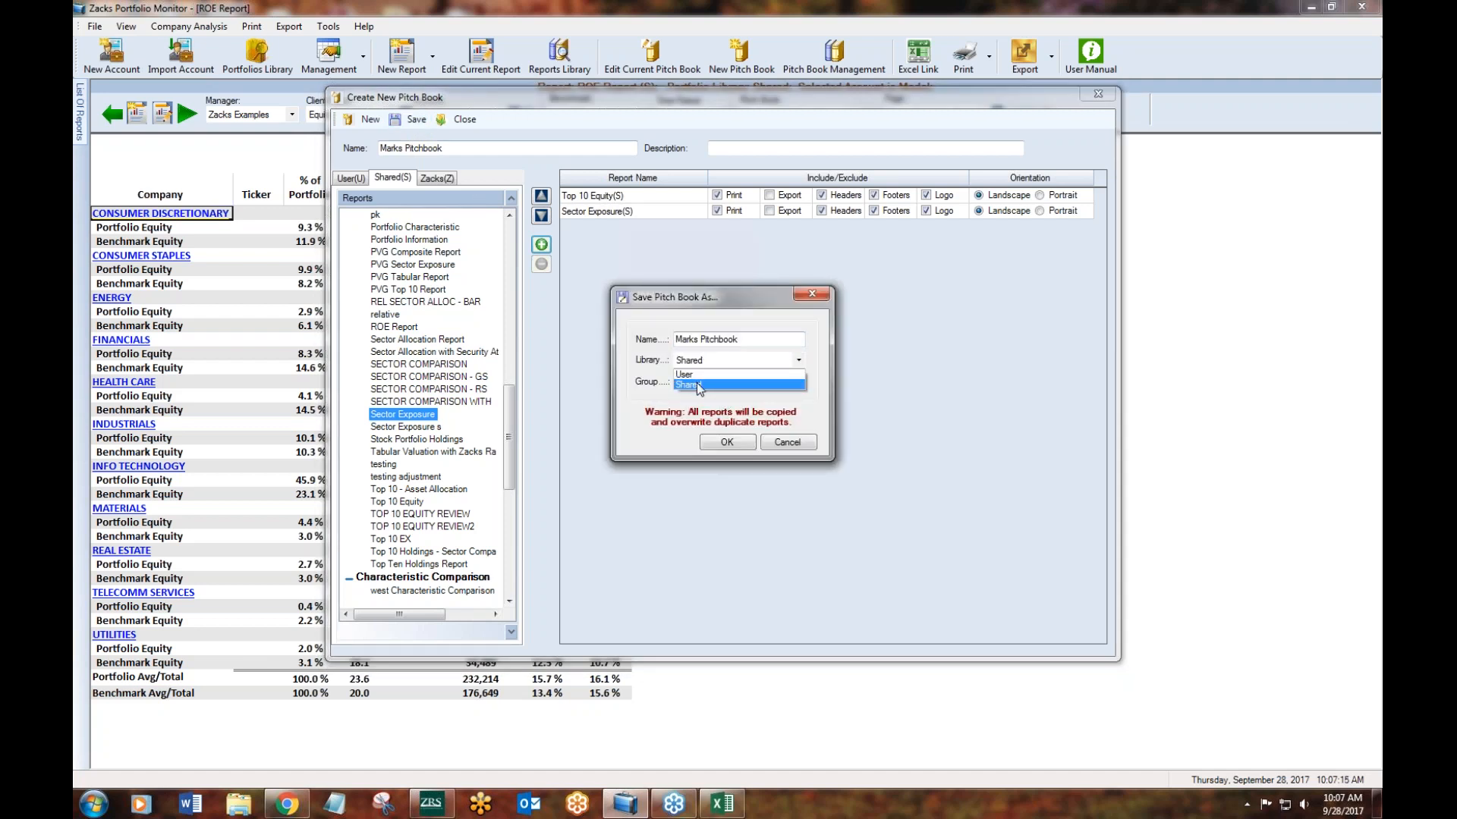
{"action": "left_click", "coordinate": [698, 383]}
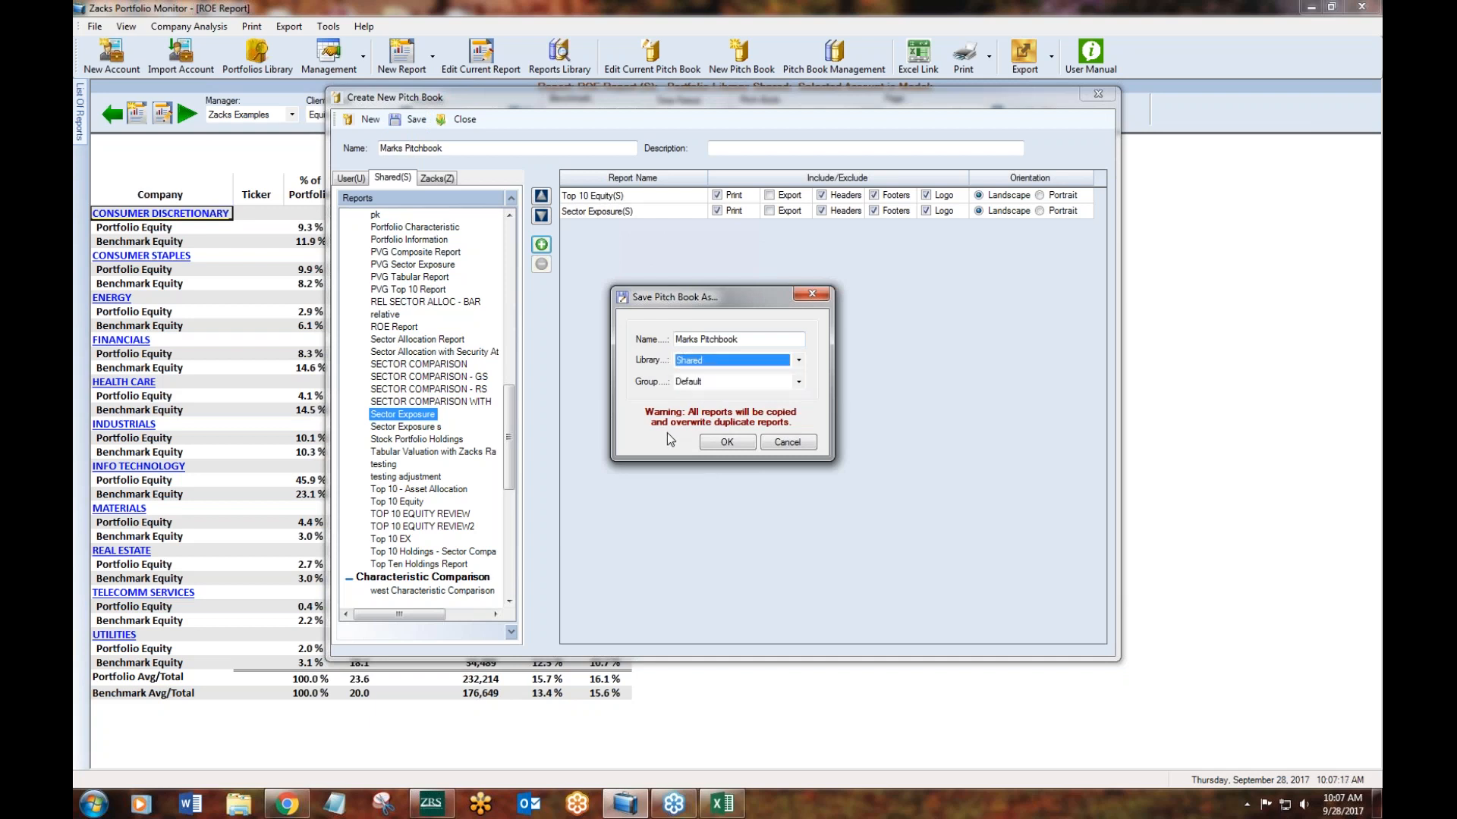
{"action": "left_click", "coordinate": [725, 444]}
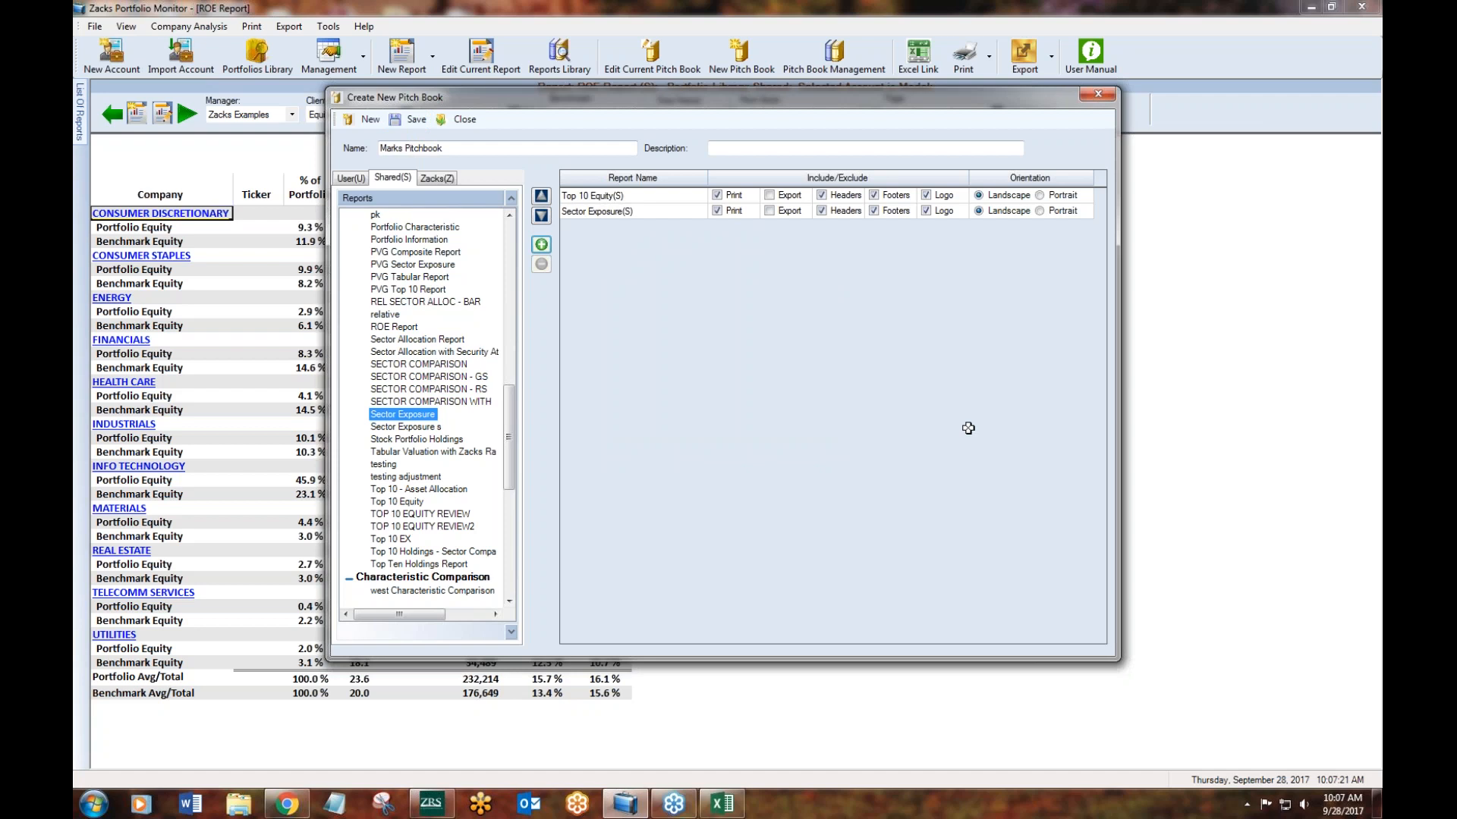
{"action": "left_click", "coordinate": [460, 119]}
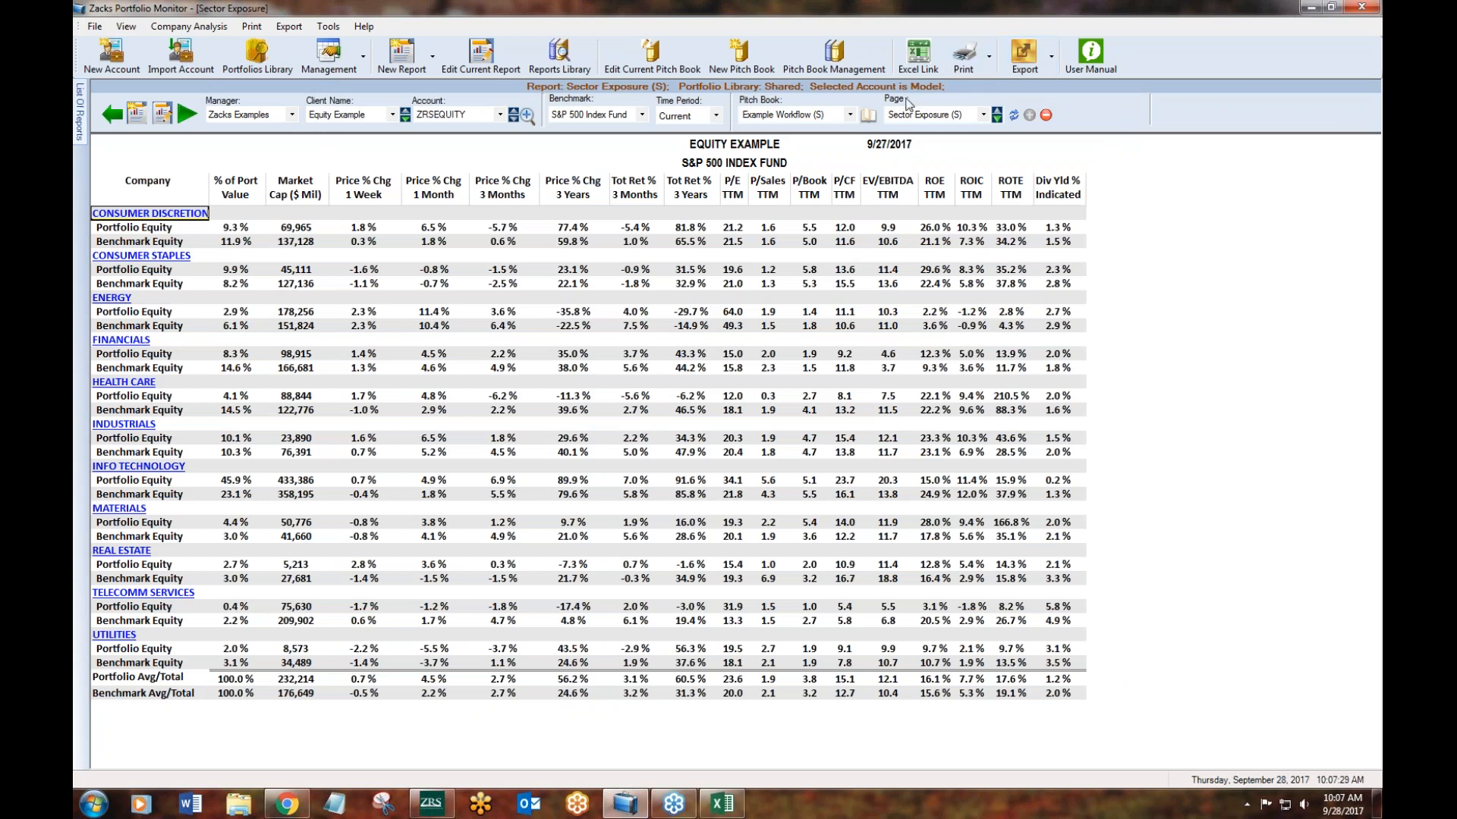
- Load Marks Pitchbook and page through its Top 10 Equity and Sector Exposure reports, ending on Top 10 Equity
{"action": "left_click", "coordinate": [832, 116]}
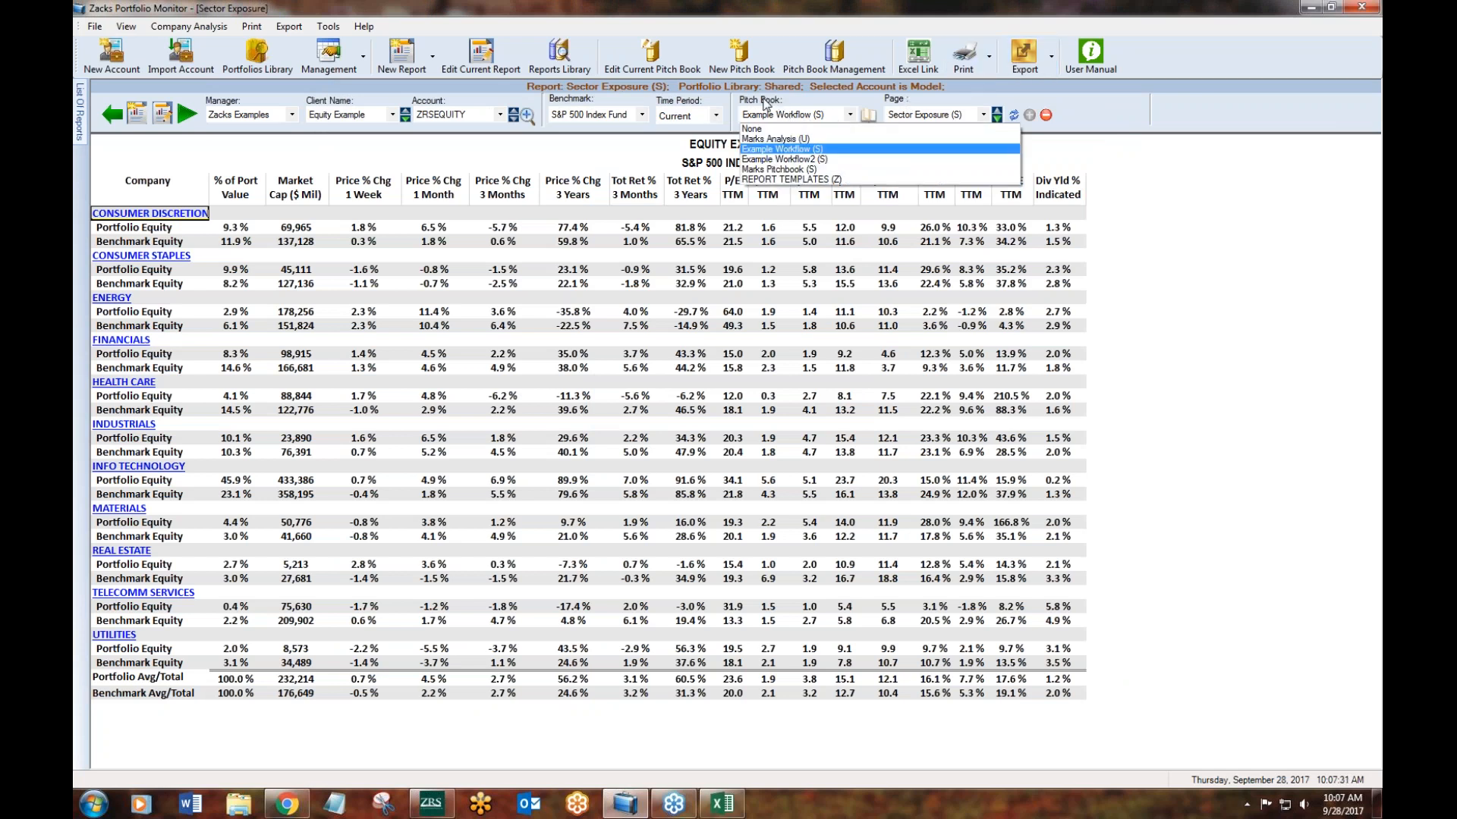
{"action": "left_click", "coordinate": [786, 170]}
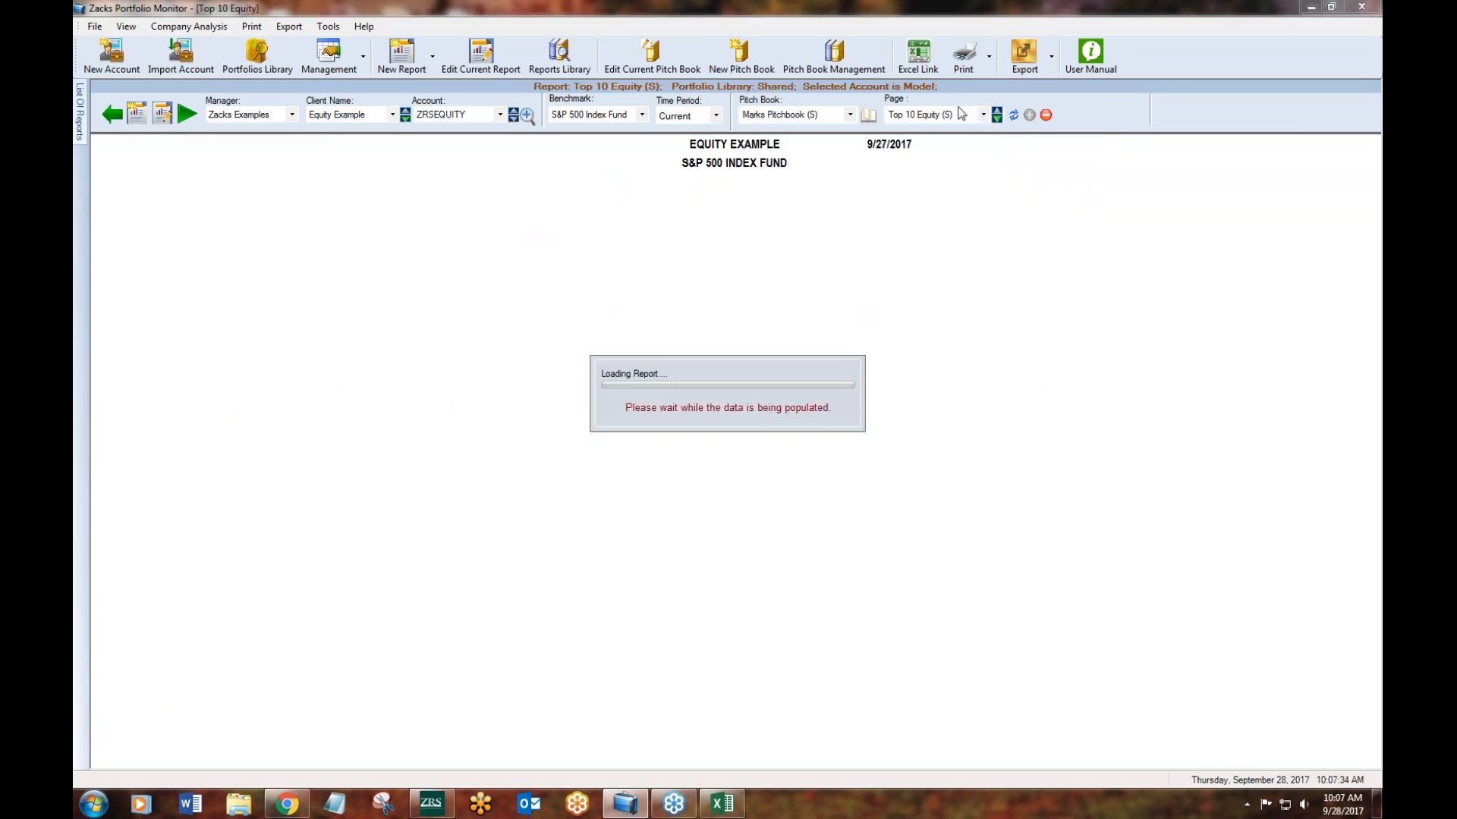
{"action": "left_click", "coordinate": [958, 116]}
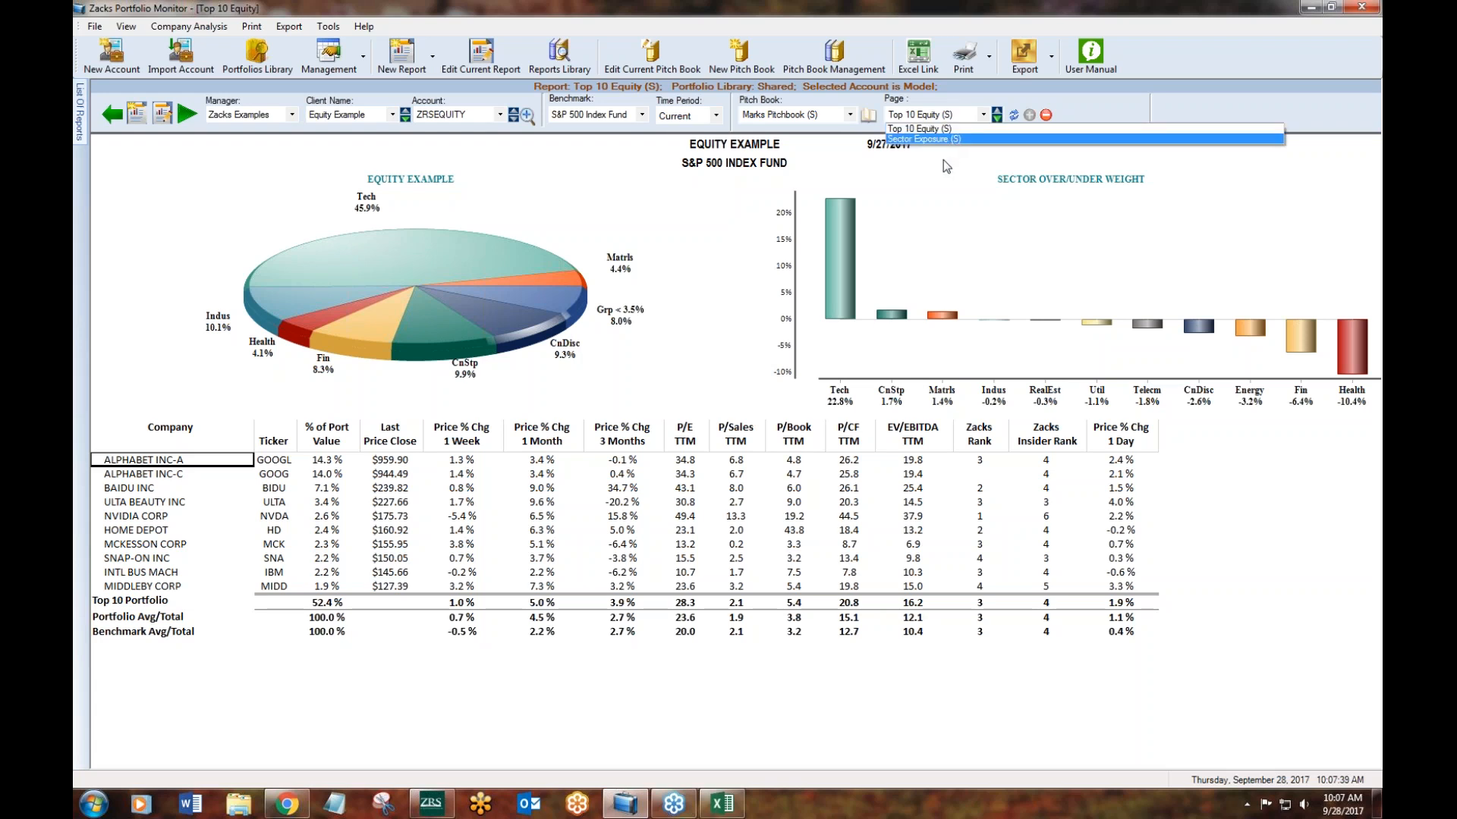
{"action": "left_click", "coordinate": [944, 159]}
{"action": "left_click", "coordinate": [997, 119]}
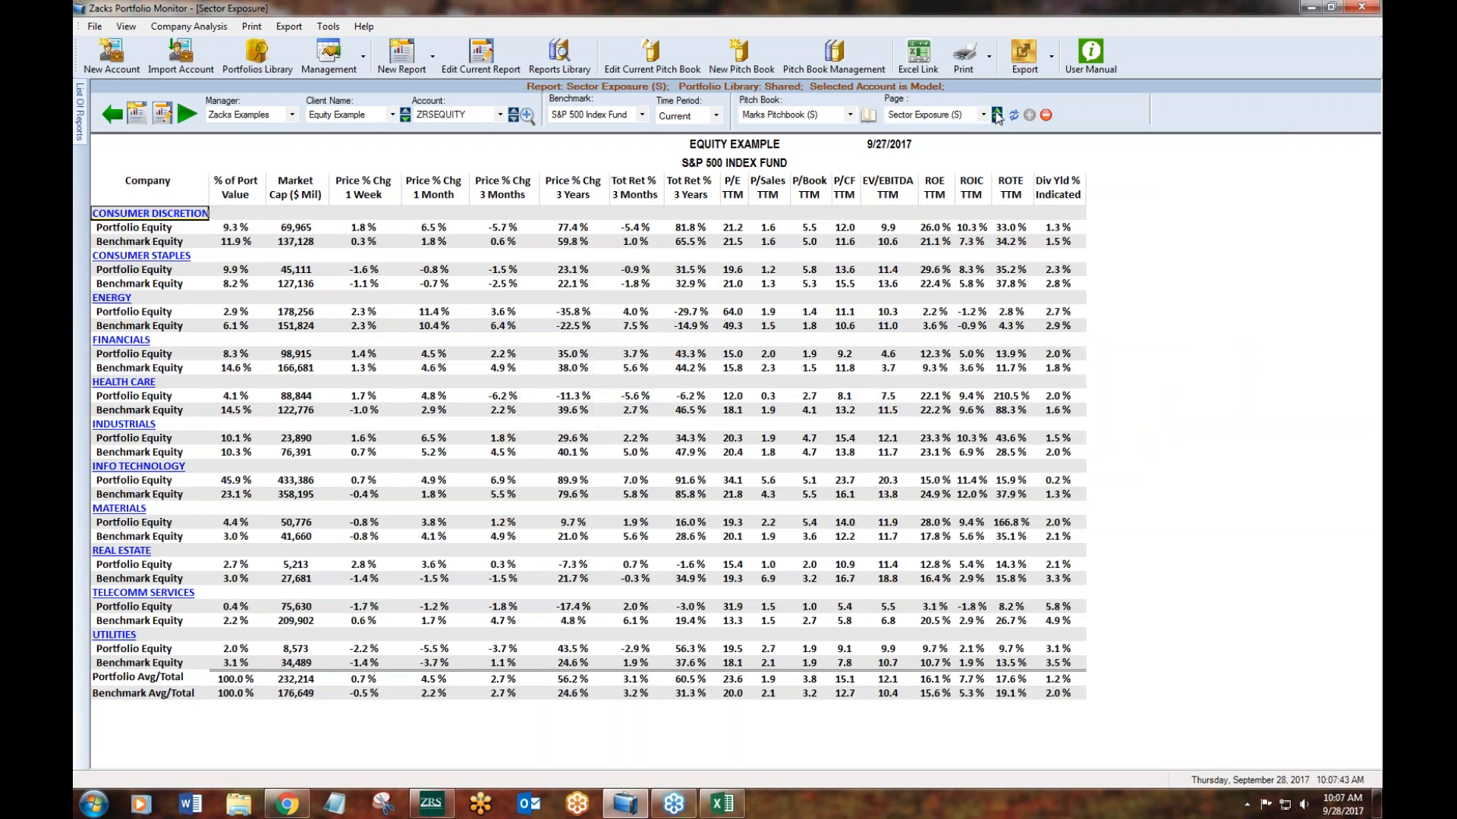
{"action": "left_click", "coordinate": [996, 110]}
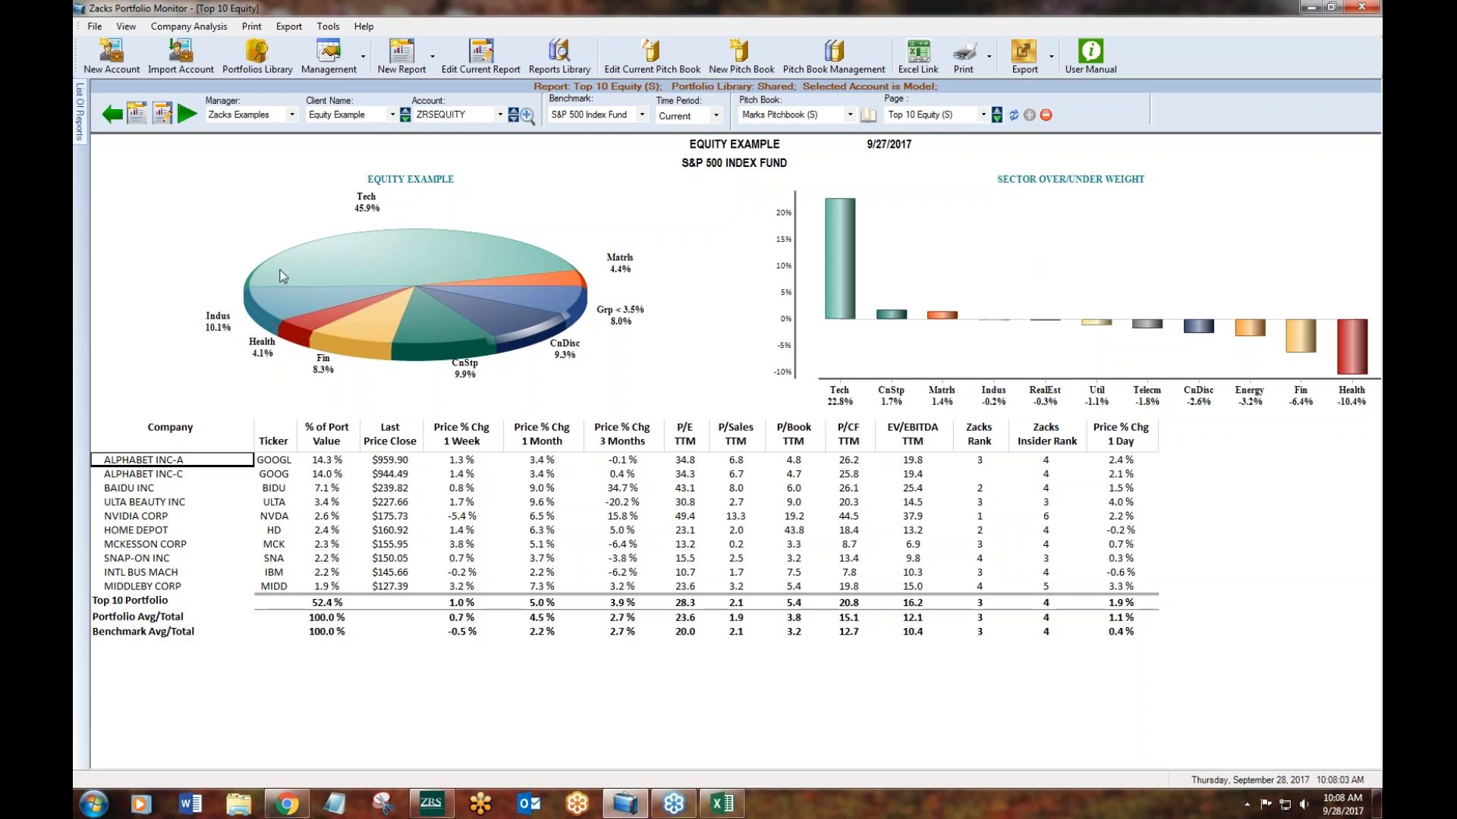
- Add the shared Holding Information report to Marks Pitchbook and return to its Top 10 Equity page
{"action": "mouse_move", "coordinate": [84, 135]}
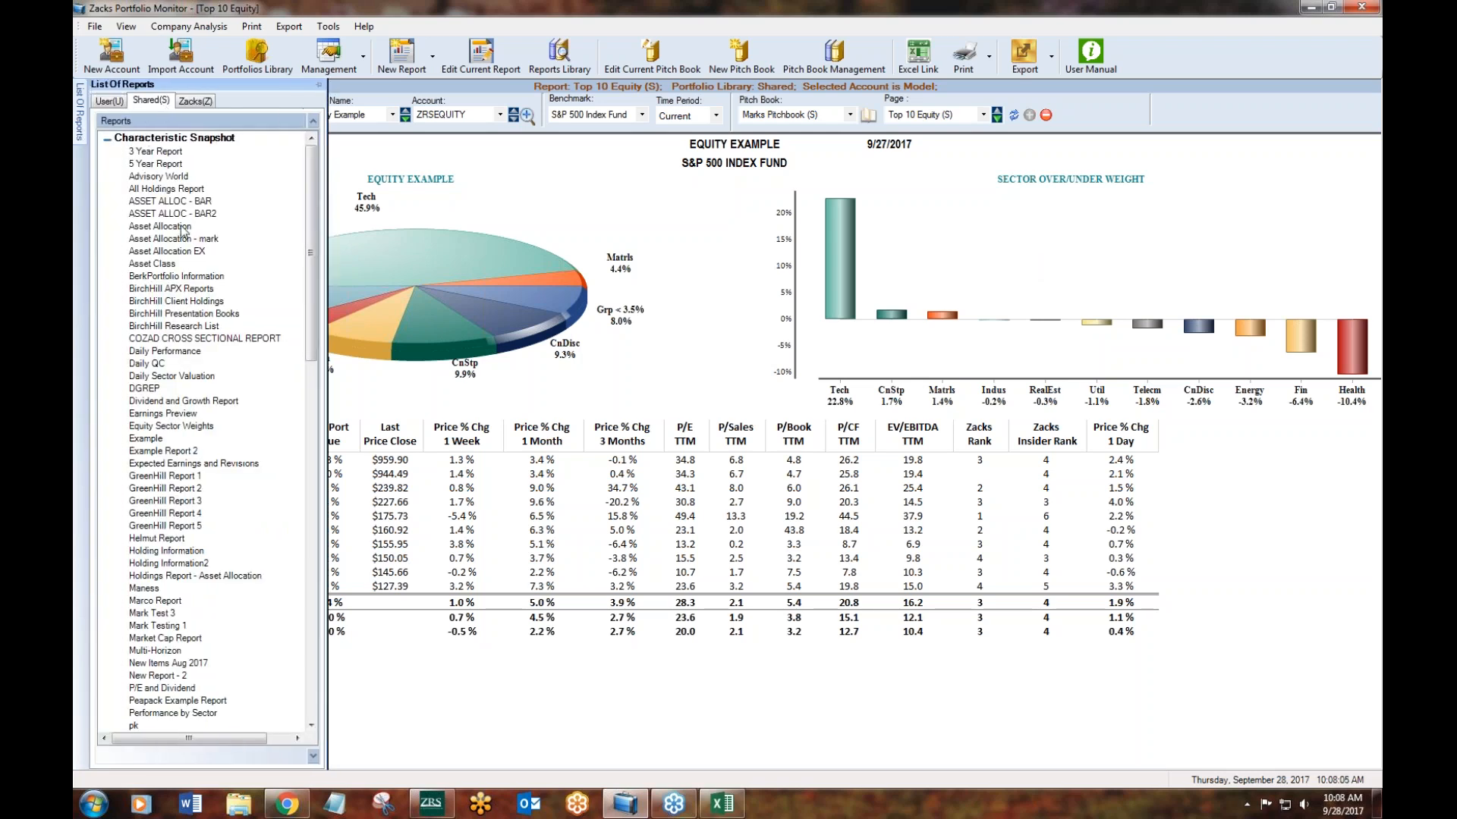
{"action": "left_click", "coordinate": [168, 552]}
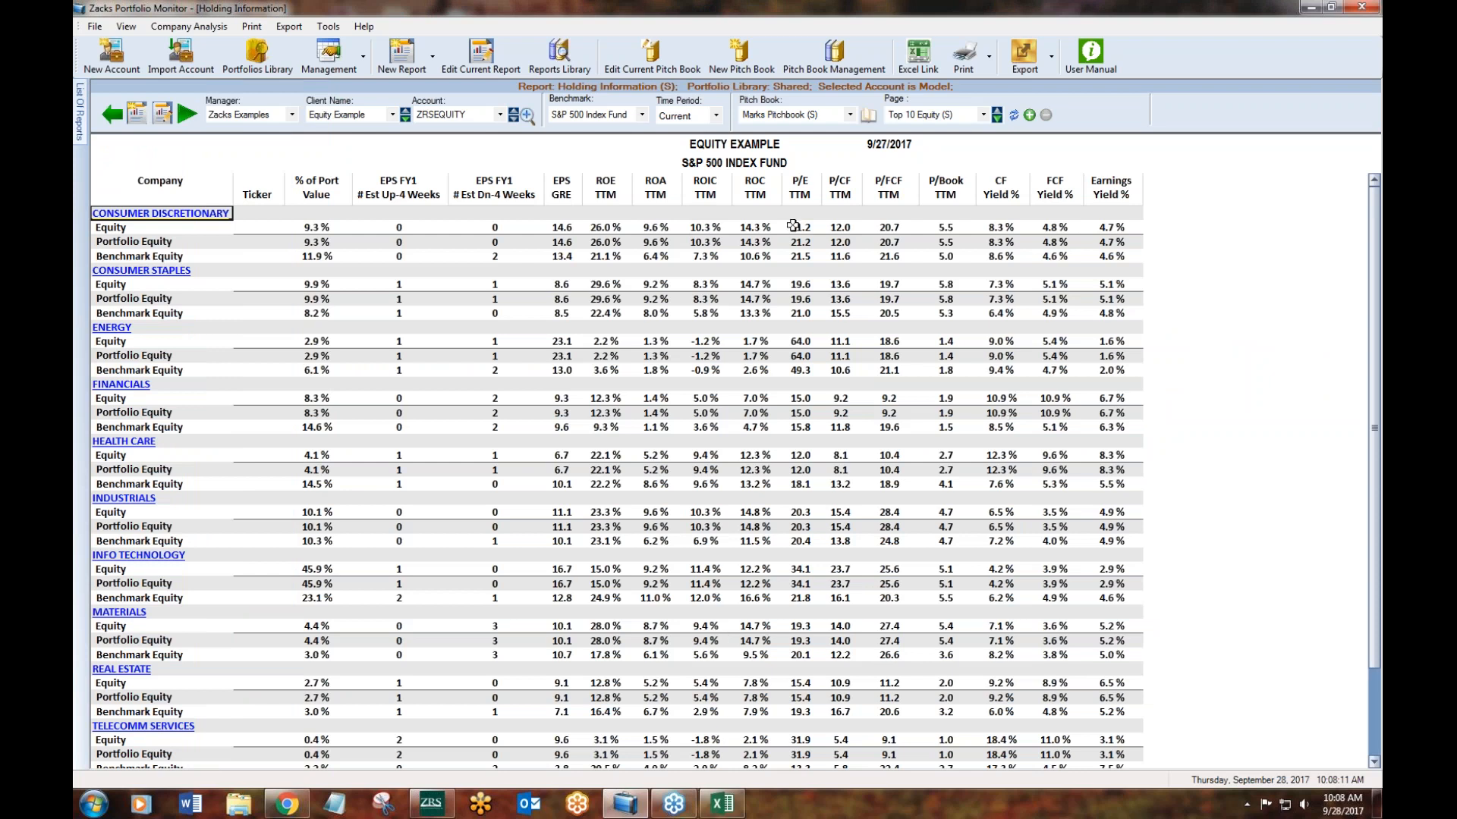
{"action": "left_click", "coordinate": [1029, 114]}
{"action": "left_click", "coordinate": [983, 115]}
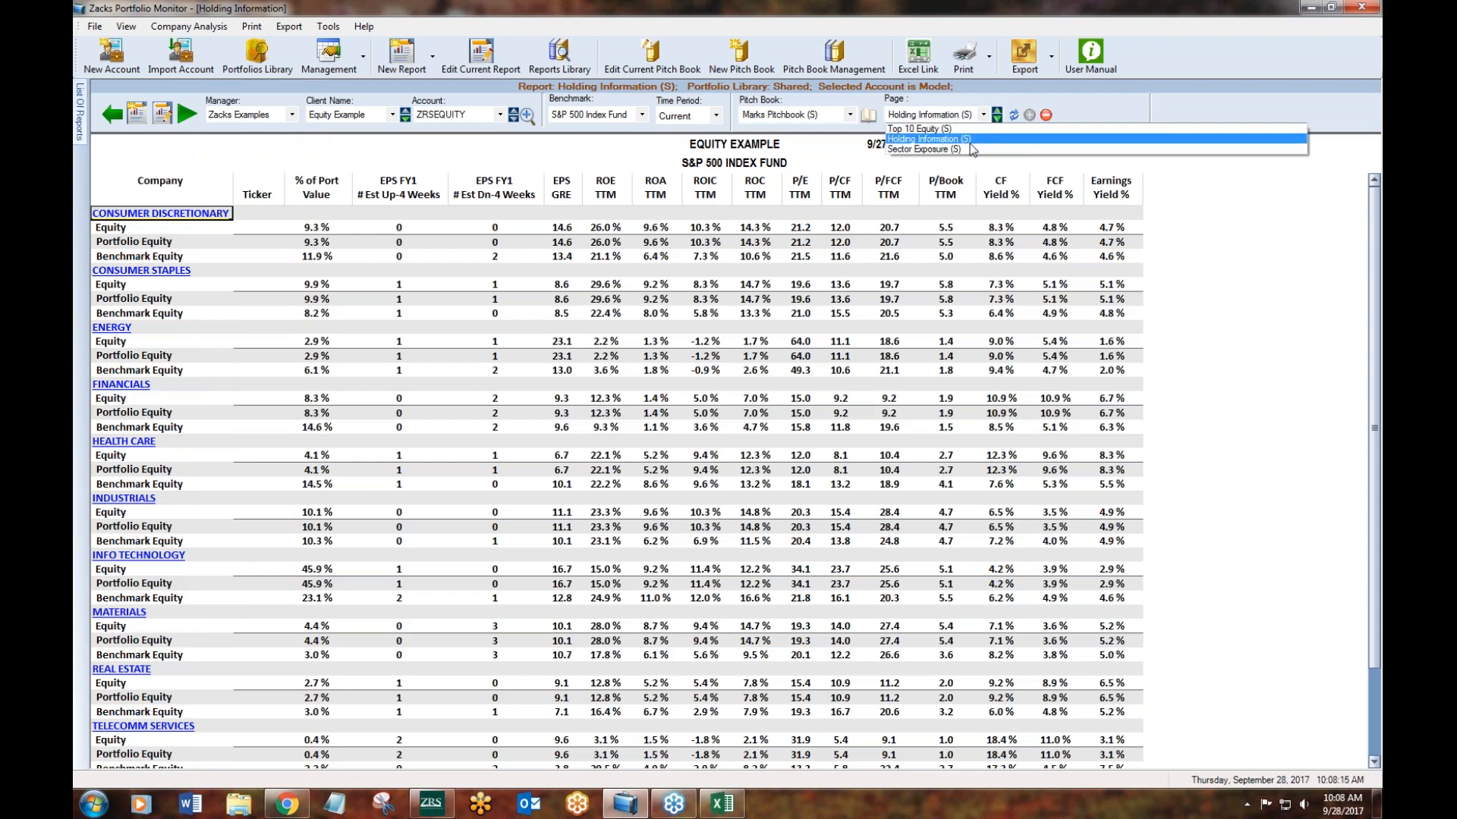
{"action": "left_click", "coordinate": [961, 129]}
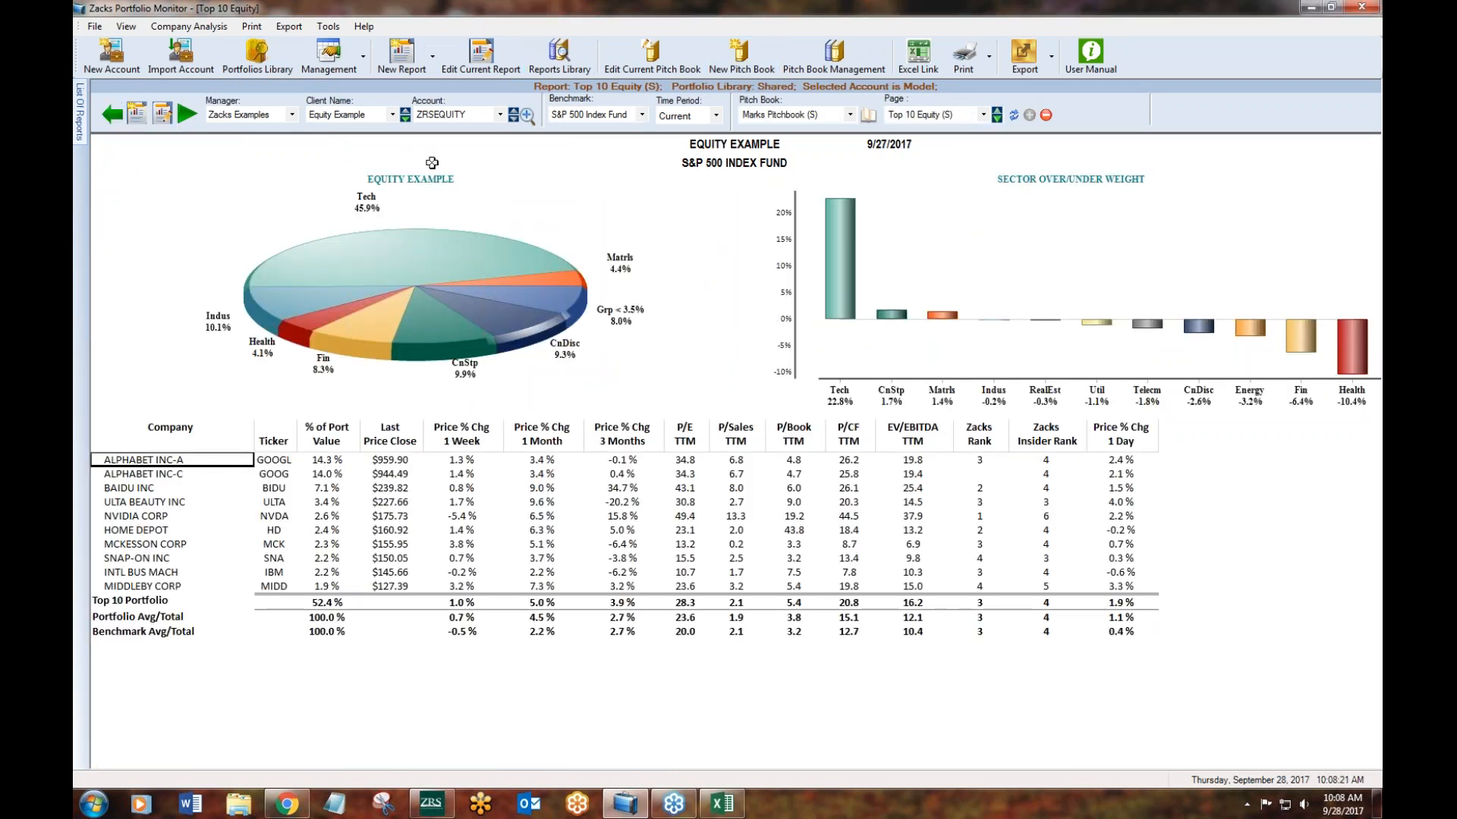
- Look through the available managers and client names while keeping Zacks Examples and Equity Example selected
{"action": "left_click", "coordinate": [237, 114]}
{"action": "left_click", "coordinate": [246, 112]}
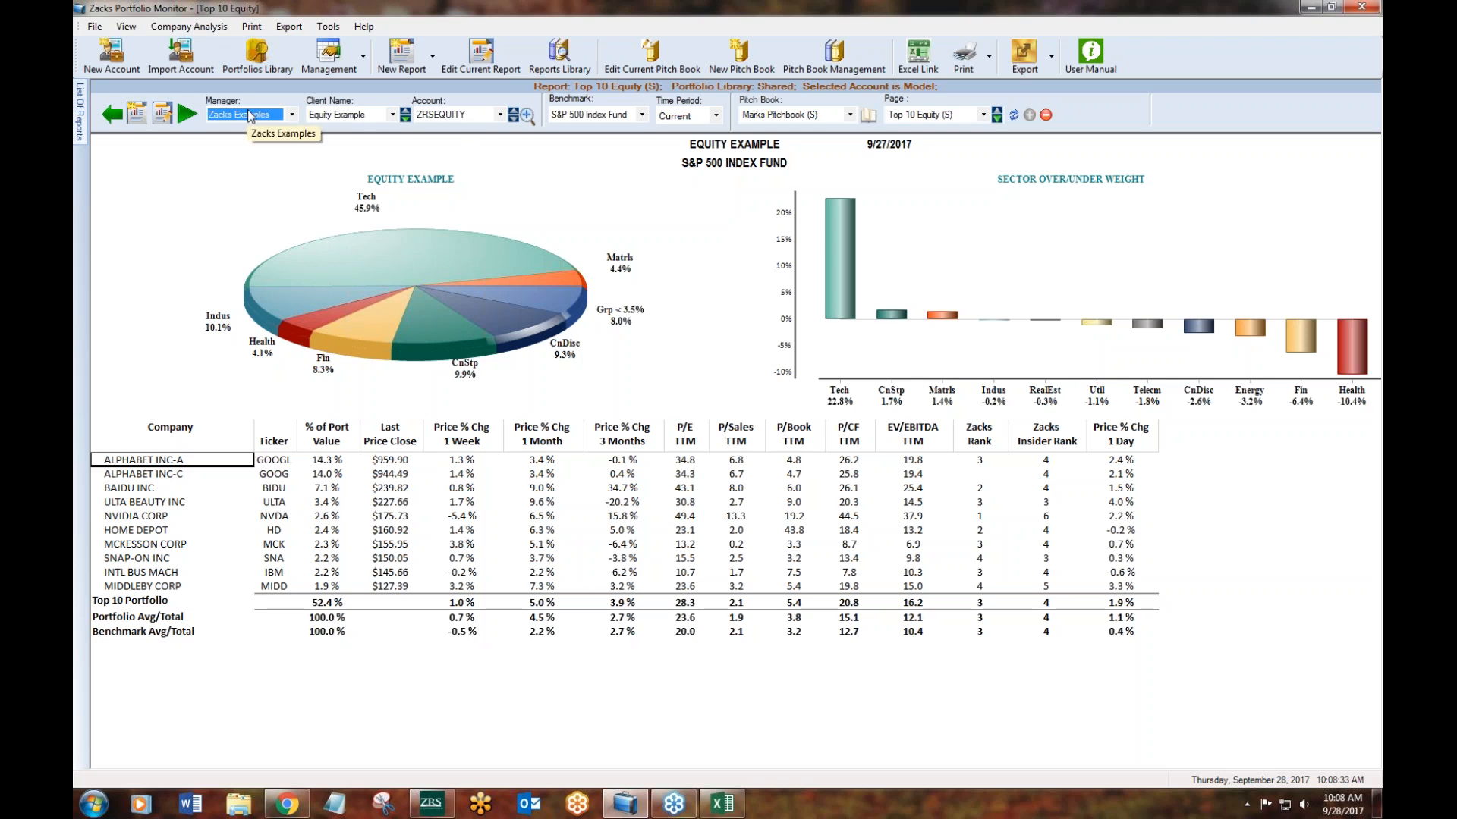
{"action": "left_click", "coordinate": [240, 212]}
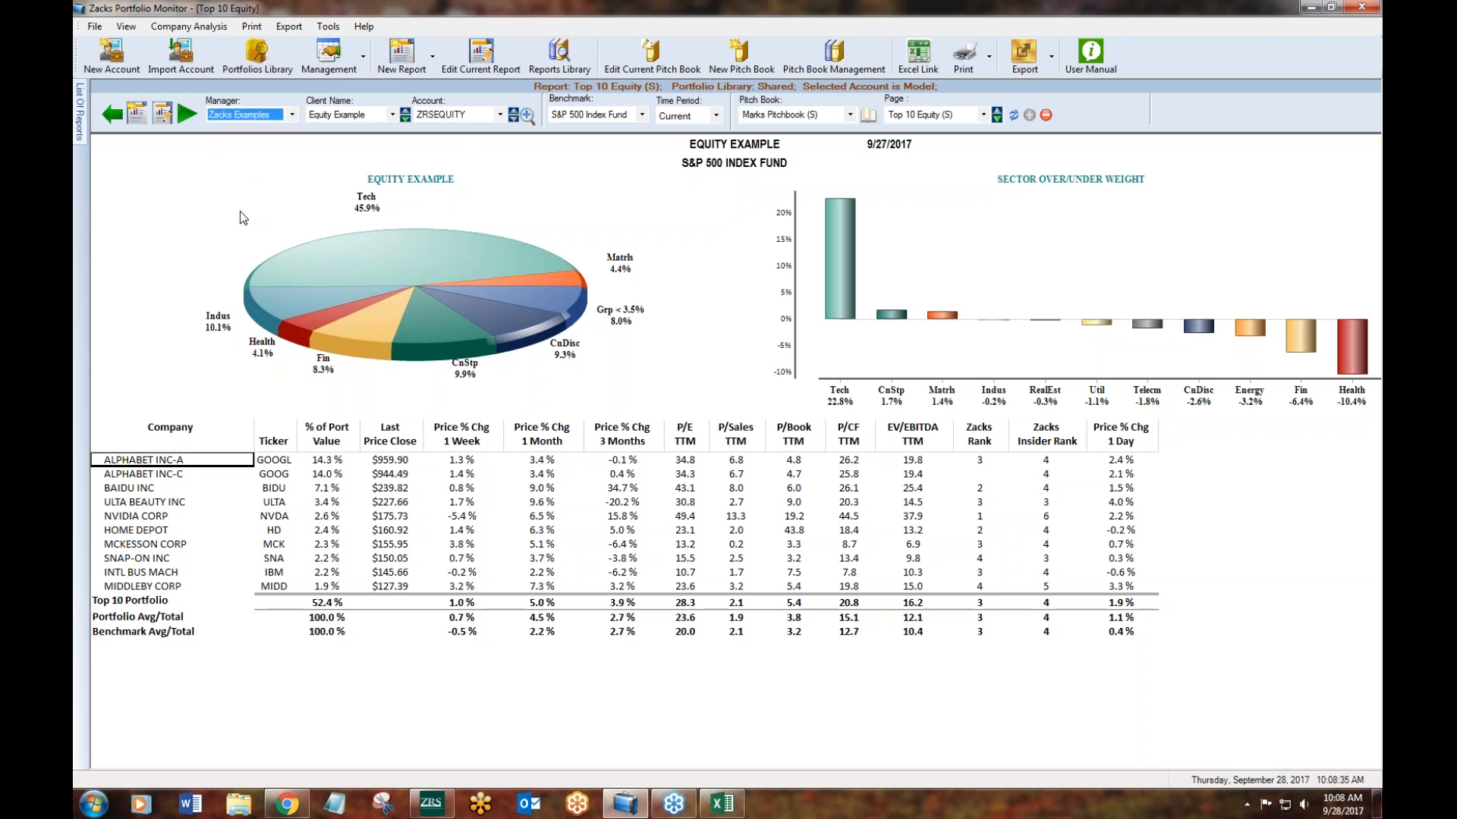
{"action": "left_click", "coordinate": [326, 117]}
{"action": "left_click", "coordinate": [329, 173]}
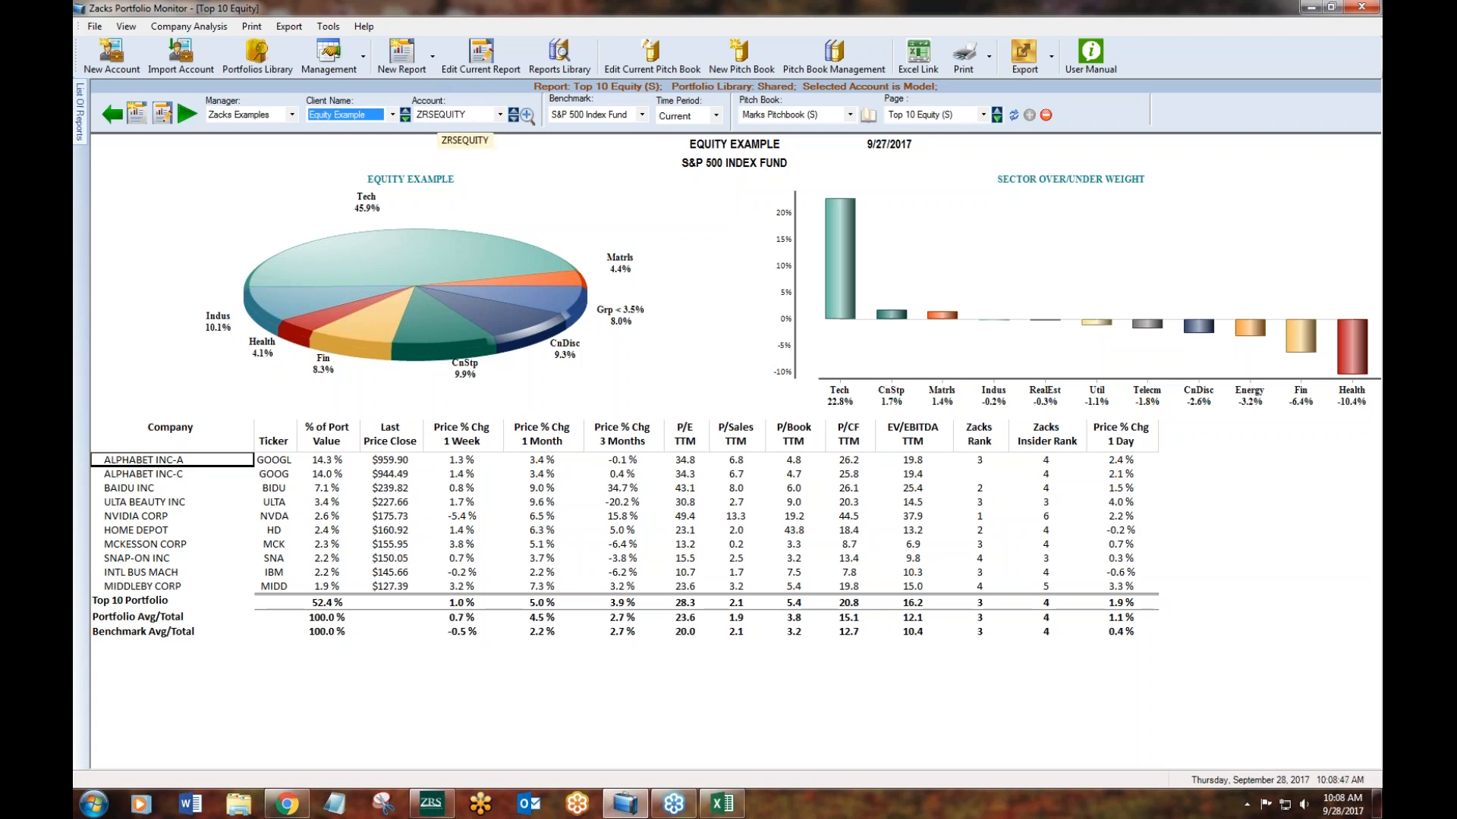
- Switch to Zacks Research System for a look at its Key Metrics page, and return to Zacks Portfolio Monitor
{"action": "left_click", "coordinate": [431, 804]}
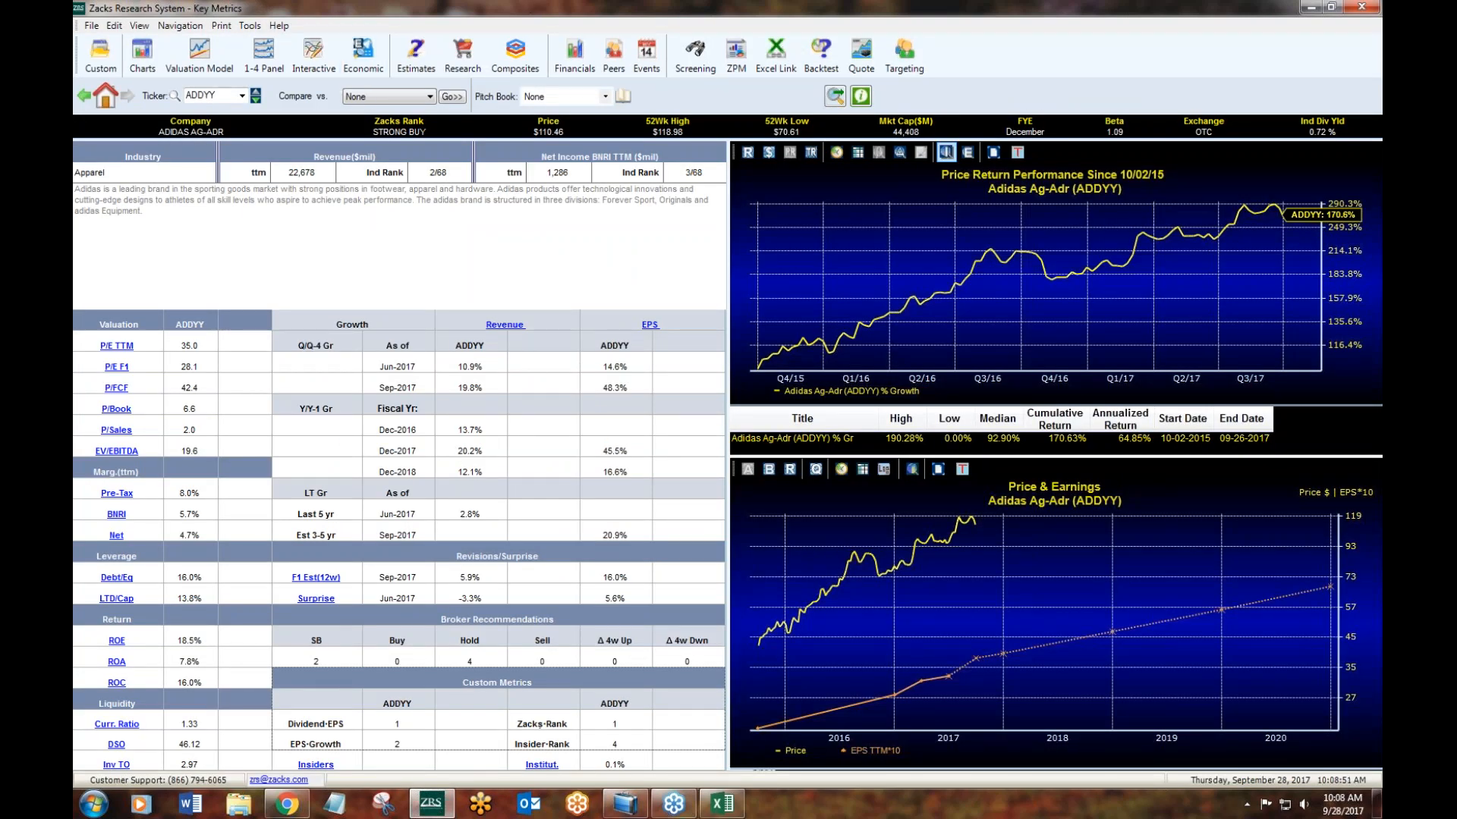
{"action": "left_click", "coordinate": [1310, 10]}
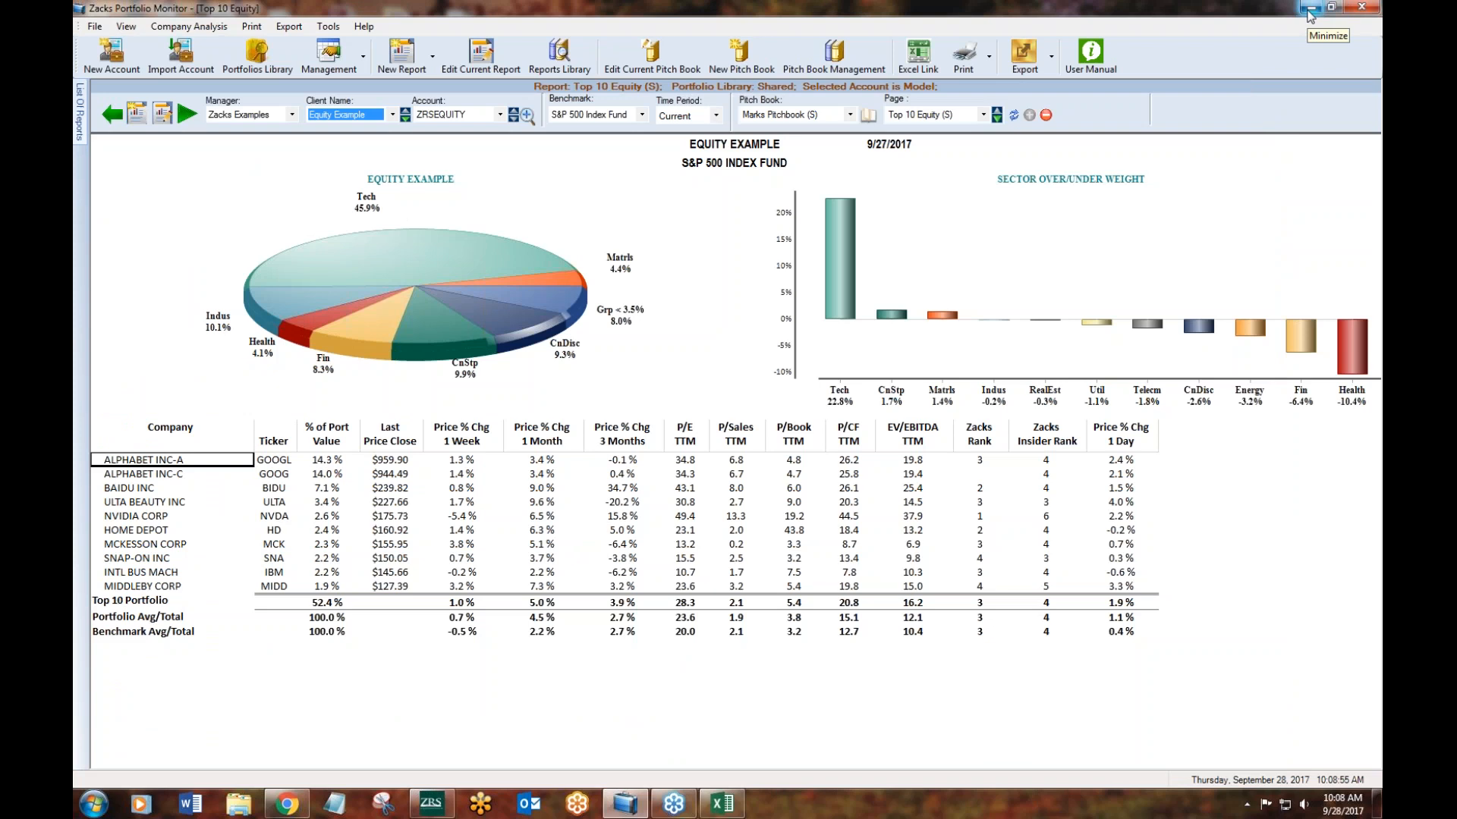
- View the ZRSEQUITY account, look through its full list of holdings, and close it without changes
{"action": "left_click", "coordinate": [637, 114]}
{"action": "left_click", "coordinate": [637, 115]}
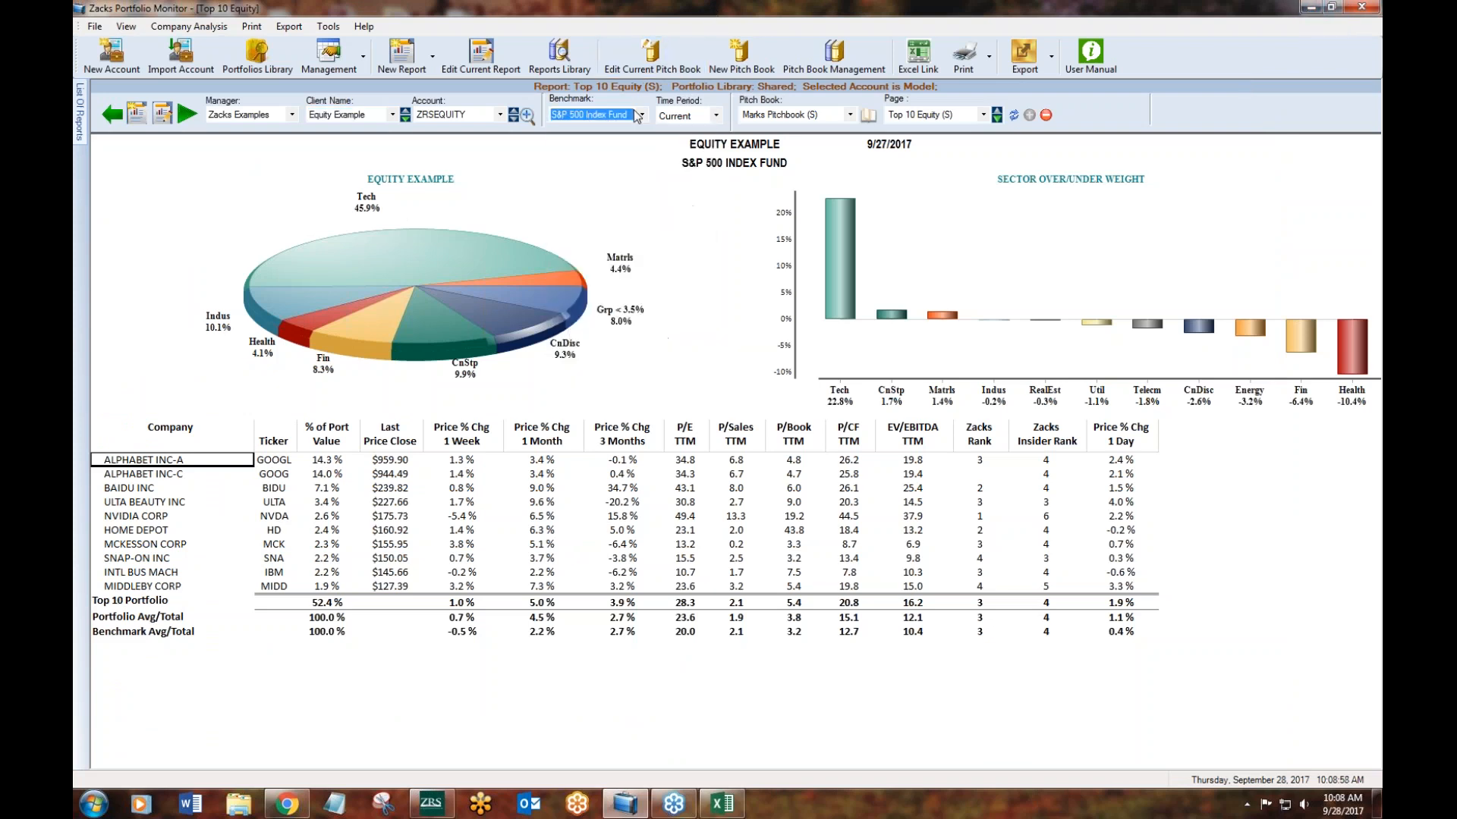
{"action": "left_click", "coordinate": [526, 116]}
{"action": "left_click_drag", "start_coordinate": [767, 334], "coordinate": [782, 526]}
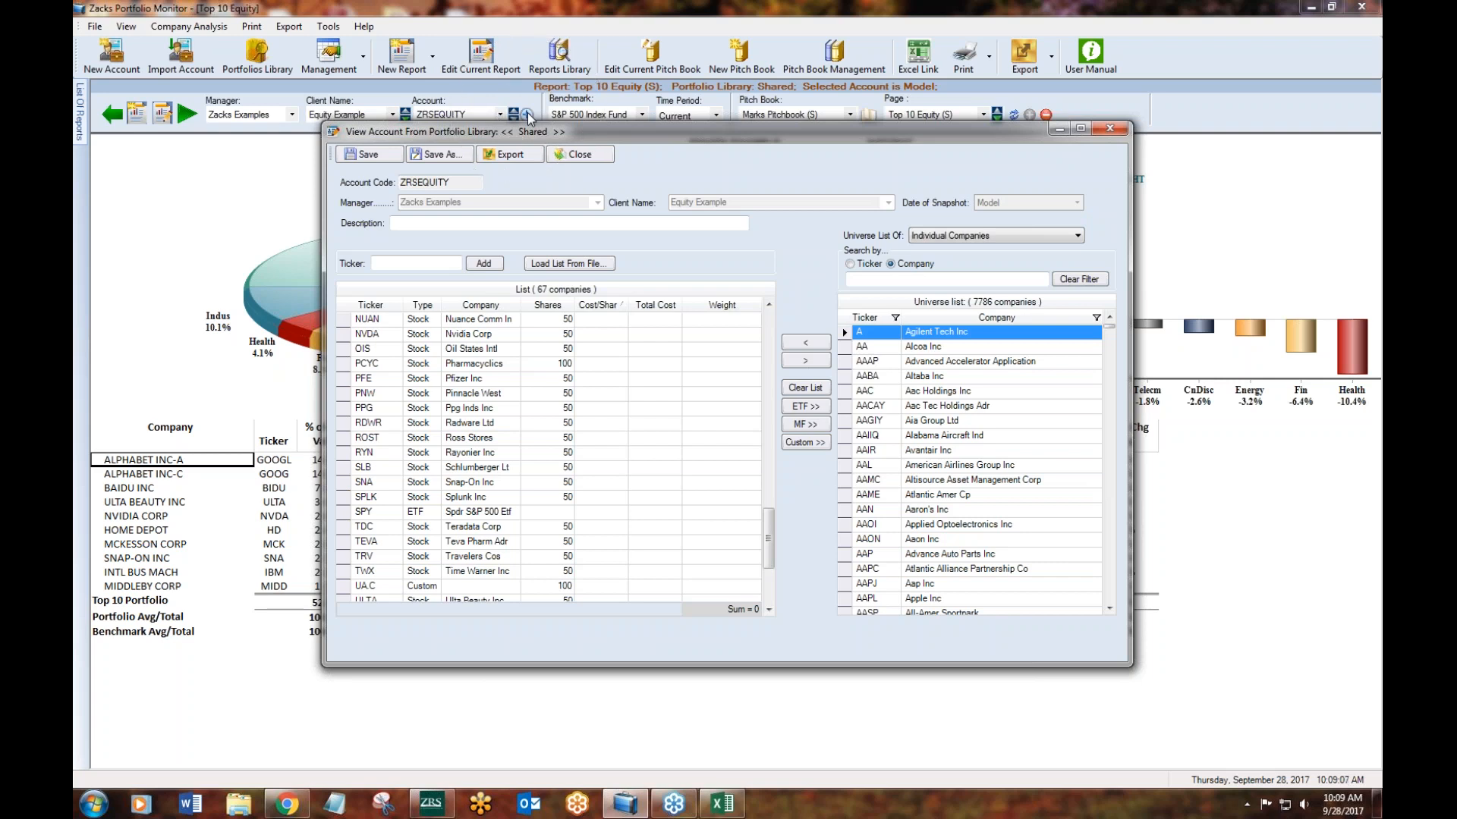
{"action": "left_click_drag", "start_coordinate": [768, 539], "coordinate": [775, 311]}
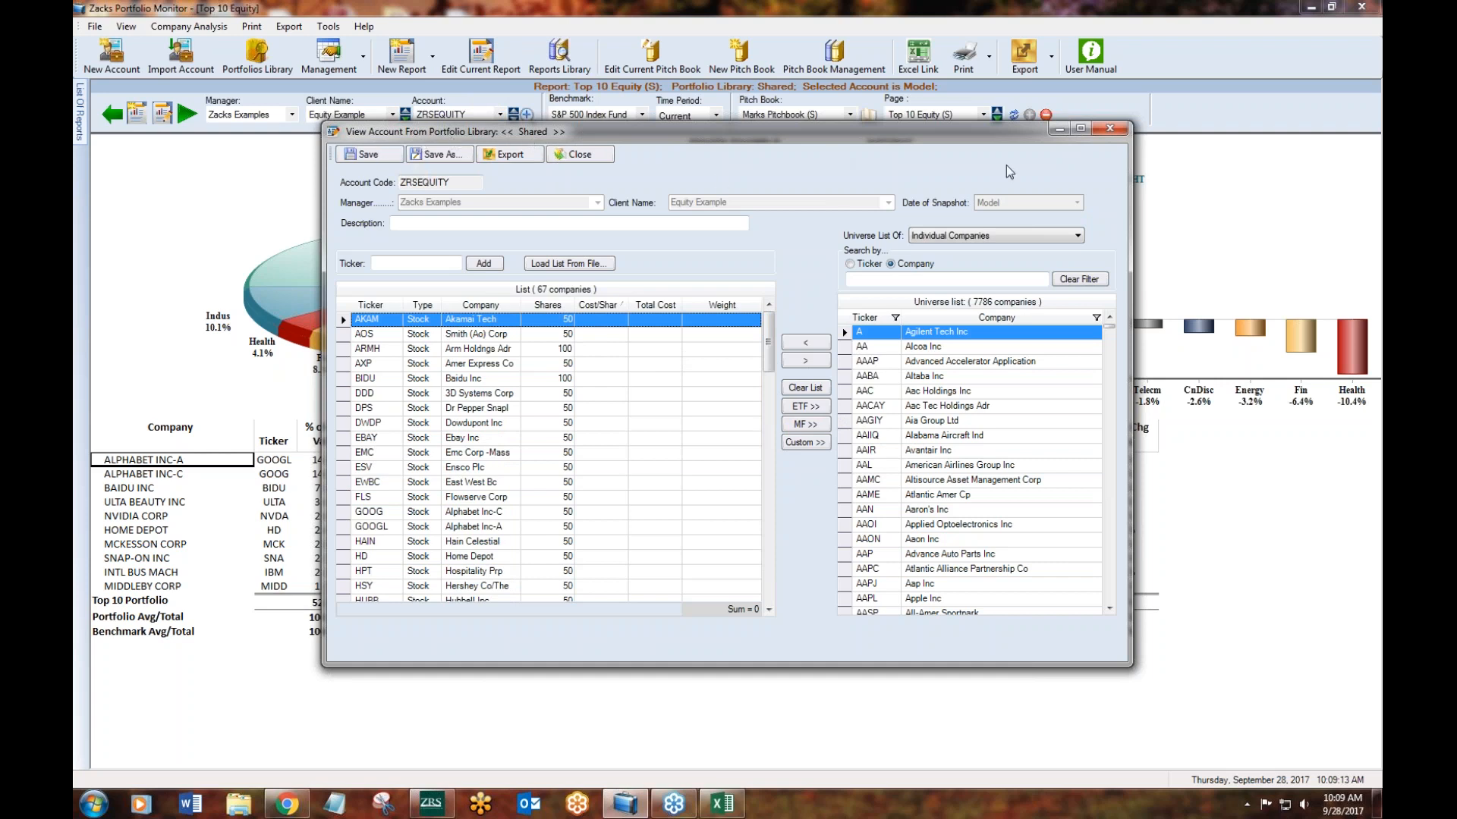
{"action": "left_click", "coordinate": [1109, 129]}
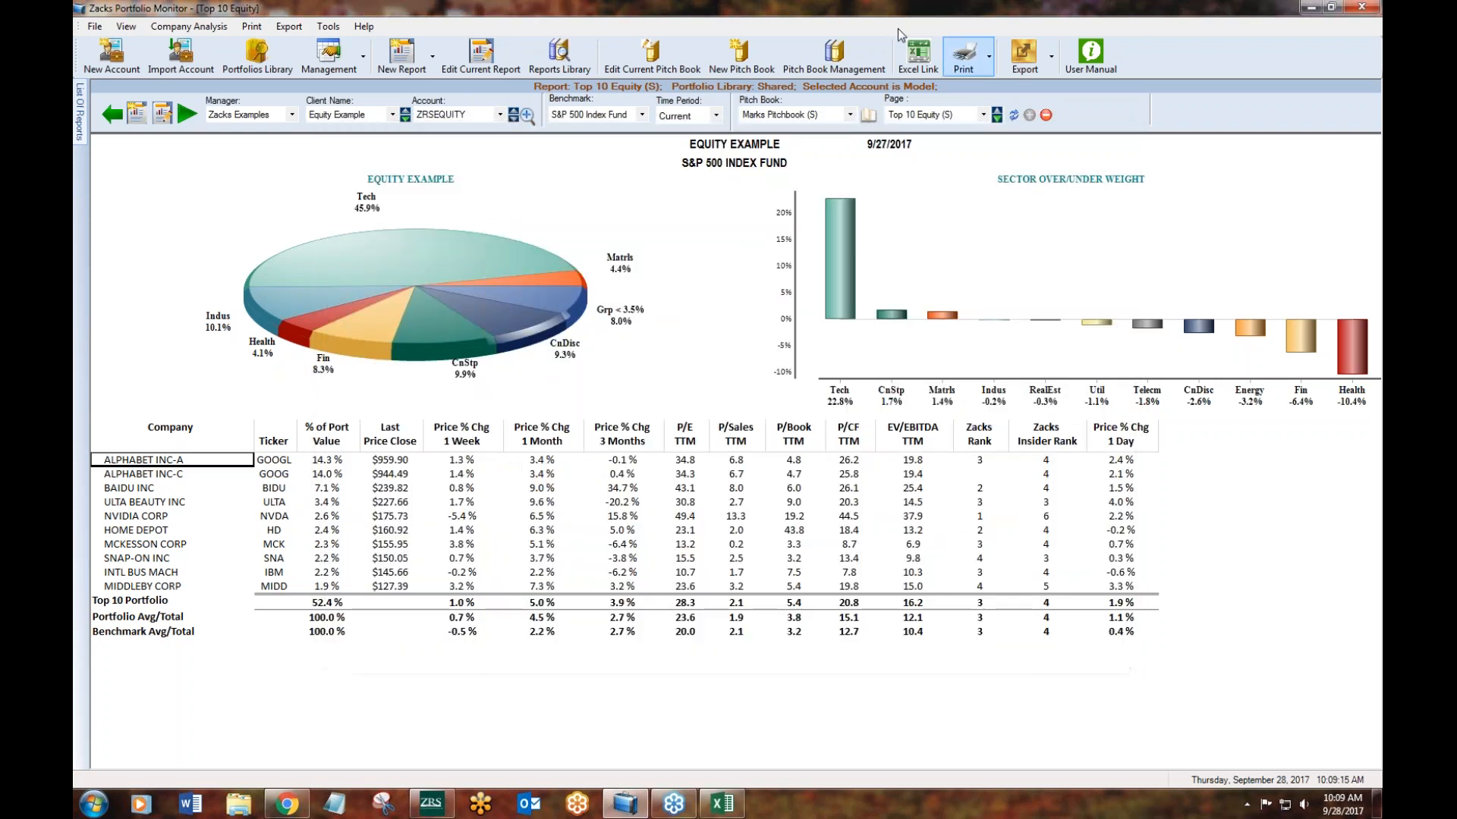
- Review the available benchmarks and time periods, keeping S&P 500 Index Fund and Current
{"action": "left_click", "coordinate": [642, 115]}
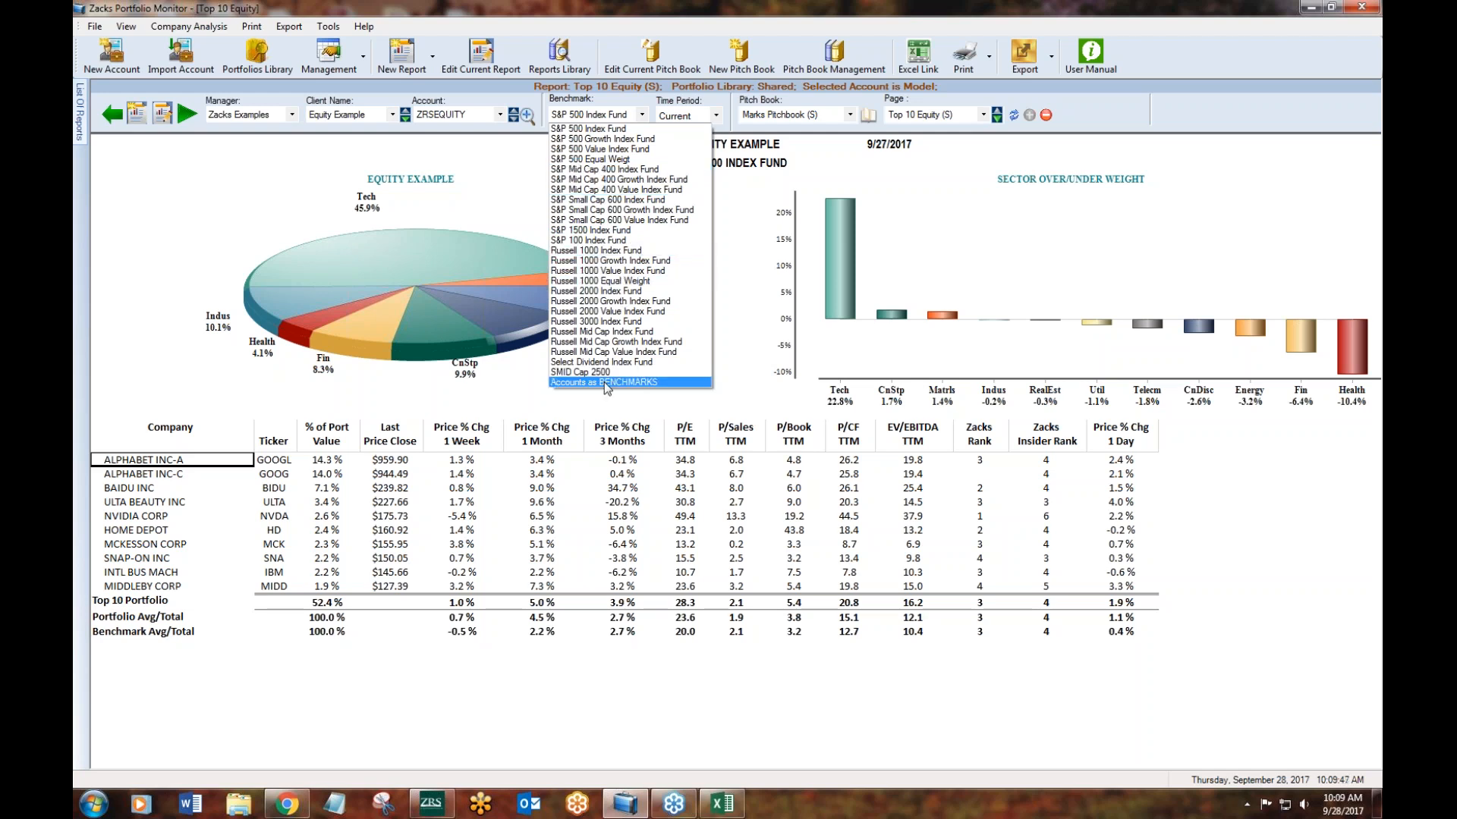
{"action": "left_click", "coordinate": [1130, 370]}
{"action": "left_click", "coordinate": [716, 116]}
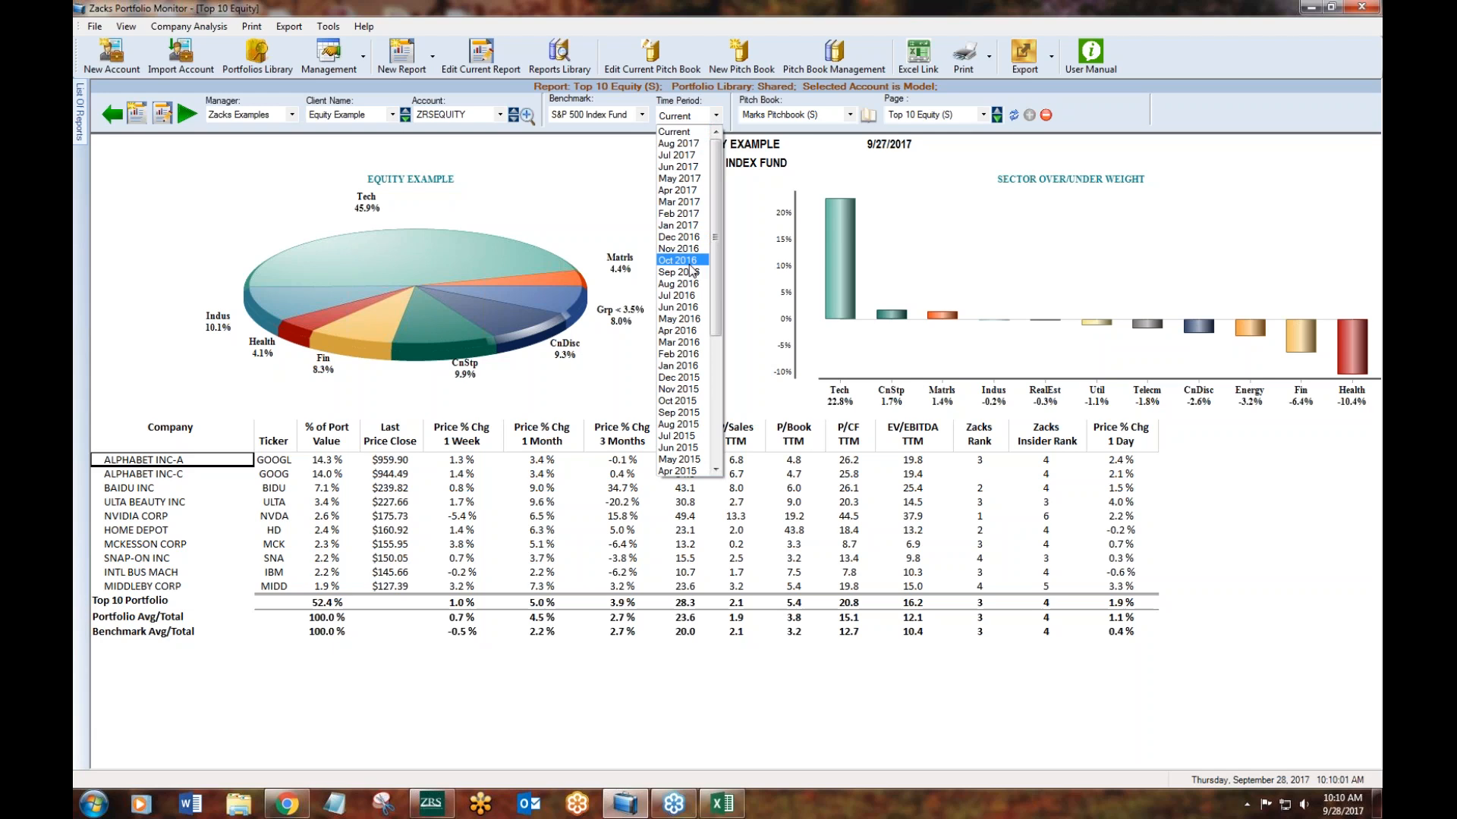
{"action": "left_click", "coordinate": [1036, 220]}
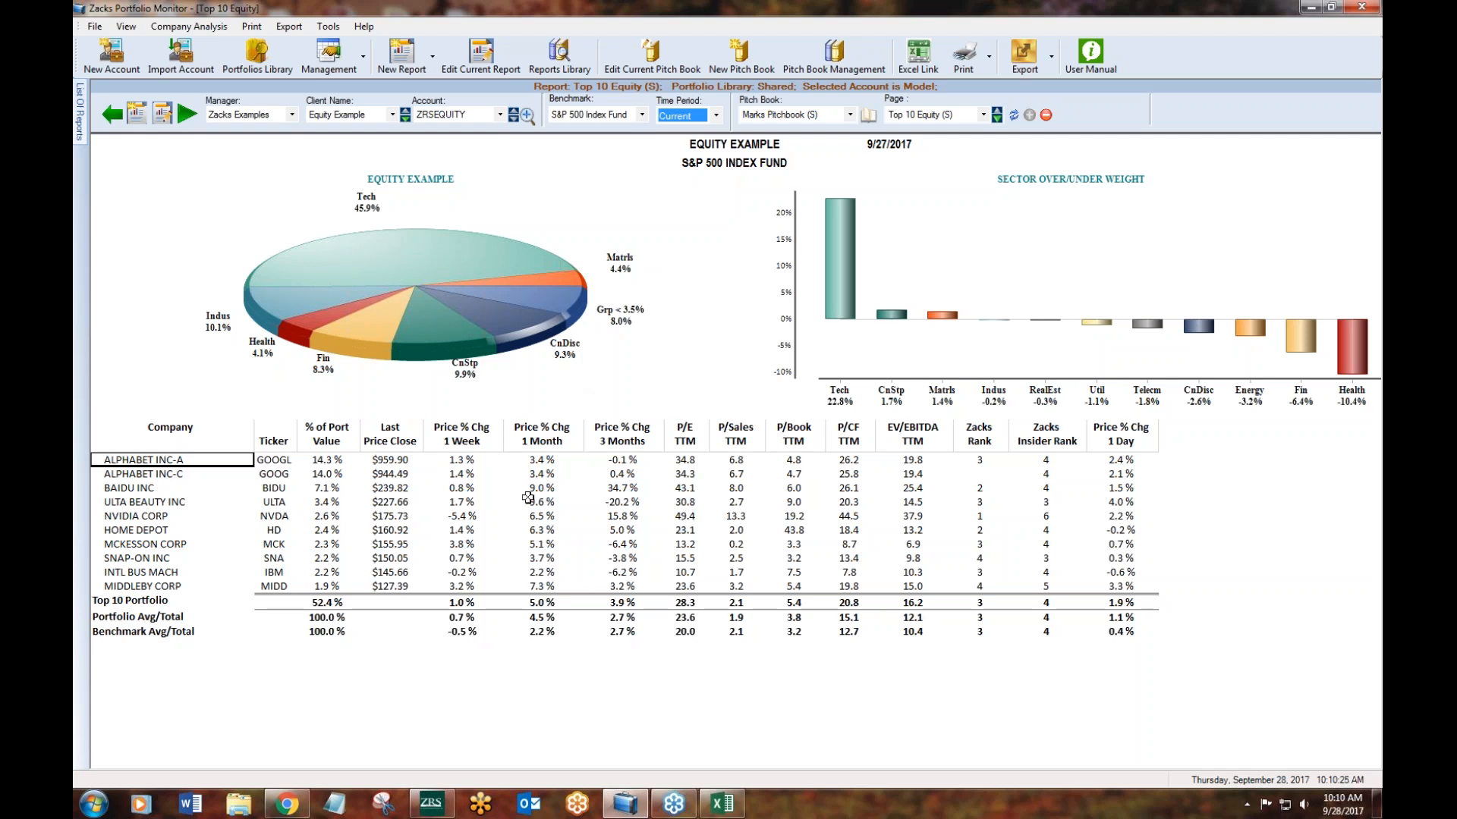
- Review the sorting, research, printing and Excel export options offered for NVIDIA CORP and MCKESSON CORP in the holdings table
{"action": "right_click", "coordinate": [563, 514]}
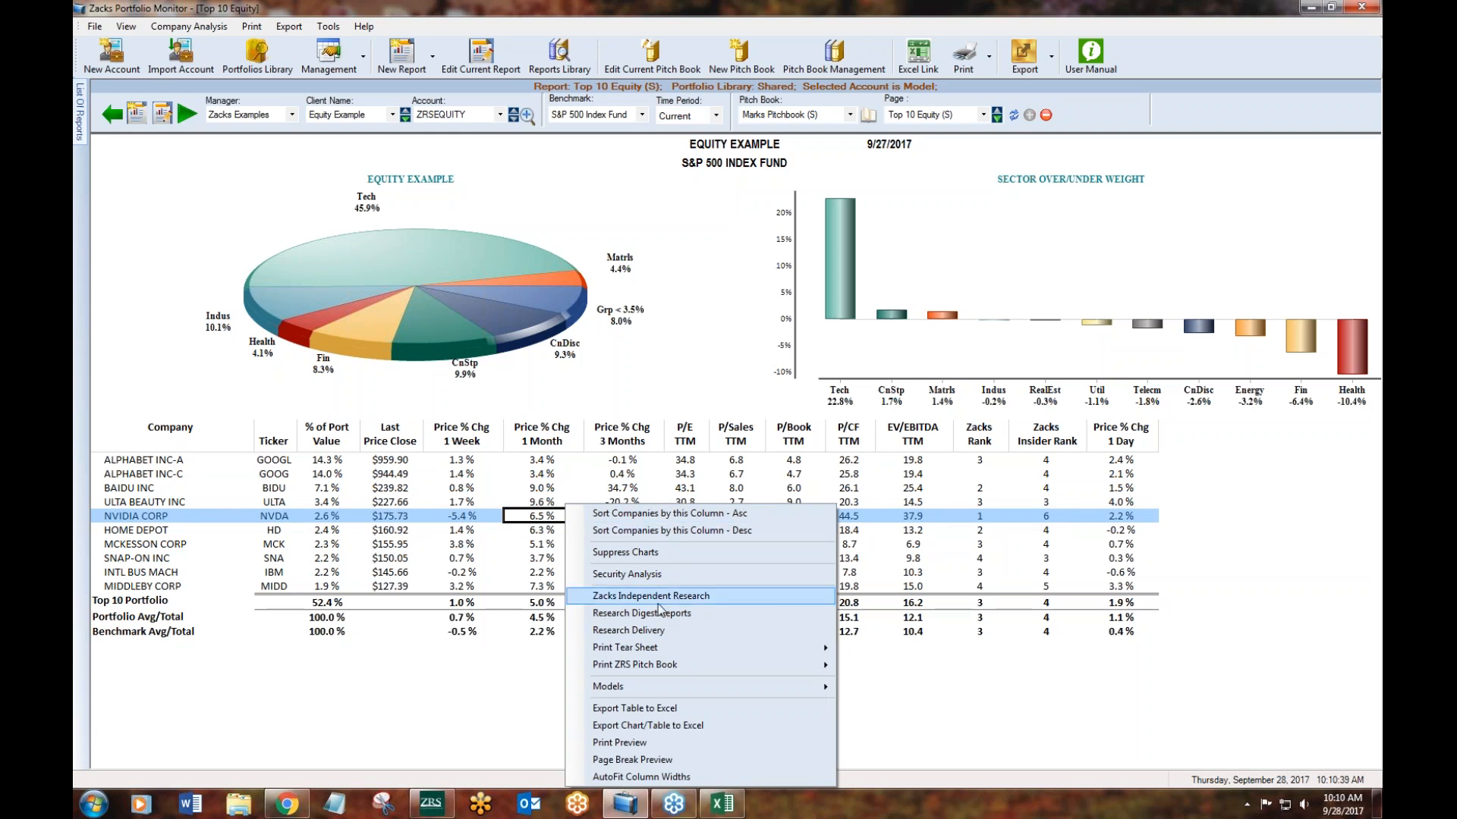
{"action": "right_click", "coordinate": [126, 516]}
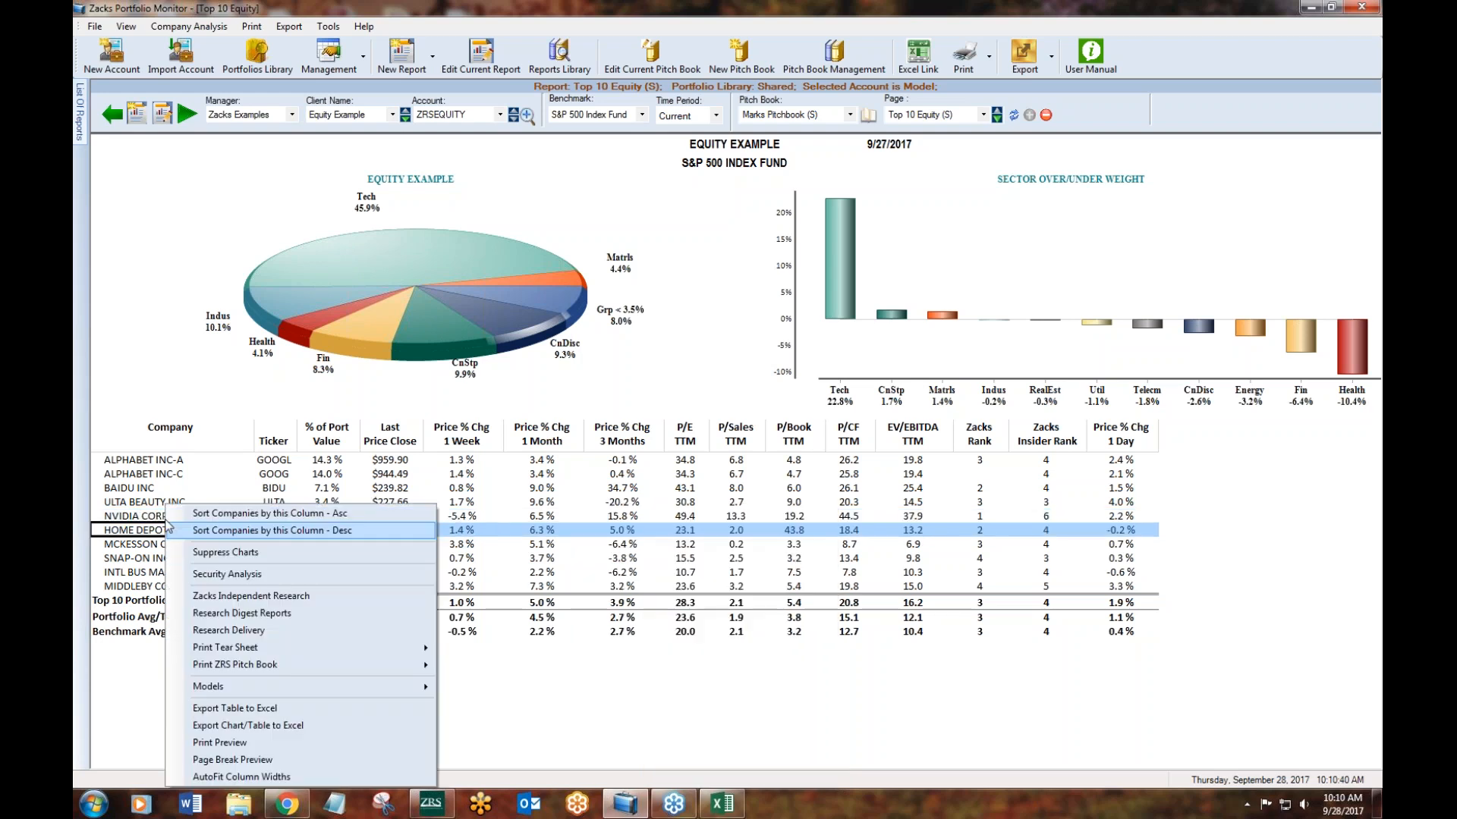
{"action": "left_click", "coordinate": [247, 596]}
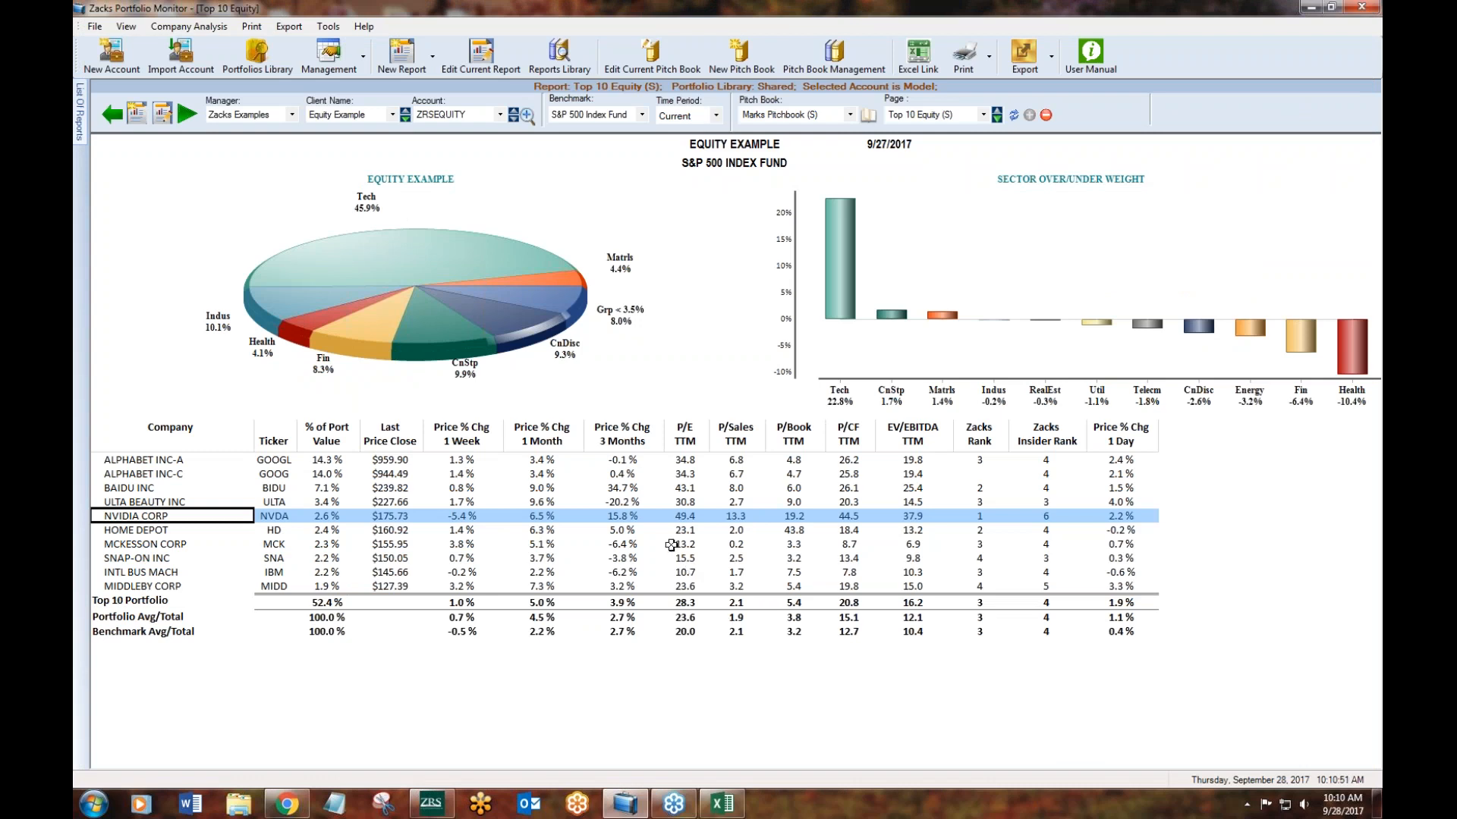
{"action": "right_click", "coordinate": [647, 544]}
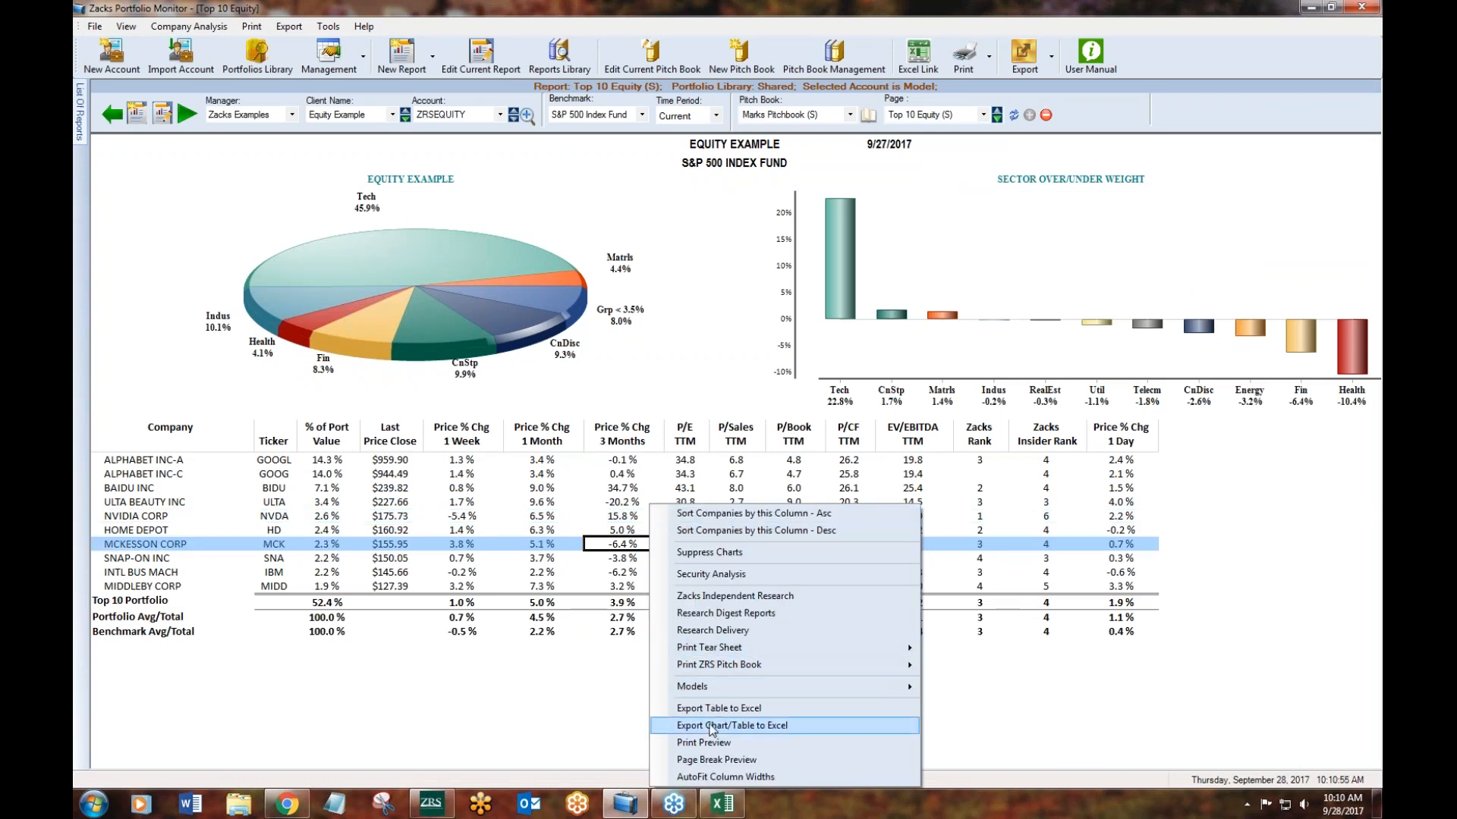
{"action": "left_click", "coordinate": [571, 709]}
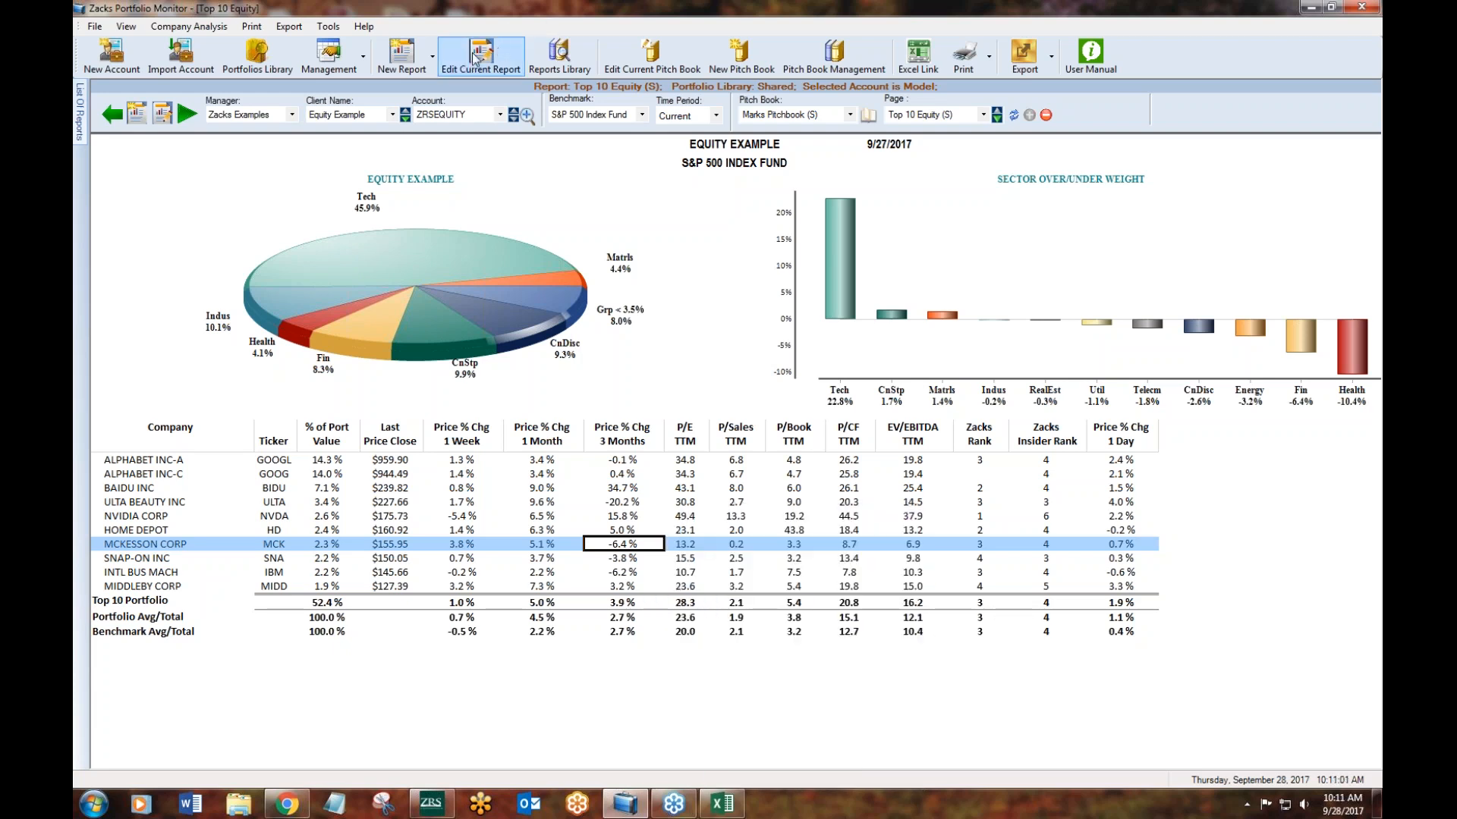
- Open the Top 10 Equity report for editing and look through its layout settings and full row of table columns
{"action": "left_click", "coordinate": [417, 61]}
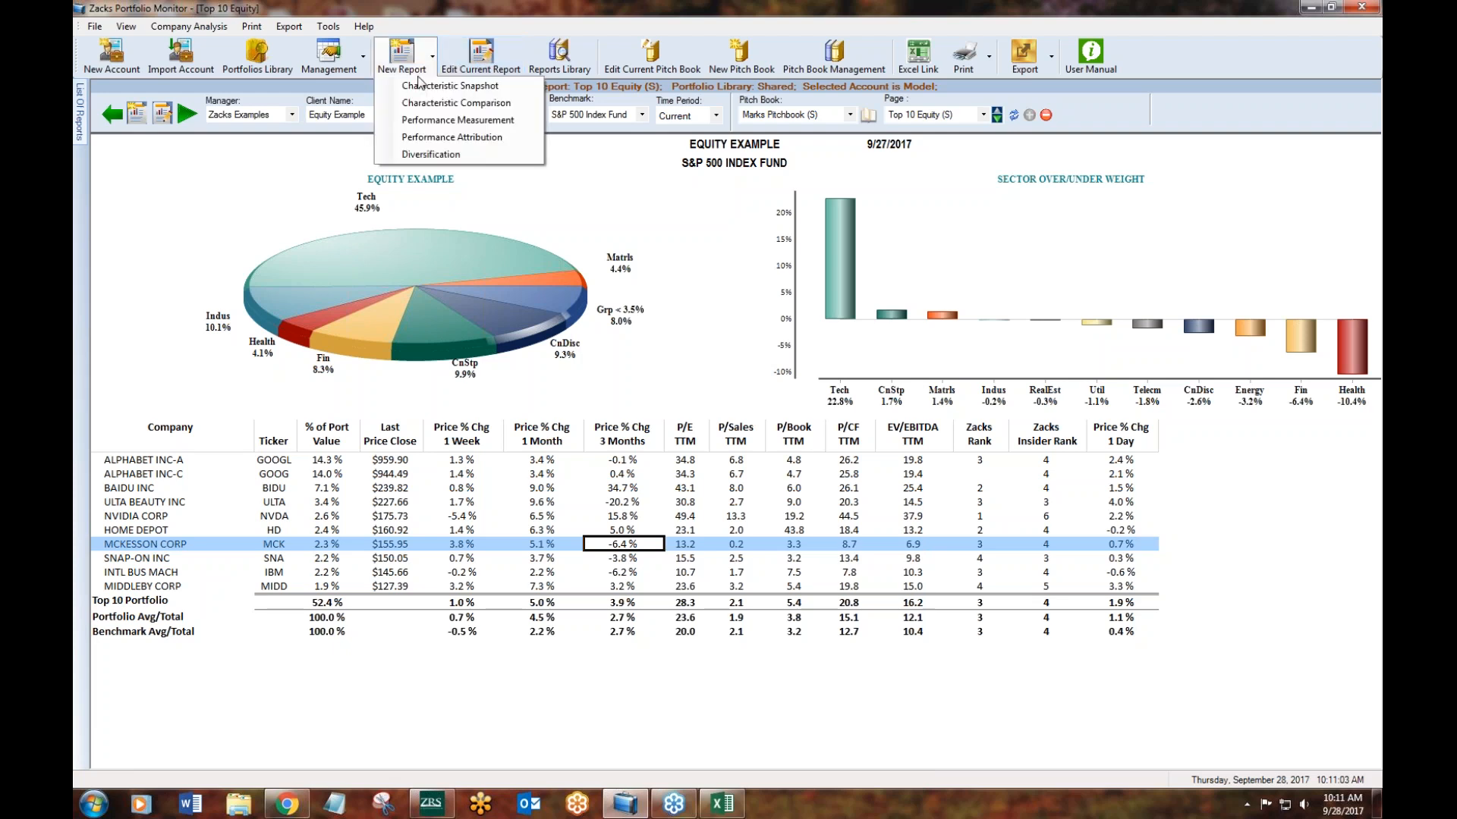
{"action": "left_click", "coordinate": [579, 212]}
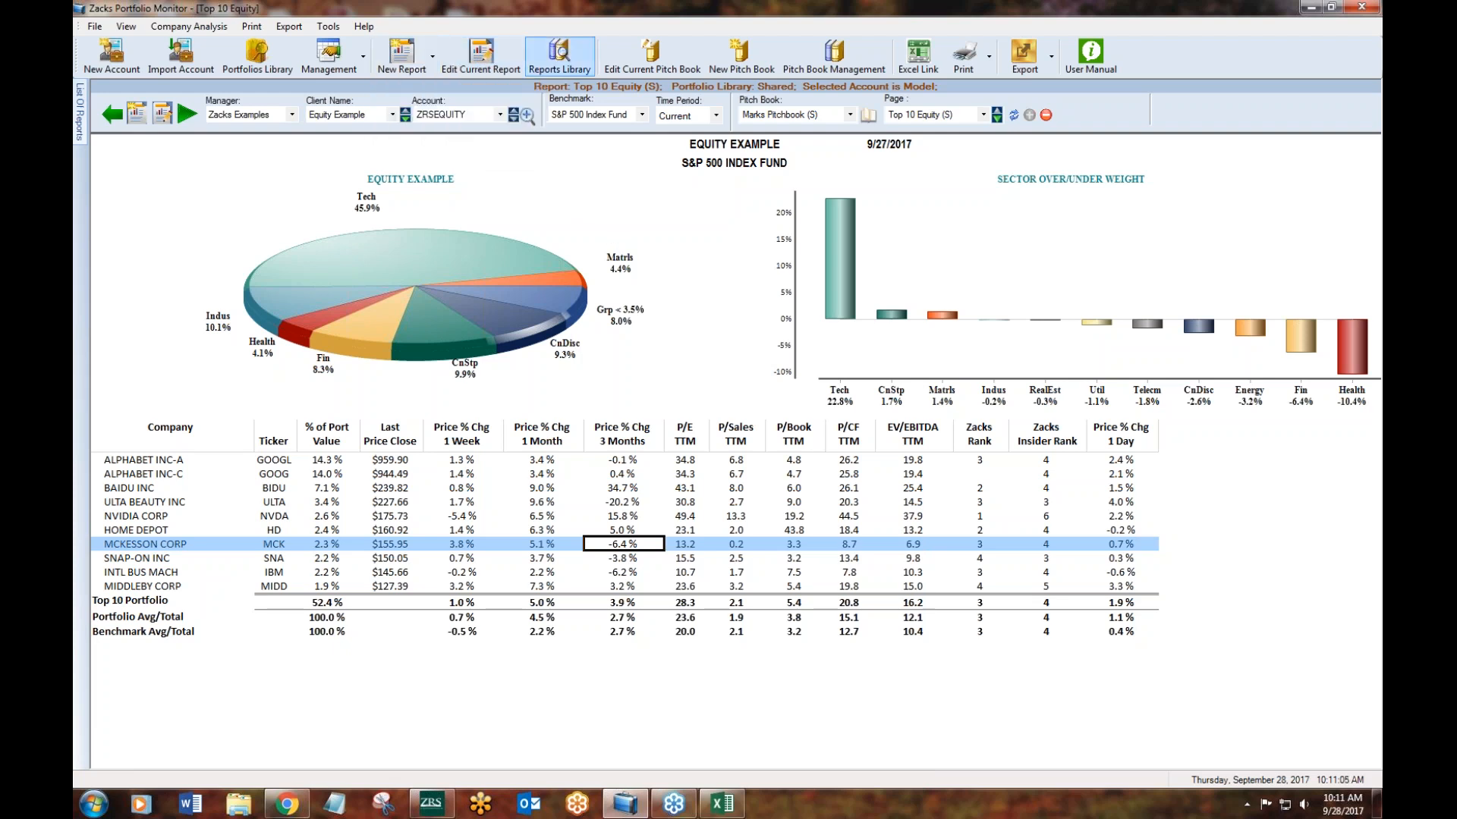
{"action": "left_click", "coordinate": [486, 68]}
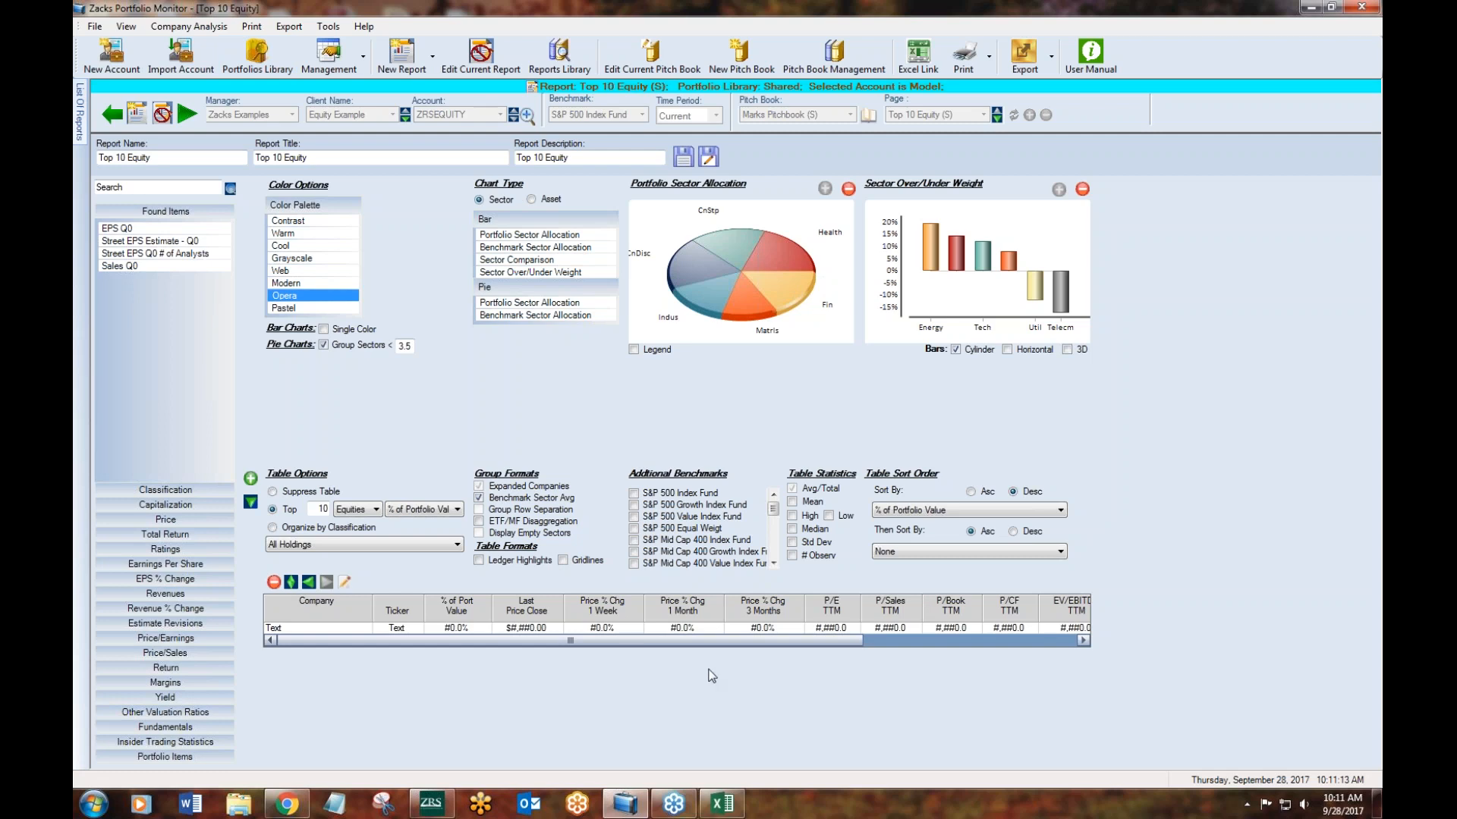
{"action": "left_click_drag", "start_coordinate": [440, 639], "coordinate": [654, 640]}
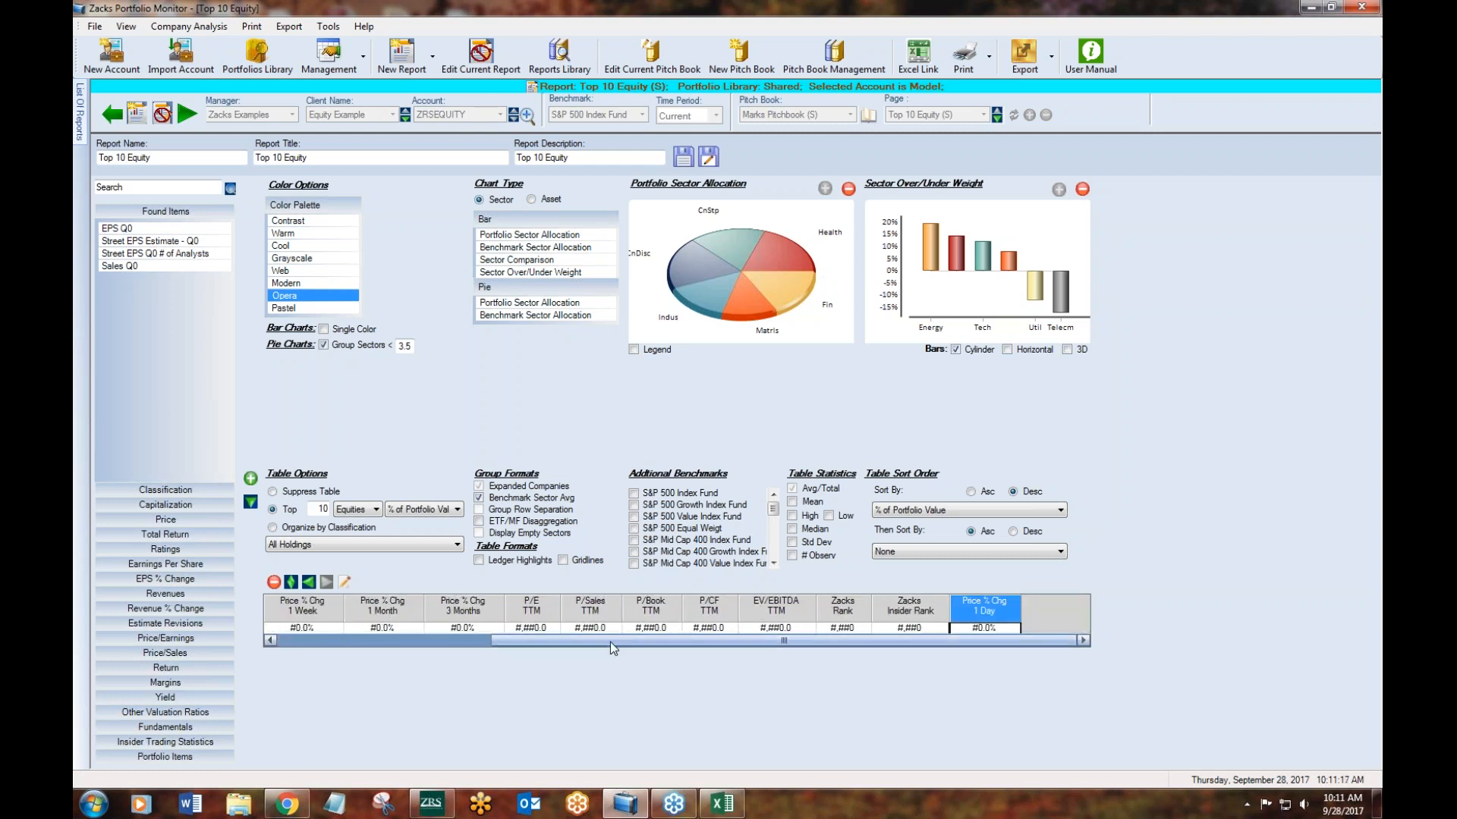
{"action": "left_click_drag", "start_coordinate": [752, 643], "coordinate": [540, 647]}
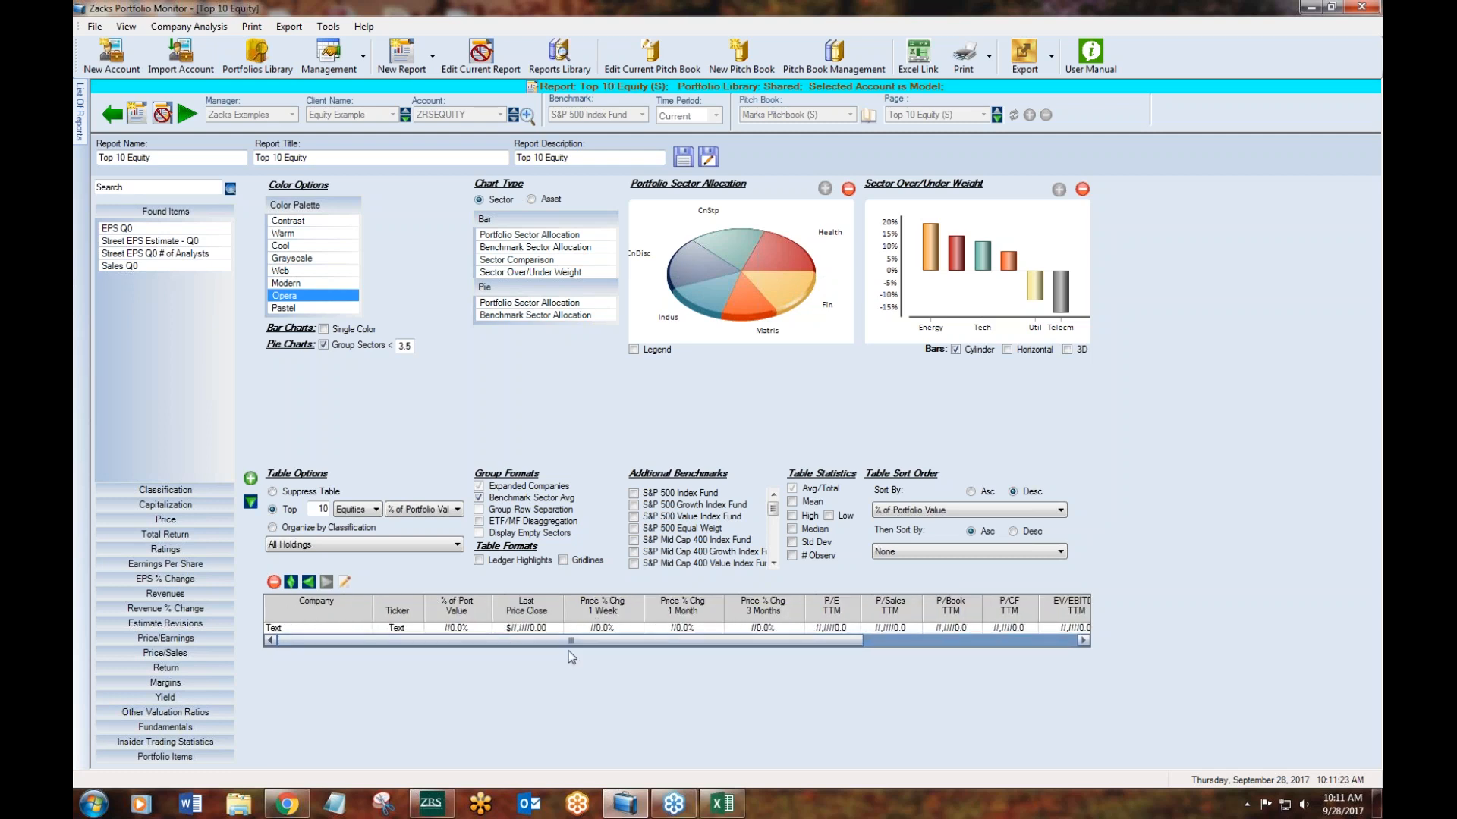
{"action": "left_click_drag", "start_coordinate": [618, 642], "coordinate": [523, 636]}
- Start a new report of the Characteristic Snapshot class
{"action": "left_click", "coordinate": [402, 54]}
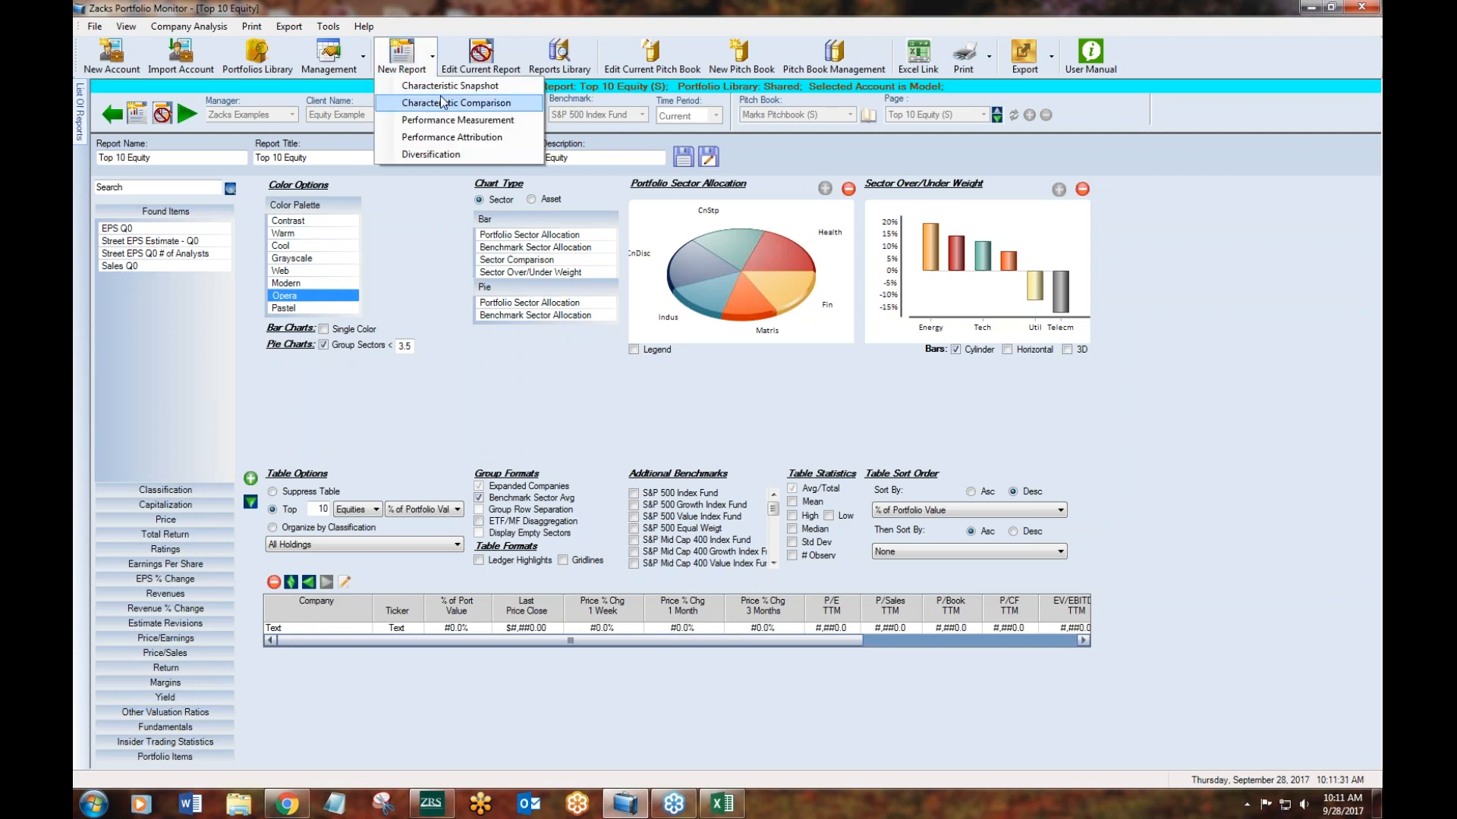
{"action": "left_click", "coordinate": [424, 58]}
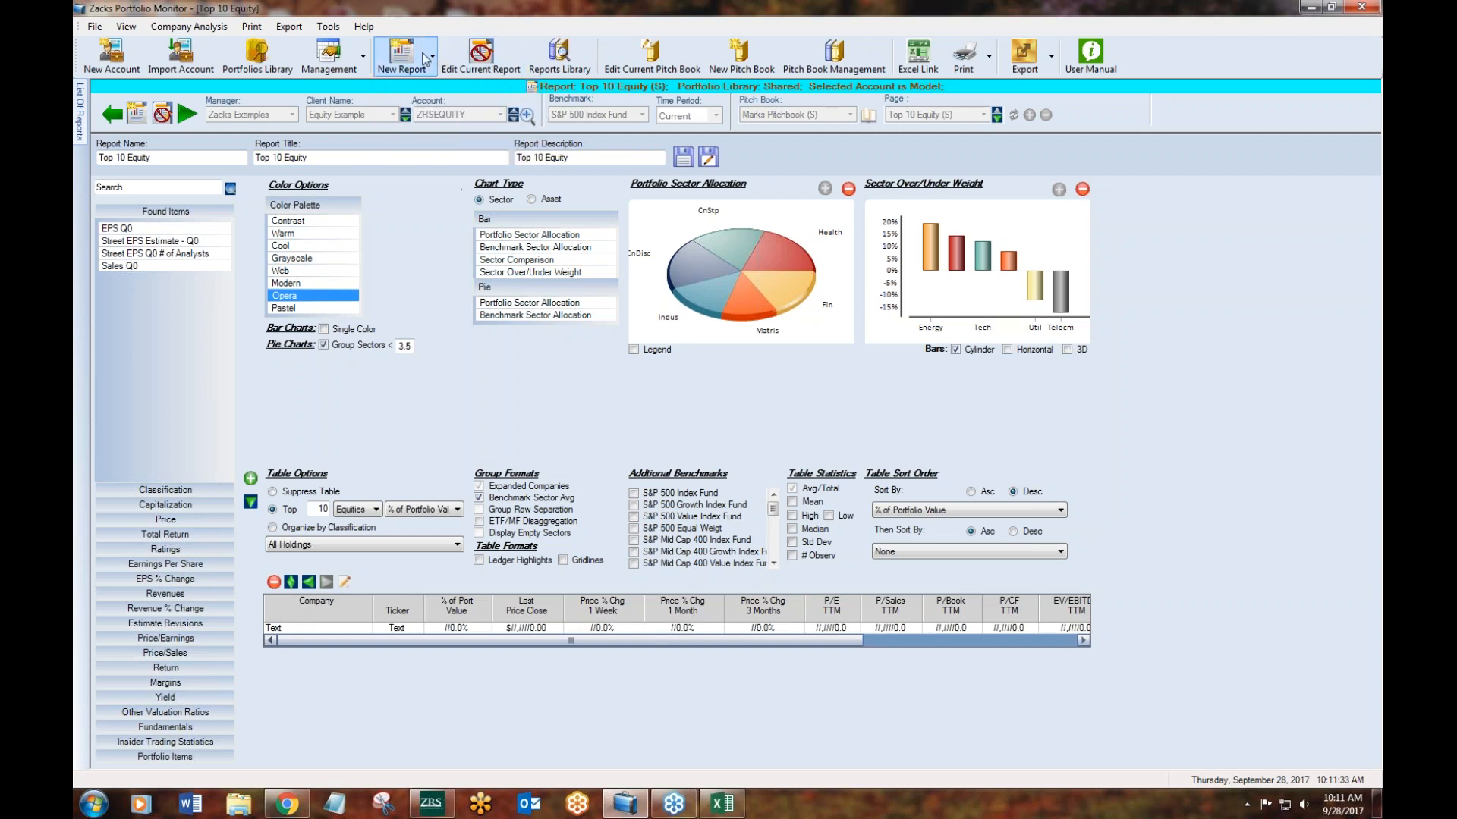
{"action": "left_click", "coordinate": [420, 67]}
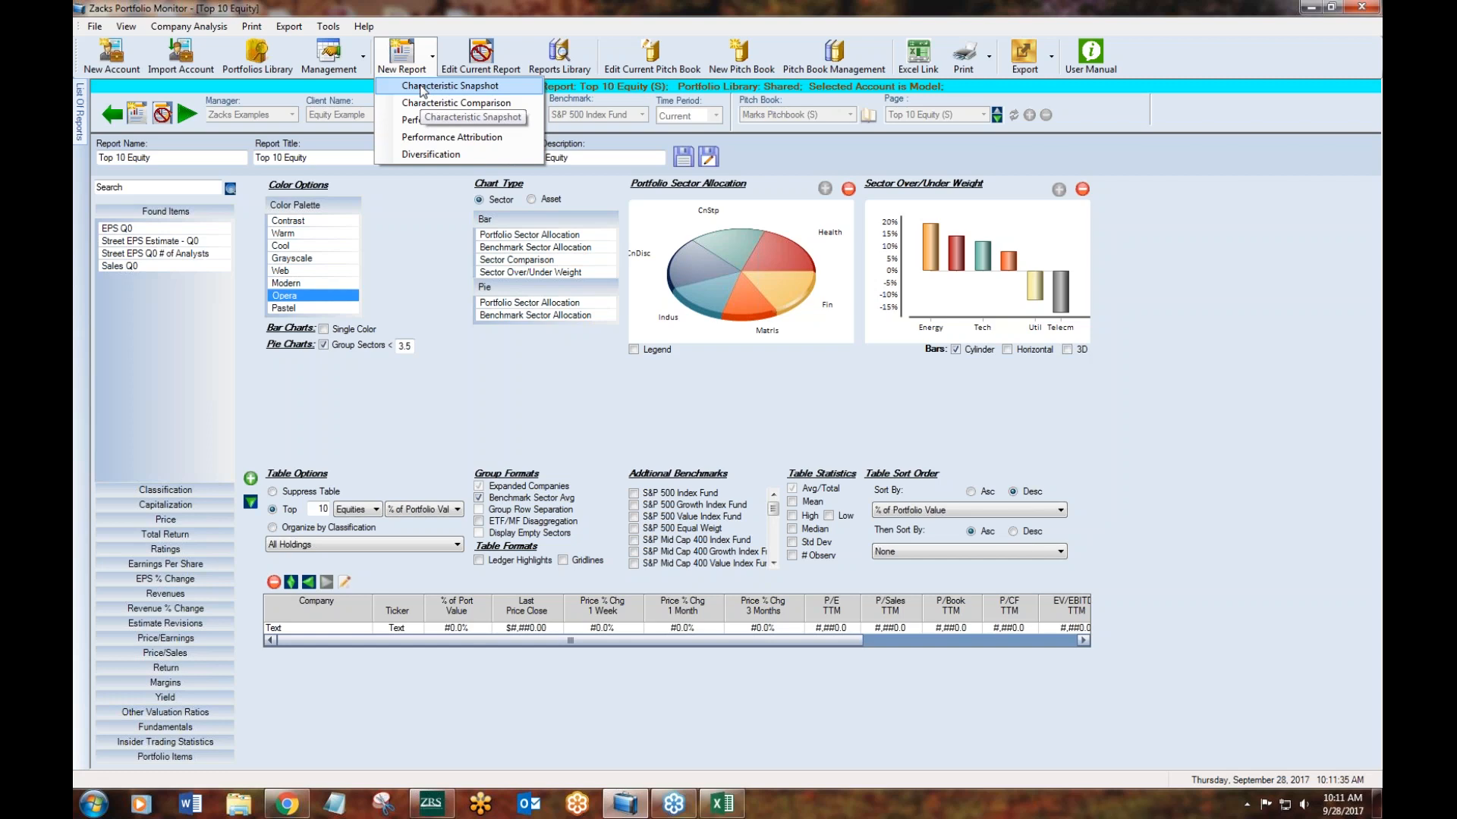
{"action": "left_click", "coordinate": [422, 87]}
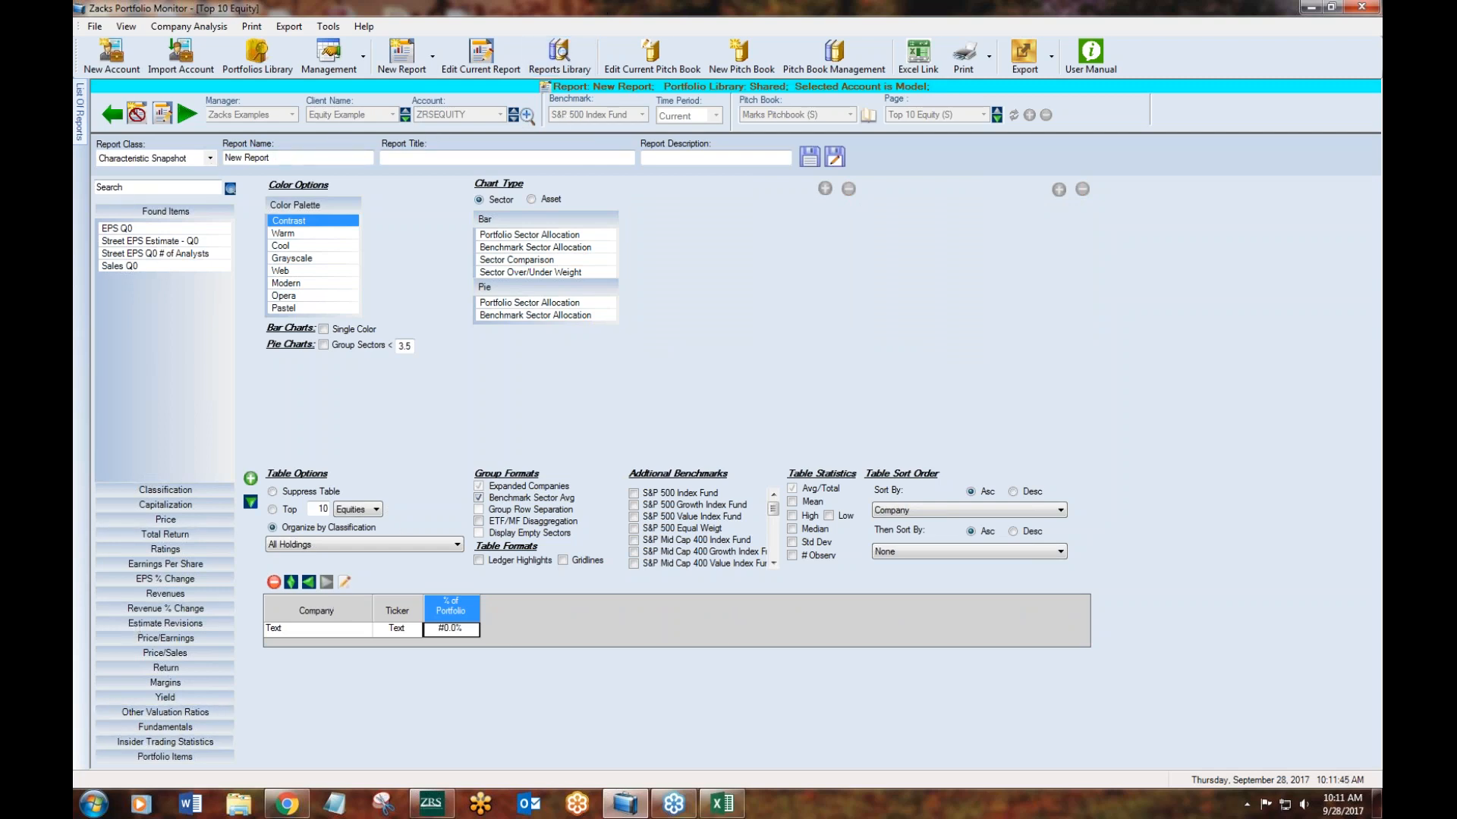
- Find the P/E items and add P/E TTM and P/E F12M as columns of the new report's table
{"action": "left_click", "coordinate": [164, 186]}
{"action": "type", "text": "p/e"}
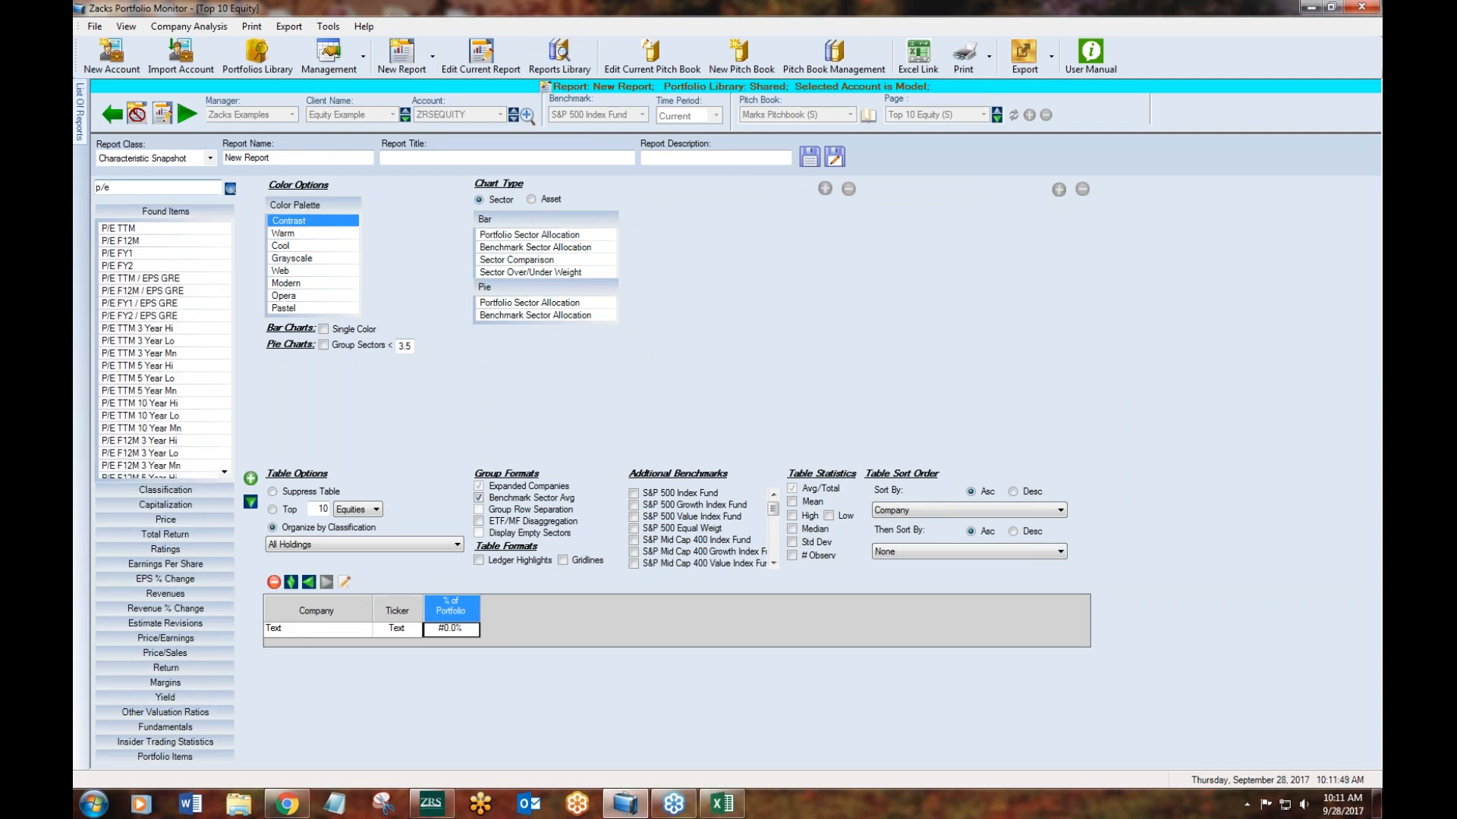
{"action": "double_click", "coordinate": [126, 230]}
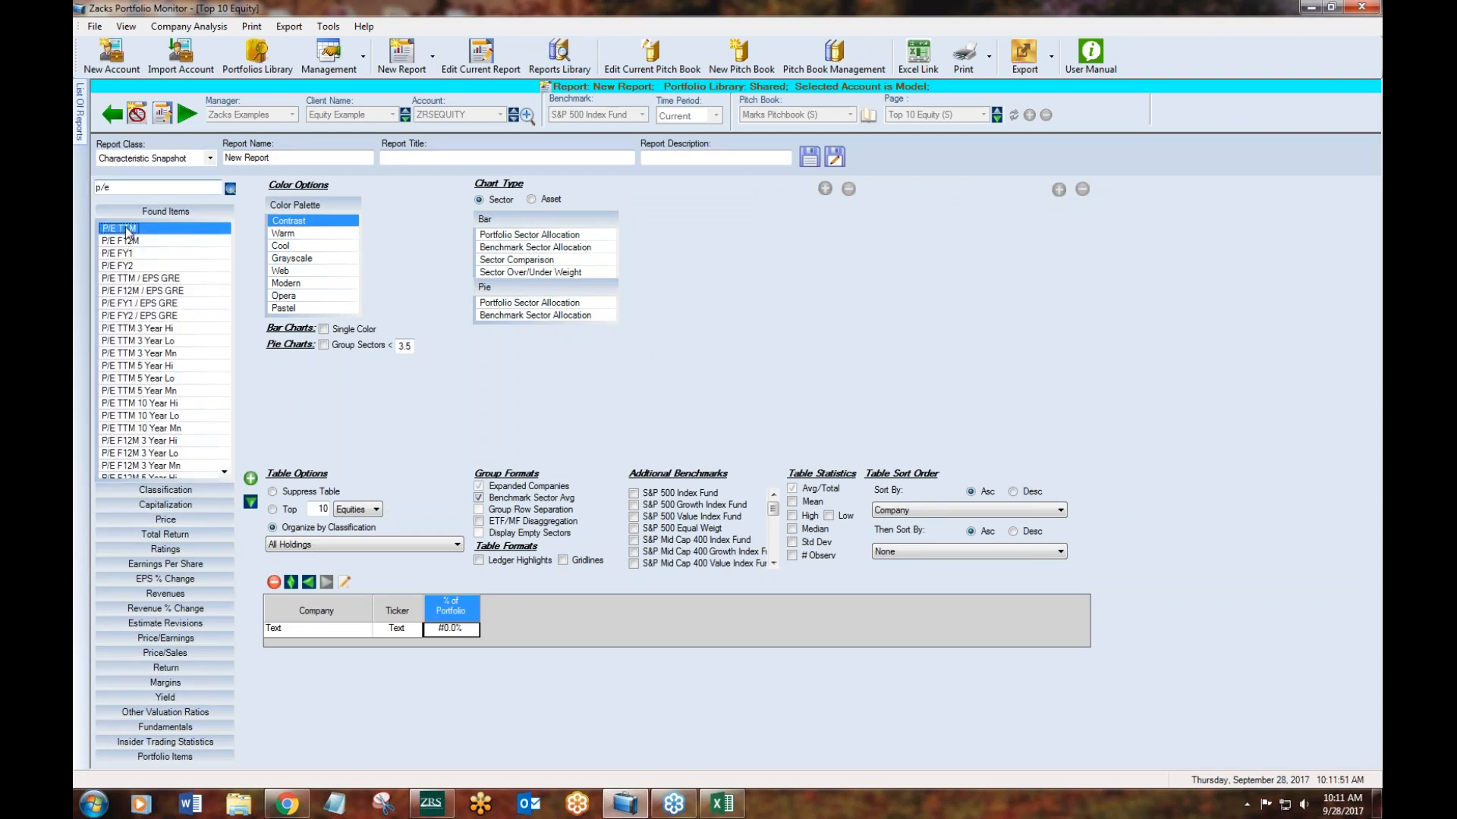
{"action": "double_click", "coordinate": [127, 242]}
- Search the items for "total" and add Tot Ret % YTD as a table column
{"action": "left_click_drag", "start_coordinate": [119, 187], "coordinate": [97, 188]}
{"action": "type", "text": "total"}
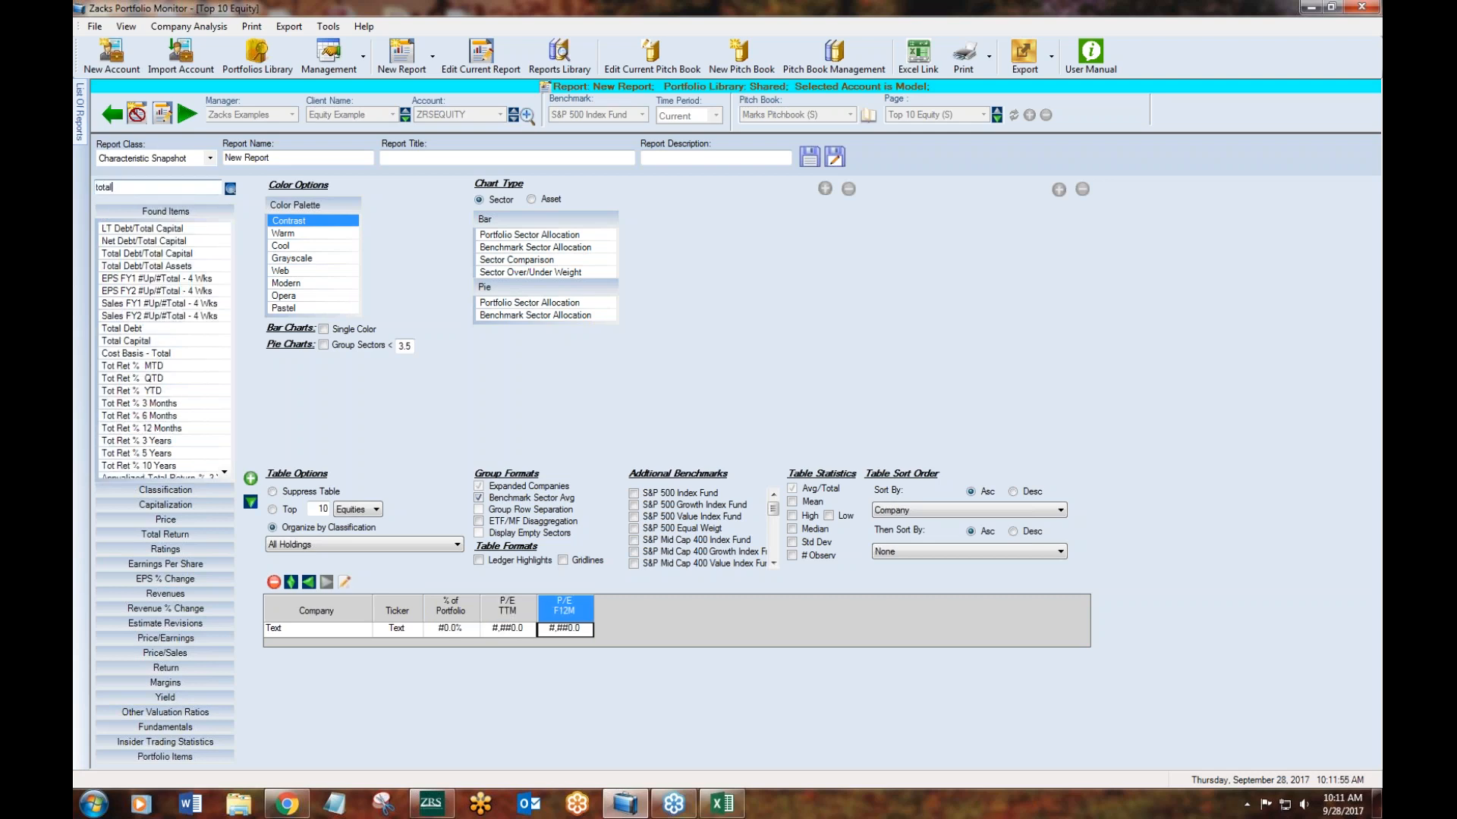
{"action": "left_click", "coordinate": [156, 391]}
{"action": "double_click", "coordinate": [155, 391]}
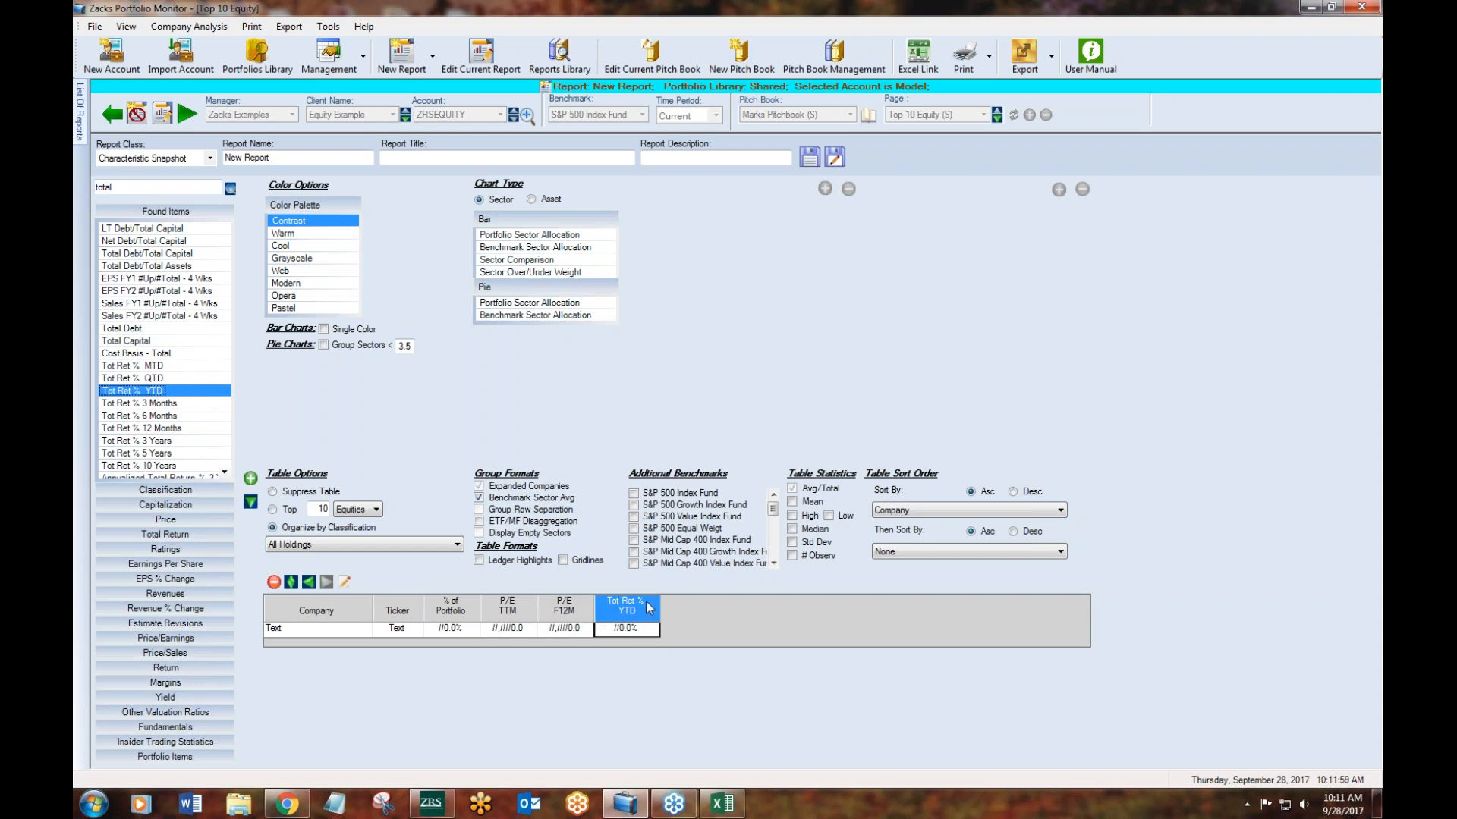
- Find "price close", add the Last Price Close column, and move it directly after the Ticker column
{"action": "left_click", "coordinate": [174, 187]}
{"action": "type", "text": "price close"}
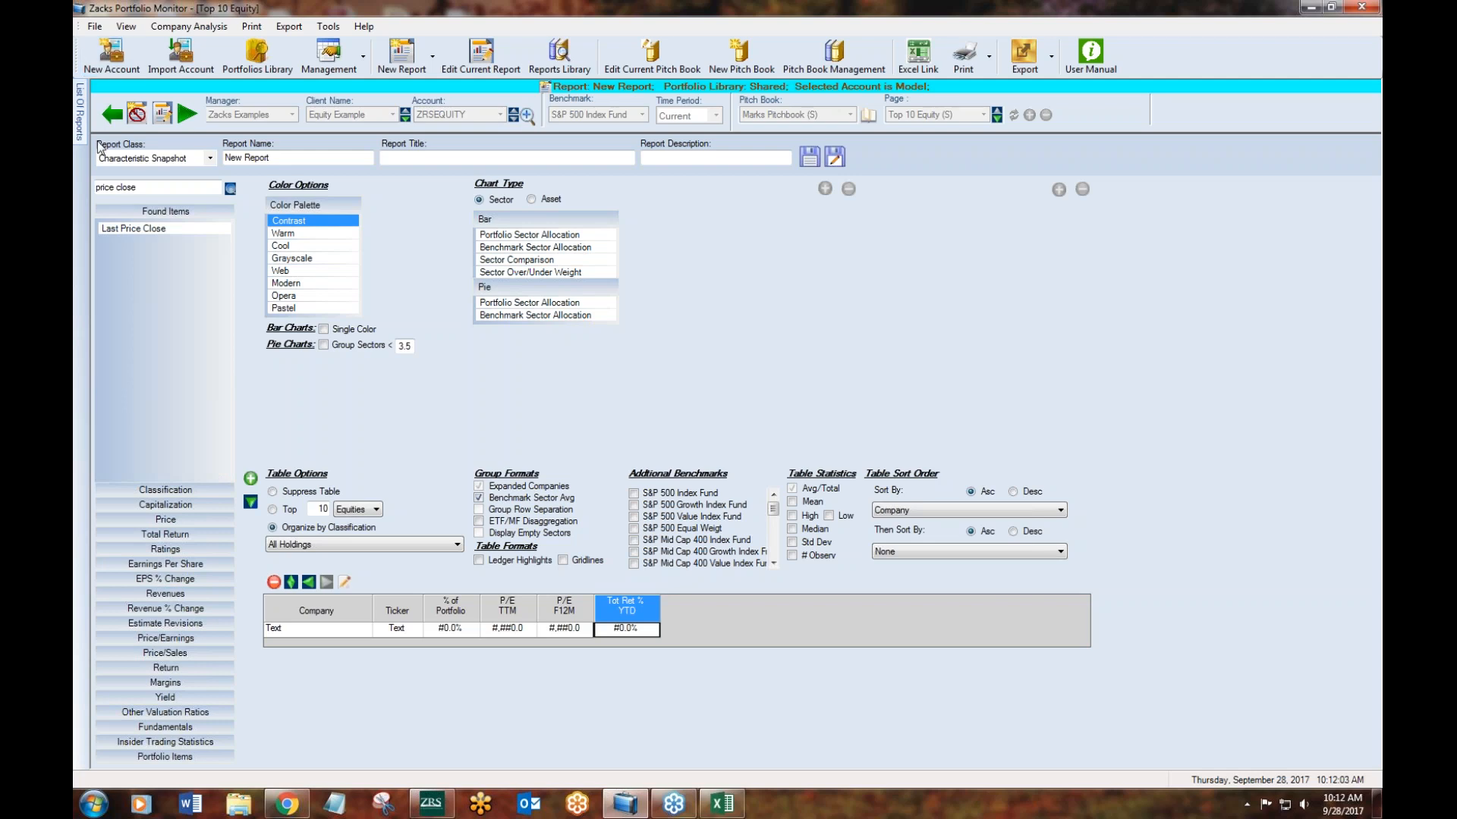
{"action": "double_click", "coordinate": [174, 229]}
{"action": "left_click_drag", "start_coordinate": [694, 607], "coordinate": [426, 609]}
- Find "market cap" and add the Market Capitalization ($ Mil) column after Last Price Close
{"action": "left_click", "coordinate": [114, 187]}
{"action": "type", "text": "market cap"}
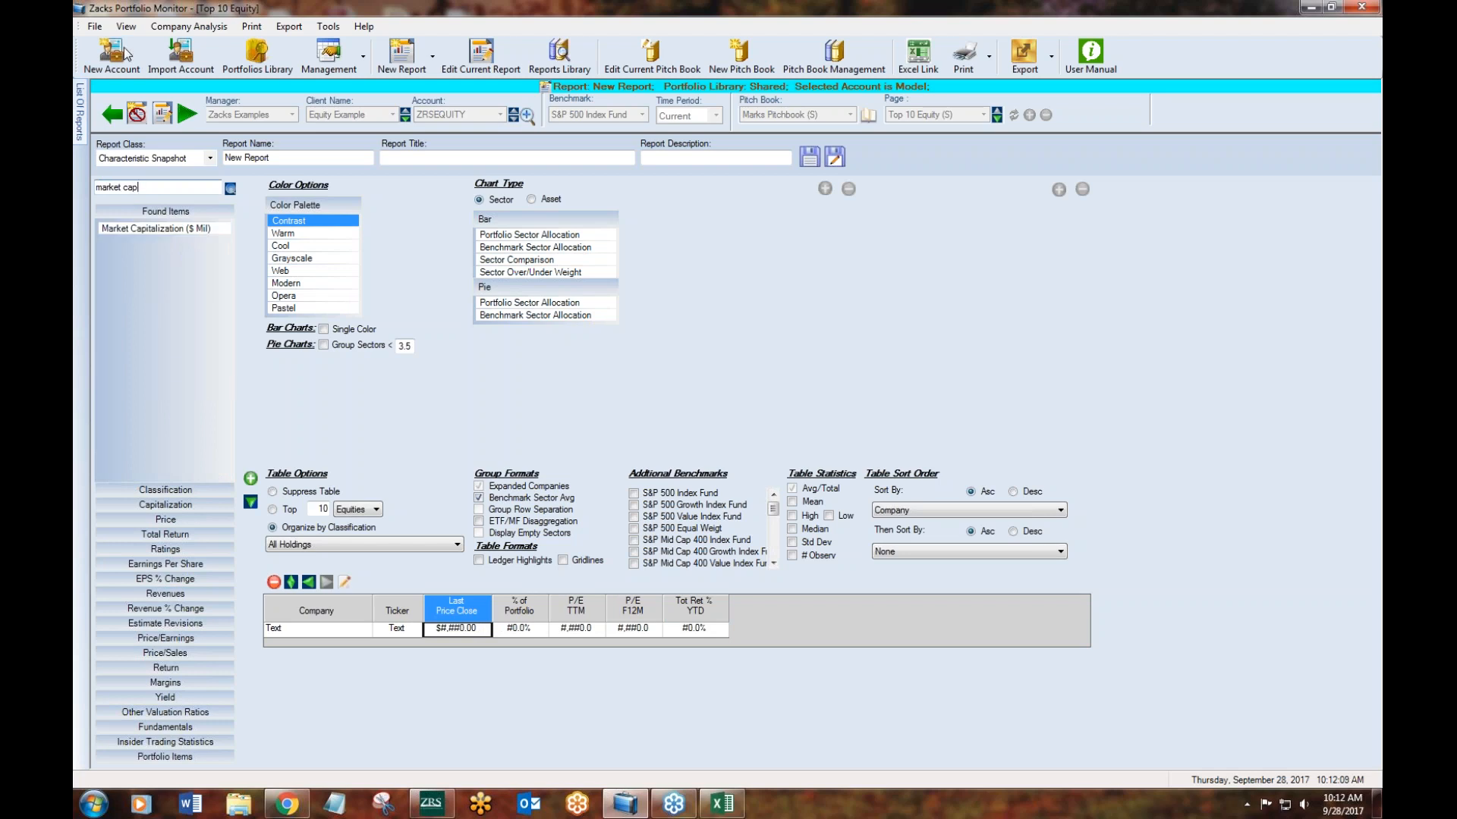
{"action": "double_click", "coordinate": [204, 229]}
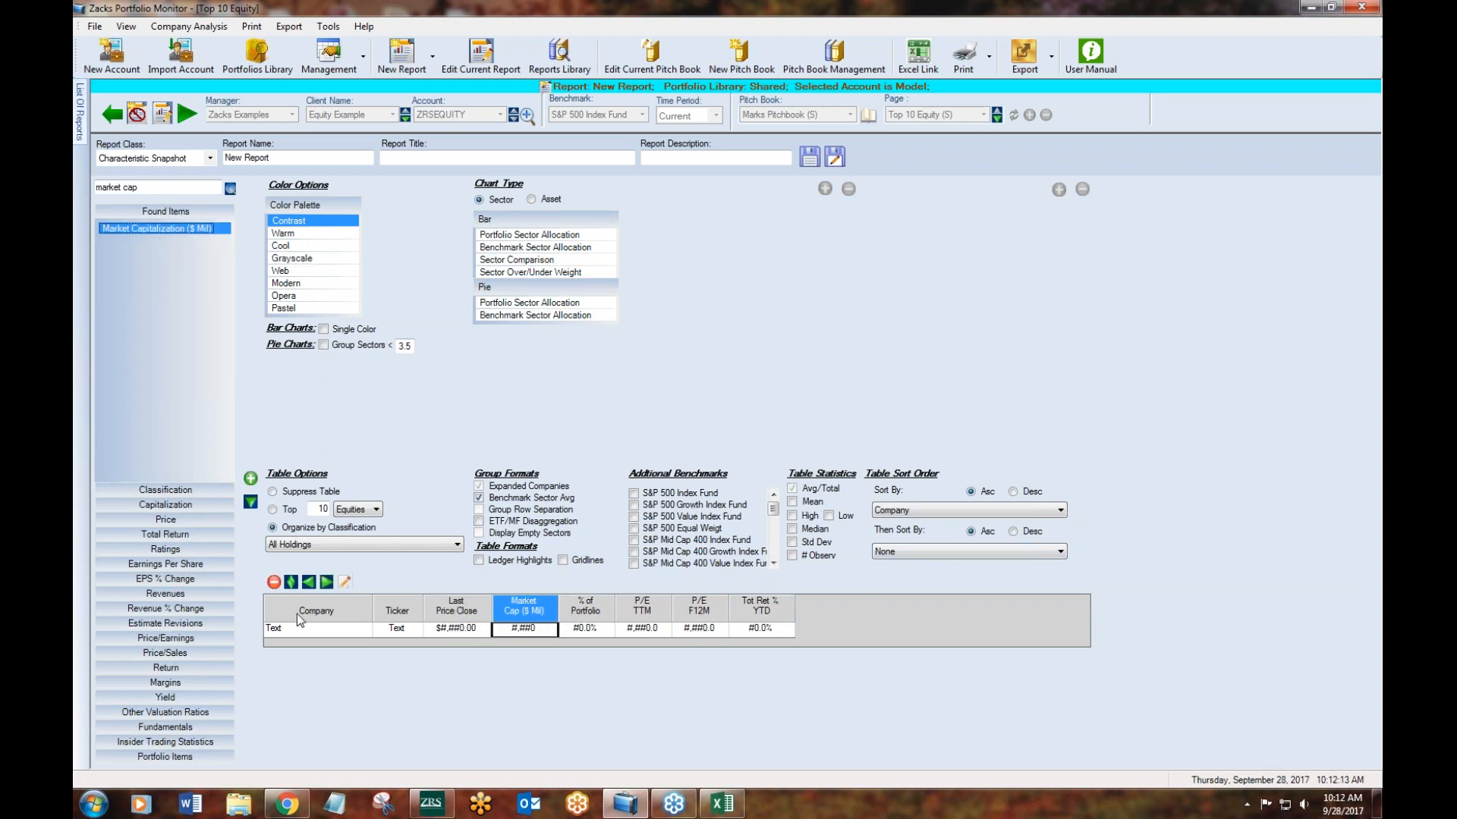
- Add the ROE column after Market Cap, followed by the Zacks Rank column from the Ratings items
{"action": "left_click", "coordinate": [138, 188]}
{"action": "type", "text": "roe"}
{"action": "key", "text": "Return"}
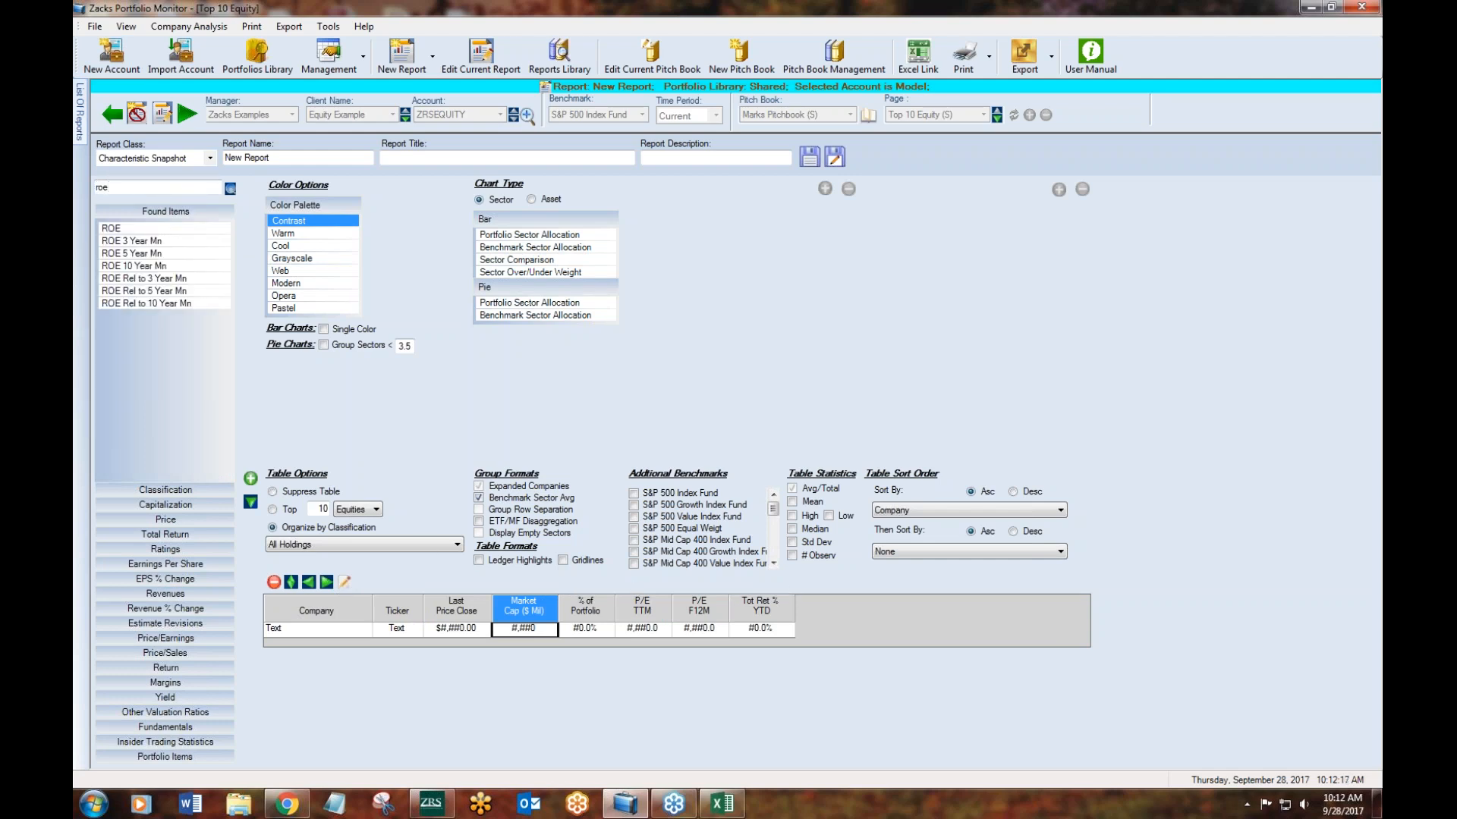
{"action": "double_click", "coordinate": [132, 227]}
{"action": "left_click", "coordinate": [167, 549]}
{"action": "double_click", "coordinate": [135, 304]}
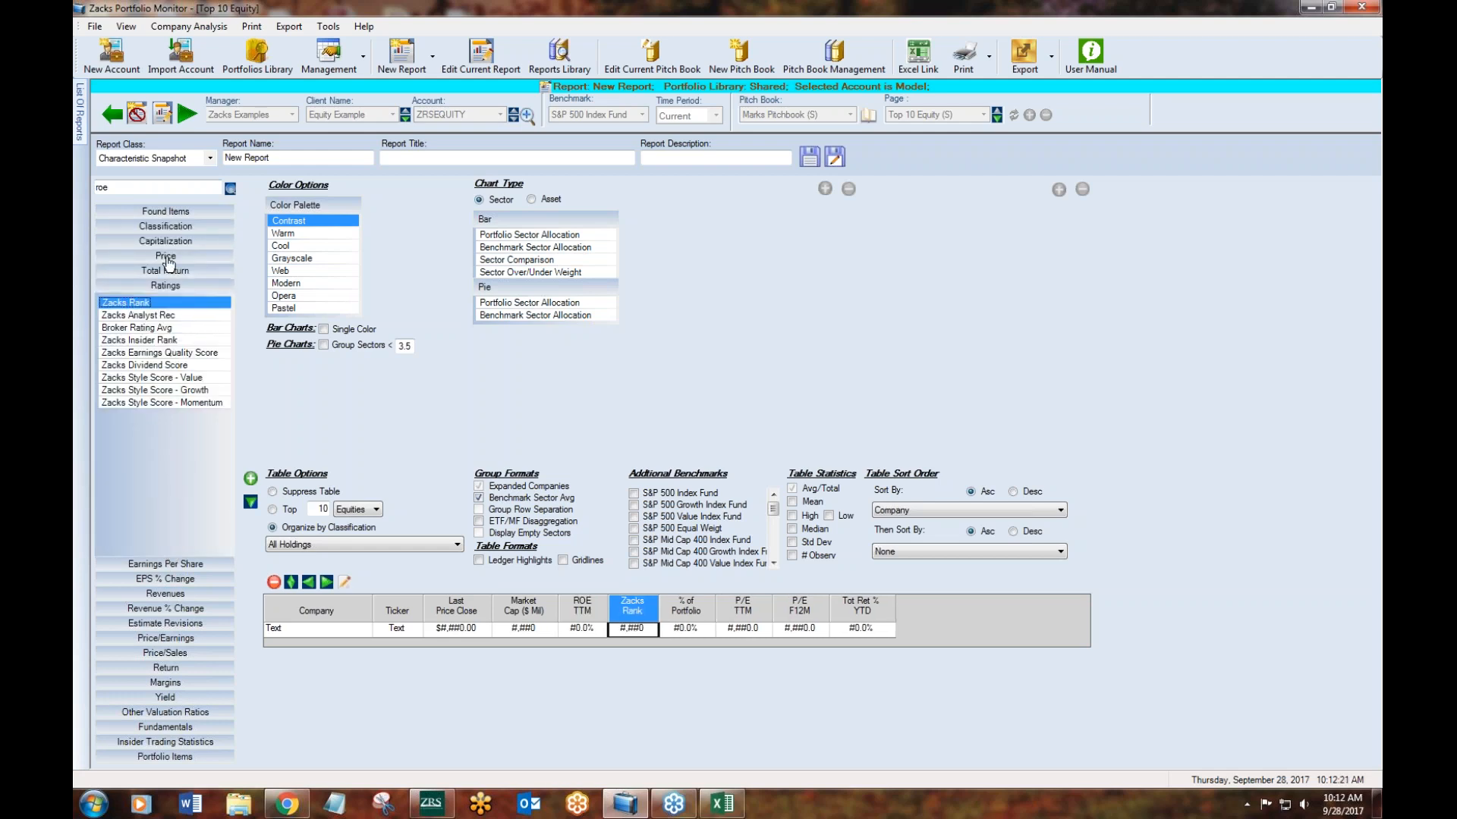
- Add the Price % Chg 1 Month, 2 Months and 12 Months columns from the Price items
{"action": "left_click", "coordinate": [165, 256]}
{"action": "left_click", "coordinate": [160, 374]}
{"action": "double_click", "coordinate": [160, 373]}
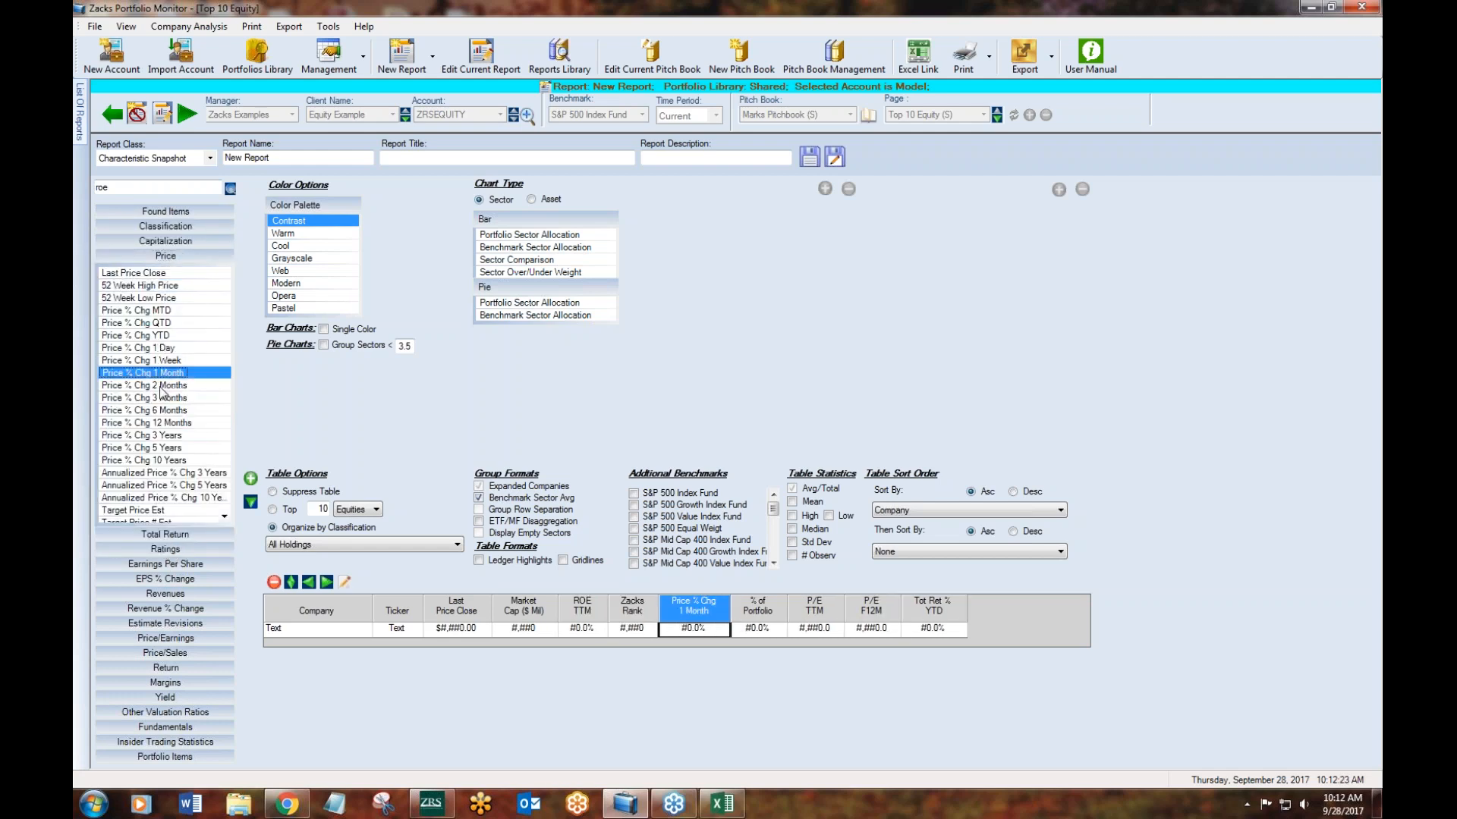
{"action": "double_click", "coordinate": [162, 385]}
{"action": "double_click", "coordinate": [167, 422]}
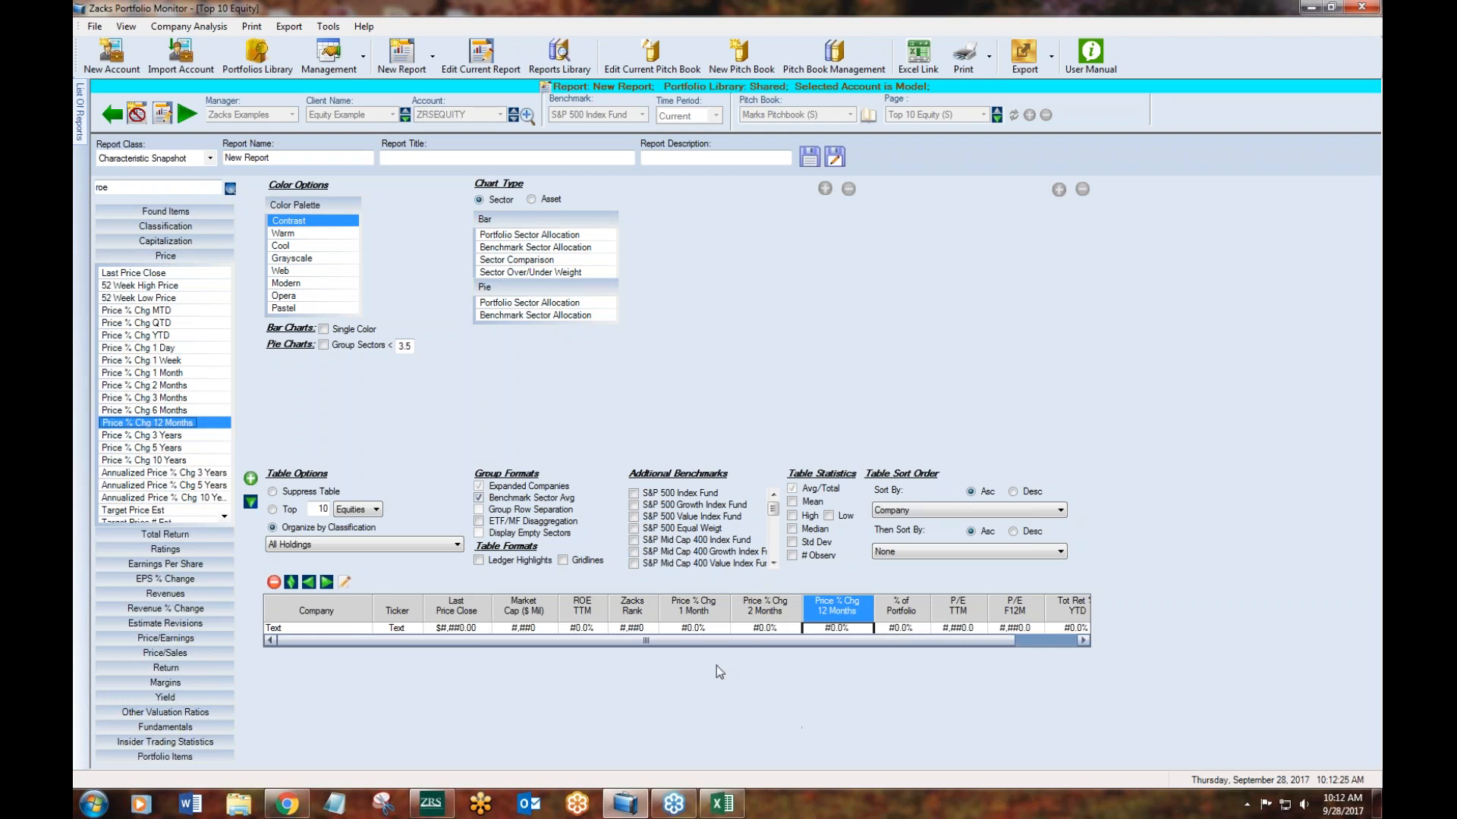
- Move the Zacks Rank column to the end of the table and review its formatting options without changing them
{"action": "left_click_drag", "start_coordinate": [696, 644], "coordinate": [793, 630]}
{"action": "left_click_drag", "start_coordinate": [638, 602], "coordinate": [1022, 622]}
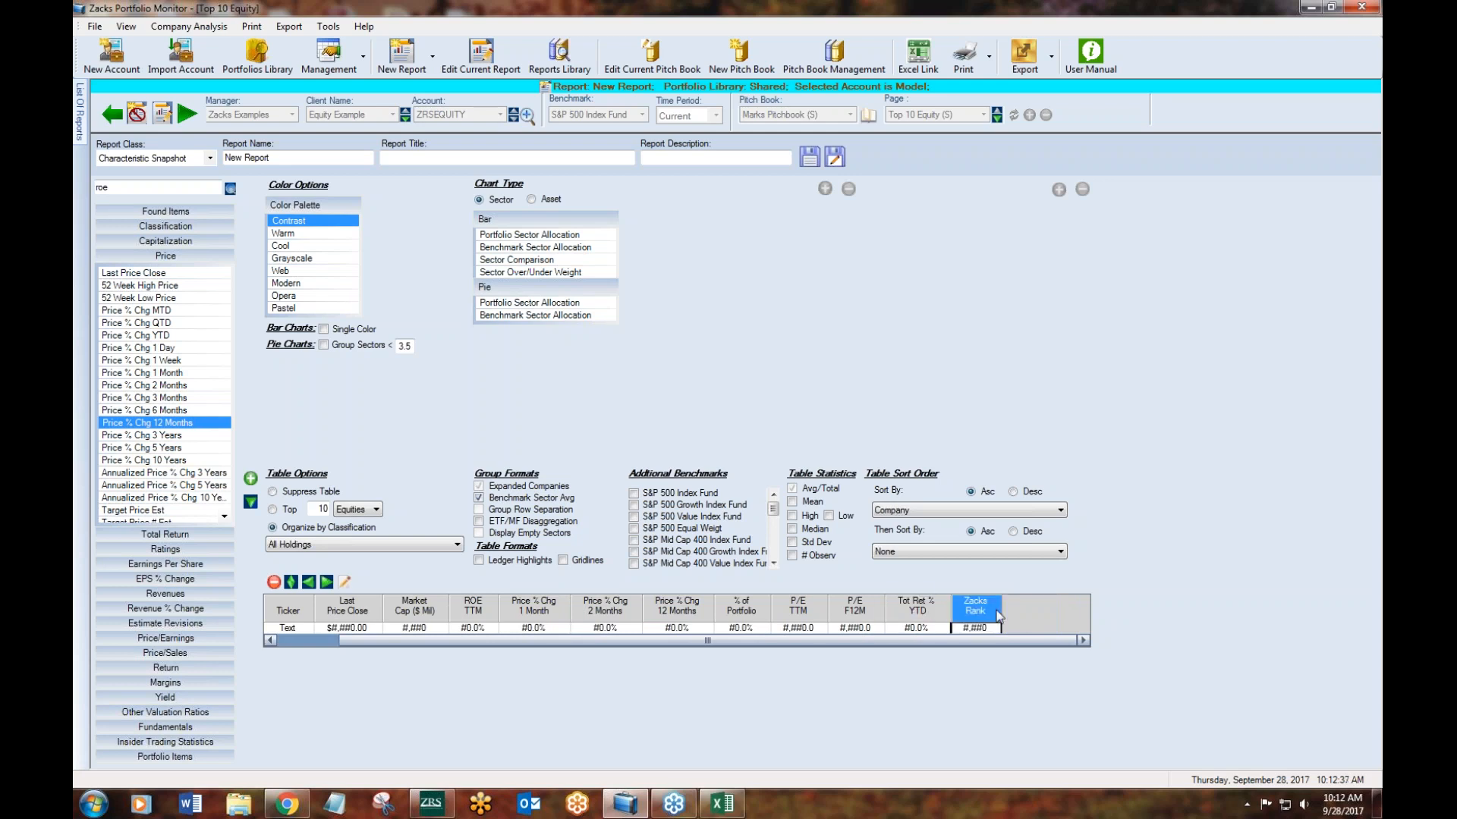
{"action": "right_click", "coordinate": [981, 613]}
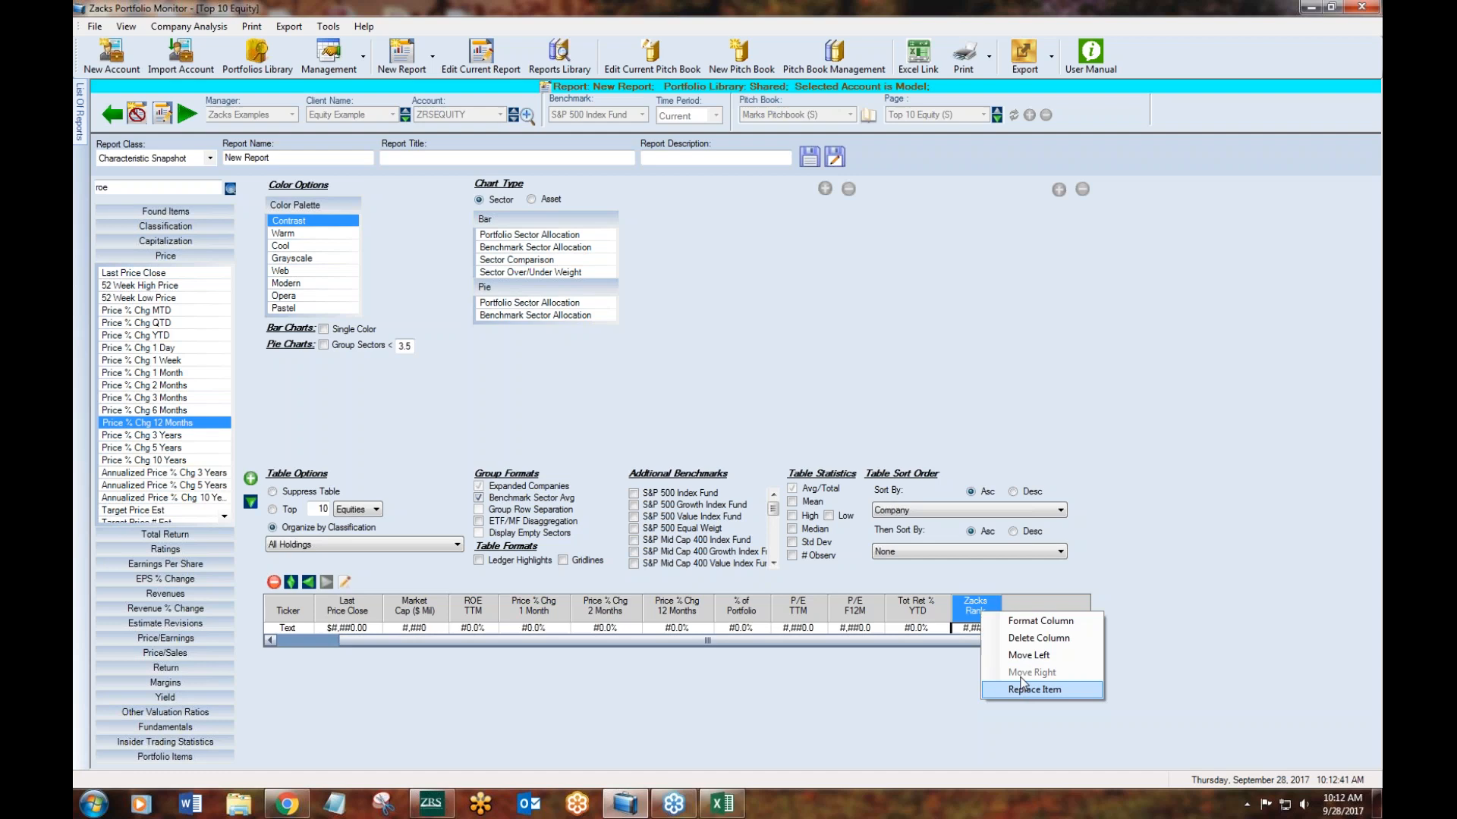
{"action": "left_click", "coordinate": [1032, 622]}
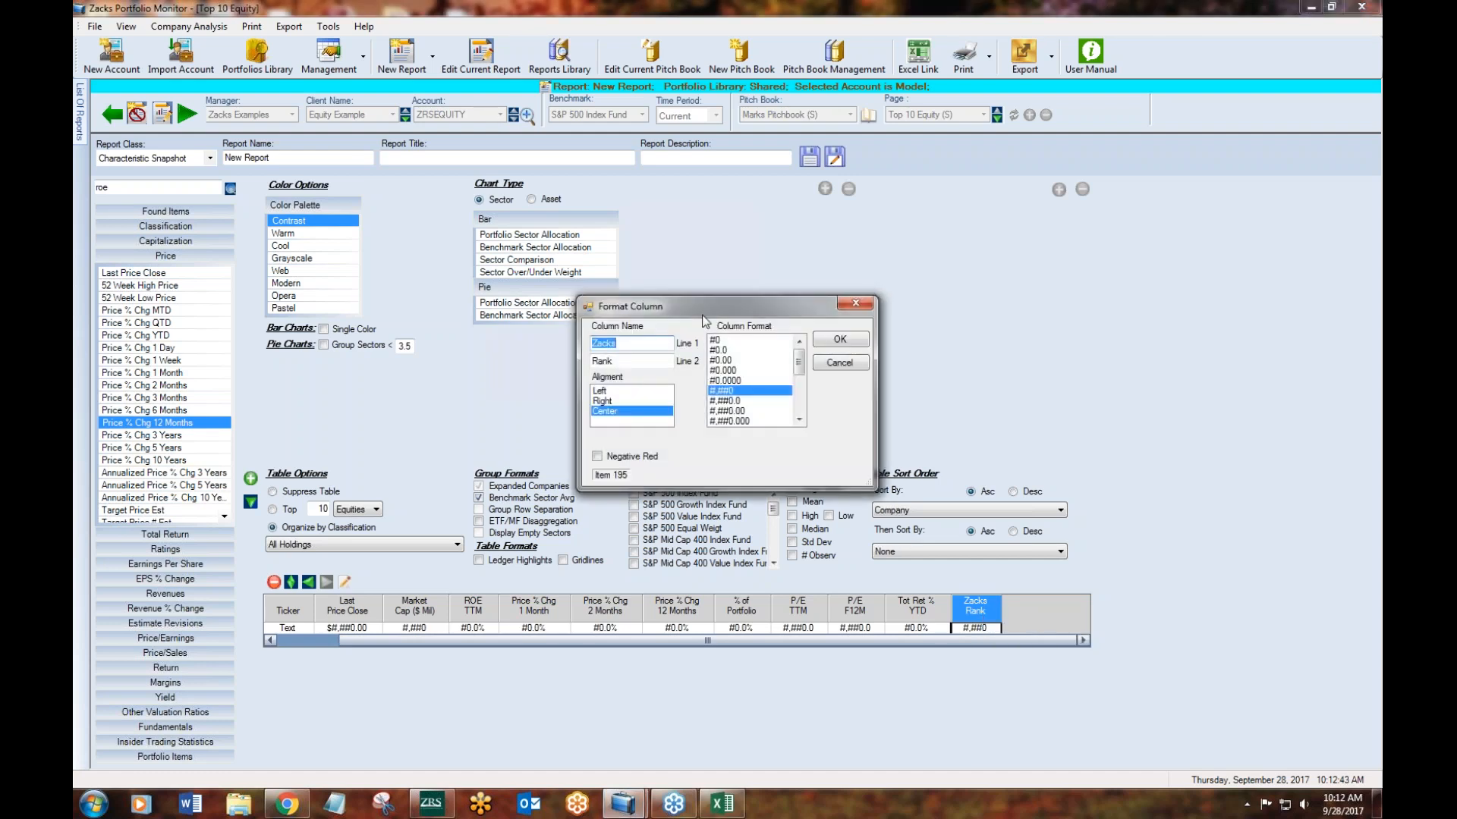
{"action": "left_click_drag", "start_coordinate": [698, 307], "coordinate": [676, 307]}
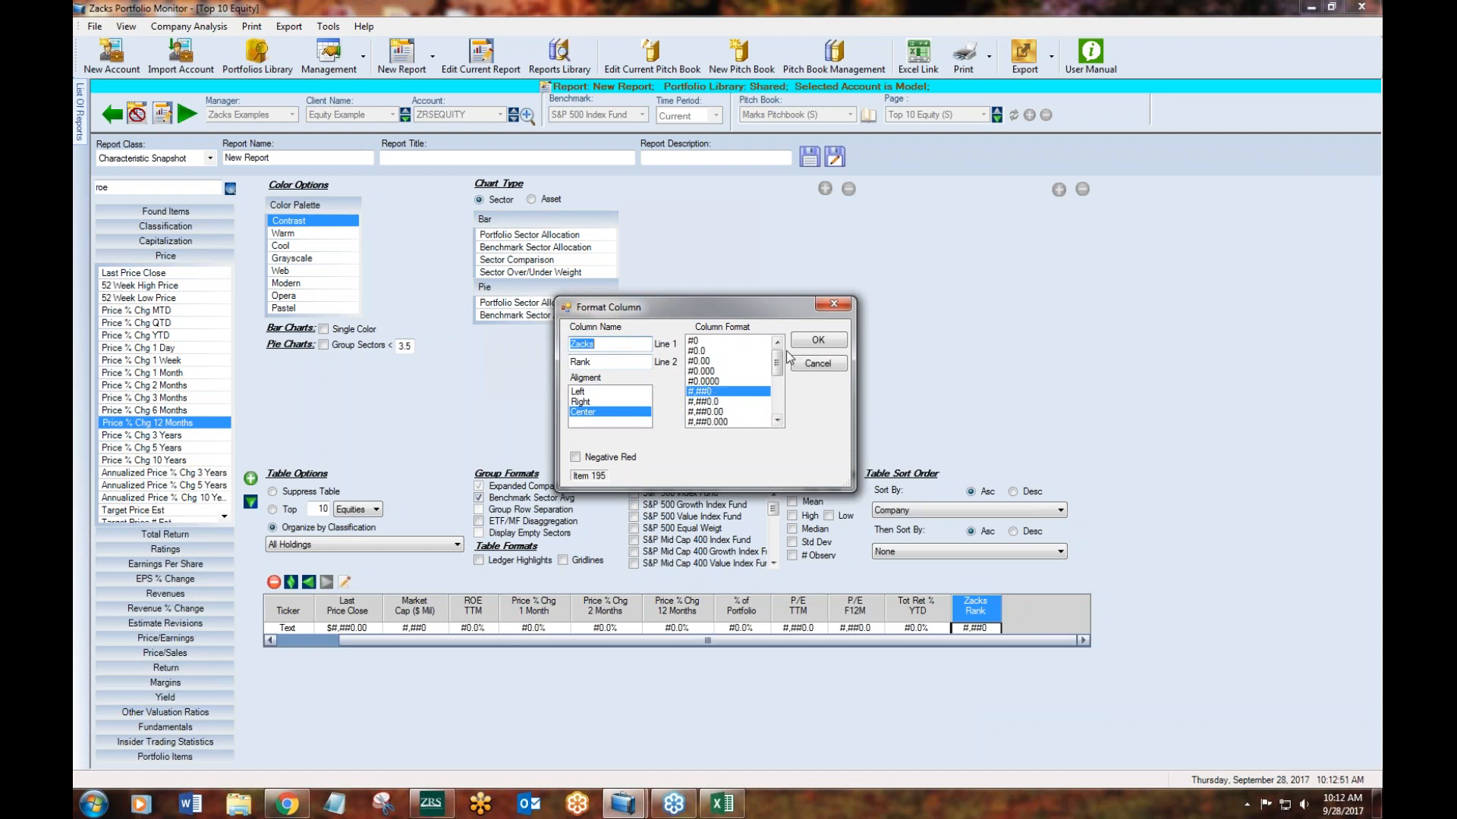
{"action": "left_click", "coordinate": [834, 304]}
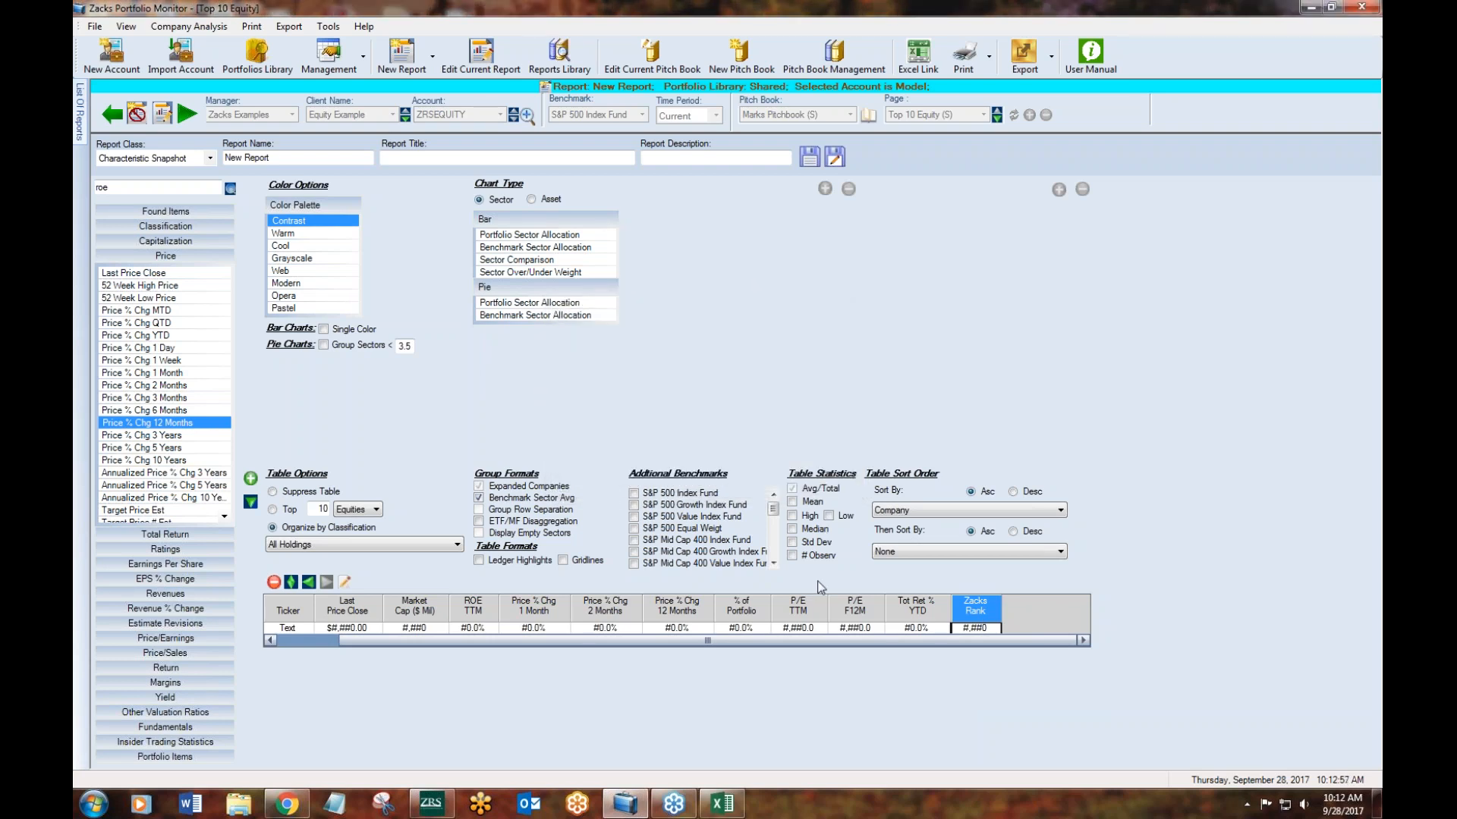
- Format the P/E TTM column to show values relative to the benchmark
{"action": "right_click", "coordinate": [803, 608]}
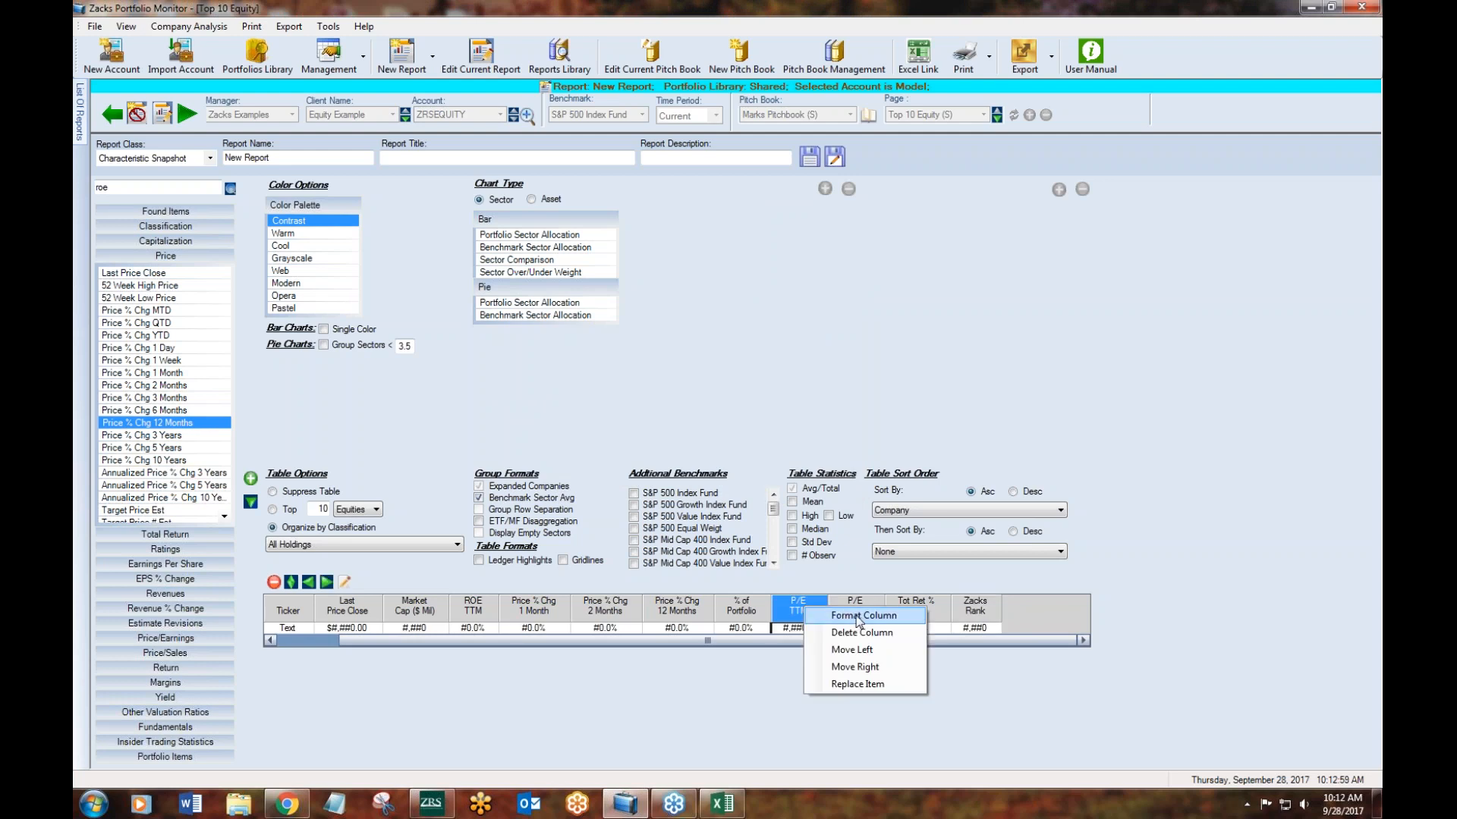
{"action": "left_click", "coordinate": [862, 616]}
{"action": "left_click_drag", "start_coordinate": [701, 308], "coordinate": [703, 283]}
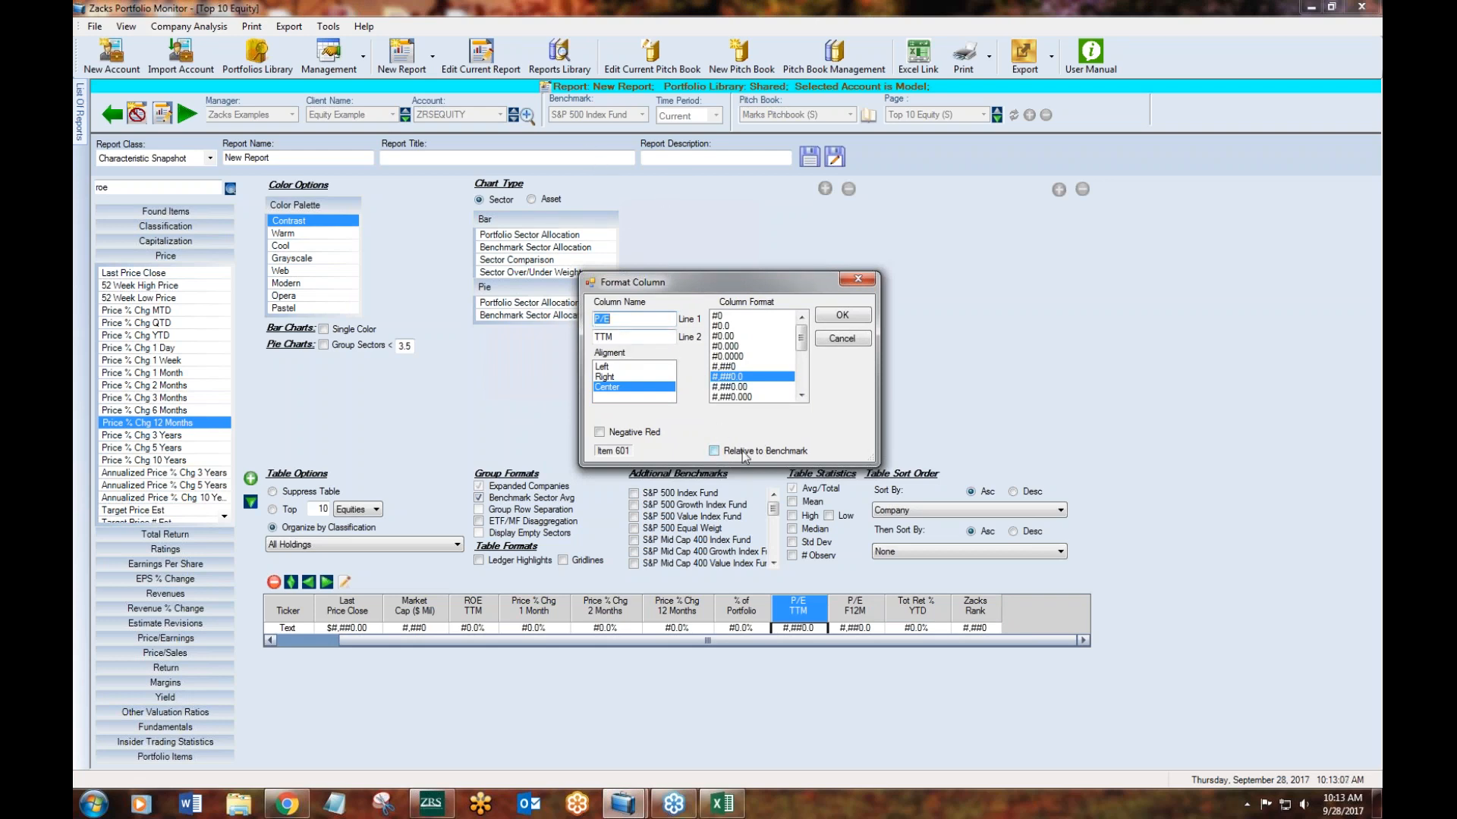
{"action": "left_click", "coordinate": [714, 452]}
{"action": "left_click", "coordinate": [842, 316]}
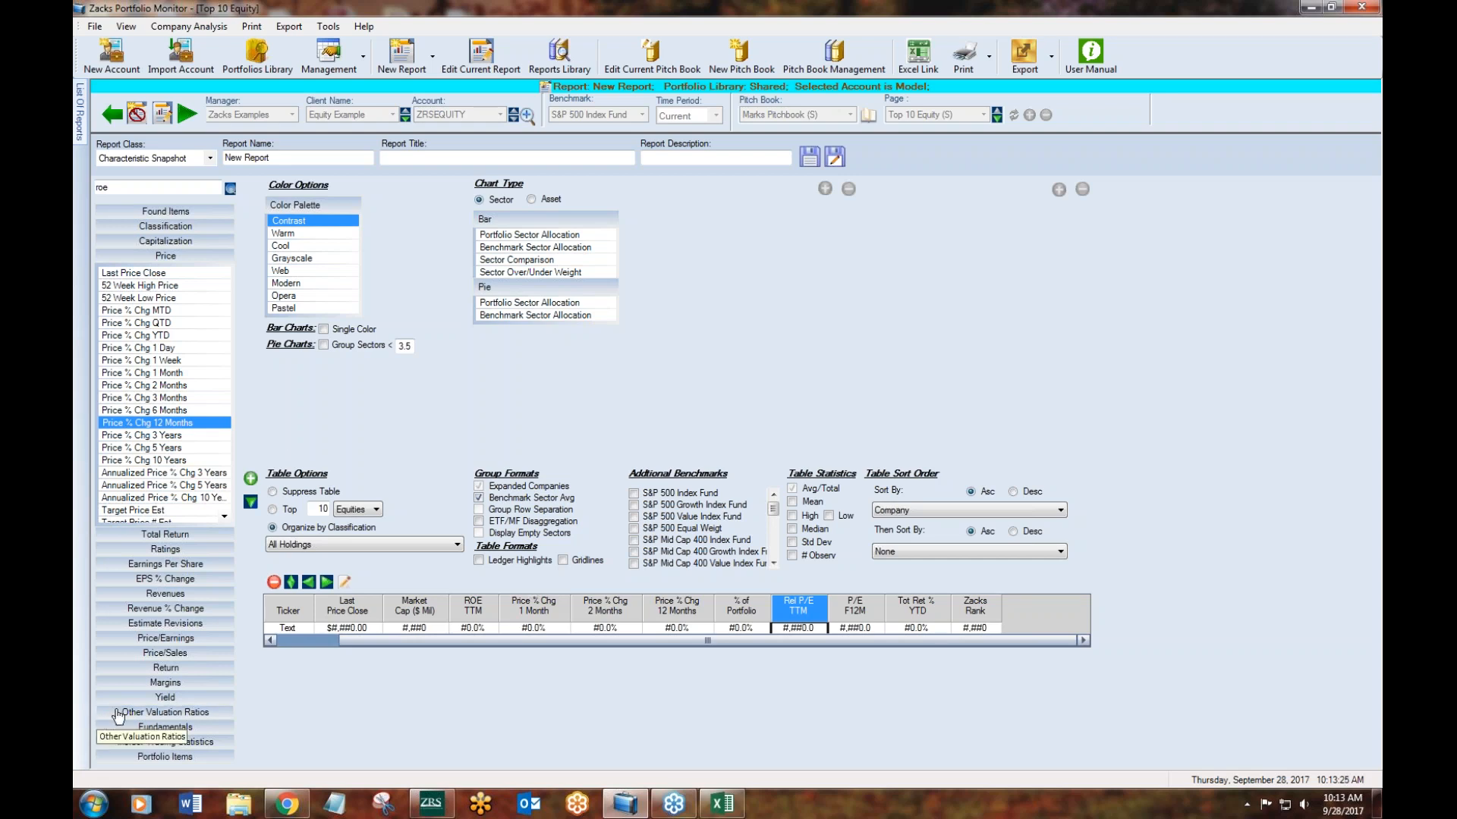
- Add a Sector Comparison bar chart and a Sector Over/Under Weight bar chart on its right to the report
{"action": "left_click", "coordinate": [540, 261]}
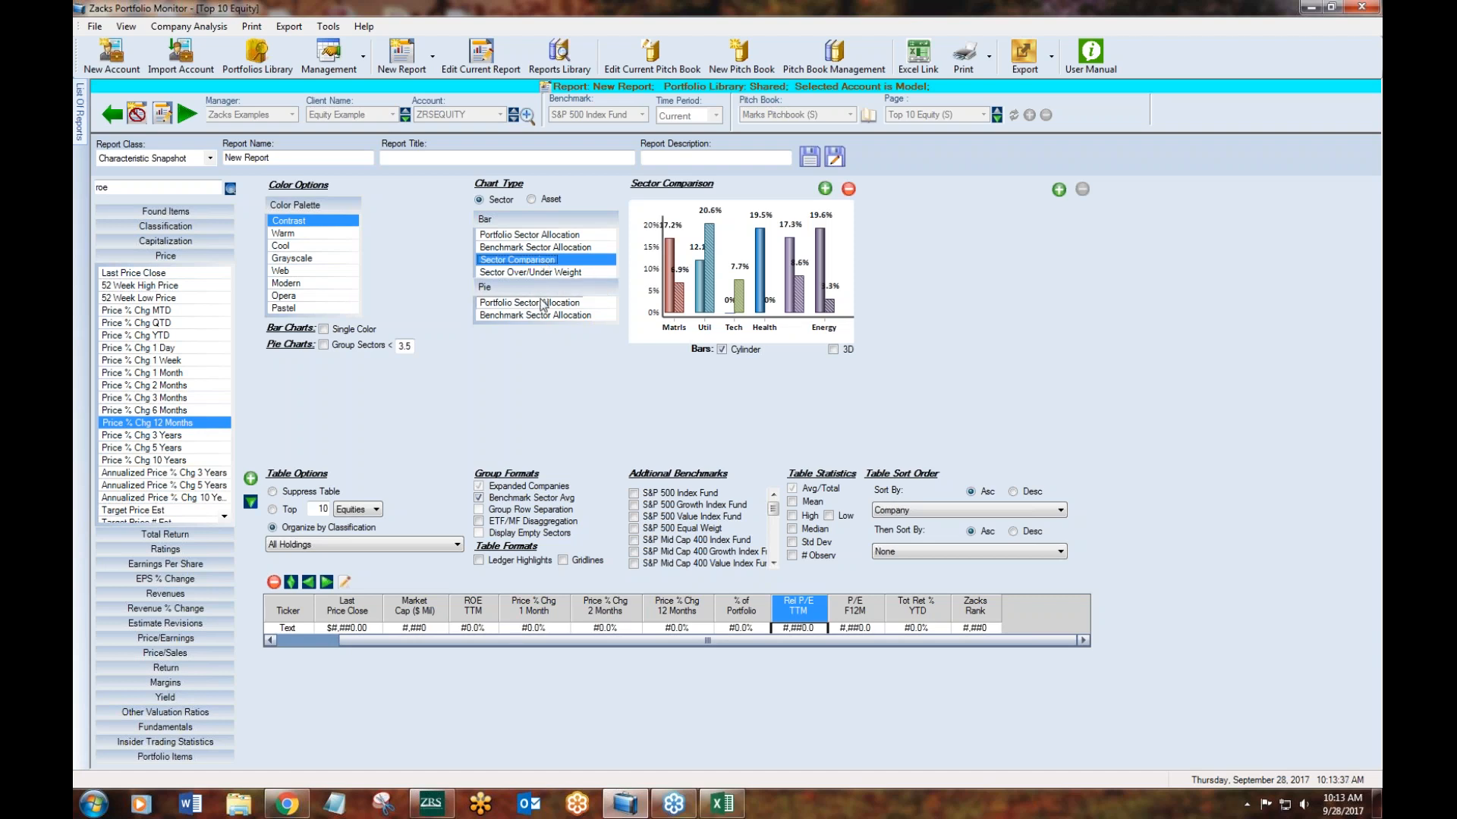
{"action": "left_click", "coordinate": [542, 273]}
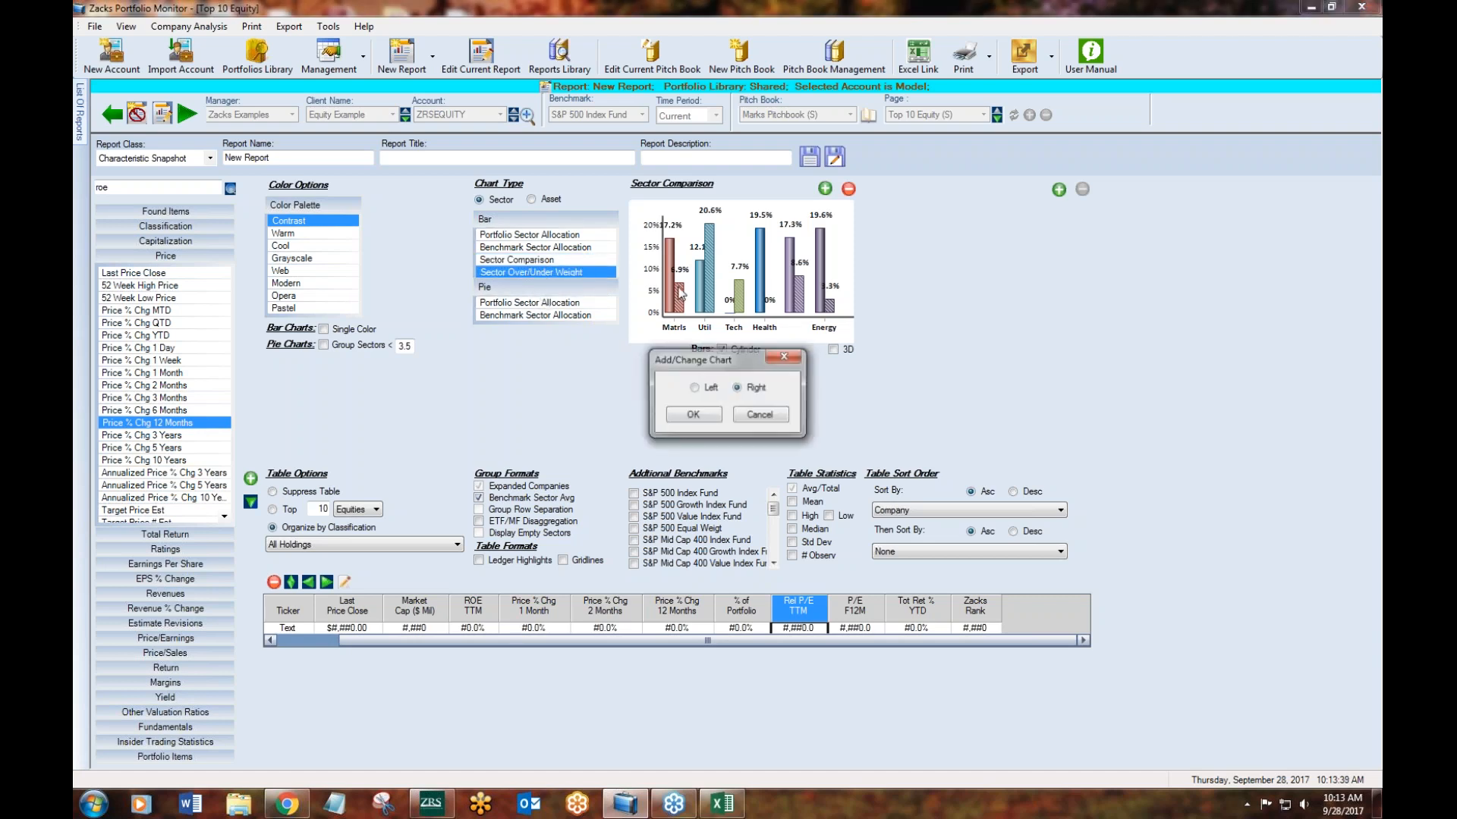
{"action": "left_click", "coordinate": [707, 421]}
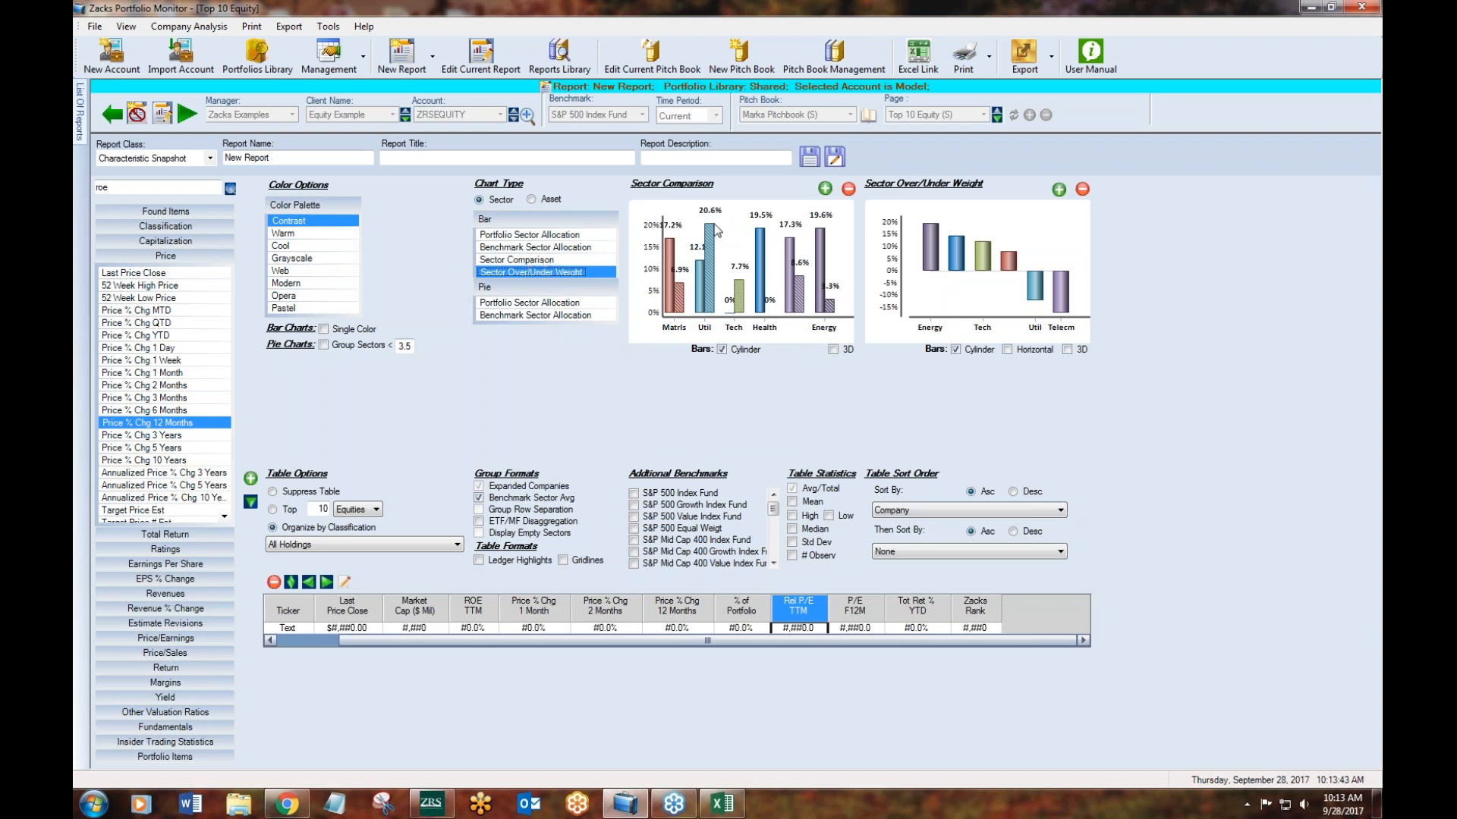
- Remove the Sector Over/Under Weight chart and add it back in the Right chart position
{"action": "left_click", "coordinate": [558, 271]}
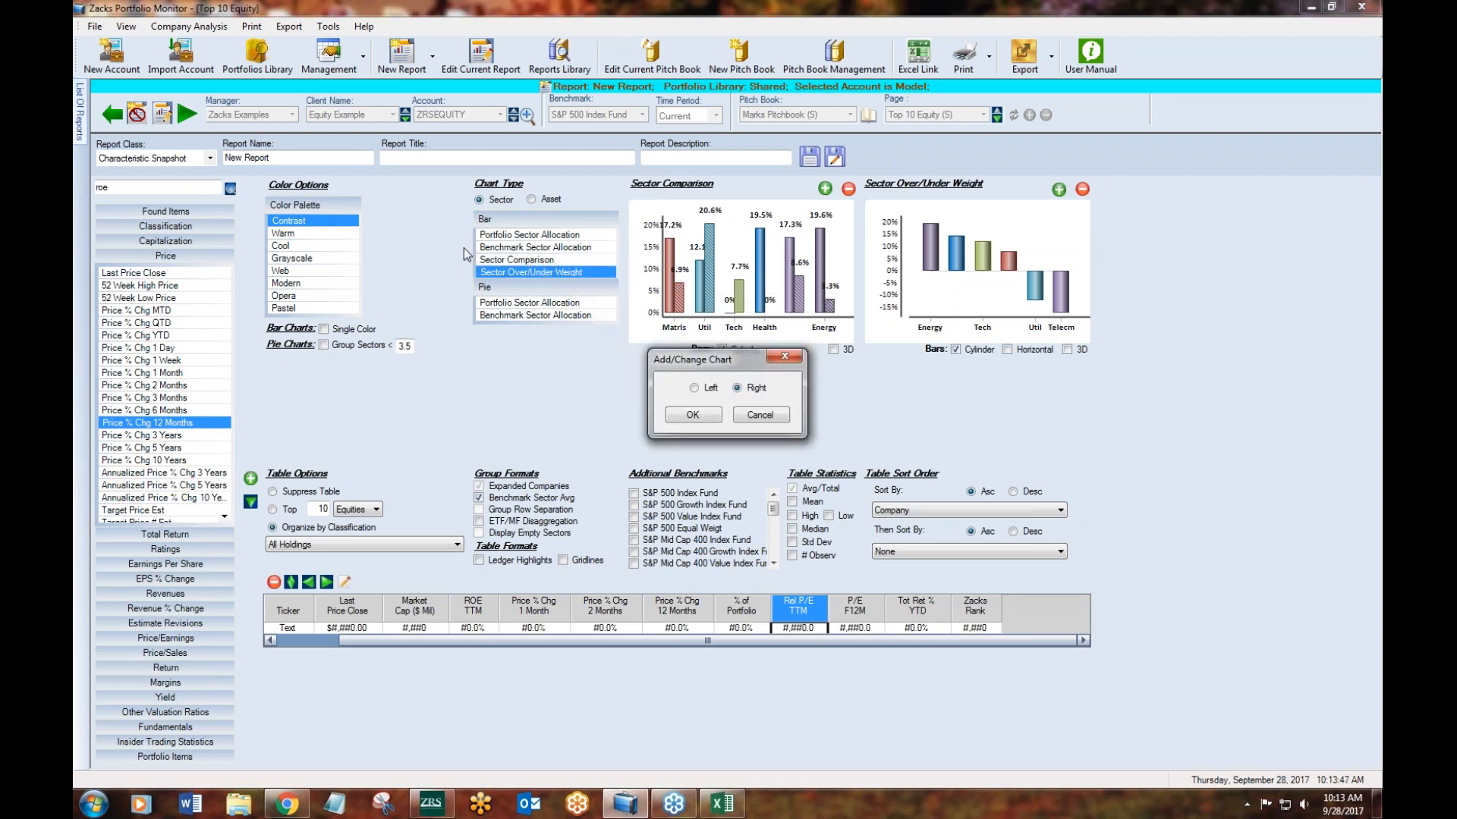
{"action": "left_click", "coordinate": [760, 415]}
{"action": "left_click", "coordinate": [1082, 190]}
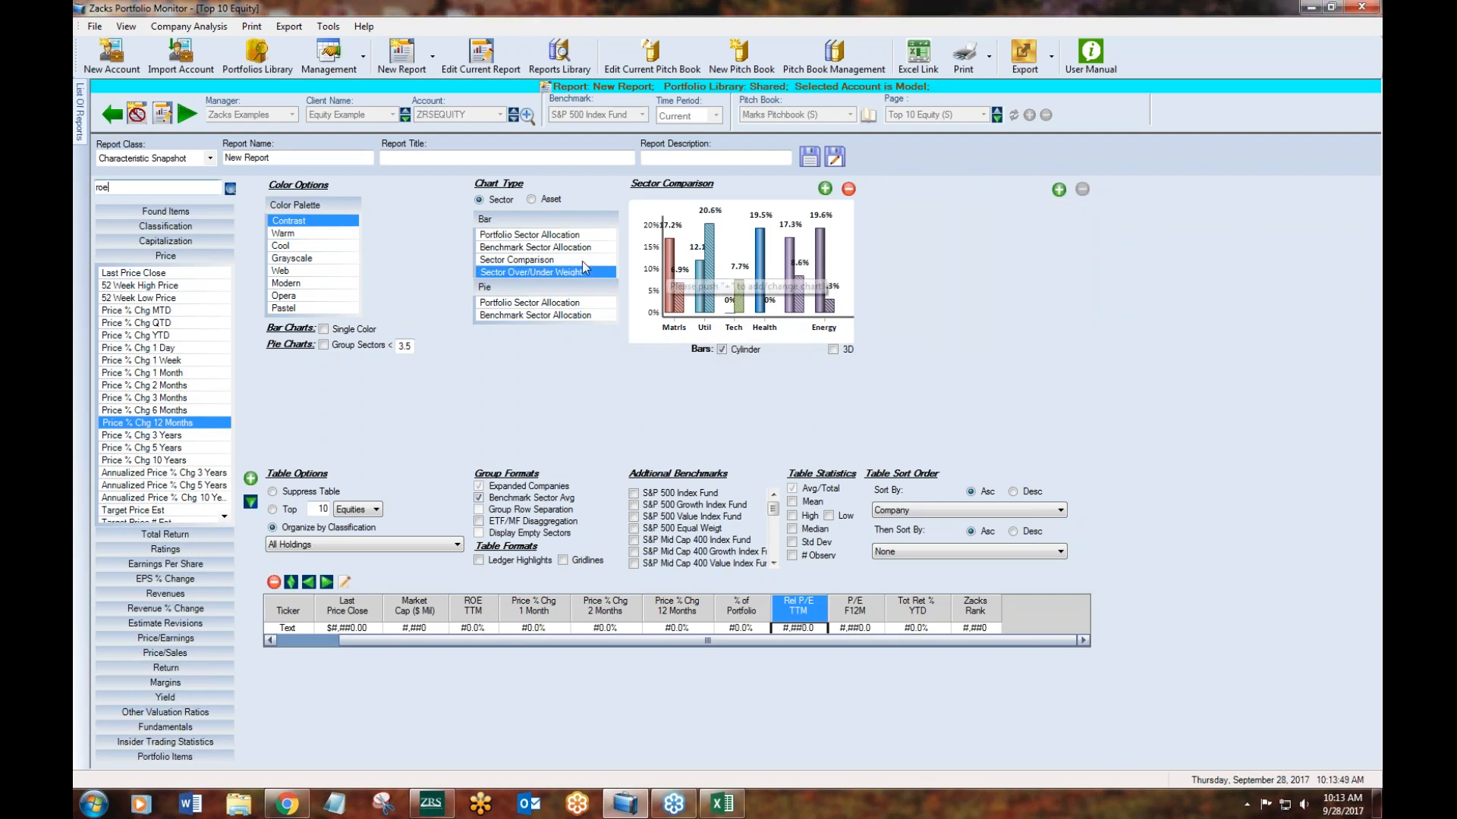
{"action": "left_click", "coordinate": [558, 271]}
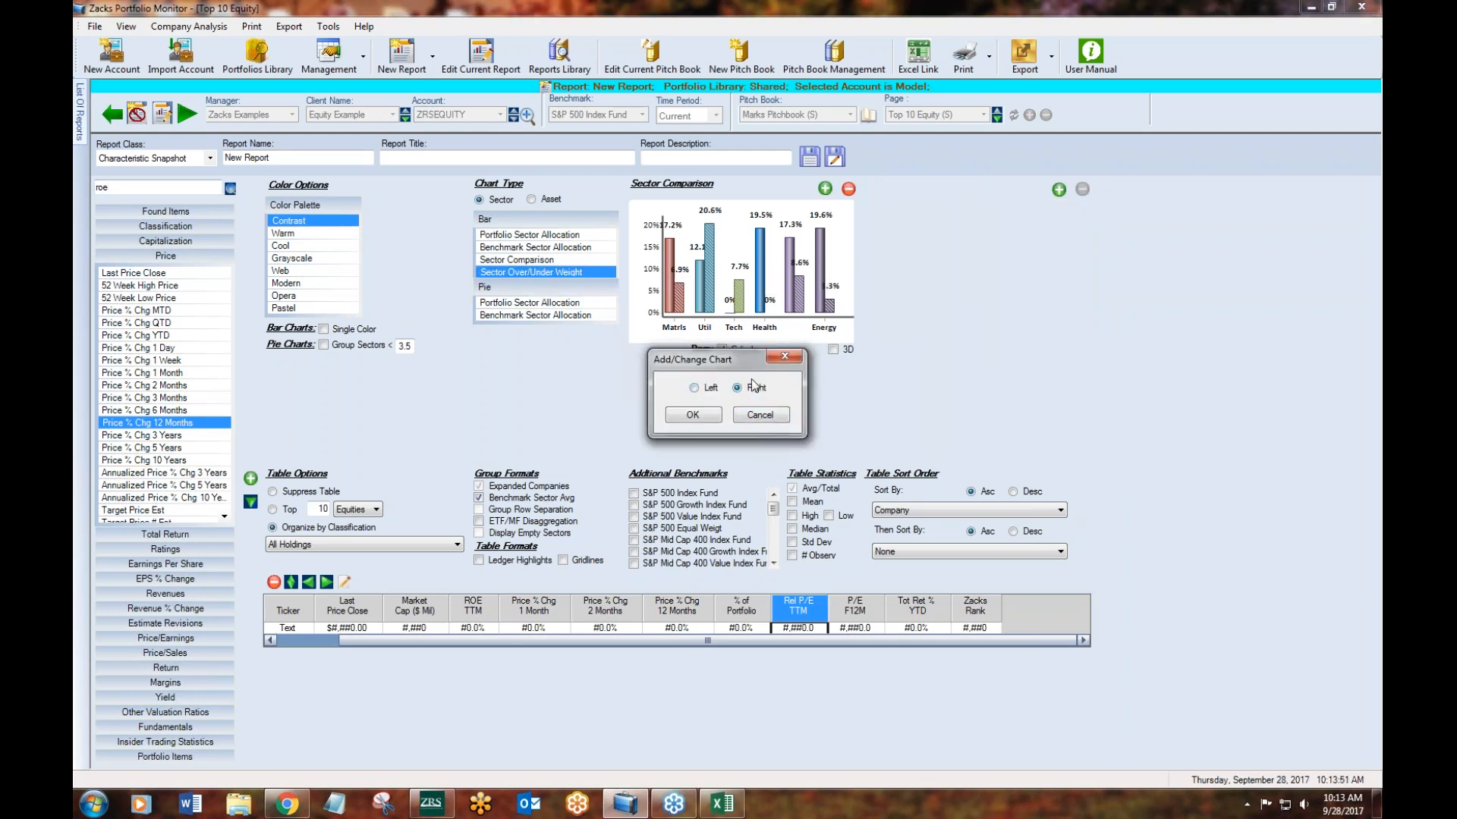
{"action": "left_click", "coordinate": [699, 415]}
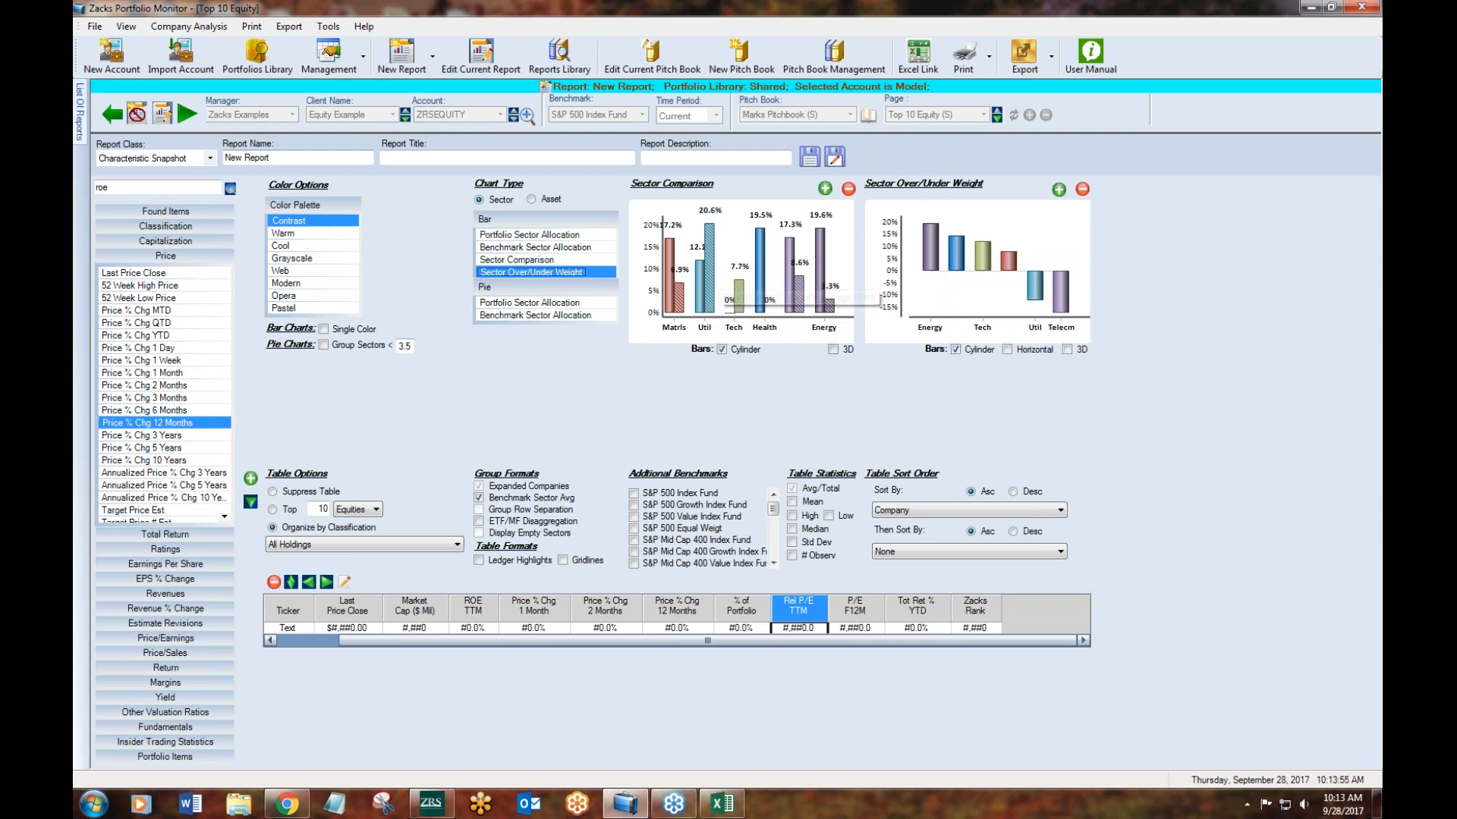
- Preview the Warm, Cool, Grayscale, Web, Modern, Opera and Pastel chart color palettes, and return to the Contrast palette
{"action": "left_click", "coordinate": [308, 234]}
{"action": "left_click", "coordinate": [307, 247]}
{"action": "left_click", "coordinate": [308, 259]}
{"action": "left_click", "coordinate": [306, 271]}
{"action": "left_click", "coordinate": [307, 284]}
{"action": "left_click", "coordinate": [308, 296]}
{"action": "left_click", "coordinate": [309, 308]}
{"action": "left_click", "coordinate": [308, 221]}
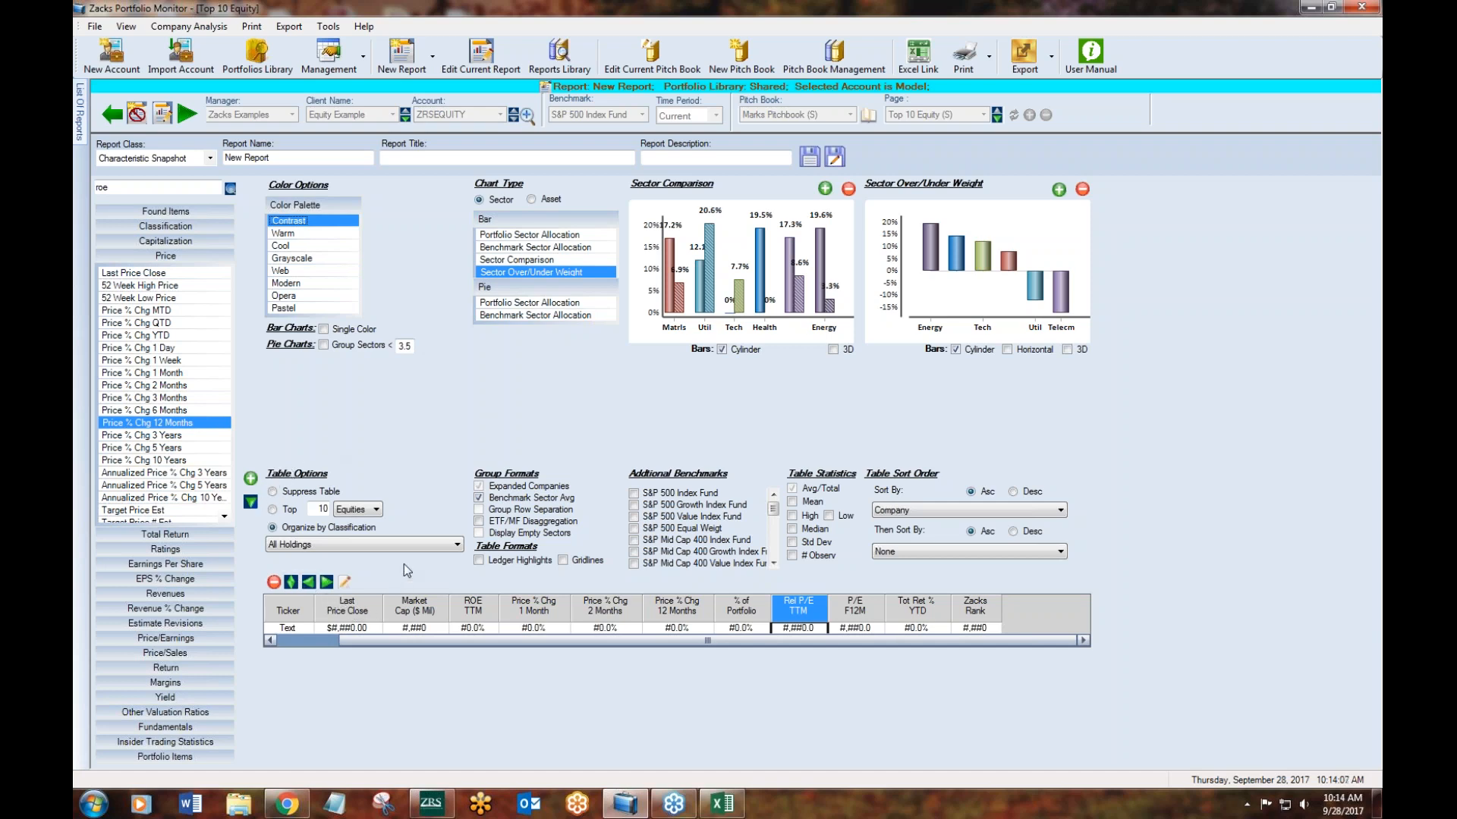
- Organize the report table by Global Sectors (11) - 100% Equity and run the report to view its sector groups
{"action": "left_click", "coordinate": [305, 546]}
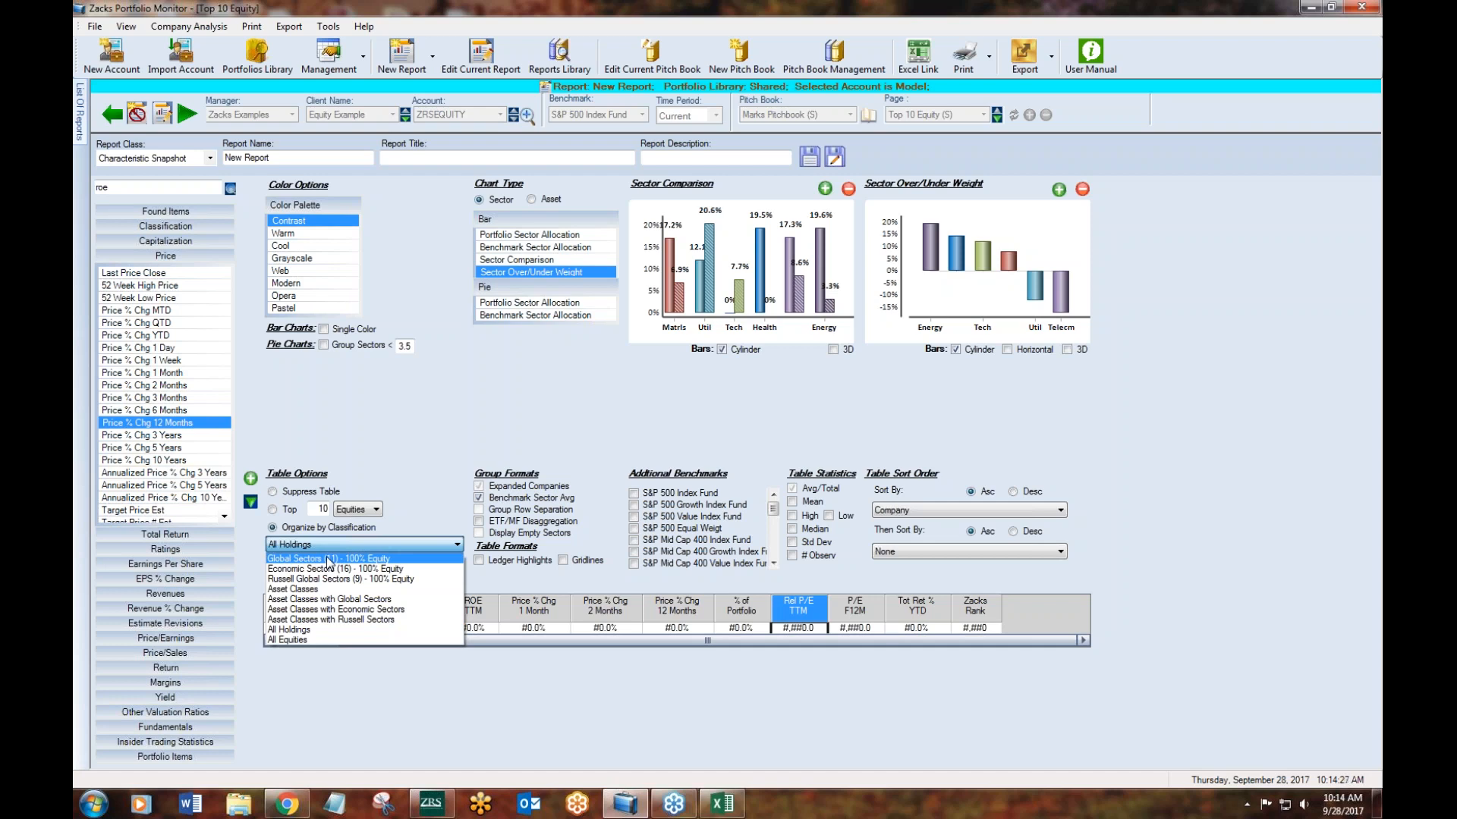
{"action": "left_click", "coordinate": [329, 559]}
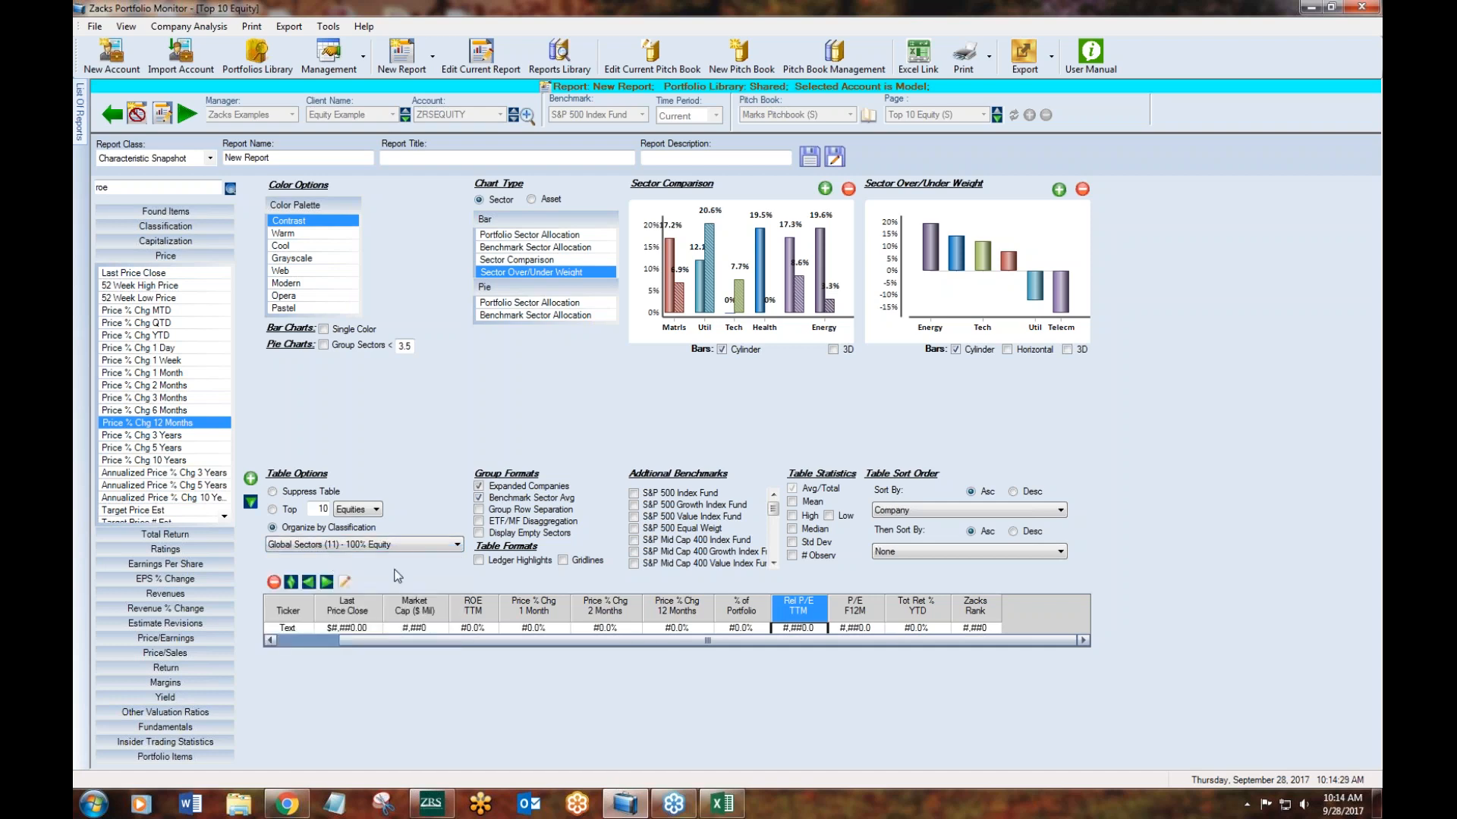
{"action": "left_click", "coordinate": [192, 114]}
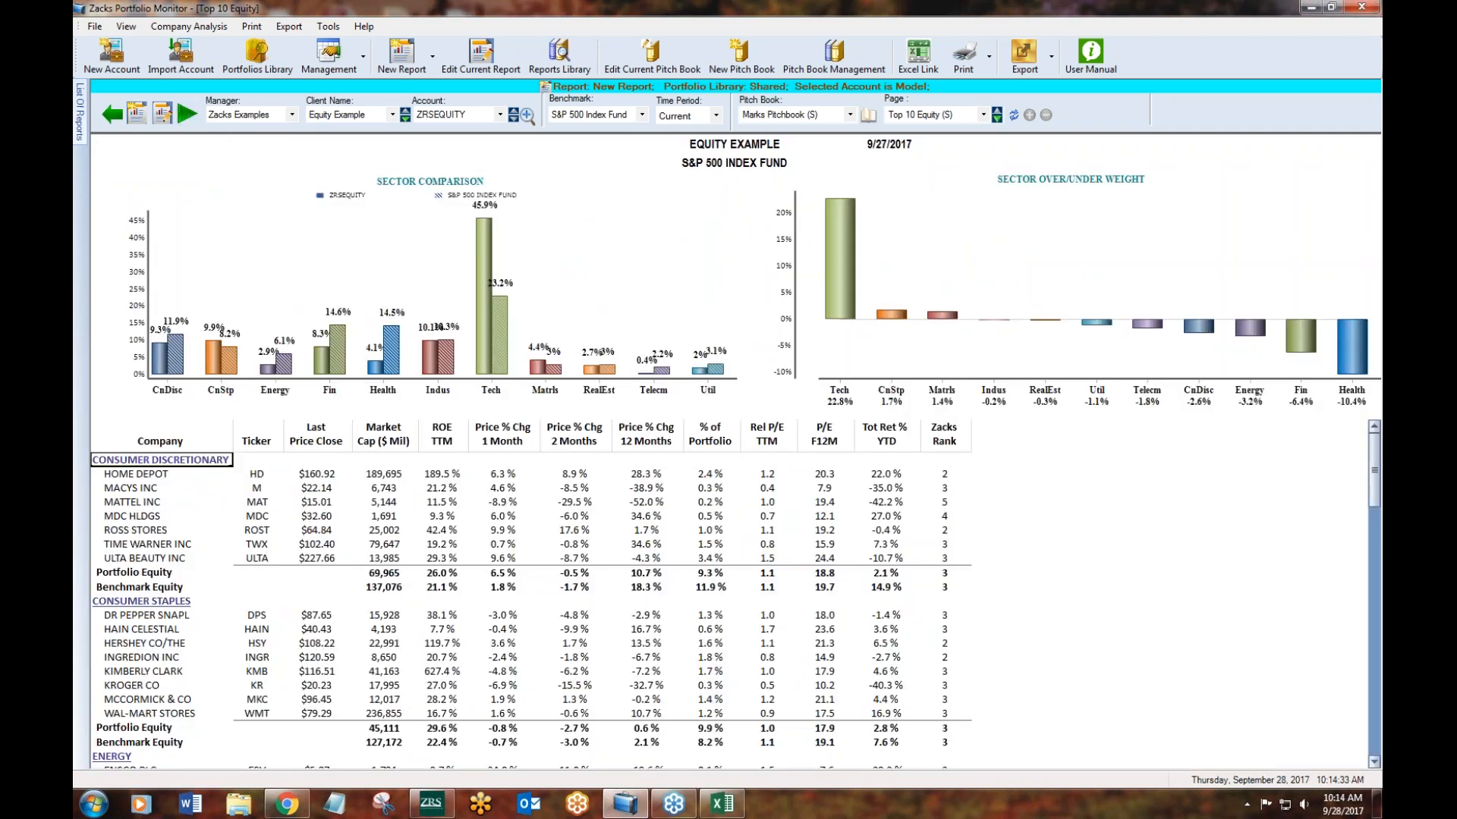
{"action": "mouse_move", "coordinate": [1374, 470]}
{"action": "left_mouse_down"}
{"action": "mouse_move", "coordinate": [1376, 755]}
{"action": "mouse_move", "coordinate": [1374, 463]}
{"action": "left_mouse_up"}
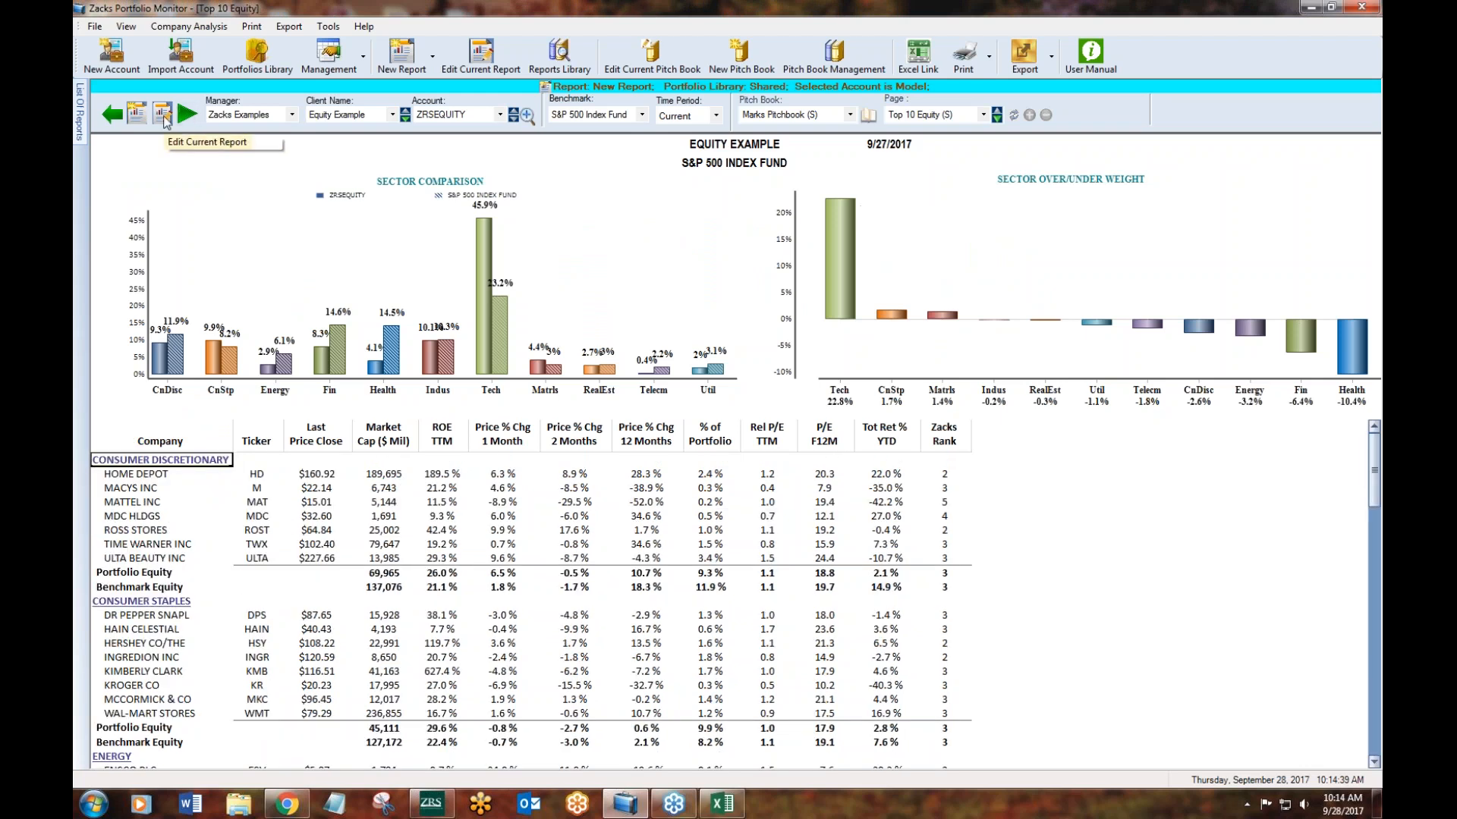
- Reopen the report for editing and limit the table to the top 10 equities by % of Portfolio Value
{"action": "left_click", "coordinate": [162, 113]}
{"action": "left_click", "coordinate": [339, 546]}
{"action": "left_click", "coordinate": [339, 546]}
{"action": "left_click", "coordinate": [339, 546]}
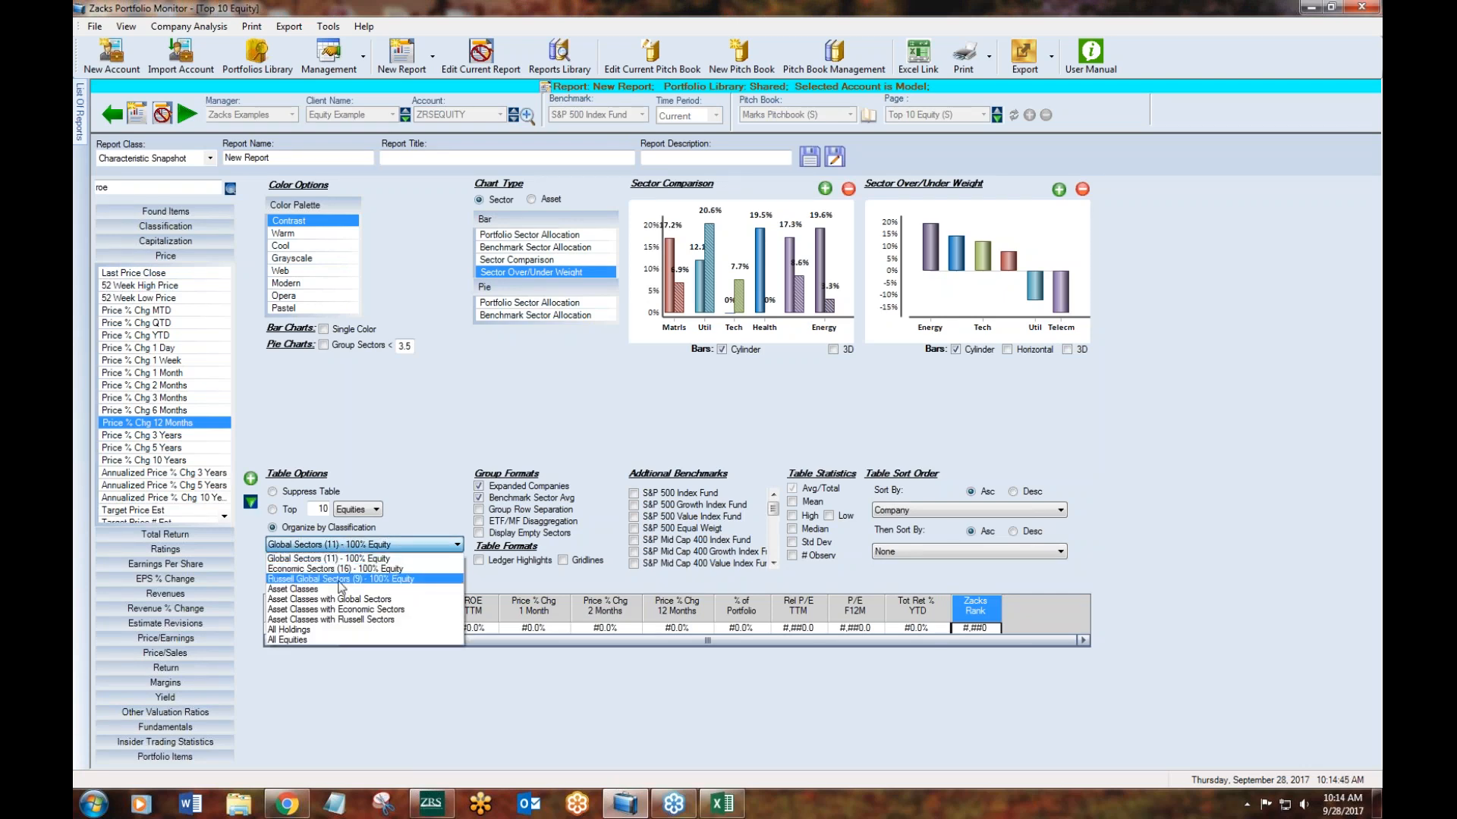
{"action": "left_click", "coordinate": [280, 514]}
{"action": "left_click", "coordinate": [281, 510]}
{"action": "left_click", "coordinate": [358, 517]}
{"action": "left_click", "coordinate": [357, 514]}
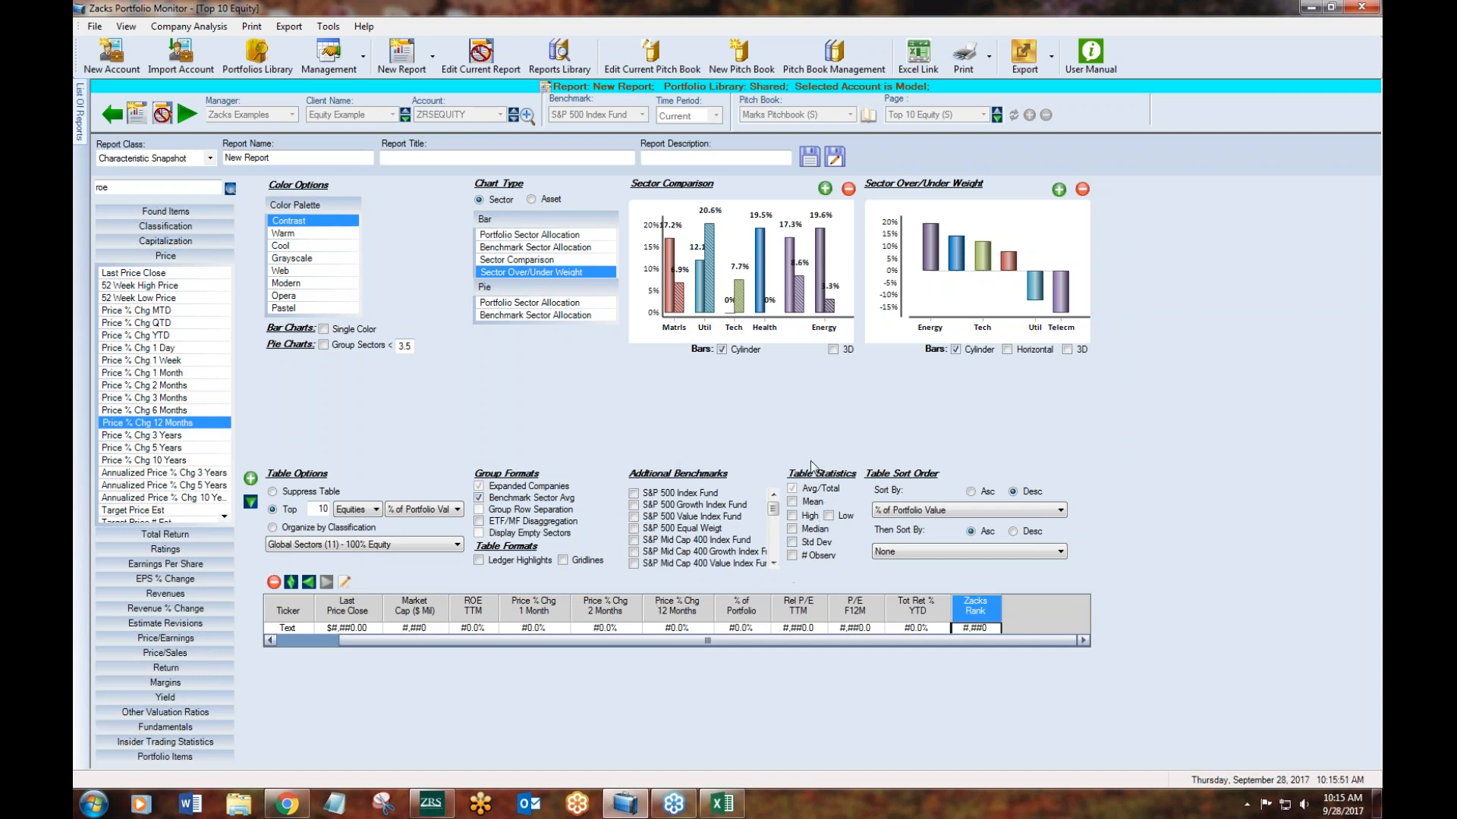
- Add the S&P 500 Growth Index Fund and S&P 500 Value Index Fund as additional benchmarks and include the Median statistic
{"action": "left_click", "coordinate": [633, 504]}
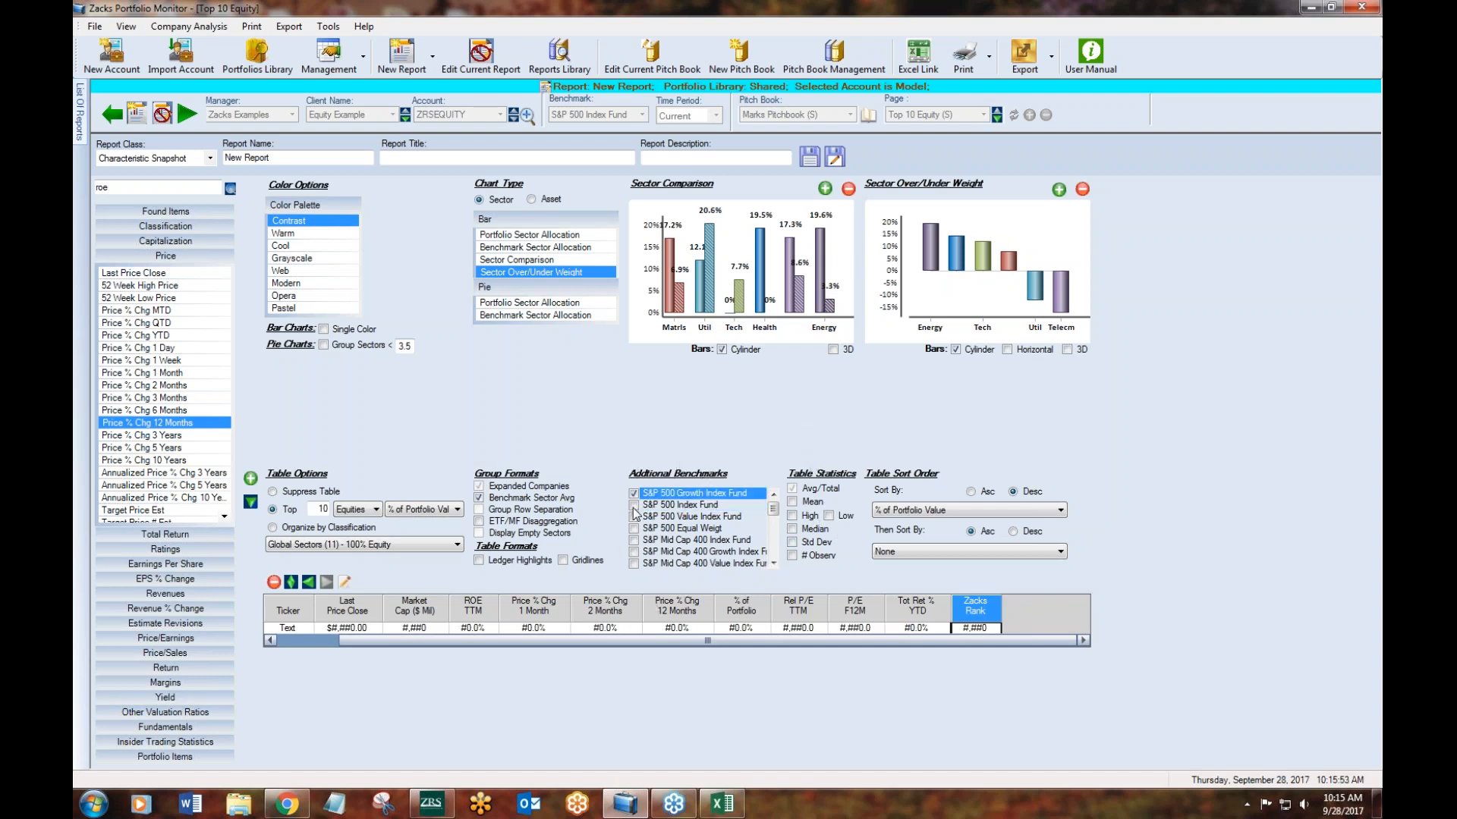
{"action": "left_click", "coordinate": [634, 517]}
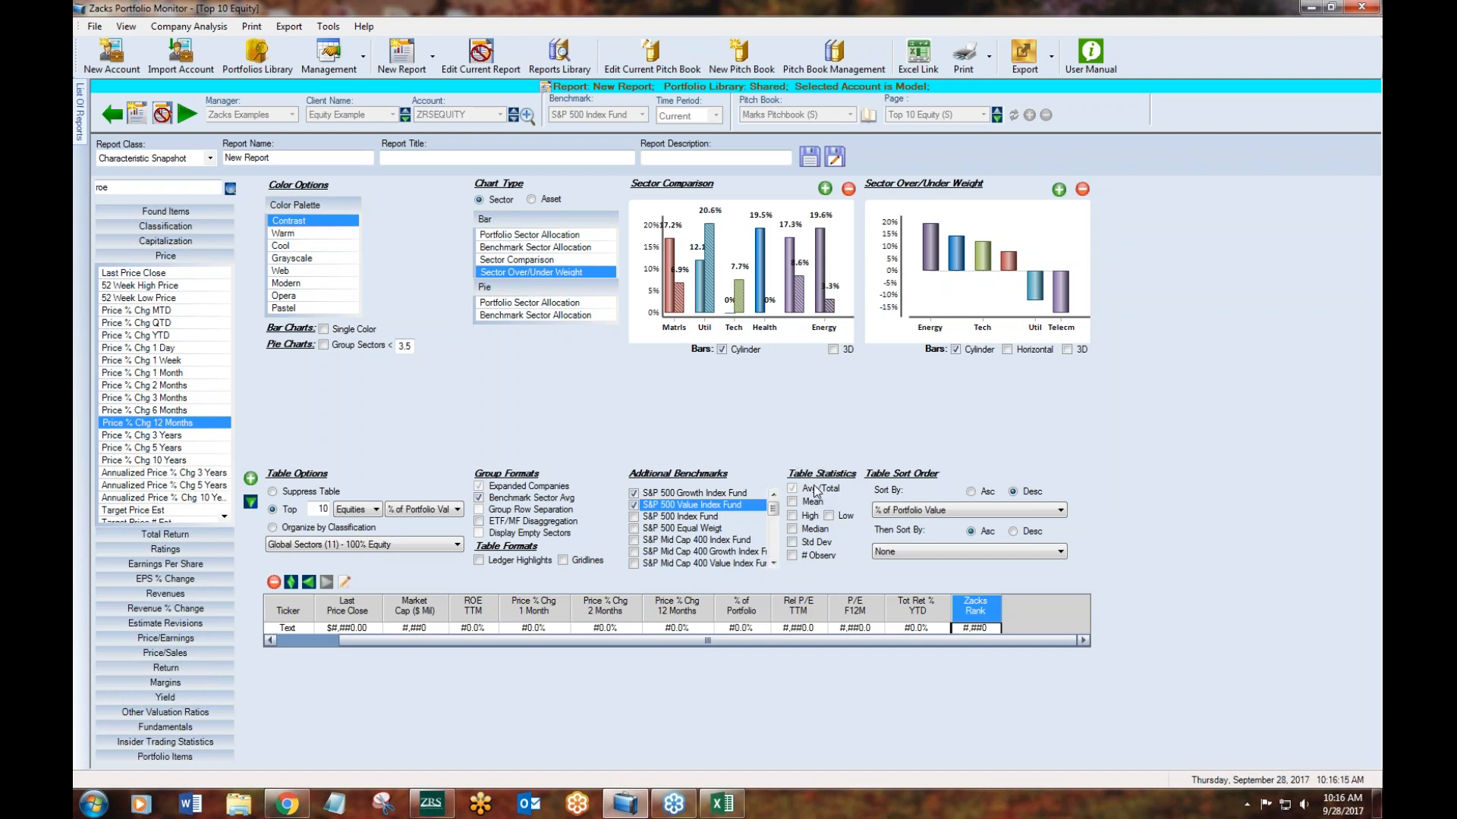
{"action": "left_click", "coordinate": [792, 531]}
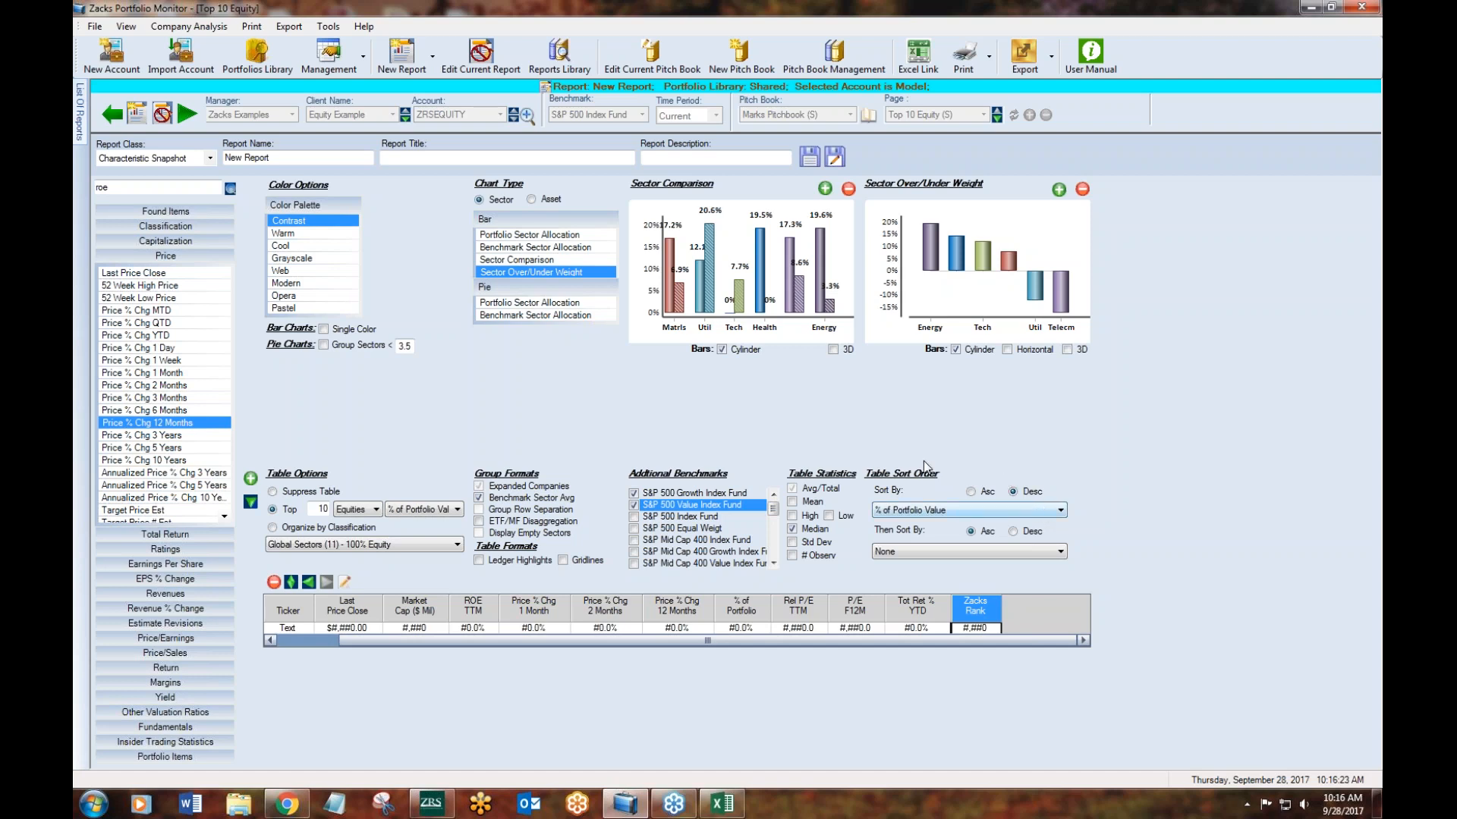
- Try sorting the table by Market Capitalization ($ Mil), and set the sort field back to % of Portfolio Value
{"action": "left_click", "coordinate": [978, 513]}
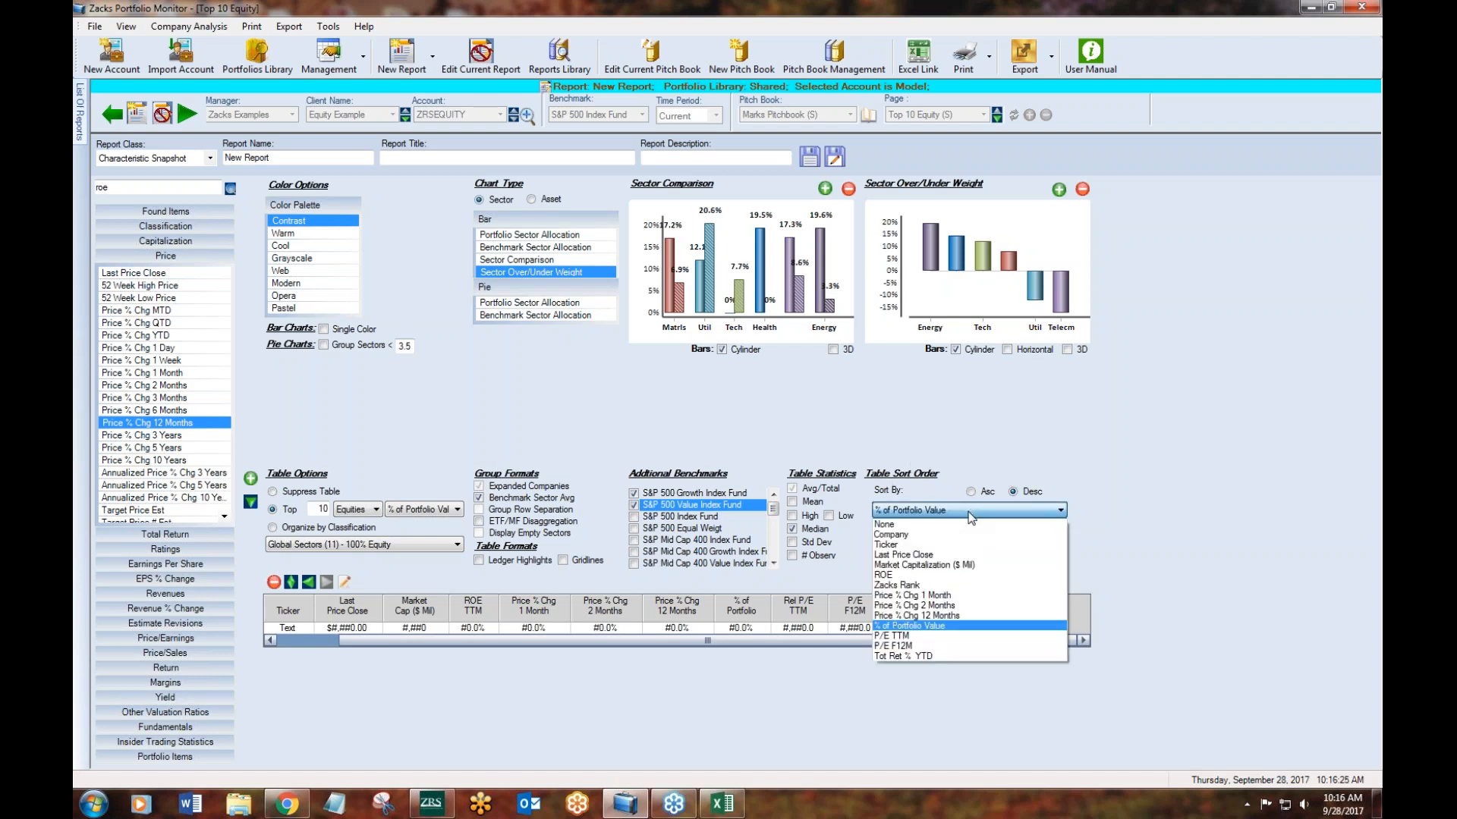
{"action": "left_click", "coordinate": [968, 565]}
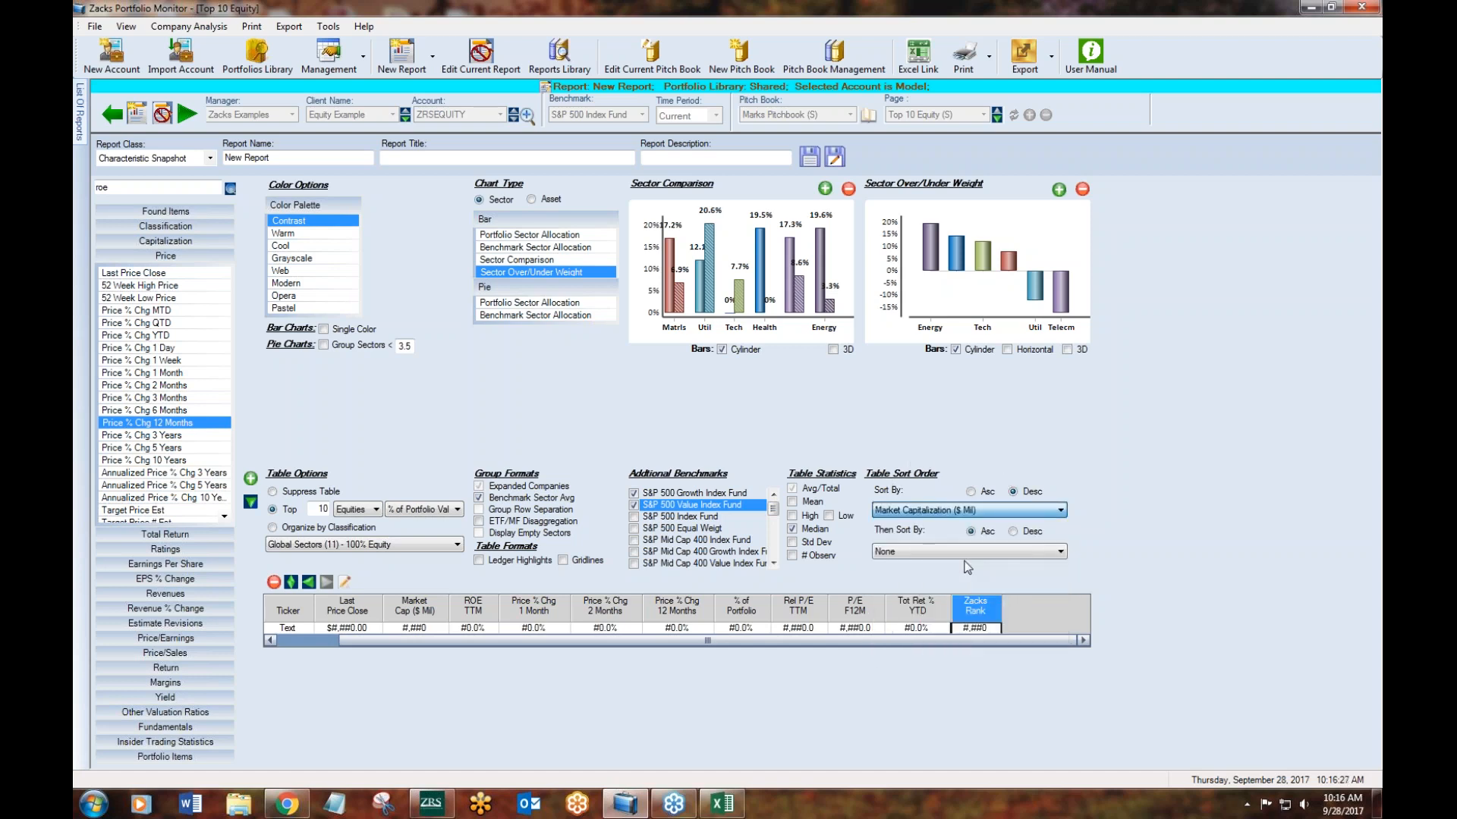
{"action": "left_click", "coordinate": [1028, 509]}
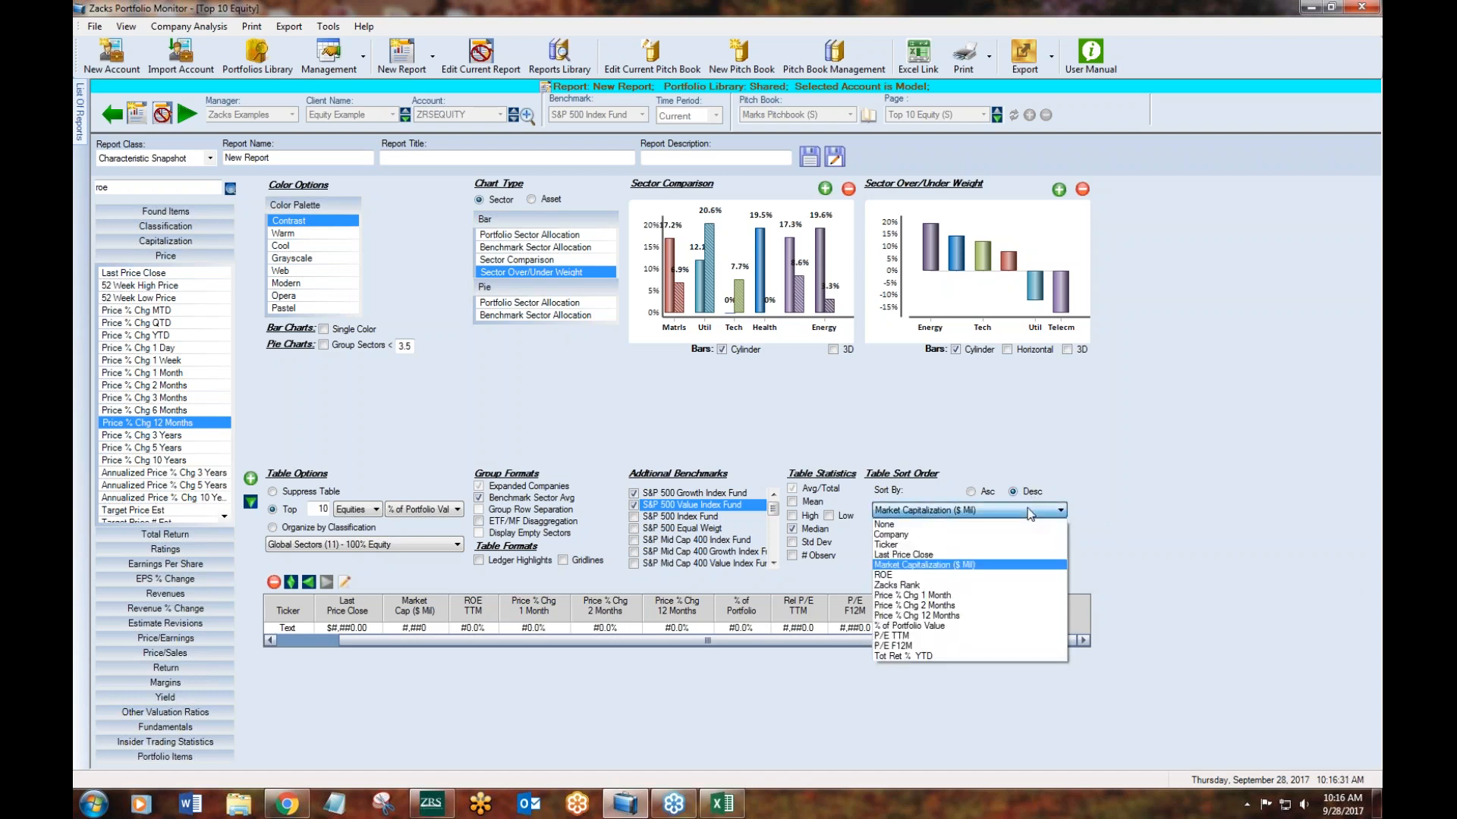
{"action": "left_click", "coordinate": [1176, 529]}
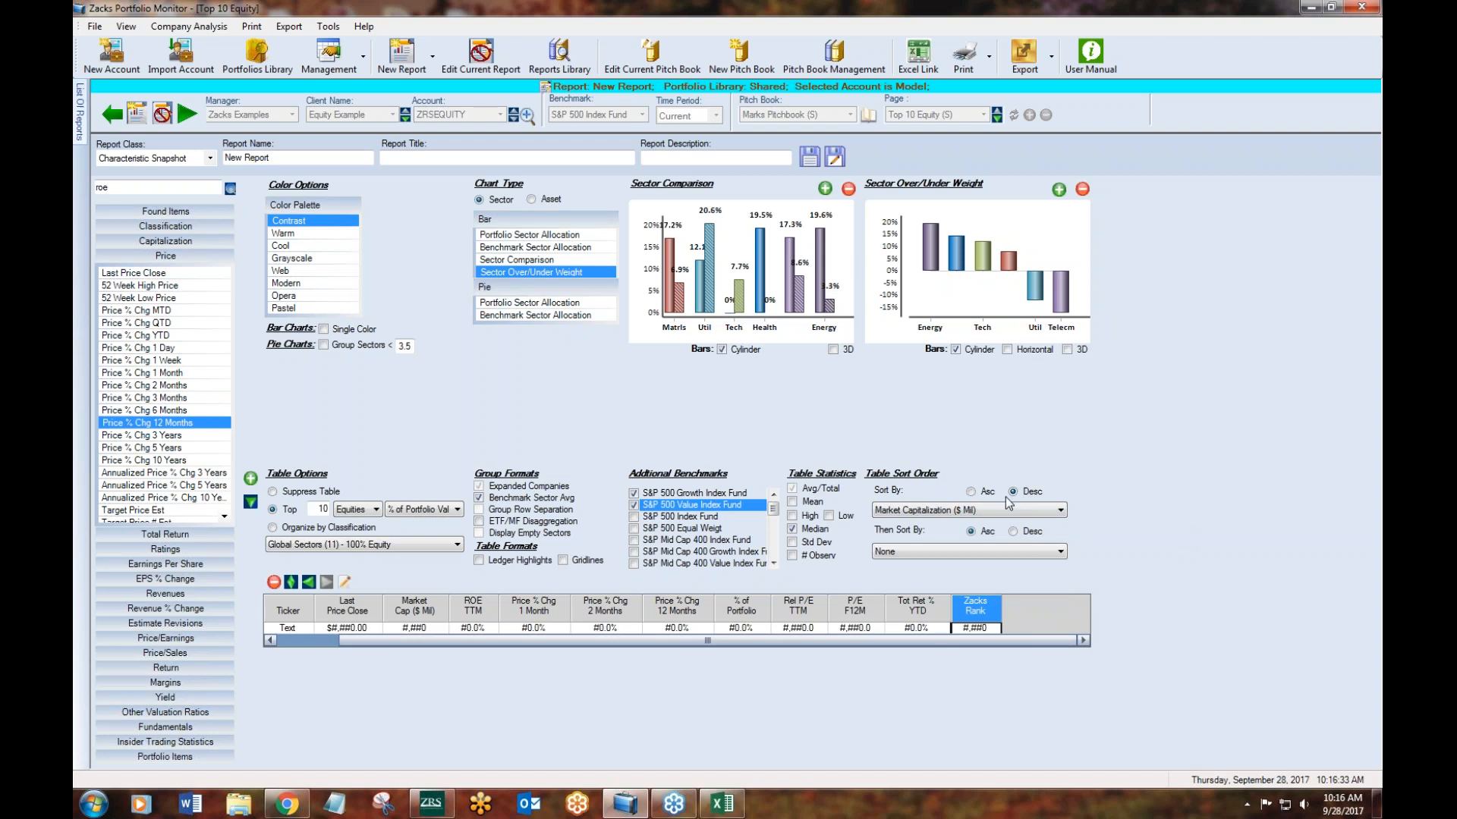
{"action": "left_click", "coordinate": [993, 513]}
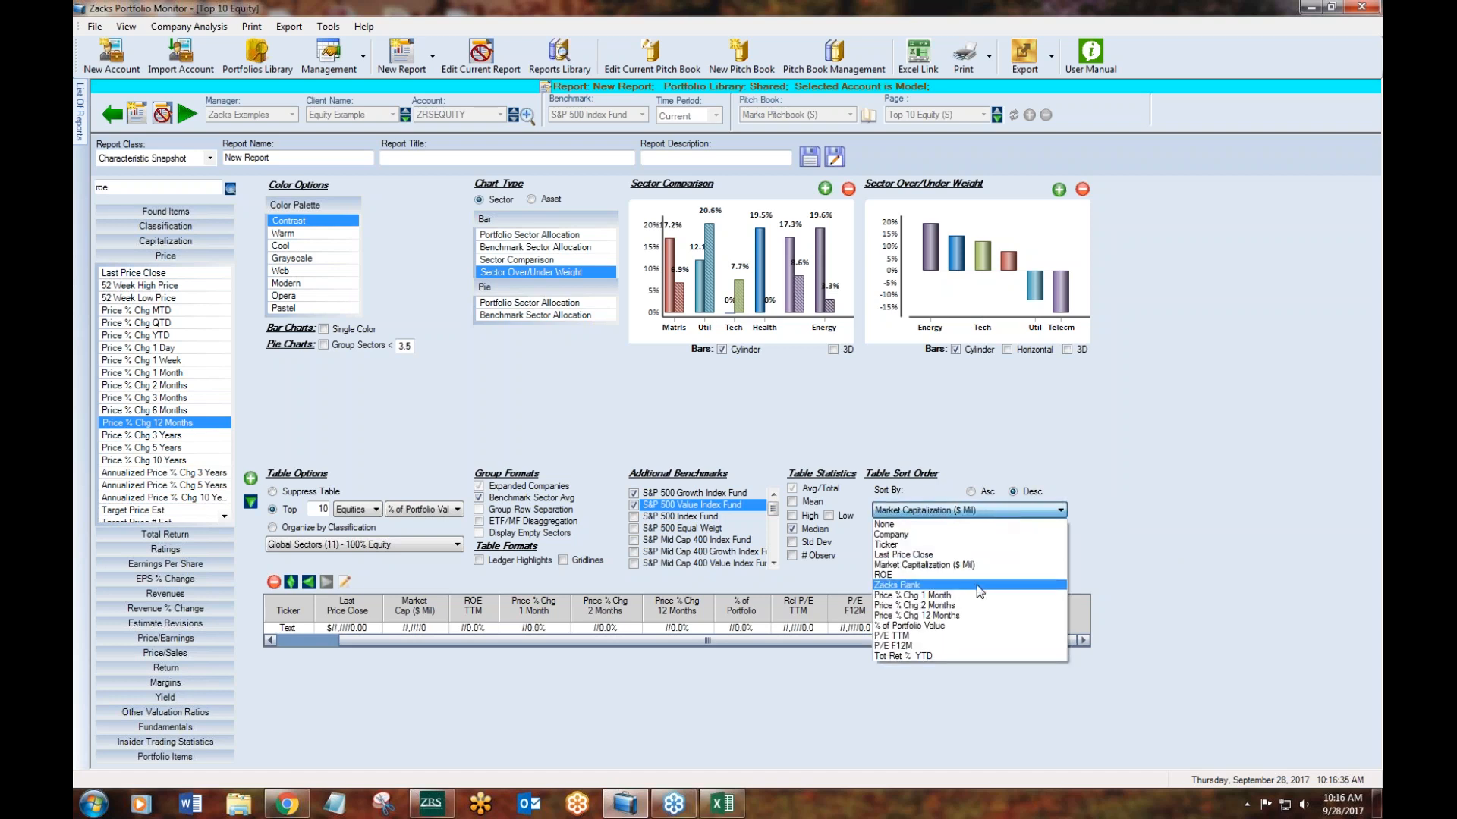
{"action": "left_click", "coordinate": [948, 625]}
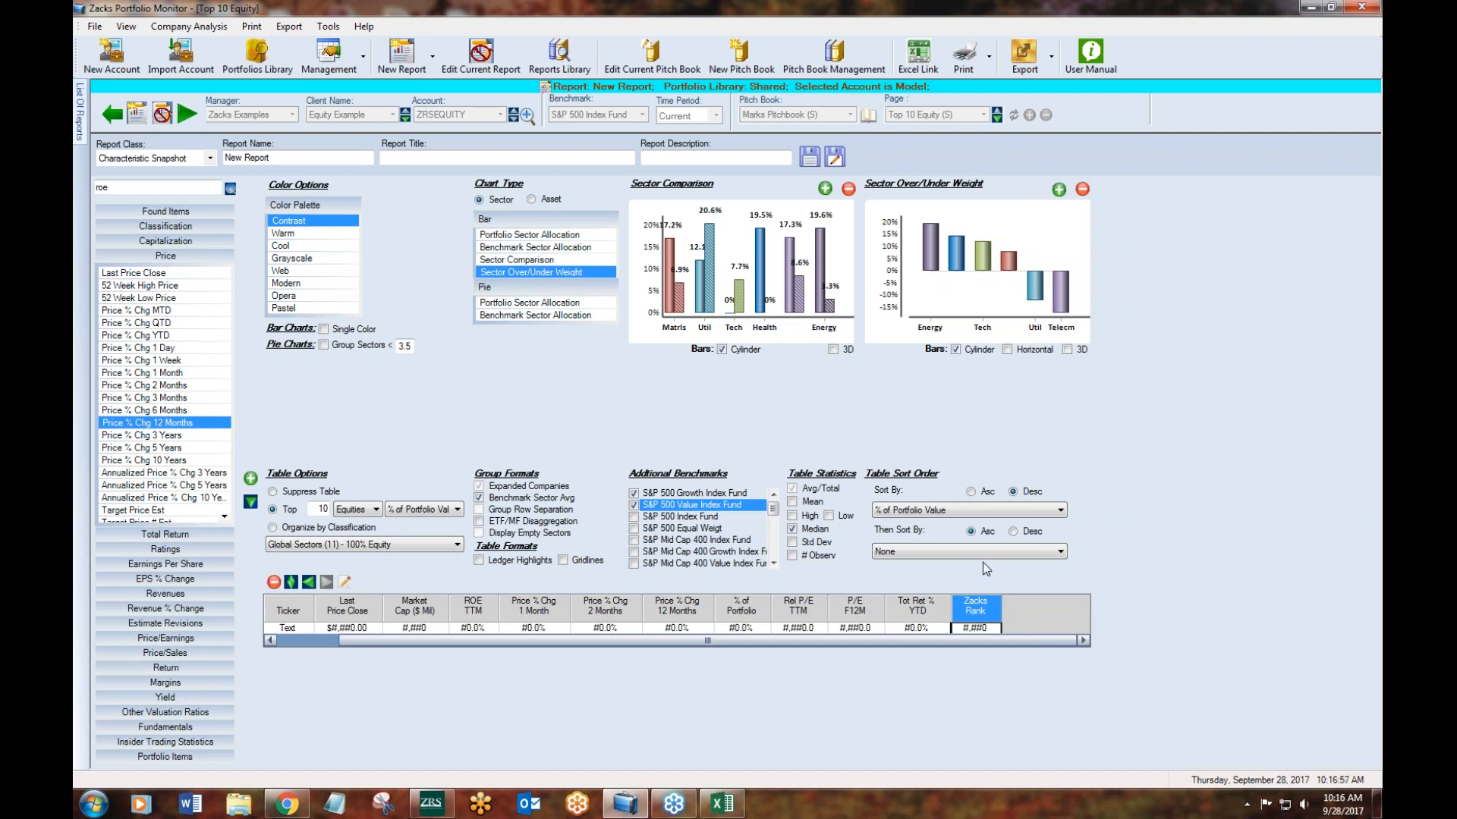
- Run the report and examine the median rows, the growth and value benchmark rows, and the top 10 holdings
{"action": "left_click", "coordinate": [191, 115]}
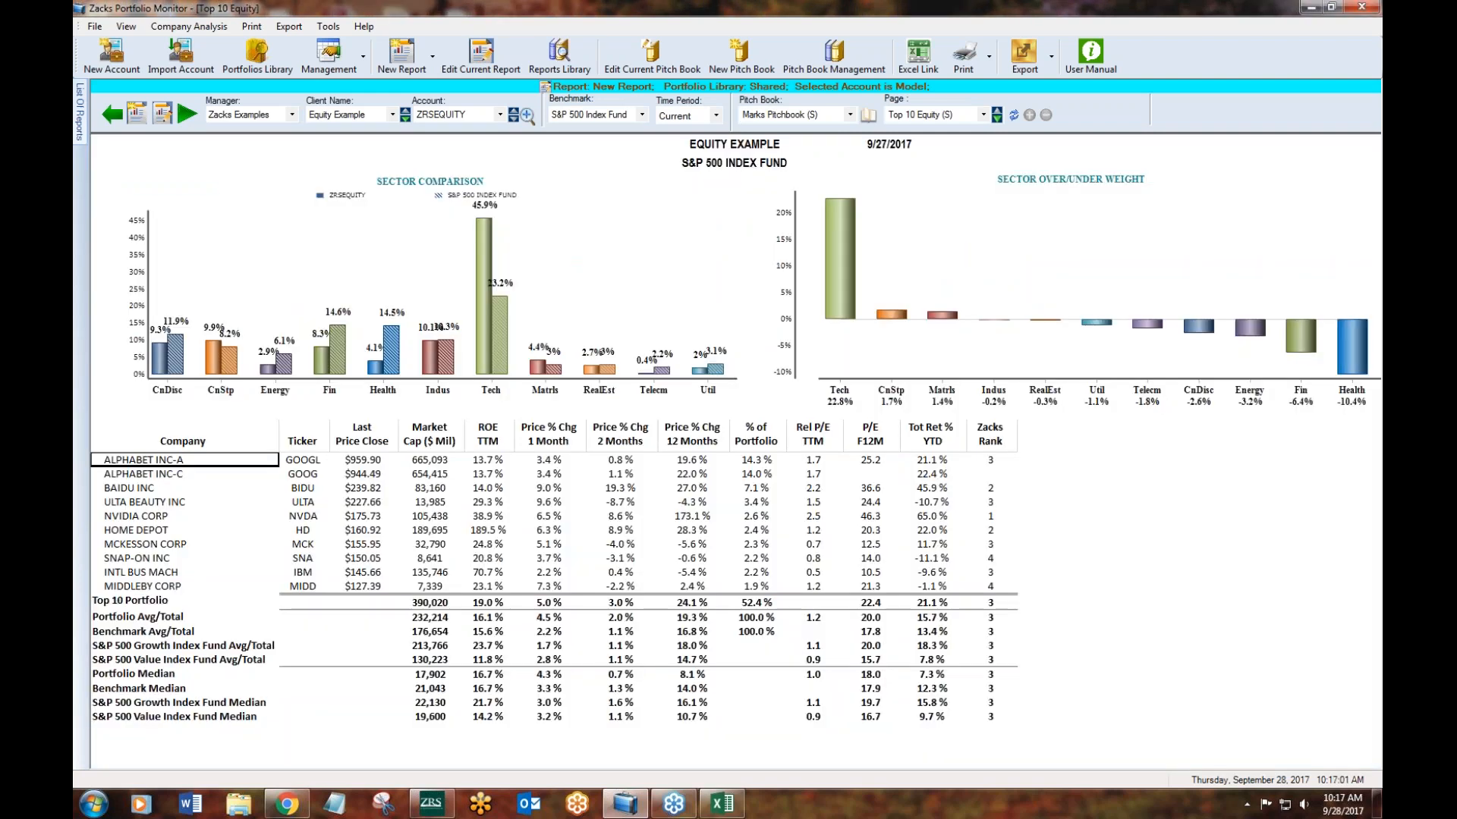
{"action": "left_click_drag", "start_coordinate": [175, 675], "coordinate": [983, 721]}
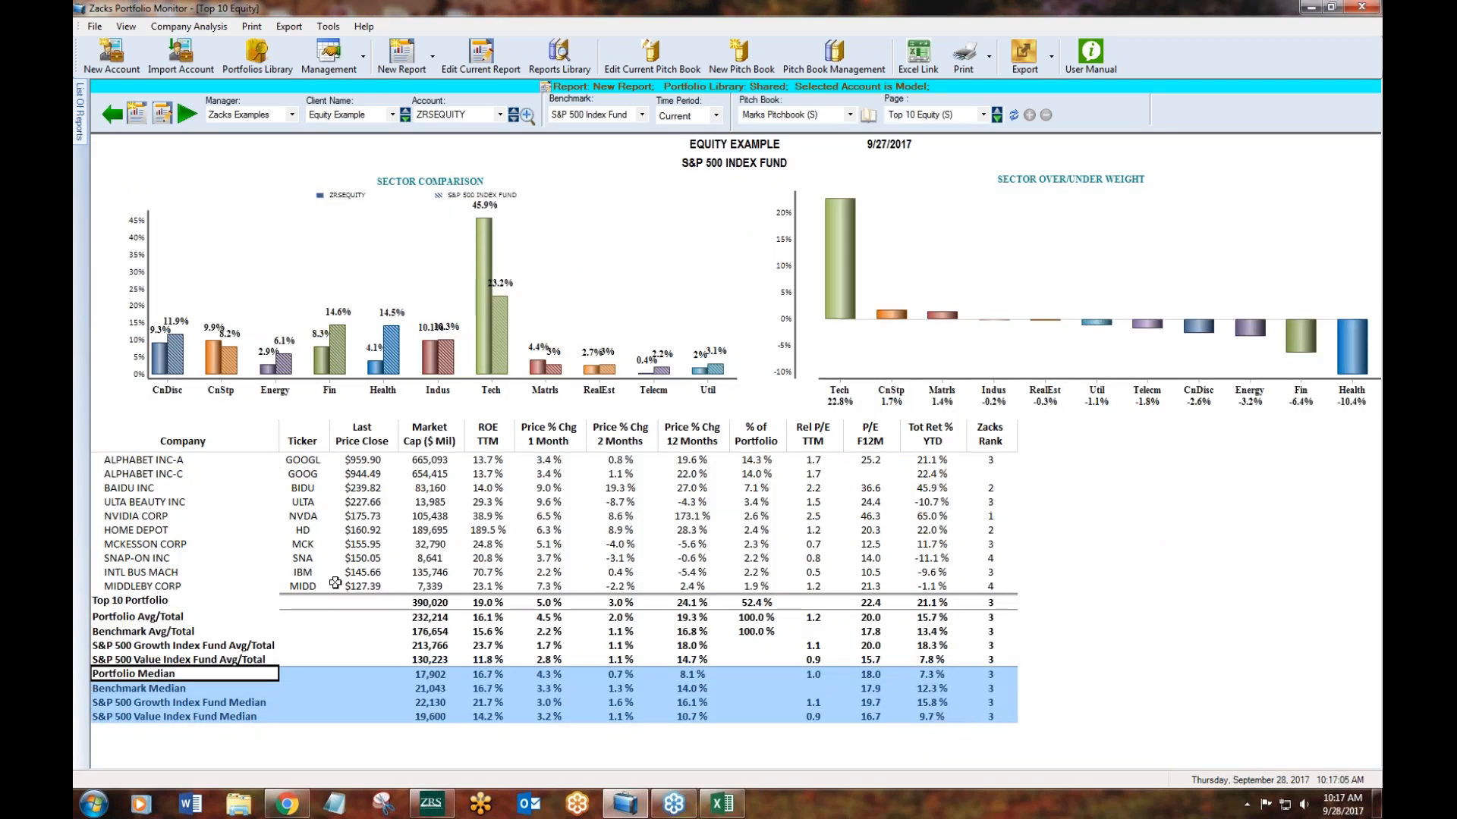
{"action": "left_click_drag", "start_coordinate": [177, 644], "coordinate": [977, 661]}
{"action": "left_click_drag", "start_coordinate": [169, 703], "coordinate": [984, 716]}
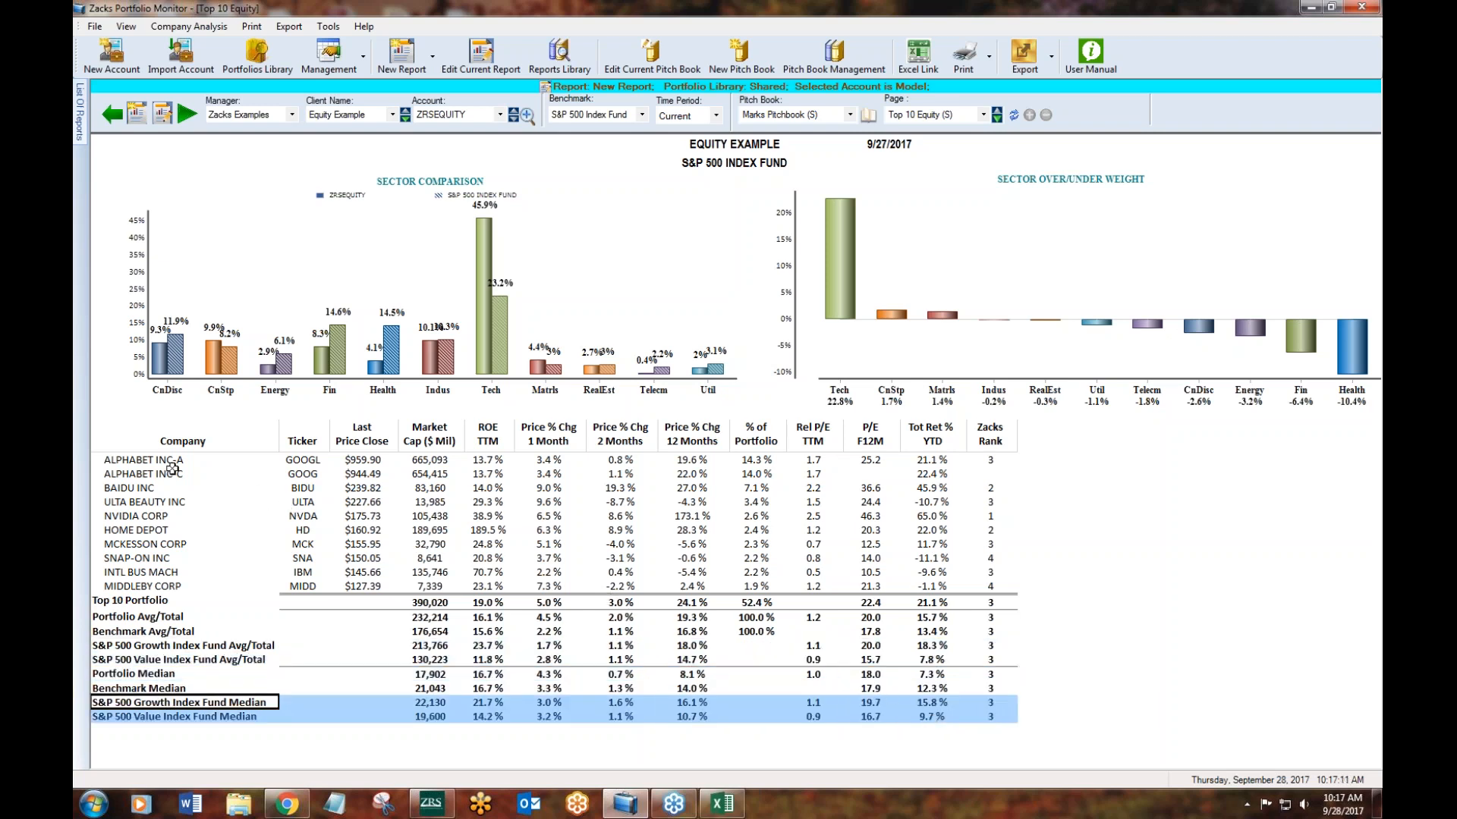
{"action": "left_click_drag", "start_coordinate": [146, 458], "coordinate": [984, 591]}
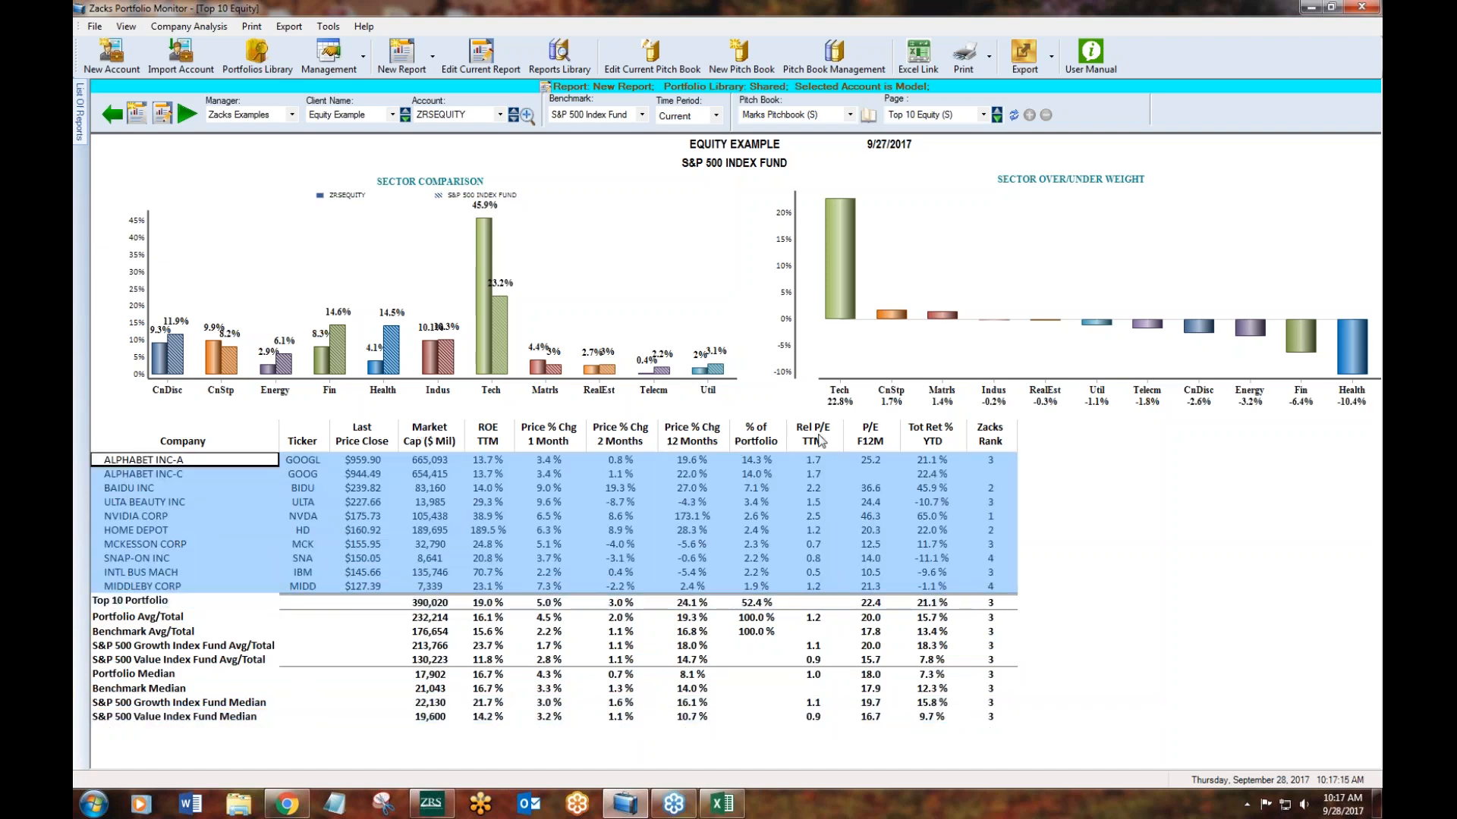
- Reopen the report for editing, name it Top 10 New, and save it as a new report in the Shared library
{"action": "left_click", "coordinate": [161, 116]}
{"action": "left_click", "coordinate": [250, 157]}
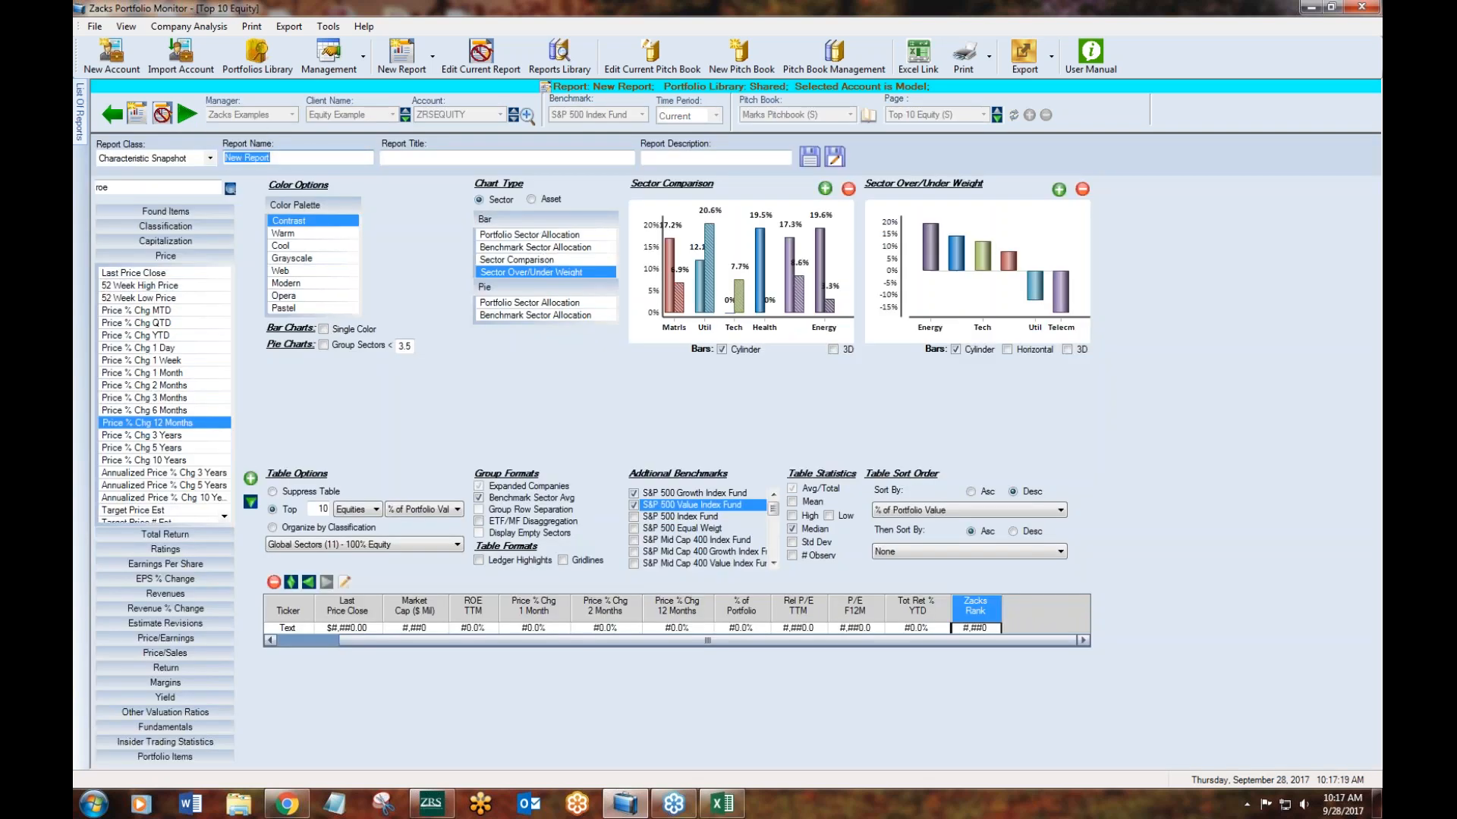
{"action": "type", "text": "Top 10"}
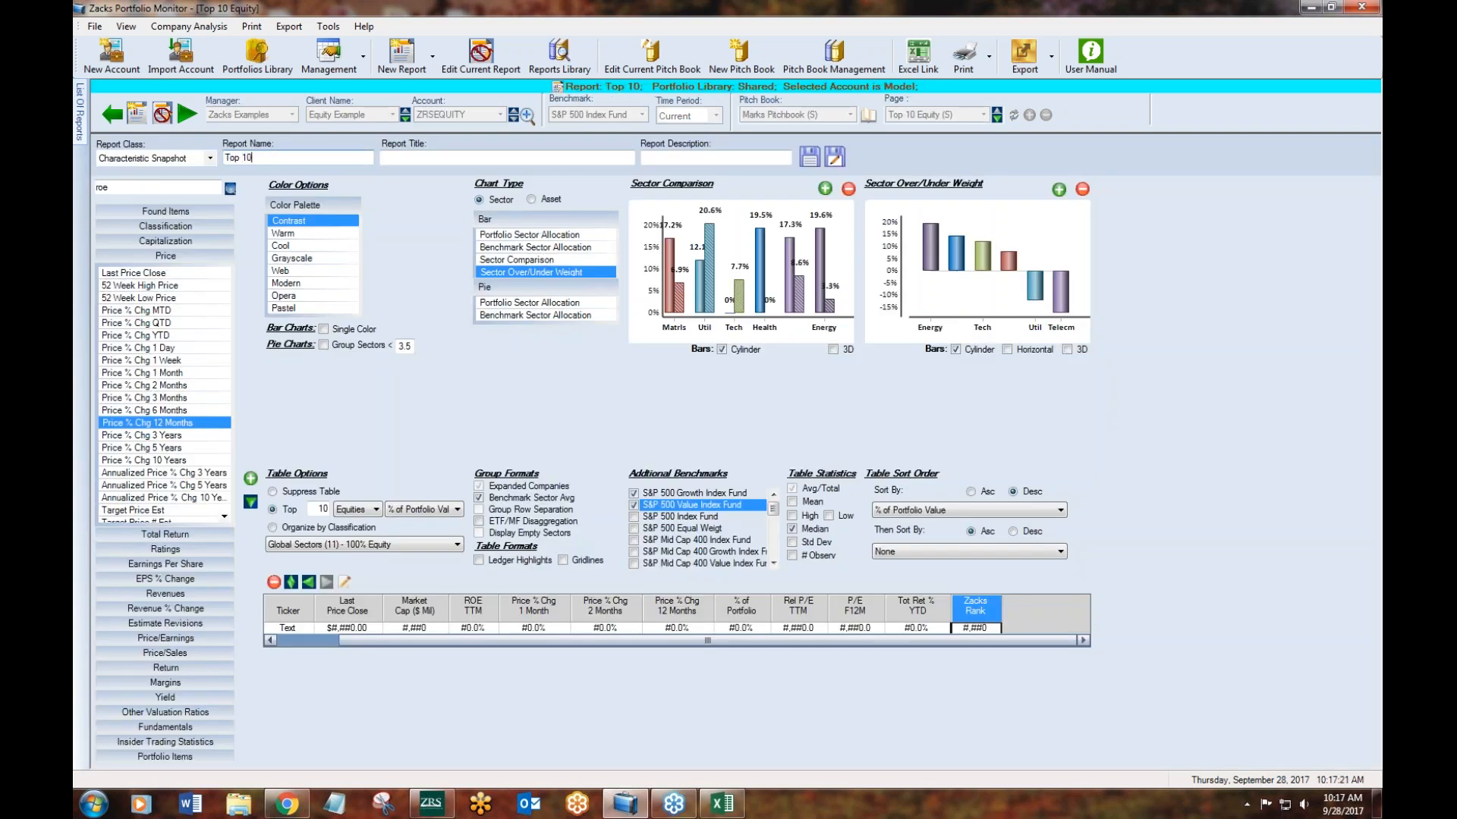
{"action": "type", "text": " New"}
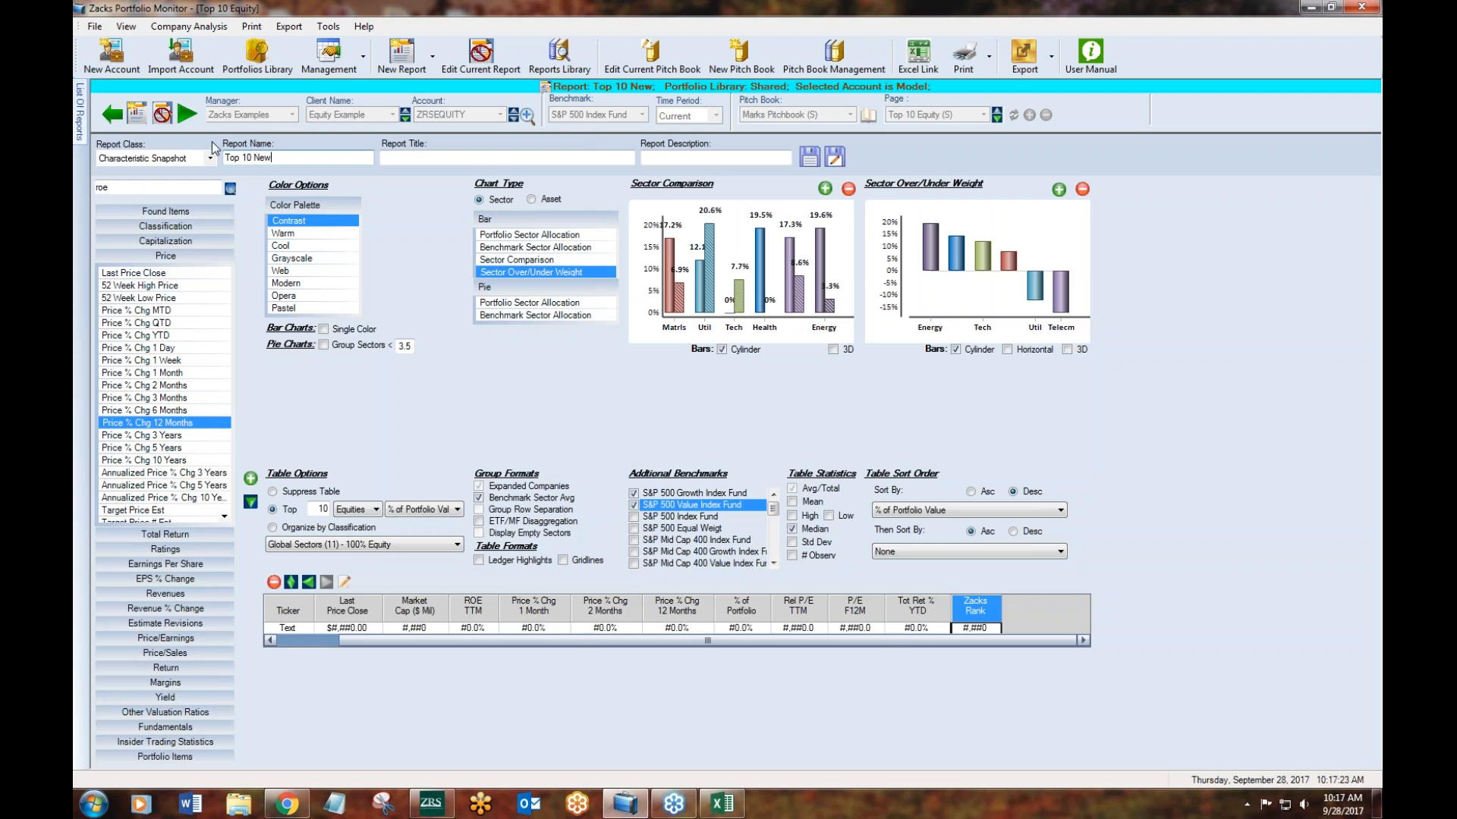
{"action": "left_click", "coordinate": [837, 156]}
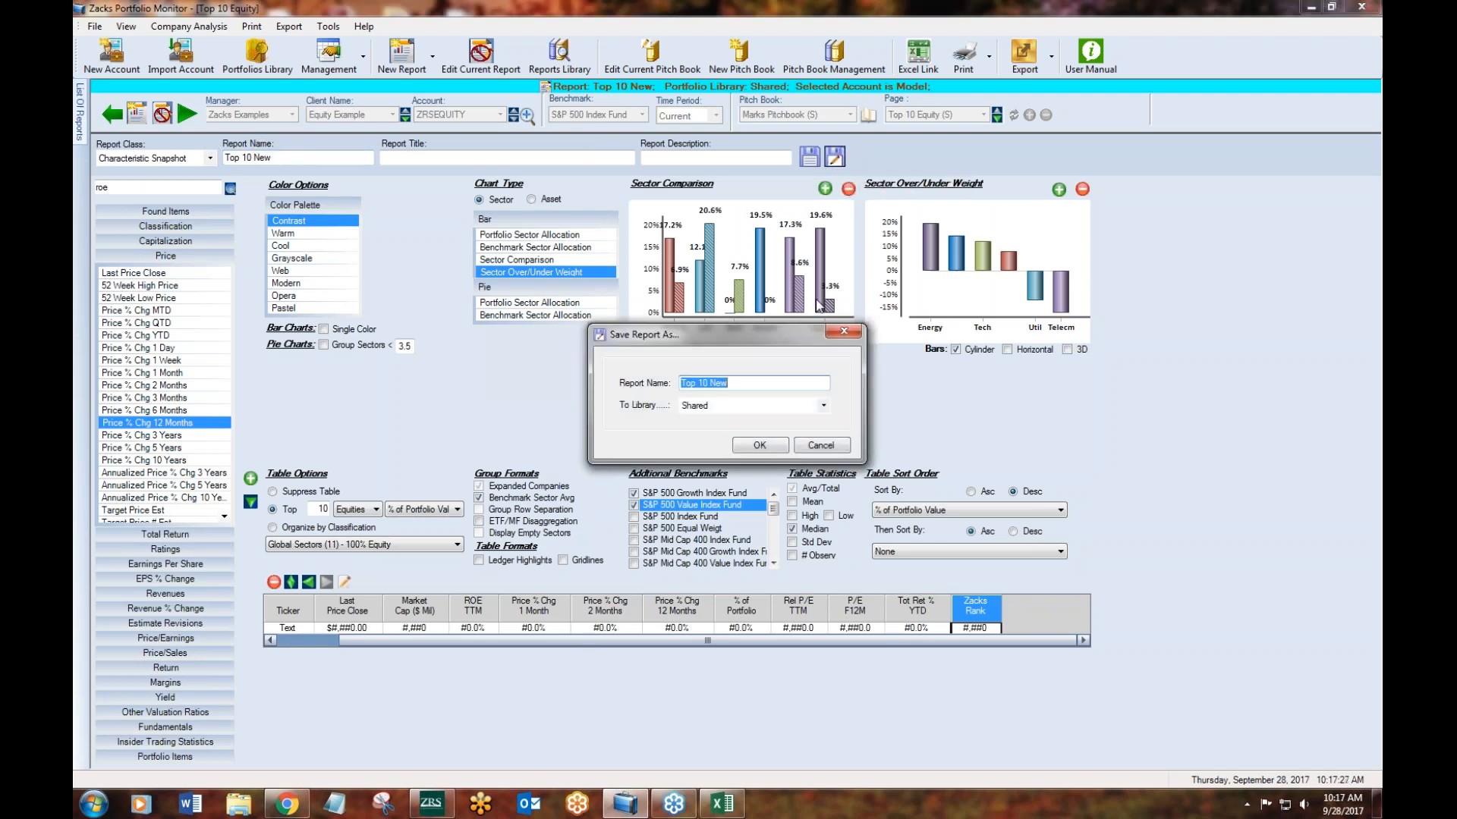
{"action": "left_click", "coordinate": [793, 408]}
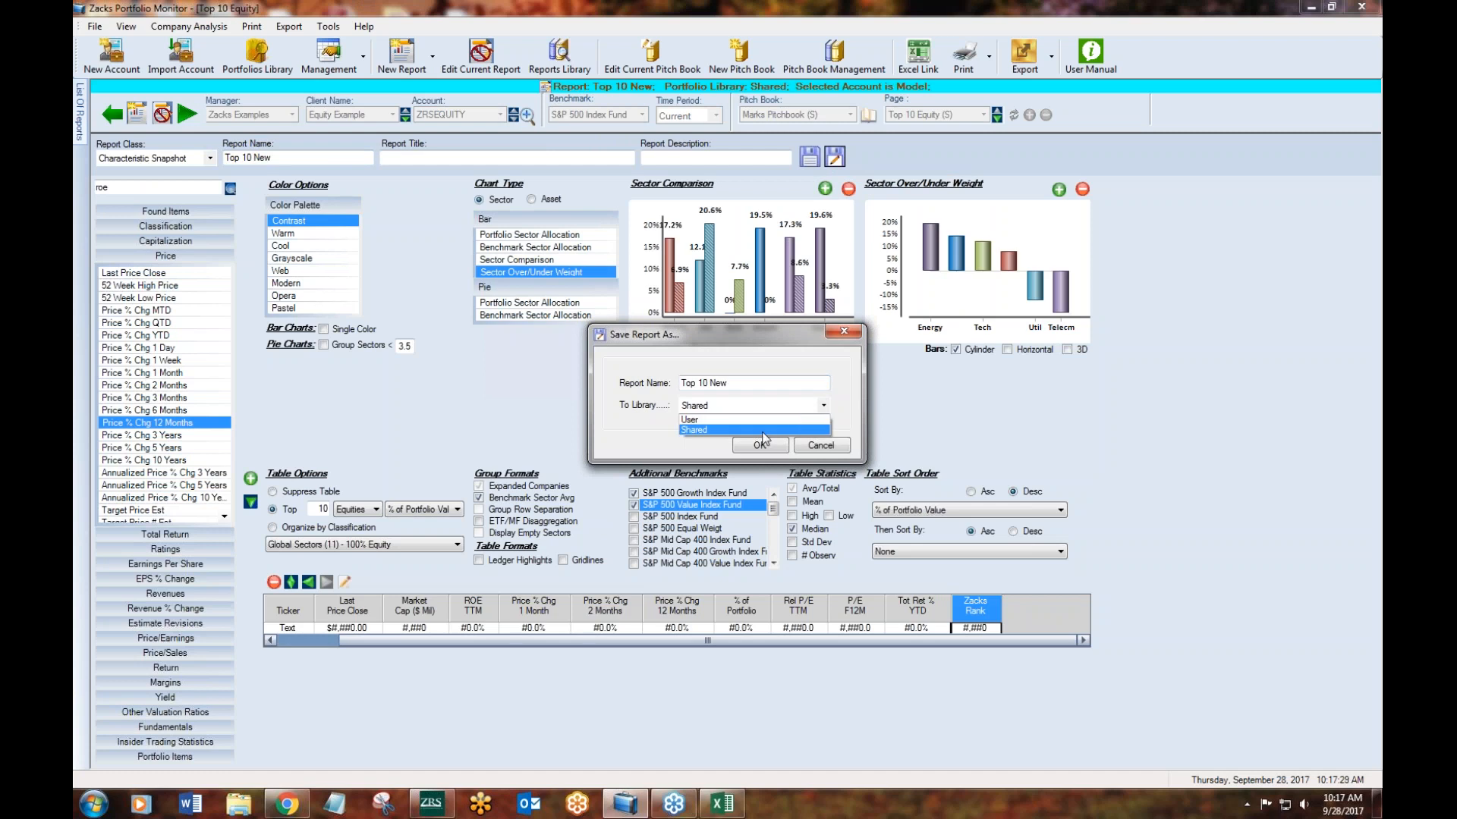
{"action": "left_click", "coordinate": [703, 430]}
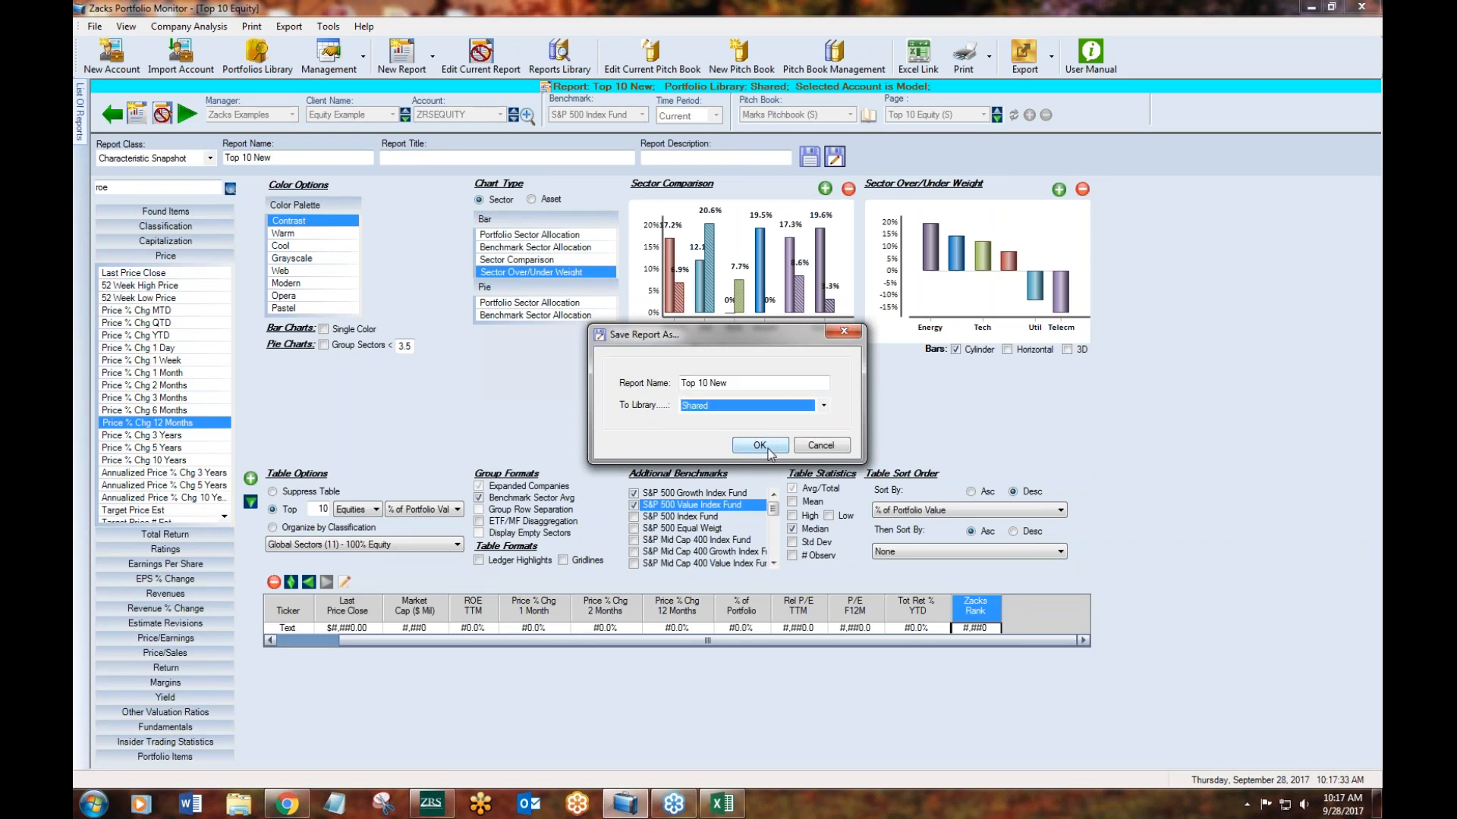
{"action": "left_click", "coordinate": [760, 445]}
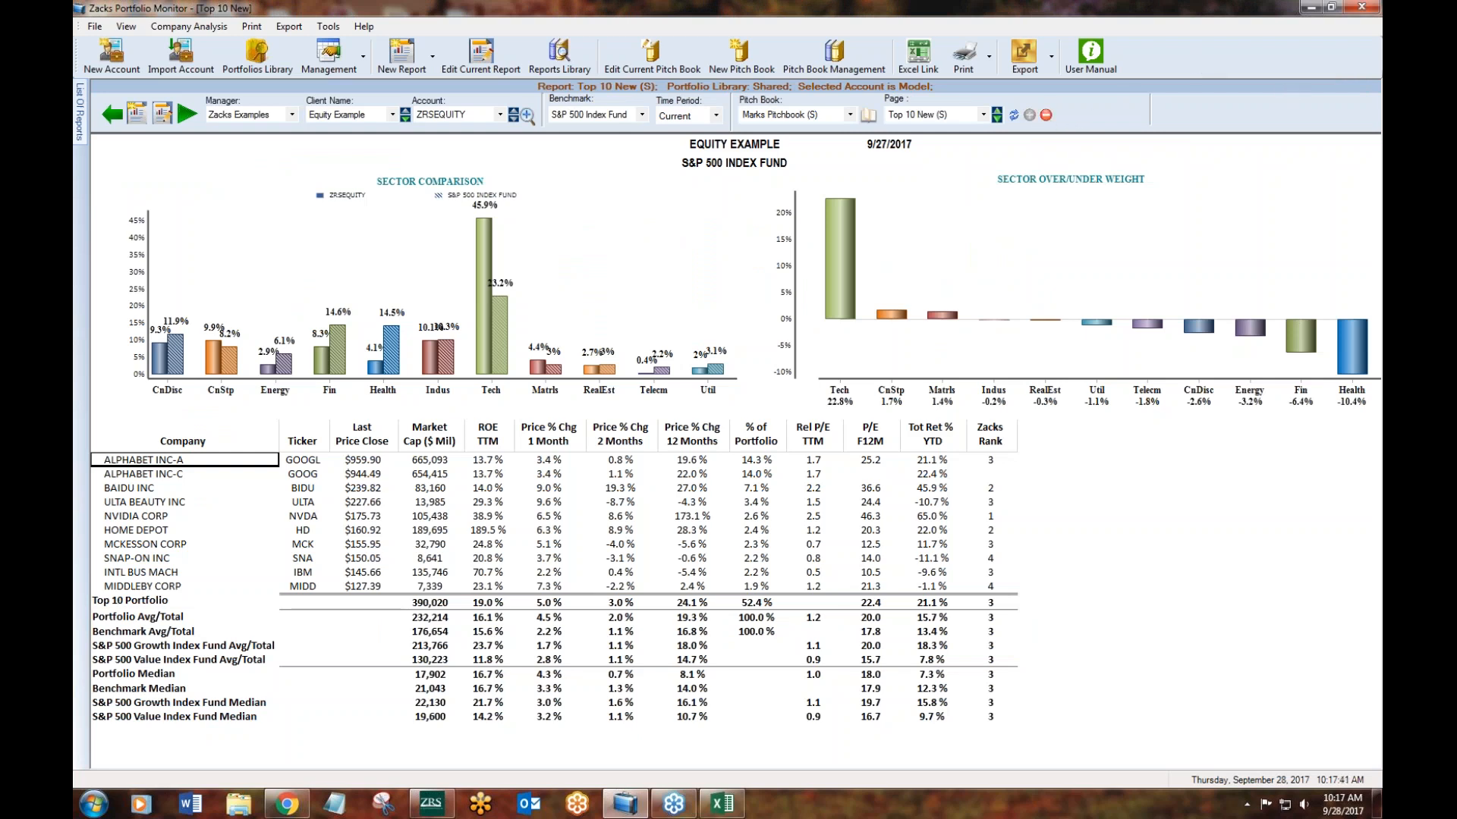
- View the Top 10 Equity page of the pitch book and return to the Top 10 New page
{"action": "left_click", "coordinate": [985, 116]}
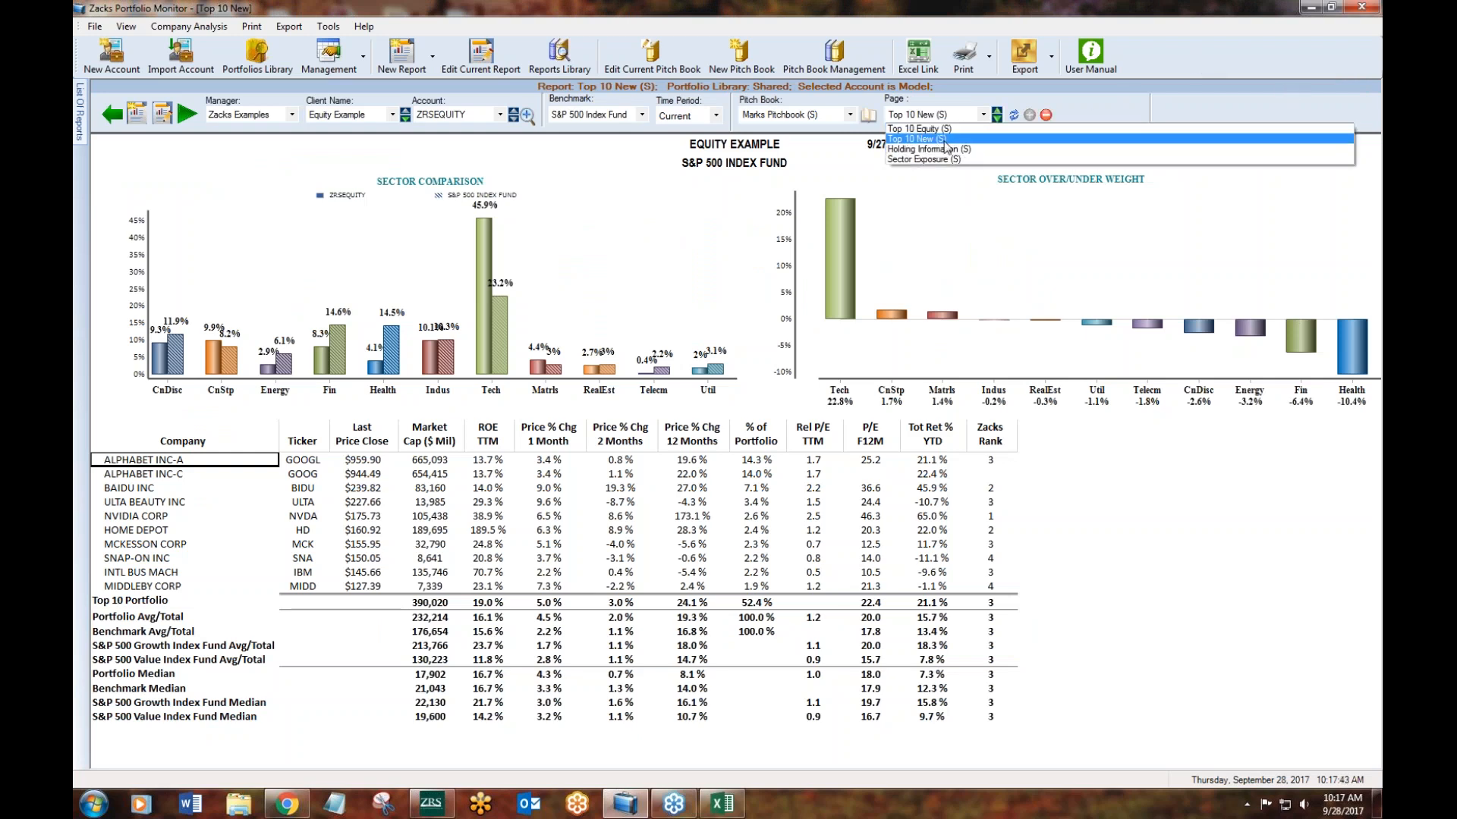
{"action": "left_click", "coordinate": [933, 135]}
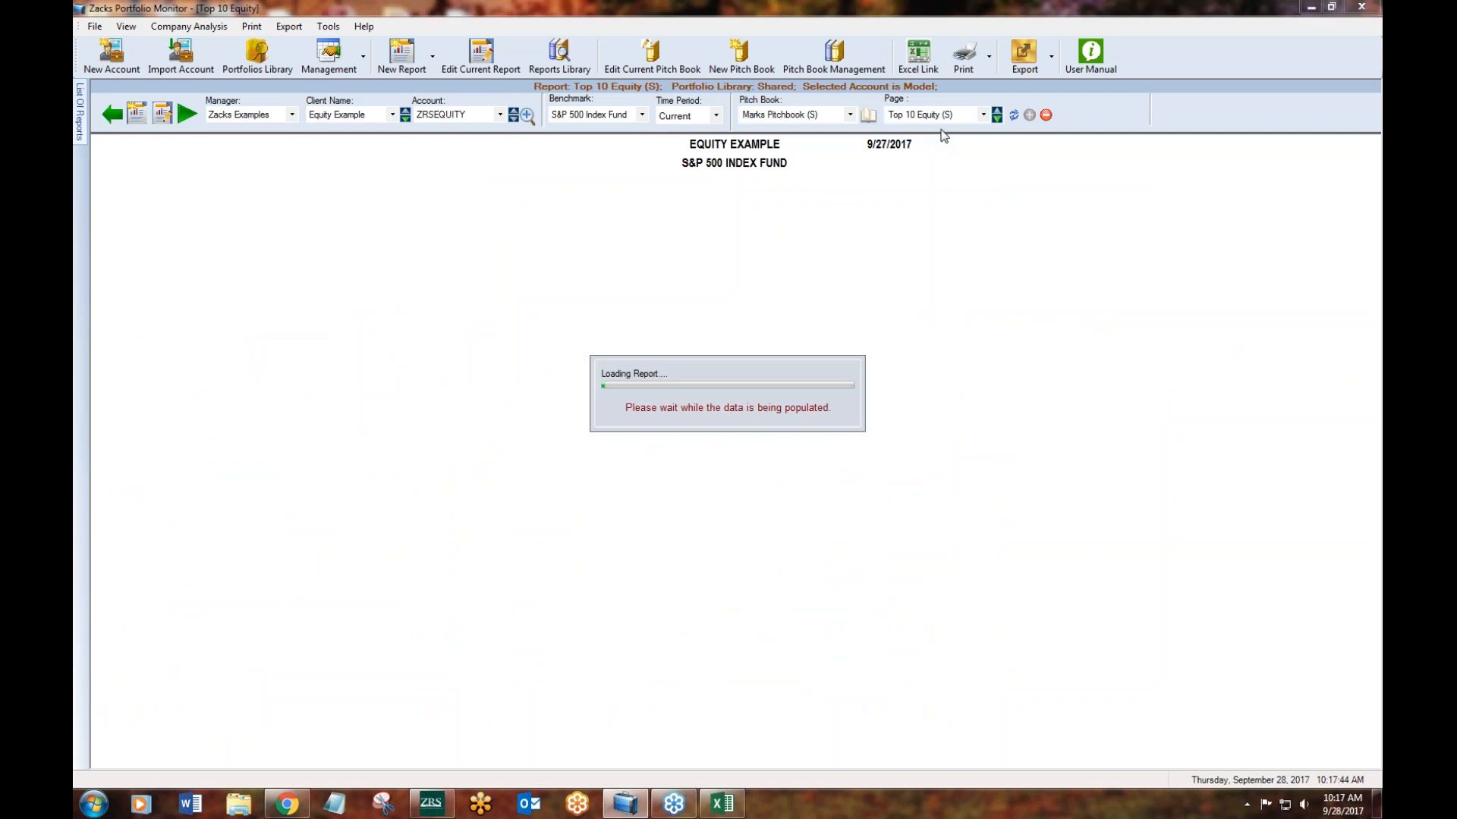
{"action": "left_click", "coordinate": [997, 119]}
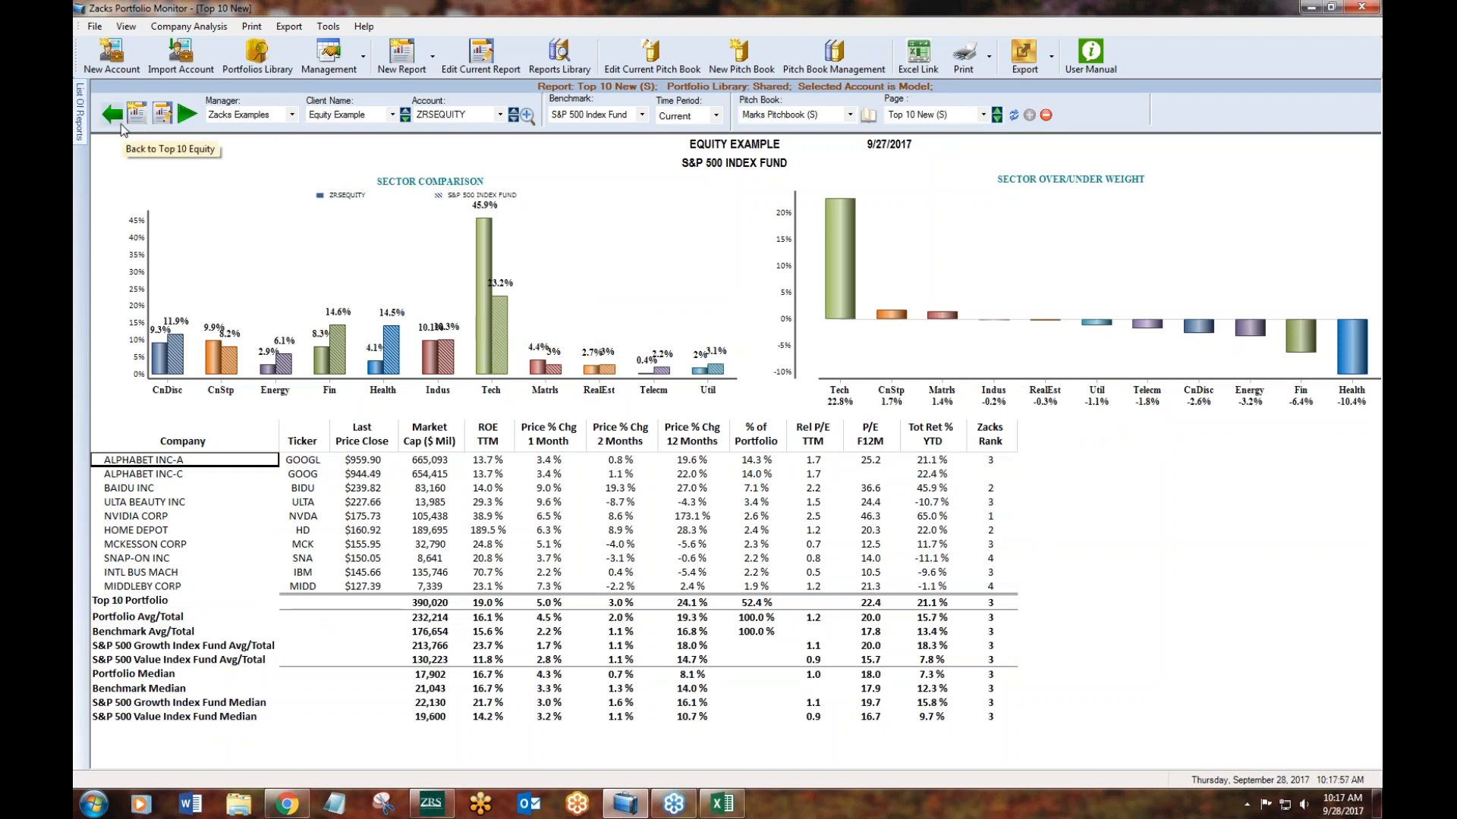
- Change the client to Zacks All Holdings and run the Top 10 New report for its account
{"action": "left_click", "coordinate": [370, 121]}
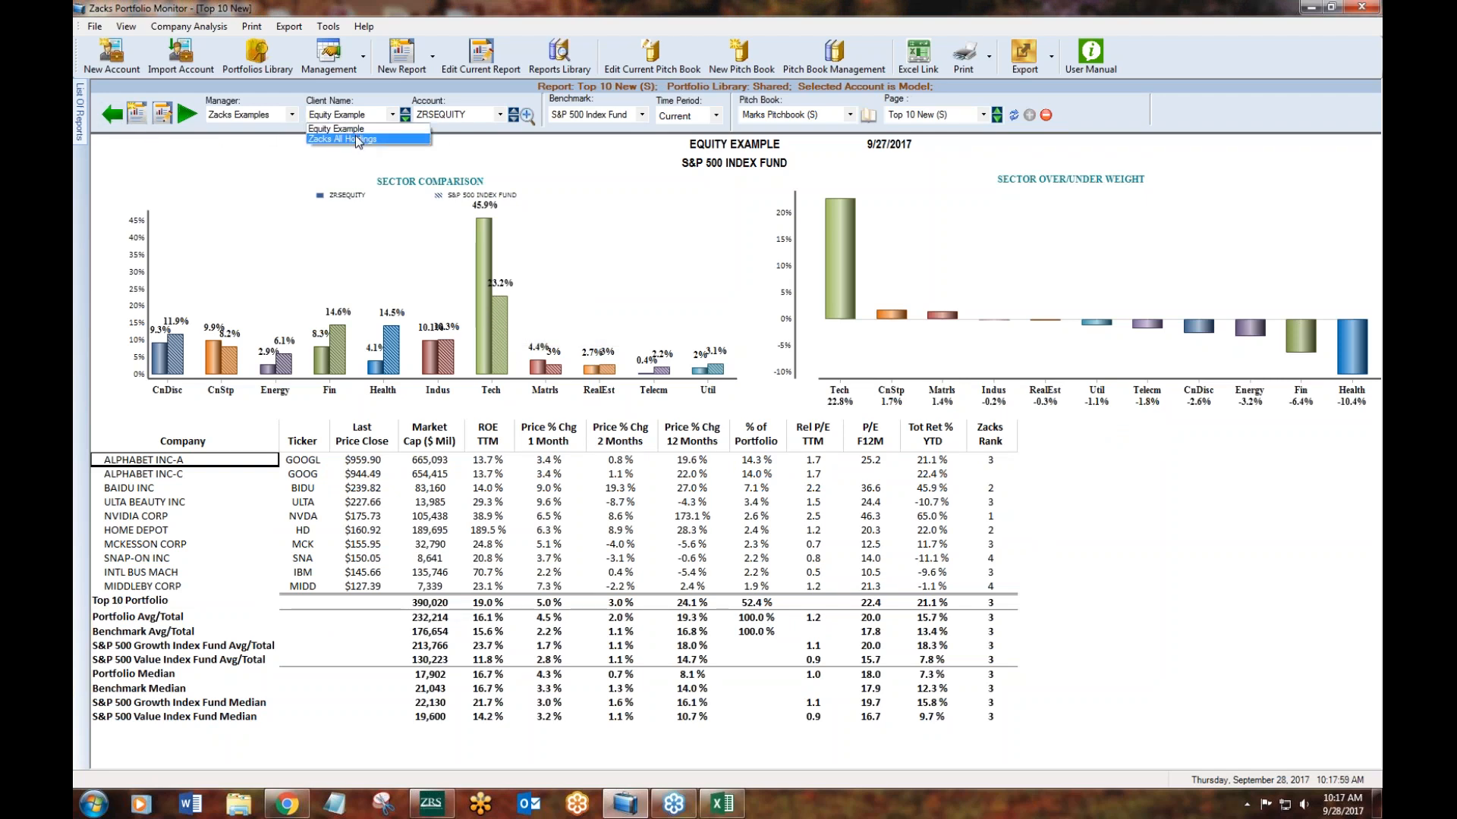
{"action": "left_click", "coordinate": [423, 137]}
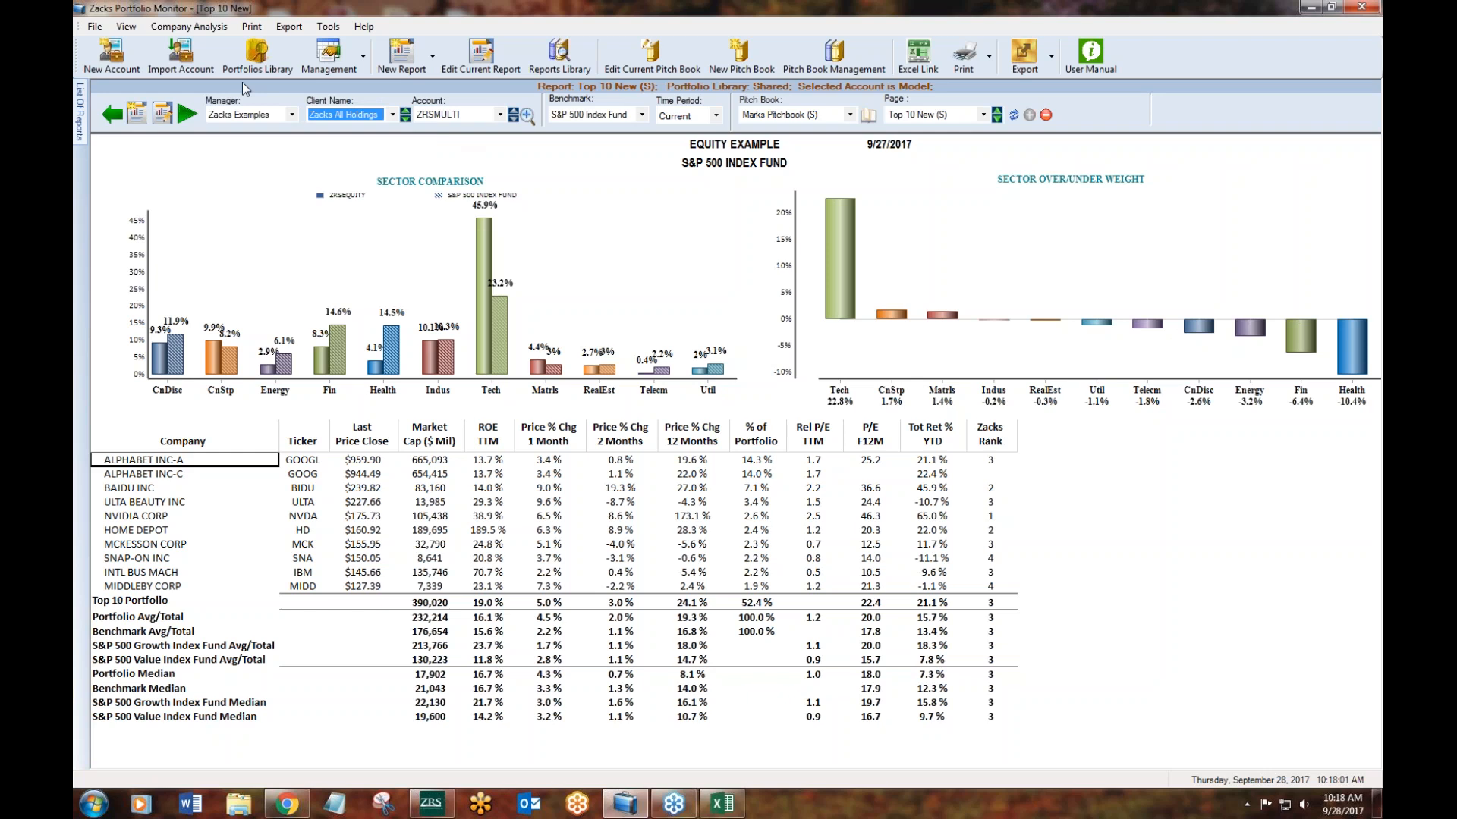
{"action": "left_click", "coordinate": [184, 118]}
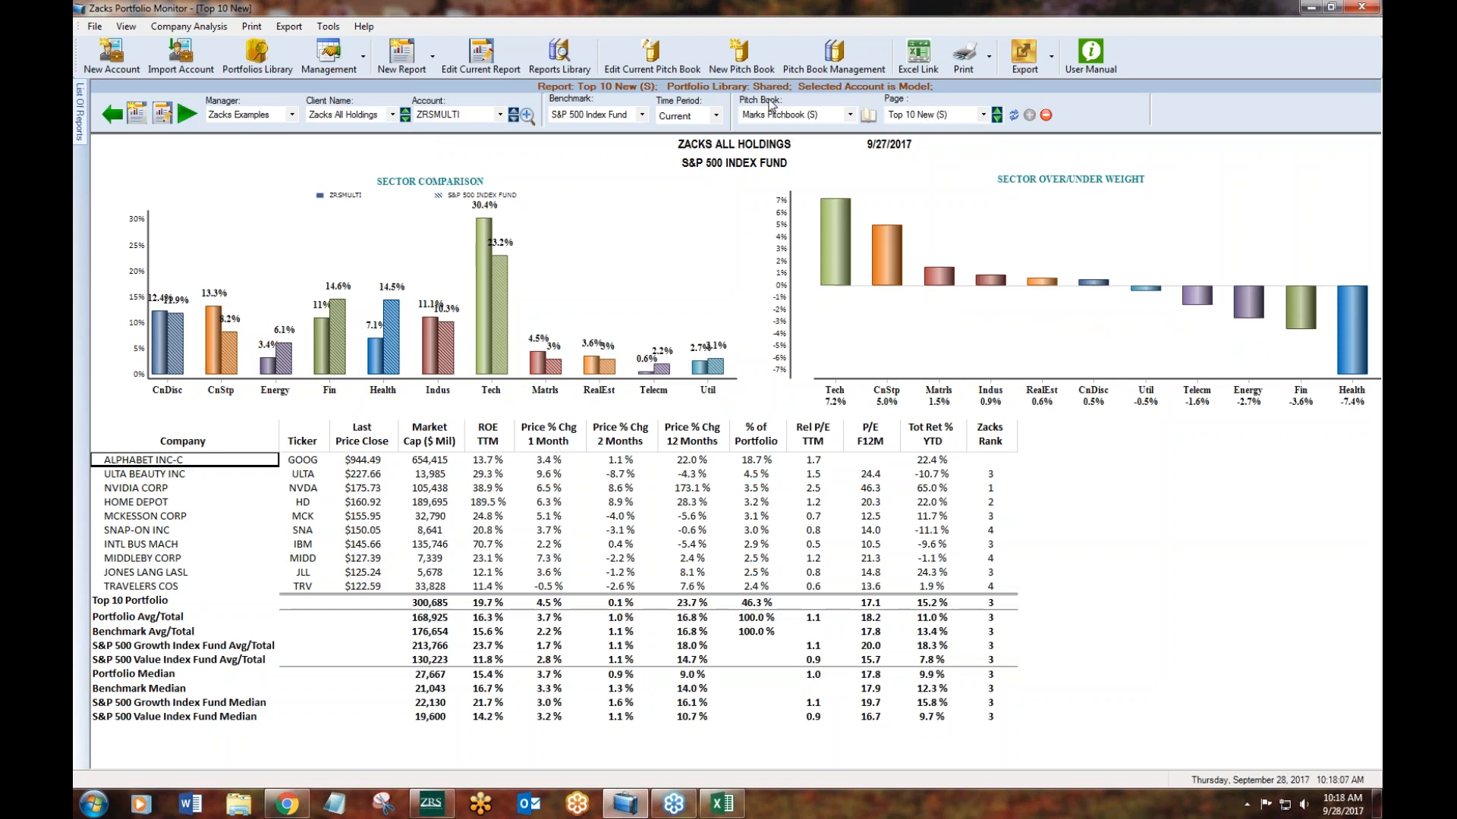
- Go to the Holding Information page of the pitch book and open that report for editing
{"action": "left_click", "coordinate": [982, 115]}
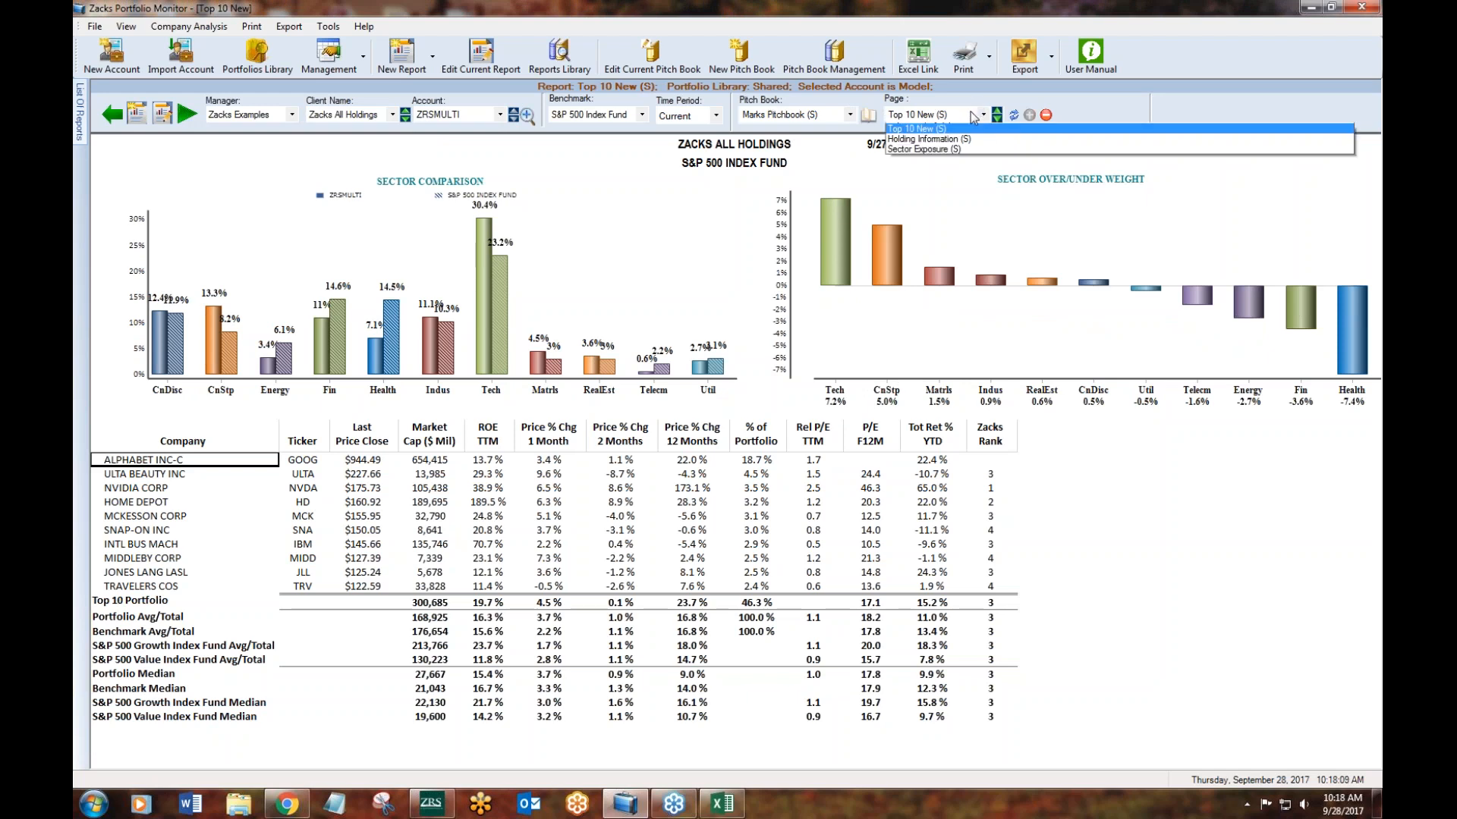
{"action": "left_click", "coordinate": [947, 150]}
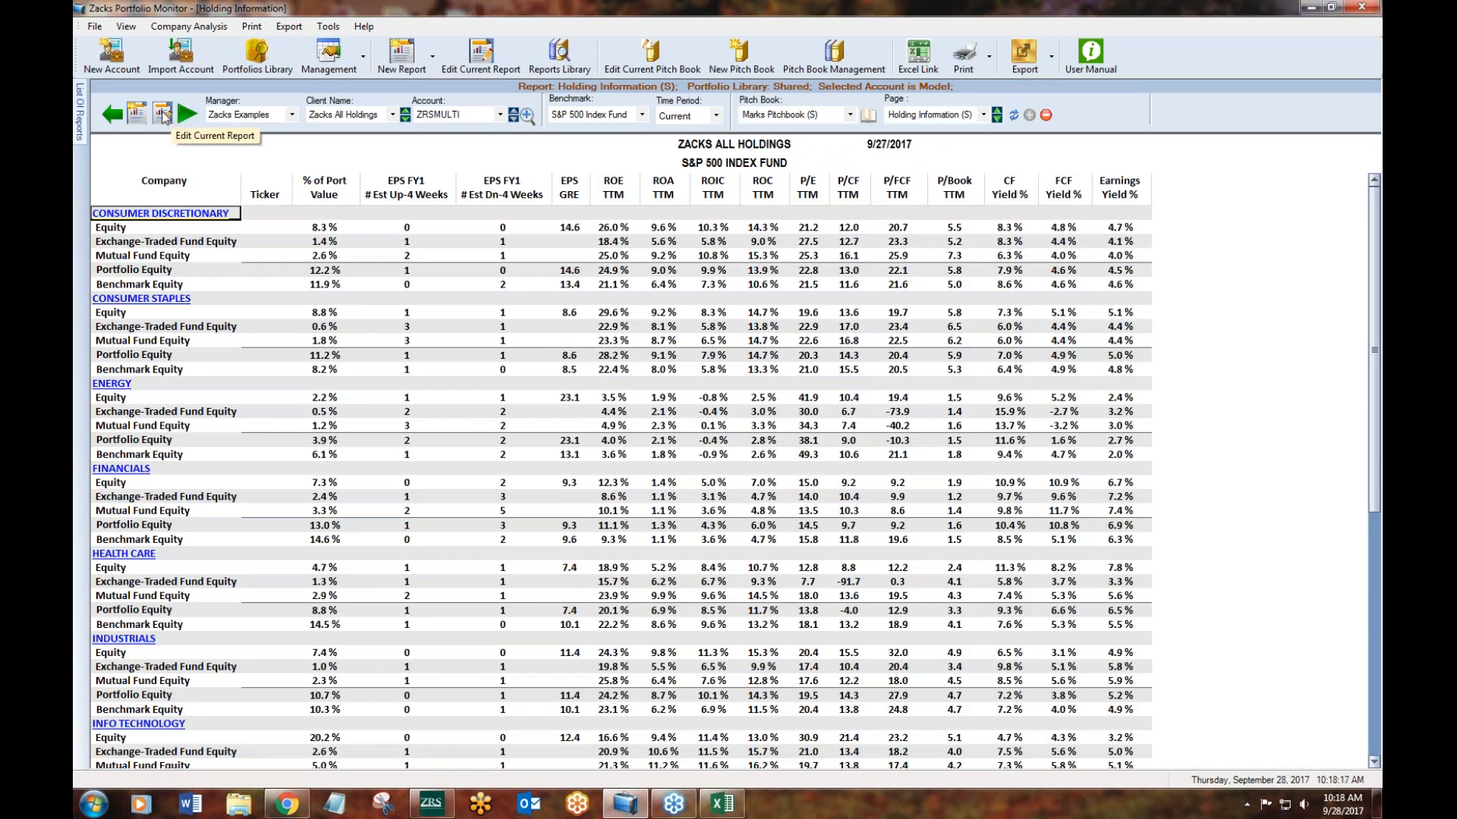
{"action": "left_click", "coordinate": [470, 50]}
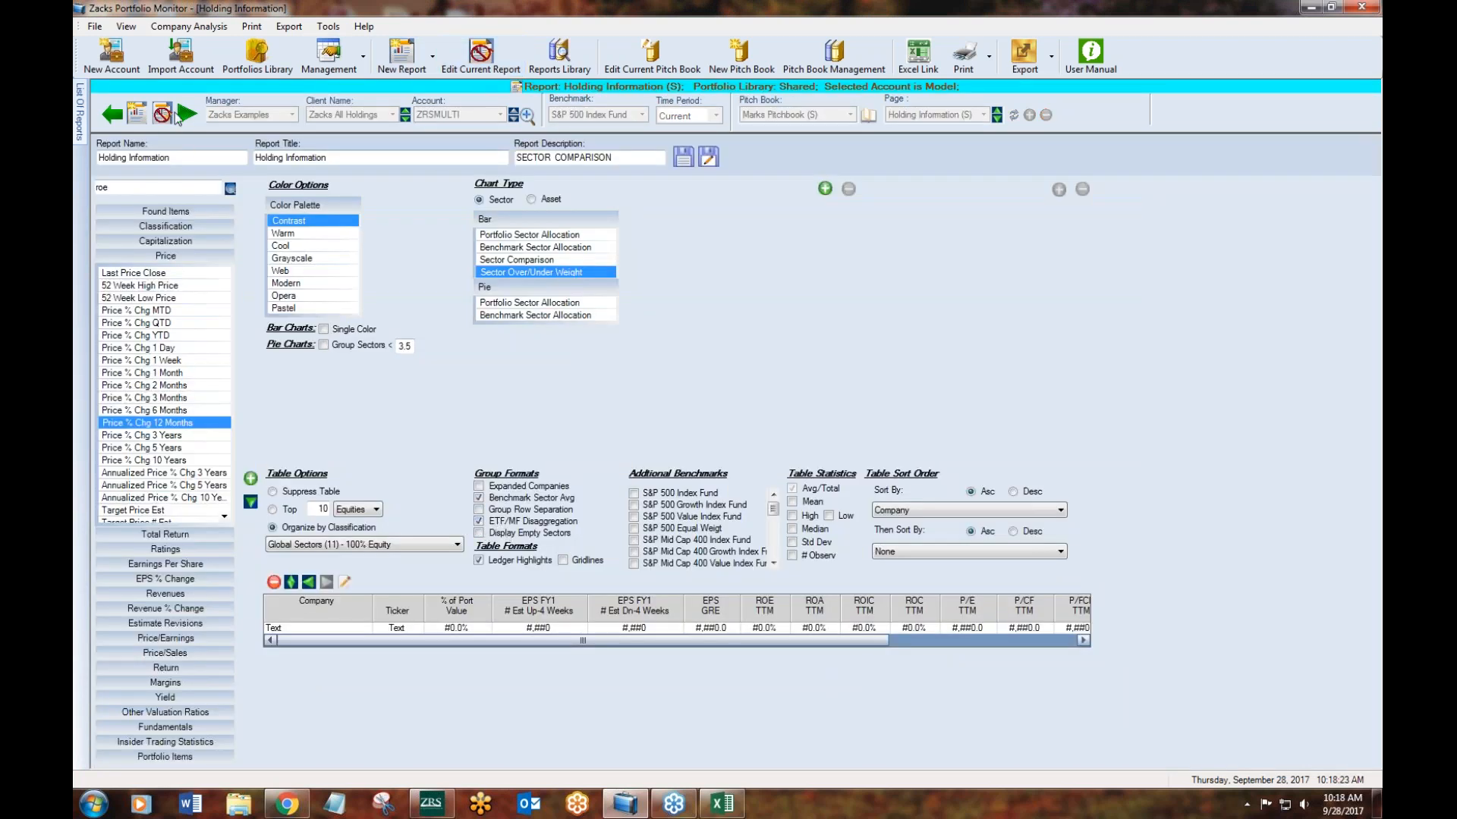
- Run the Holding Information report and highlight the exchange-traded fund holdings listed under Consumer Discretionary
{"action": "left_click", "coordinate": [188, 115]}
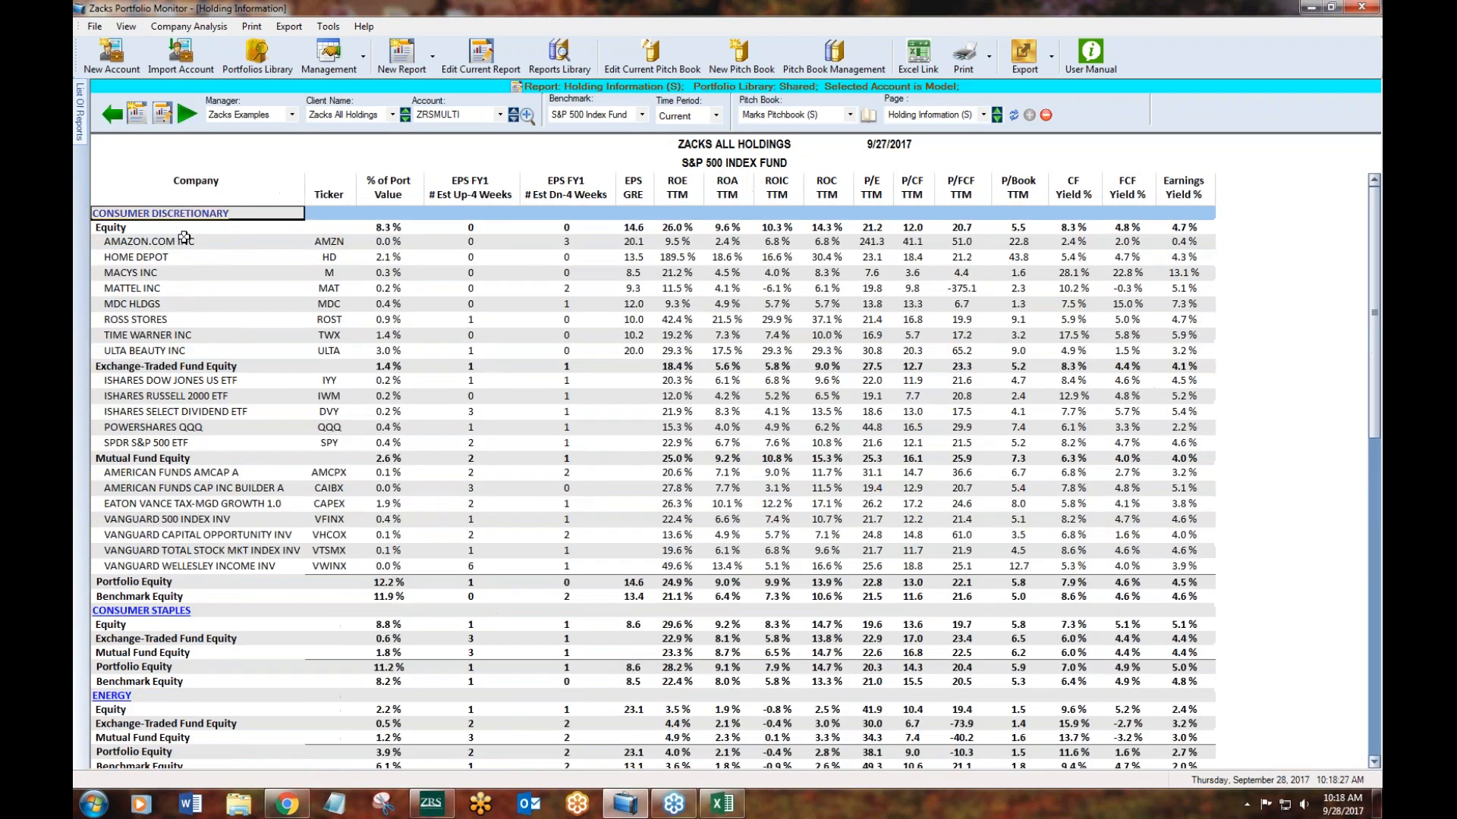
{"action": "left_click_drag", "start_coordinate": [167, 380], "coordinate": [1175, 440]}
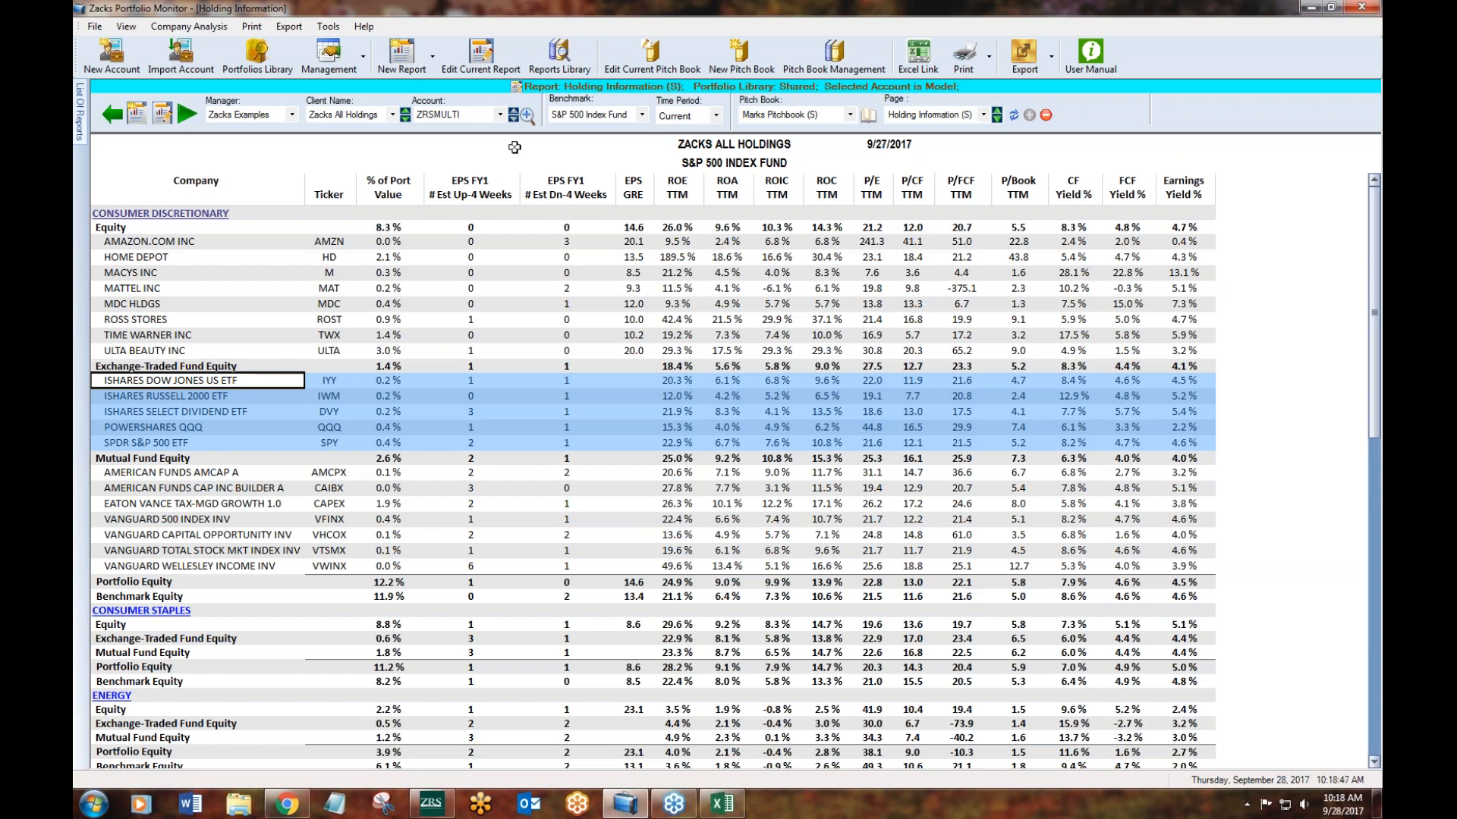
- Create a new Characteristic Comparison report for the Zacks All Holdings account
{"action": "left_click", "coordinate": [480, 55]}
{"action": "left_click", "coordinate": [415, 56]}
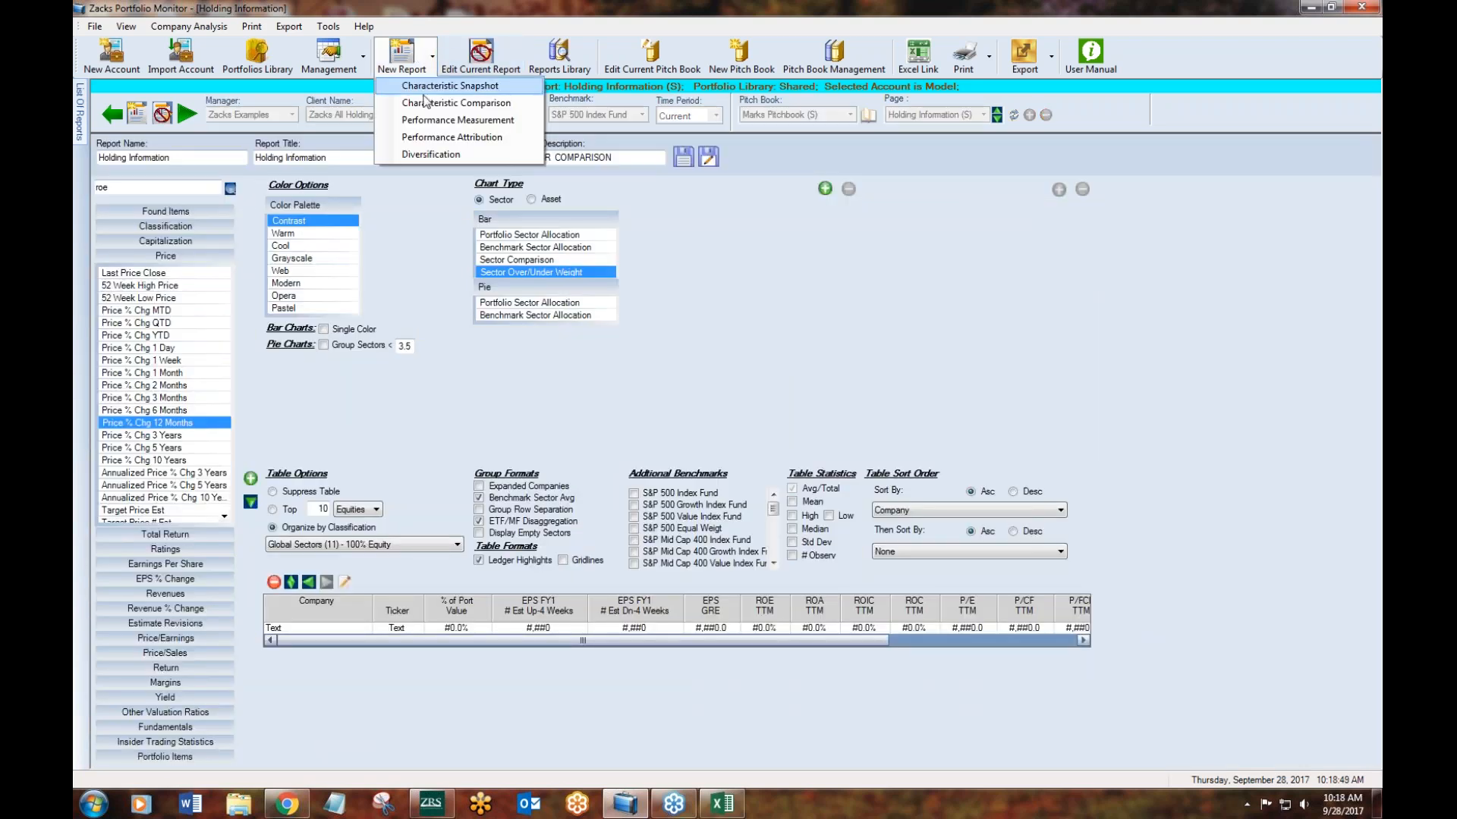
{"action": "left_click", "coordinate": [425, 104]}
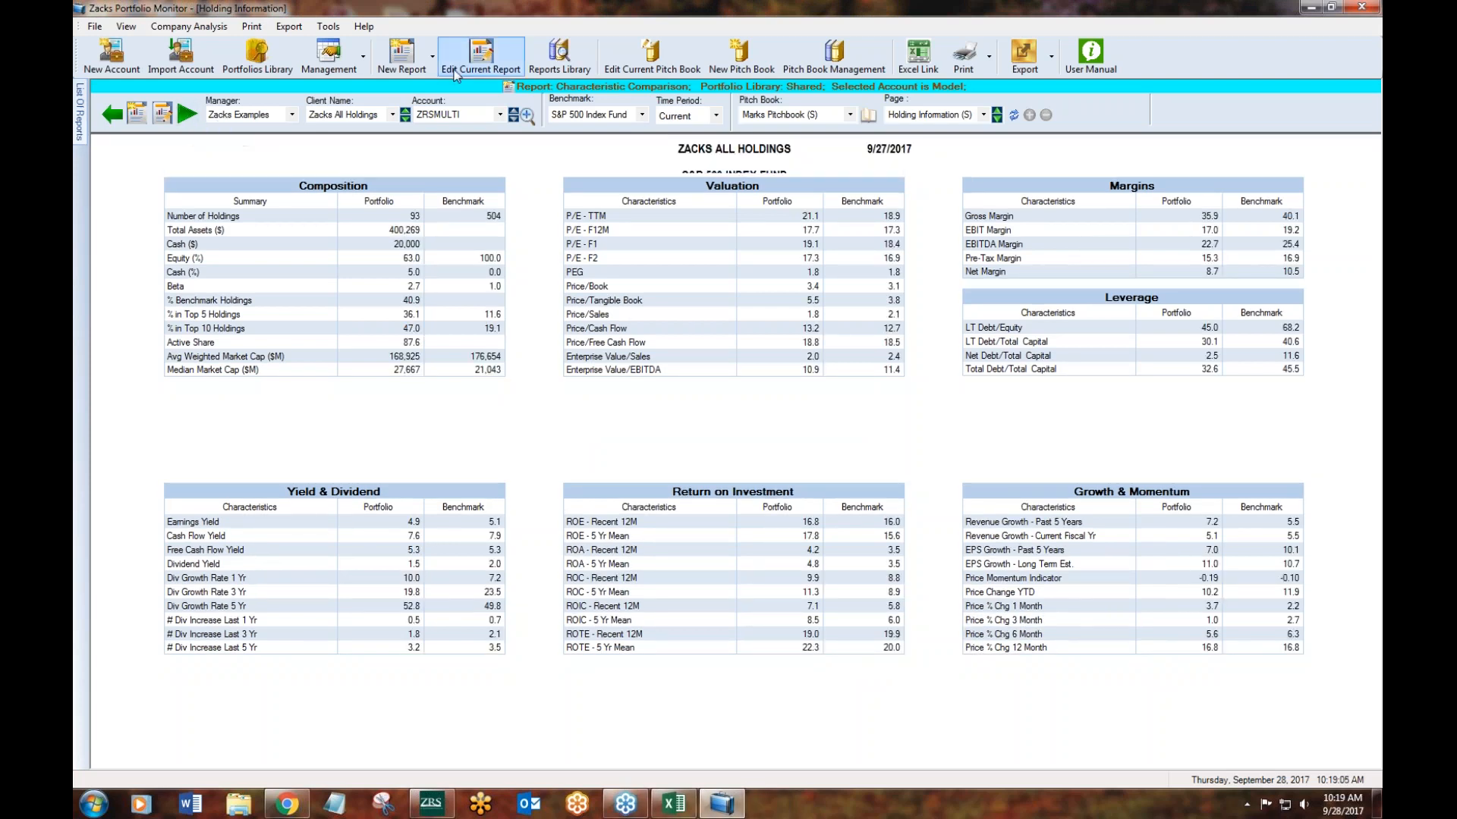
- Change the client to Equity Example and run the Characteristic Comparison report for the ZRSEQUITY account
{"action": "left_click", "coordinate": [436, 114]}
{"action": "left_click", "coordinate": [353, 112]}
{"action": "left_click", "coordinate": [352, 114]}
{"action": "left_click", "coordinate": [349, 139]}
{"action": "left_click", "coordinate": [187, 114]}
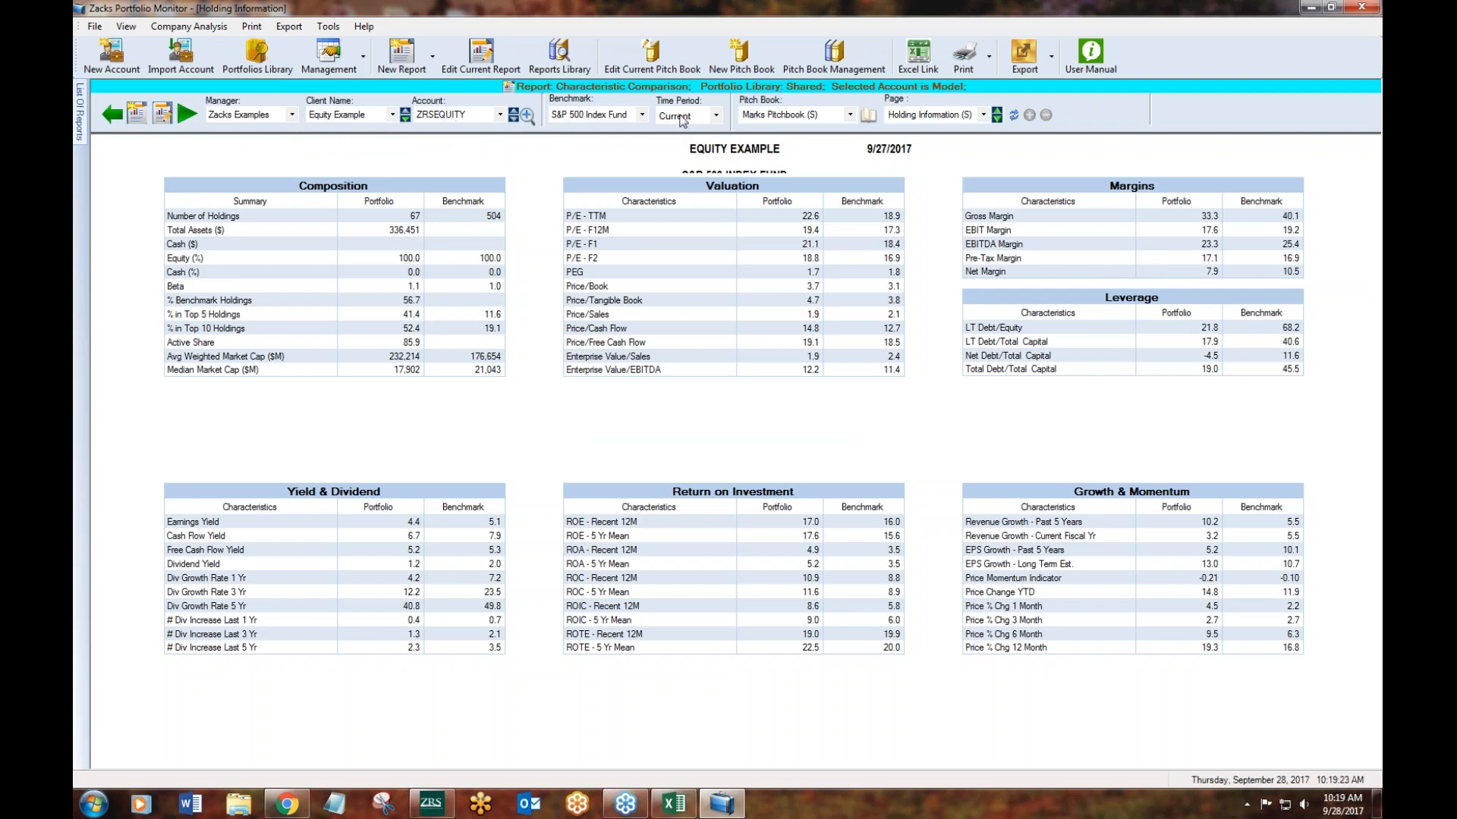
- Start a new Performance Measurement report
{"action": "left_click", "coordinate": [410, 63]}
{"action": "left_click", "coordinate": [410, 62]}
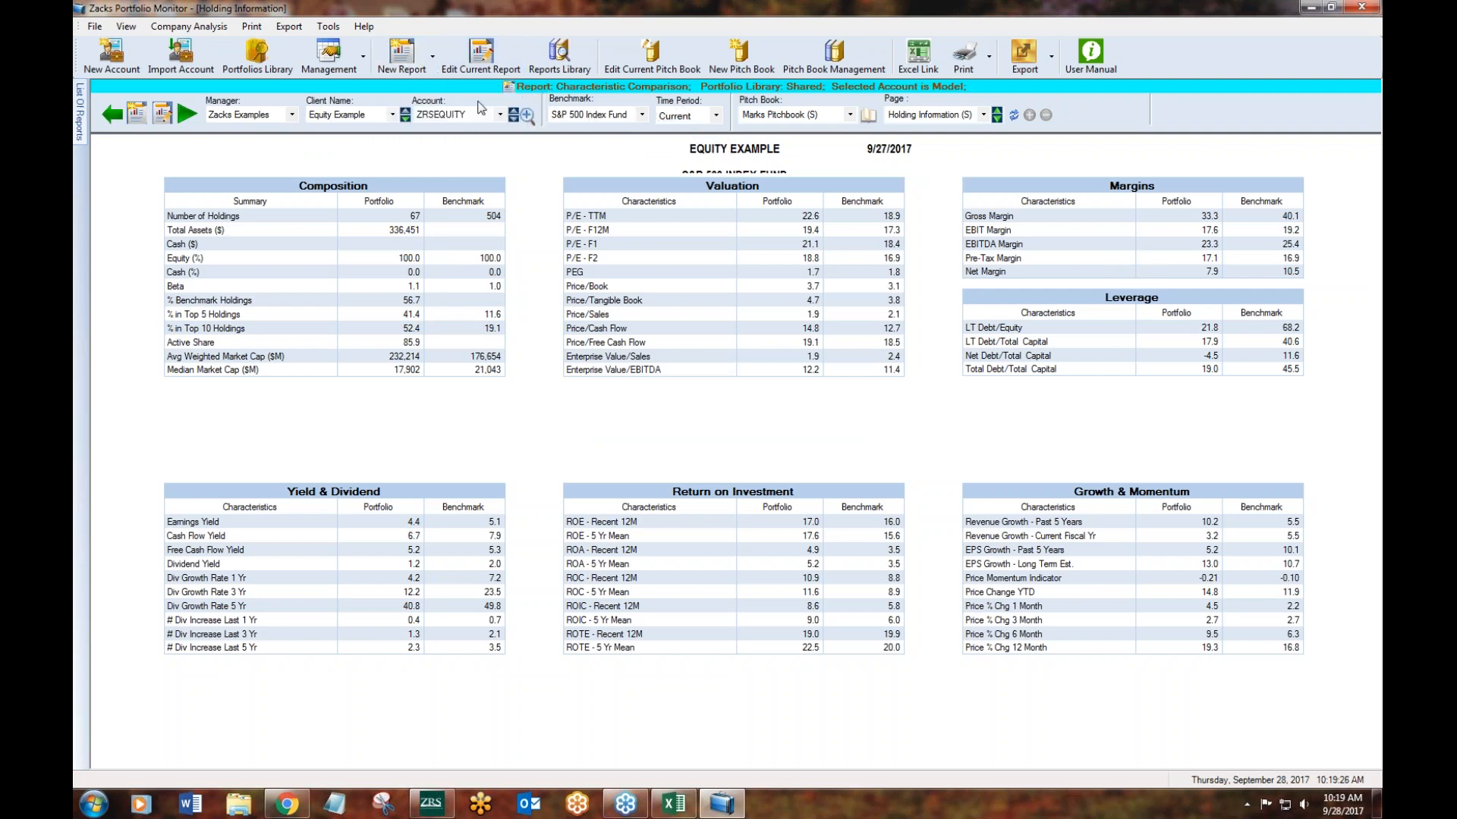
{"action": "left_click", "coordinate": [410, 63]}
{"action": "left_click", "coordinate": [444, 123]}
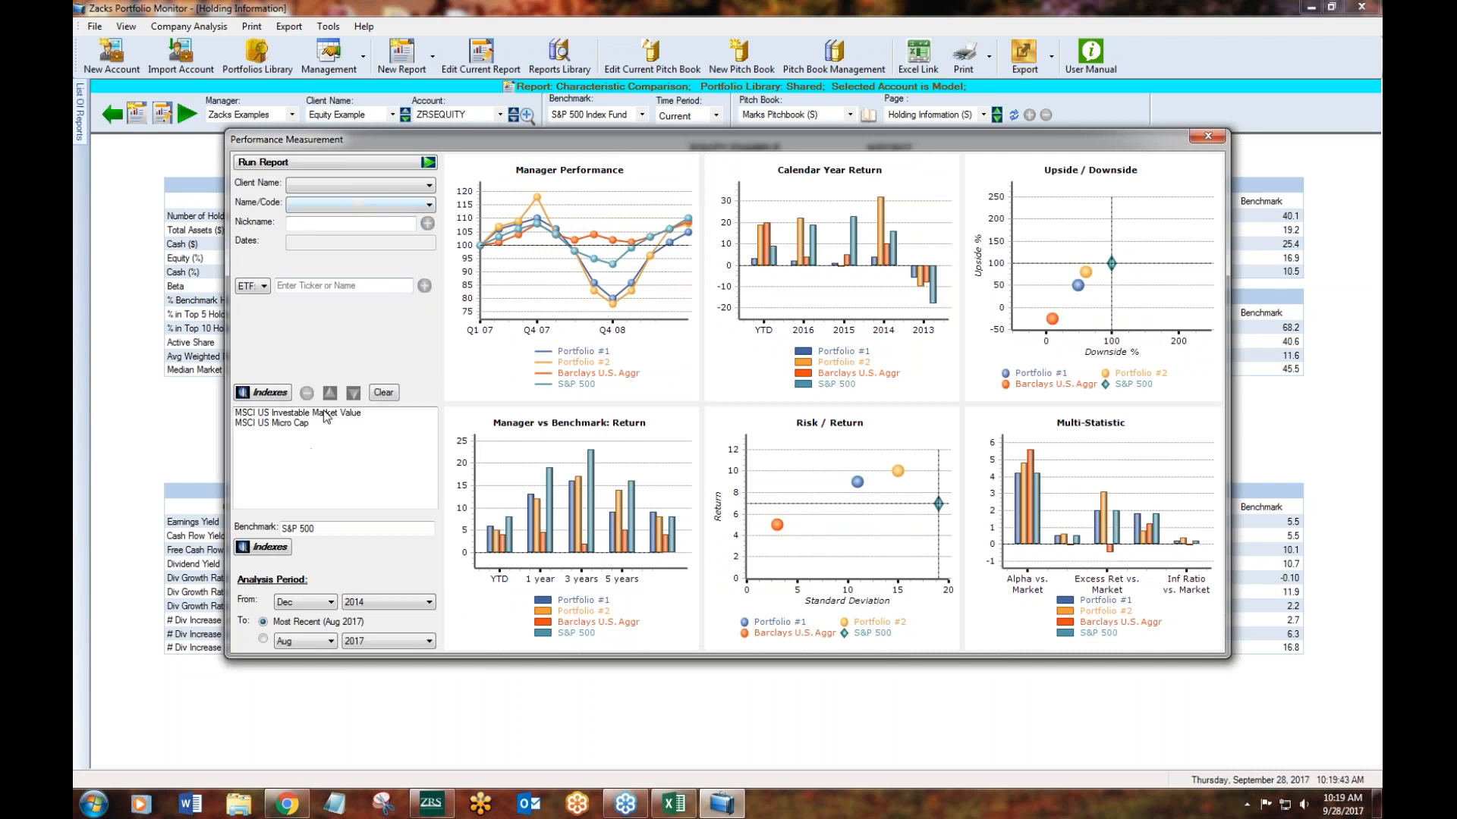
- Select MSCI US Micro Cap in the index list and browse the equity and debt indexes offered in the indices explorer
{"action": "left_click", "coordinate": [282, 427]}
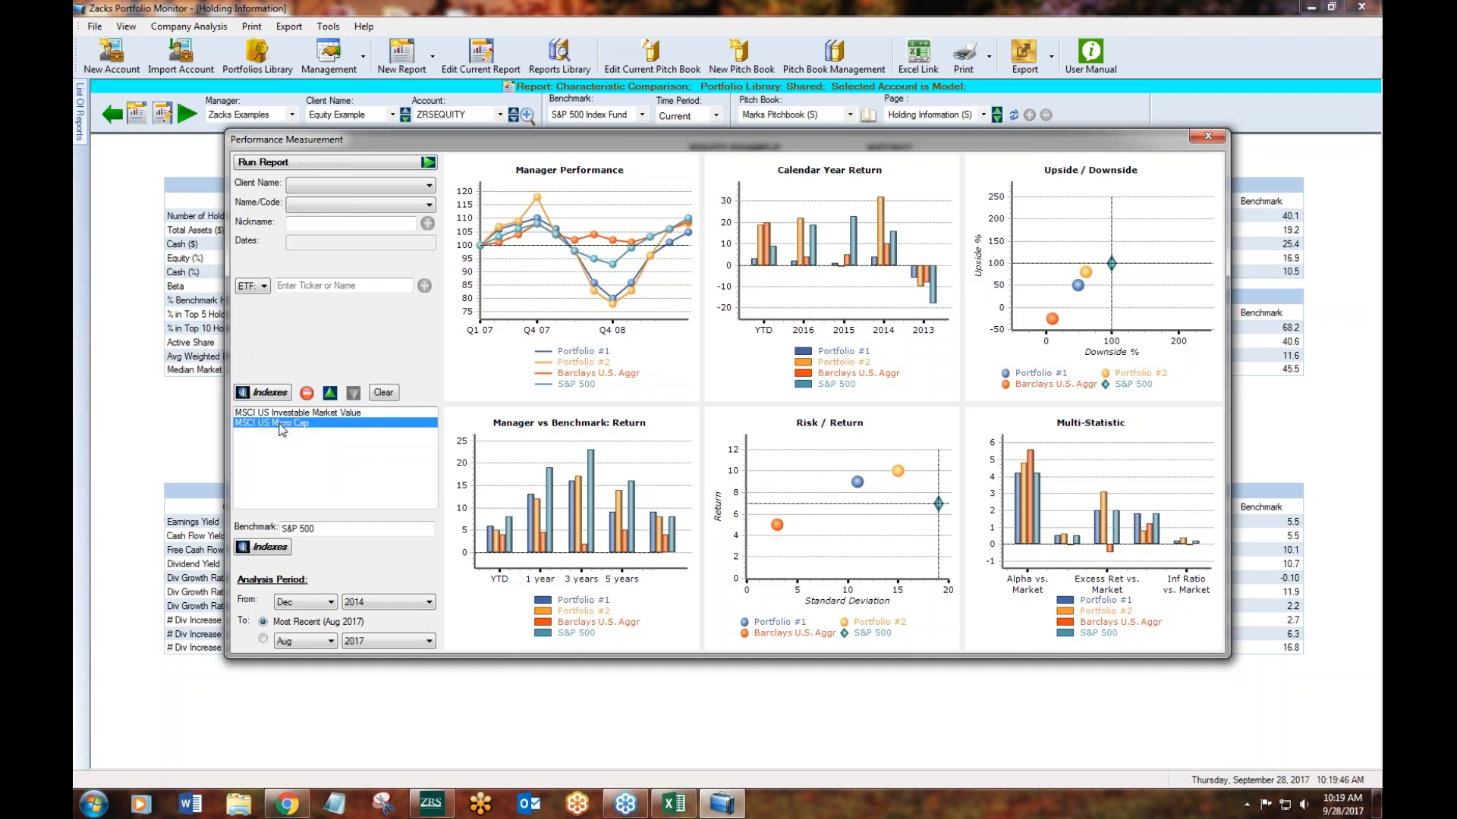
{"action": "left_click", "coordinate": [278, 394]}
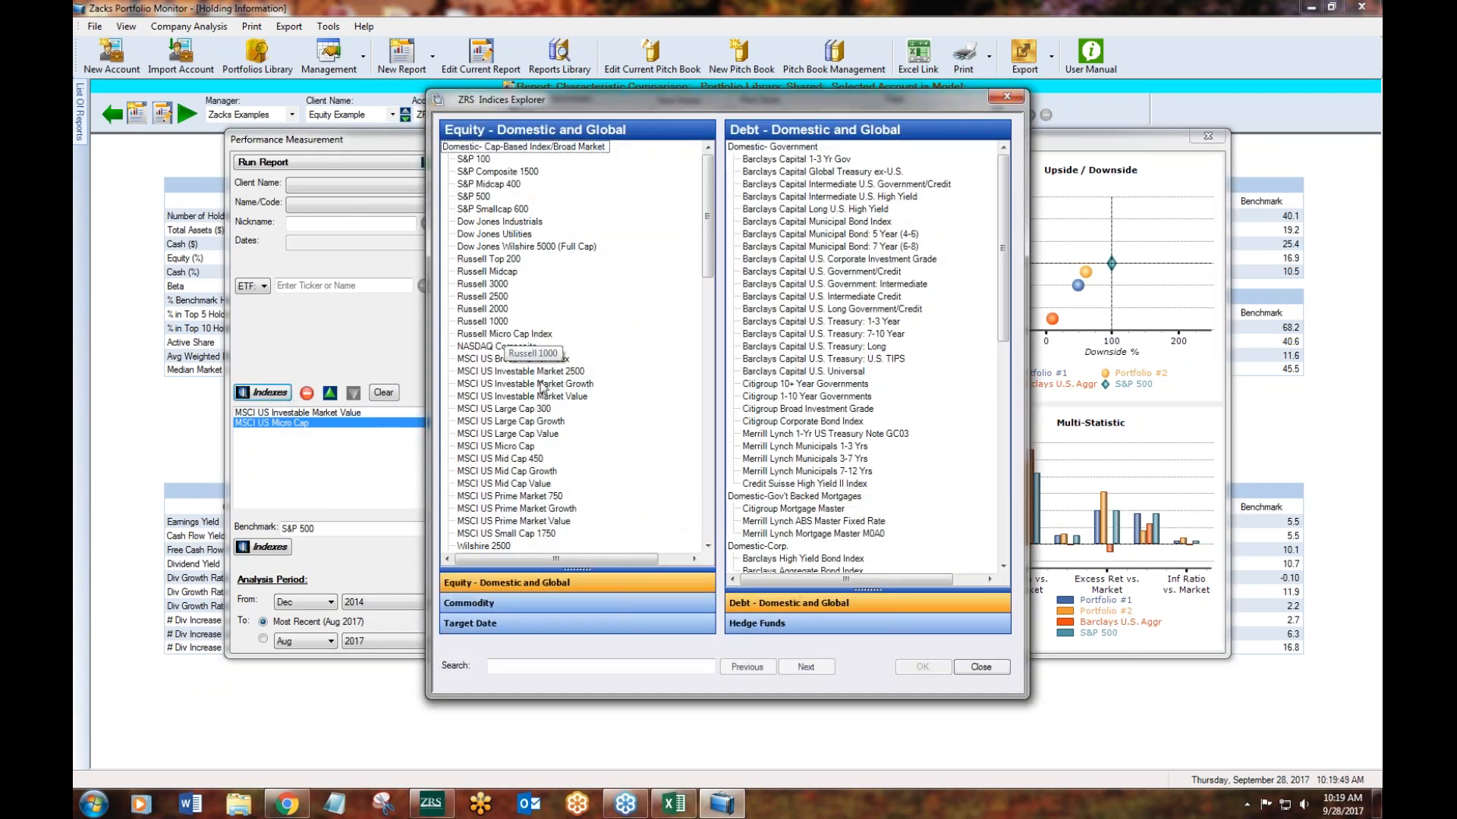
{"action": "scroll", "coordinate": [692, 451], "scroll_direction": "down", "scroll_amount": 15}
{"action": "scroll", "coordinate": [693, 450], "scroll_direction": "up", "scroll_amount": 15}
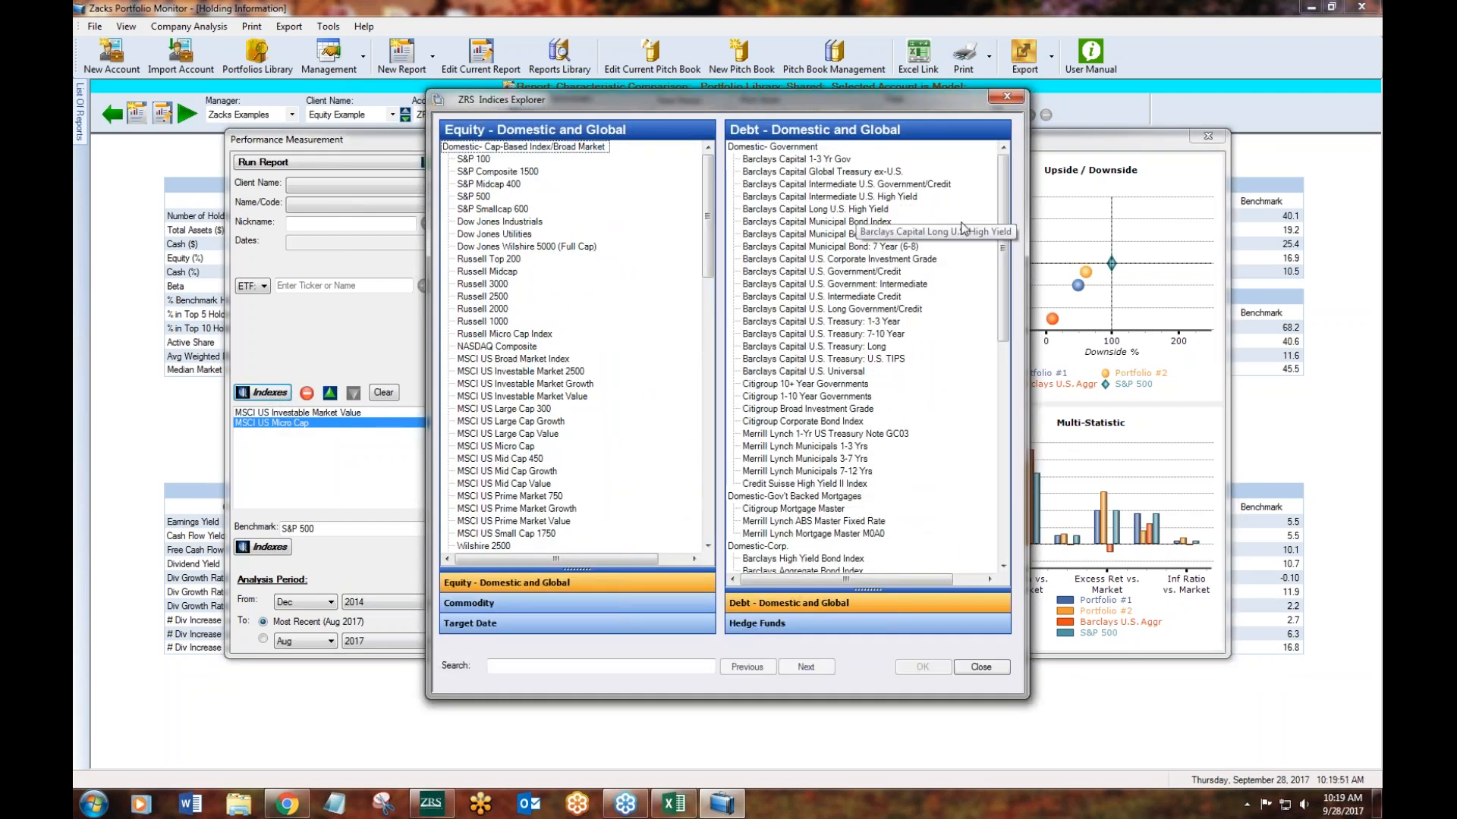
{"action": "scroll", "coordinate": [1005, 197], "scroll_direction": "down", "scroll_amount": 15}
{"action": "left_click", "coordinate": [1007, 96]}
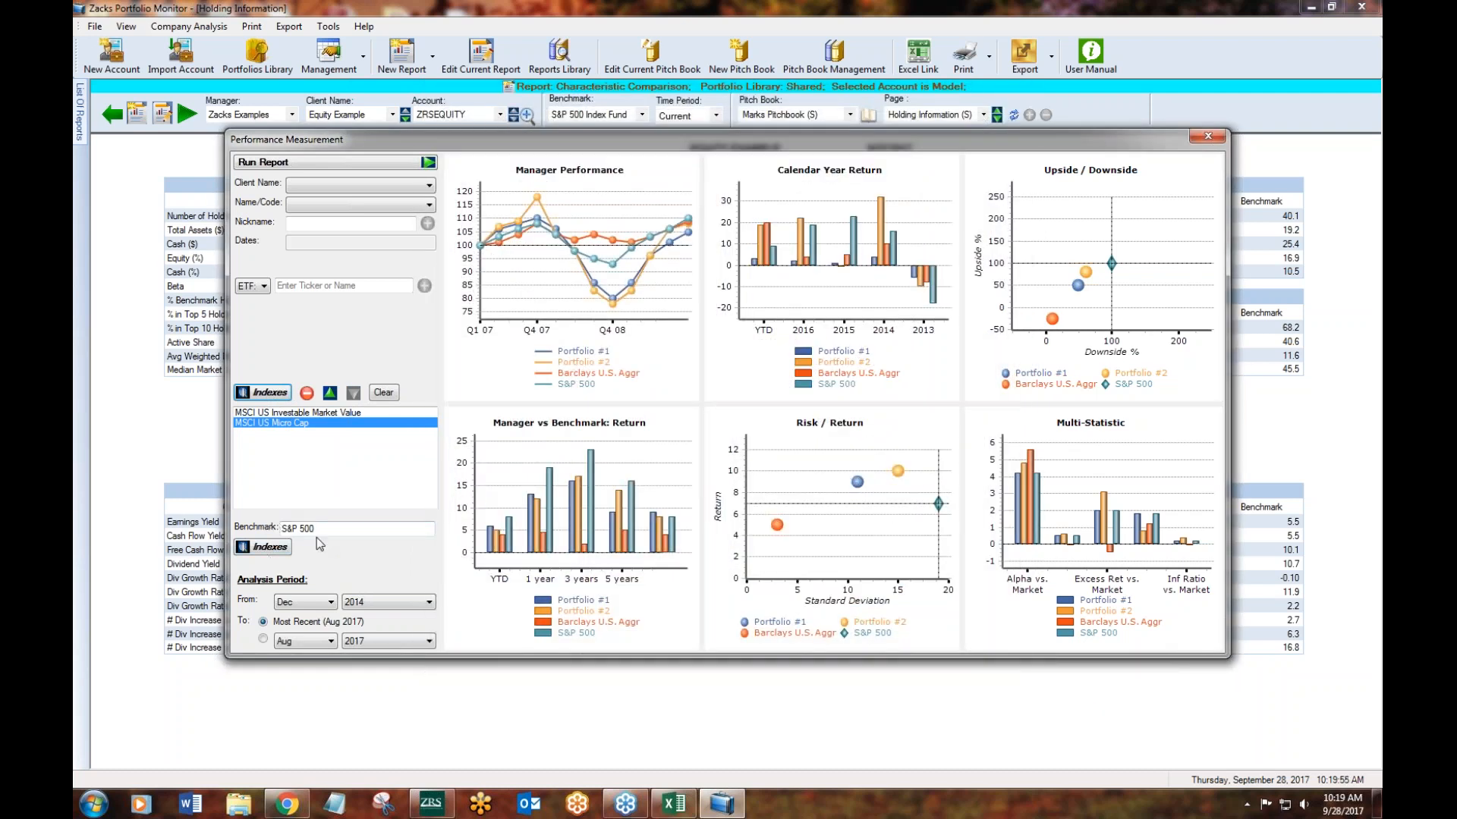
- Run the performance measurement against the S&P 500 benchmark and view the manager versus benchmark cumulative returns
{"action": "left_click", "coordinate": [293, 535]}
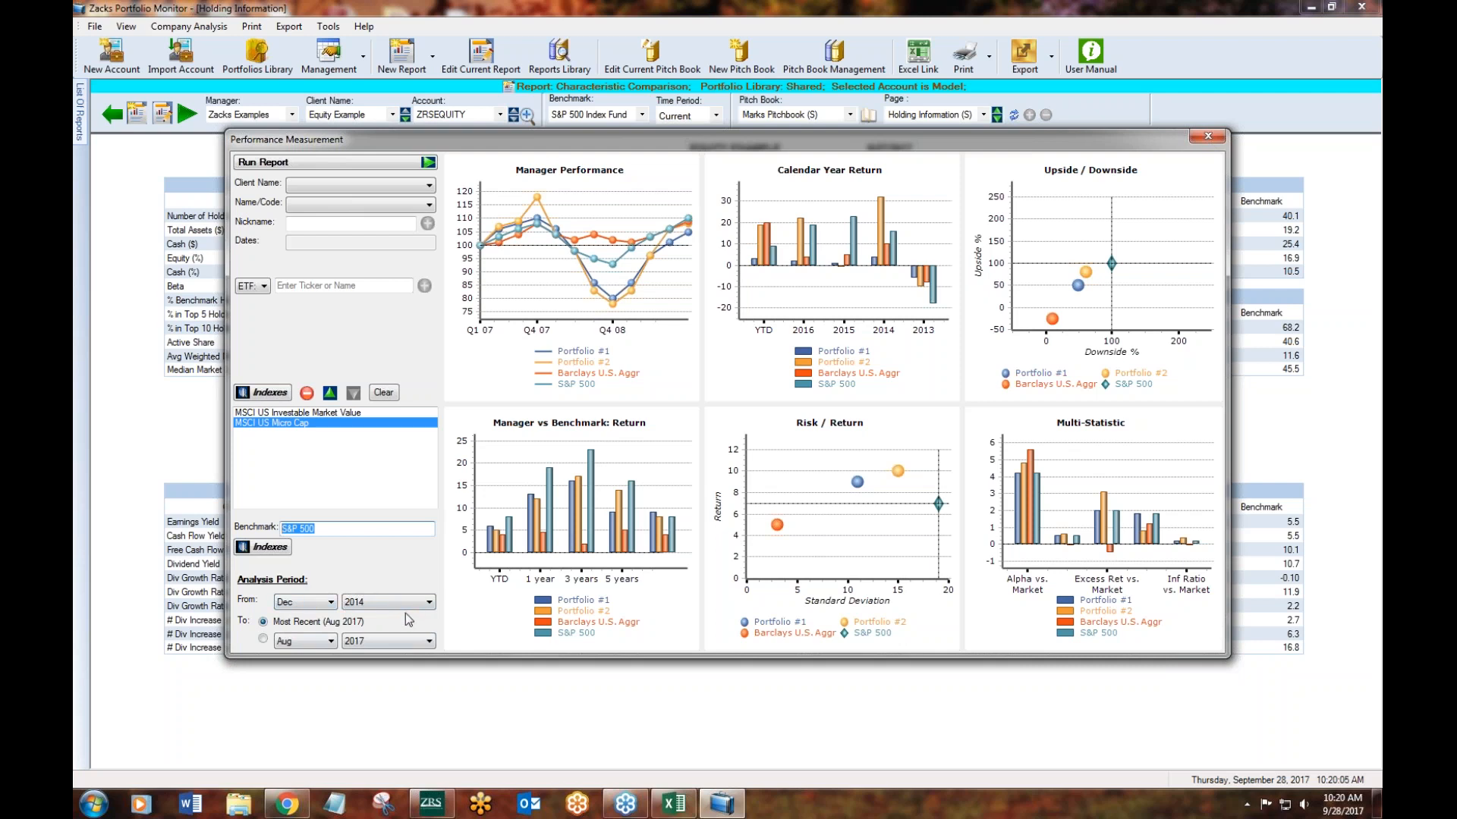
{"action": "left_click", "coordinate": [353, 166]}
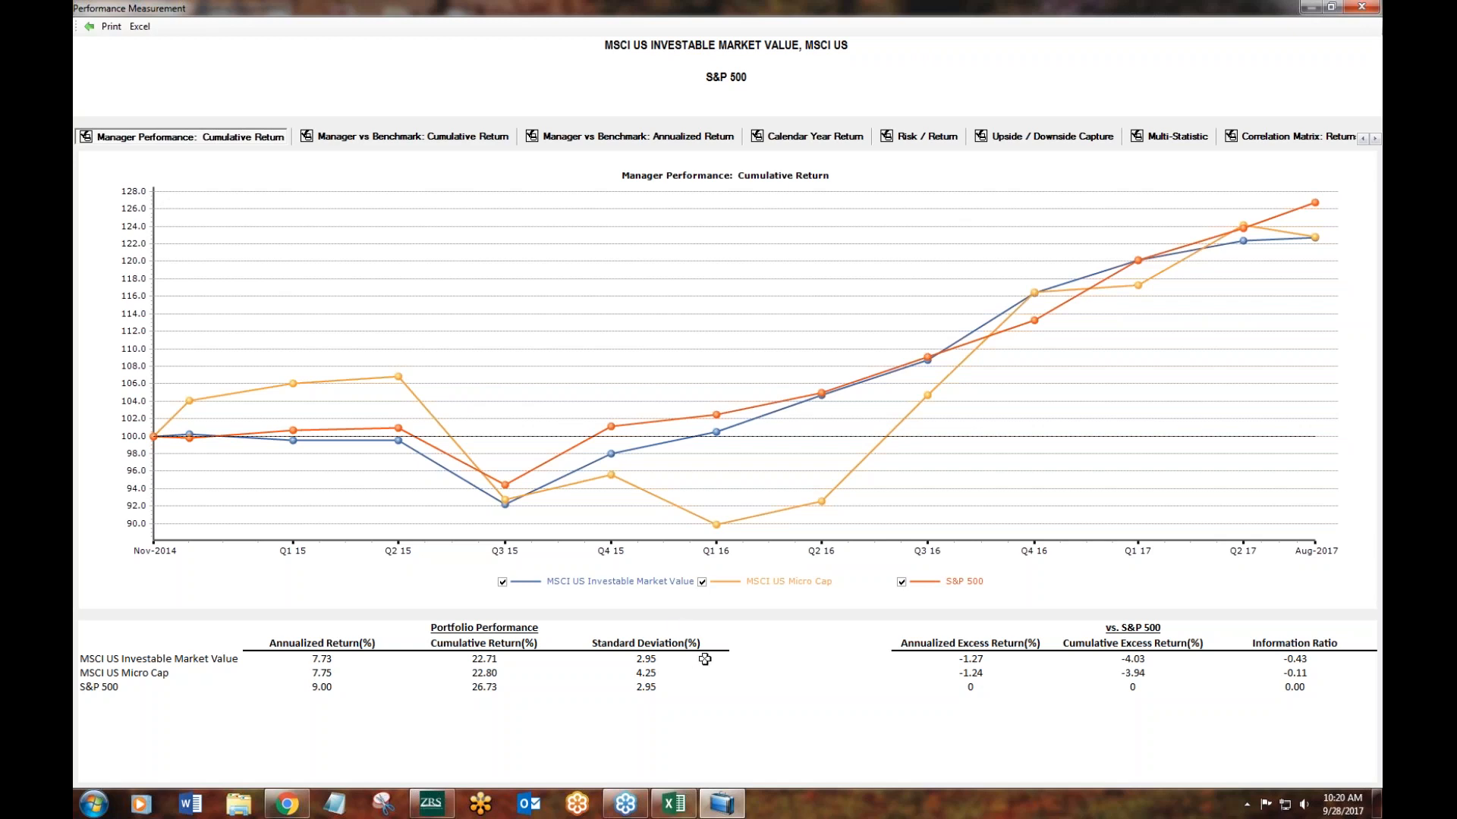
{"action": "left_click", "coordinate": [444, 138]}
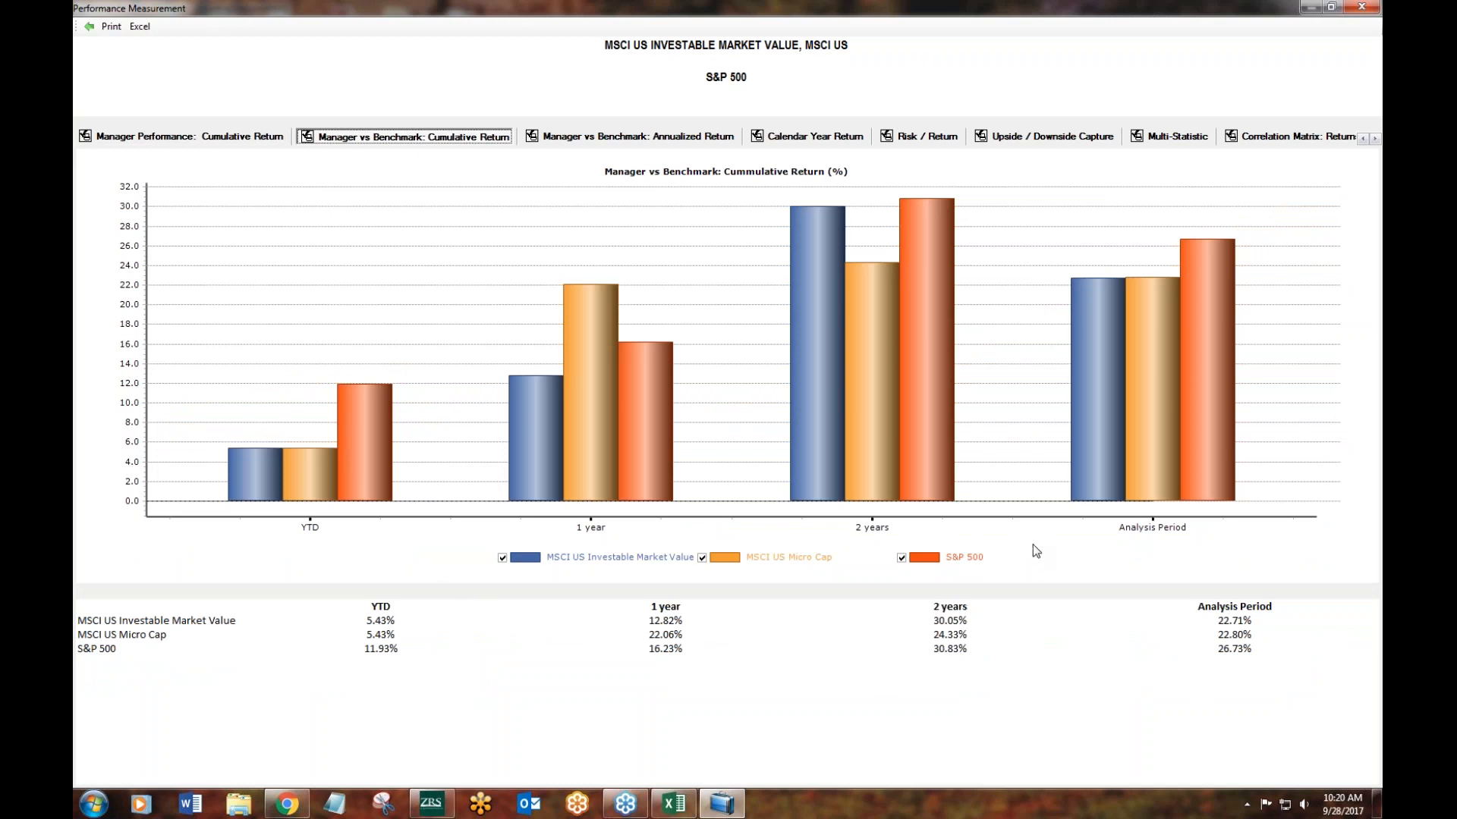
- Review the annualized return, calendar year return, risk/return, upside/downside capture, multi-statistic and correlation matrix pages
{"action": "left_click", "coordinate": [635, 139]}
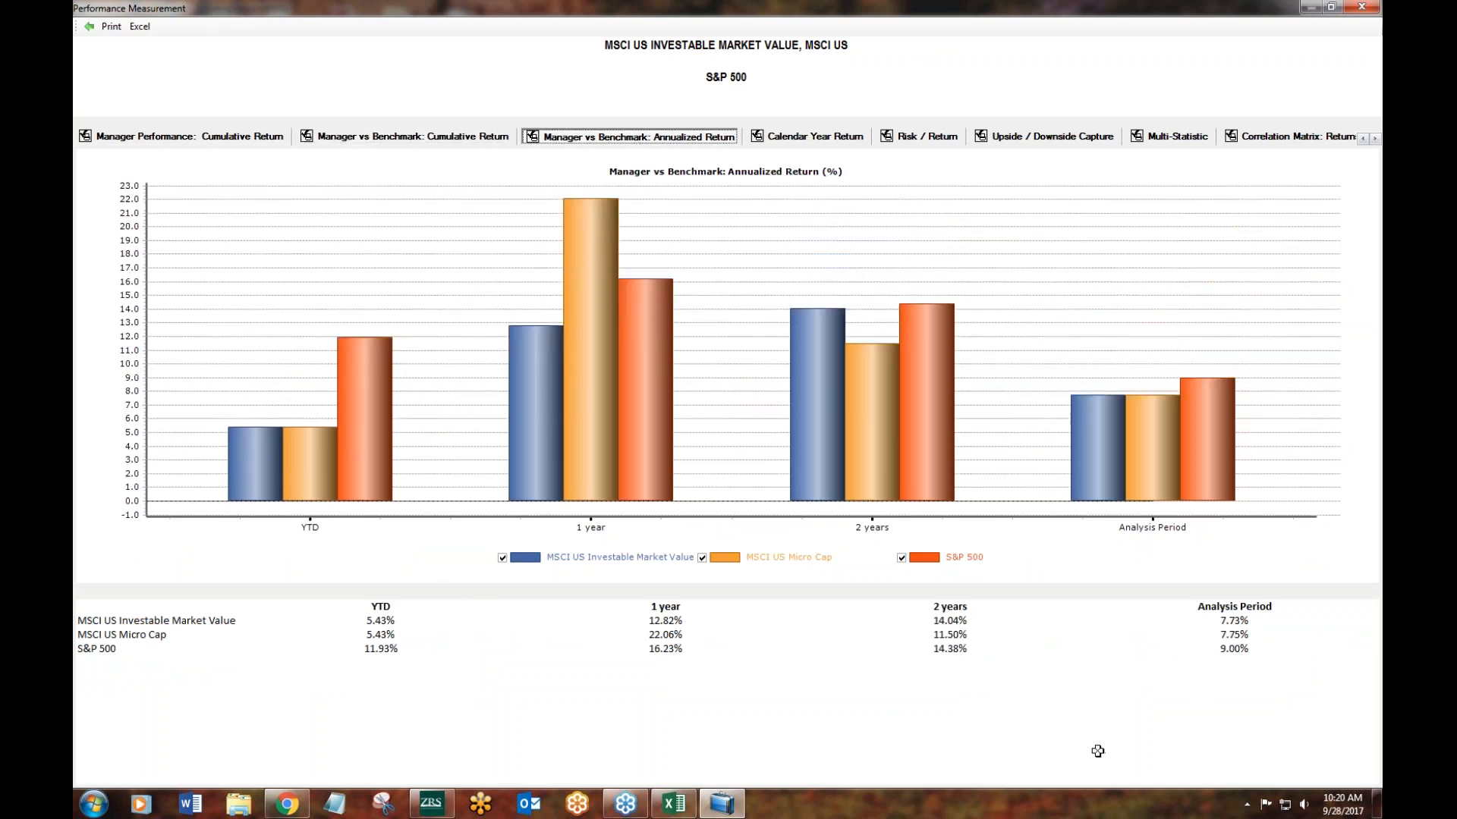
{"action": "left_click", "coordinate": [815, 139]}
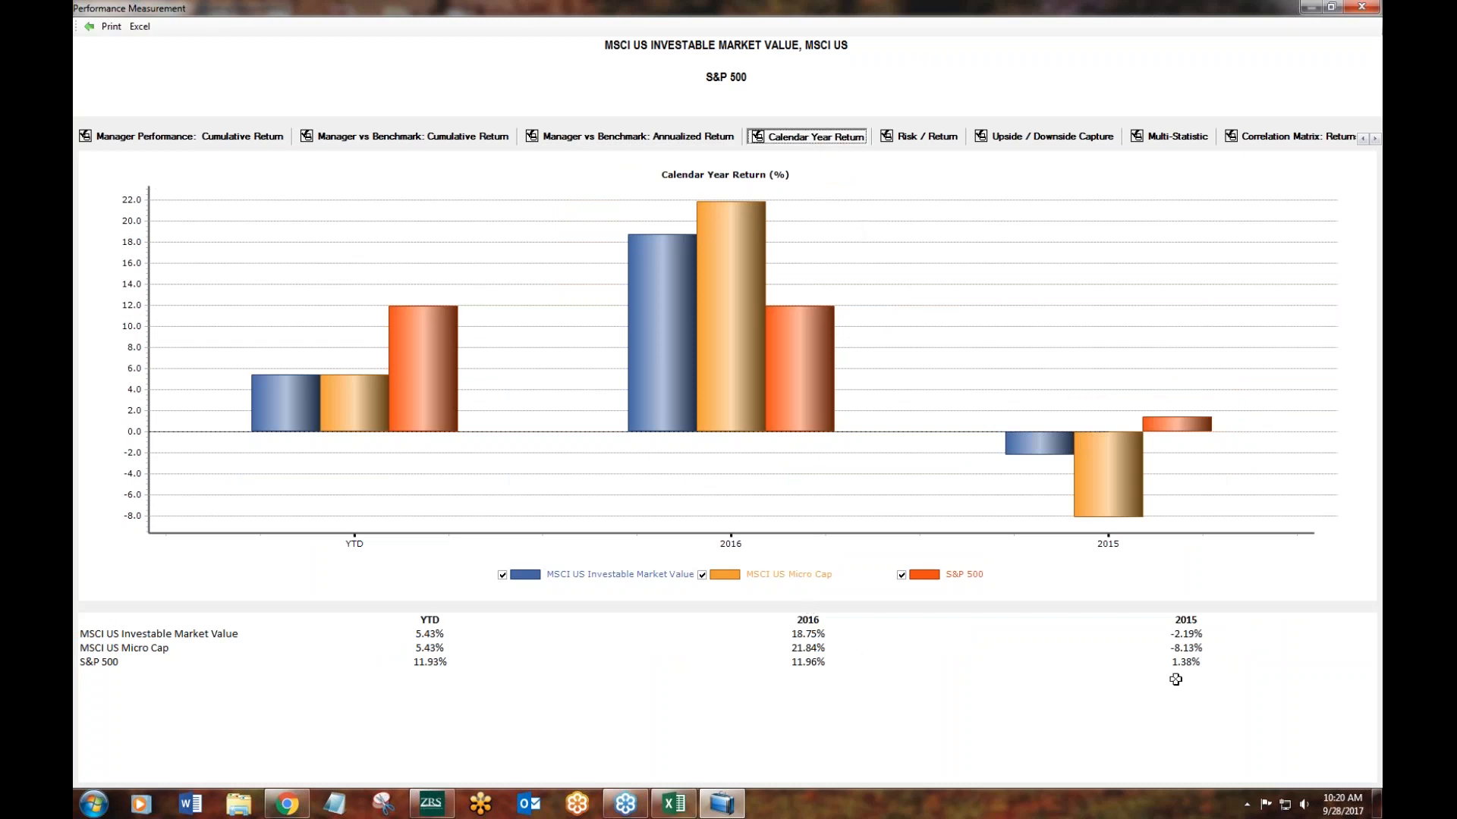
{"action": "left_click", "coordinate": [926, 138]}
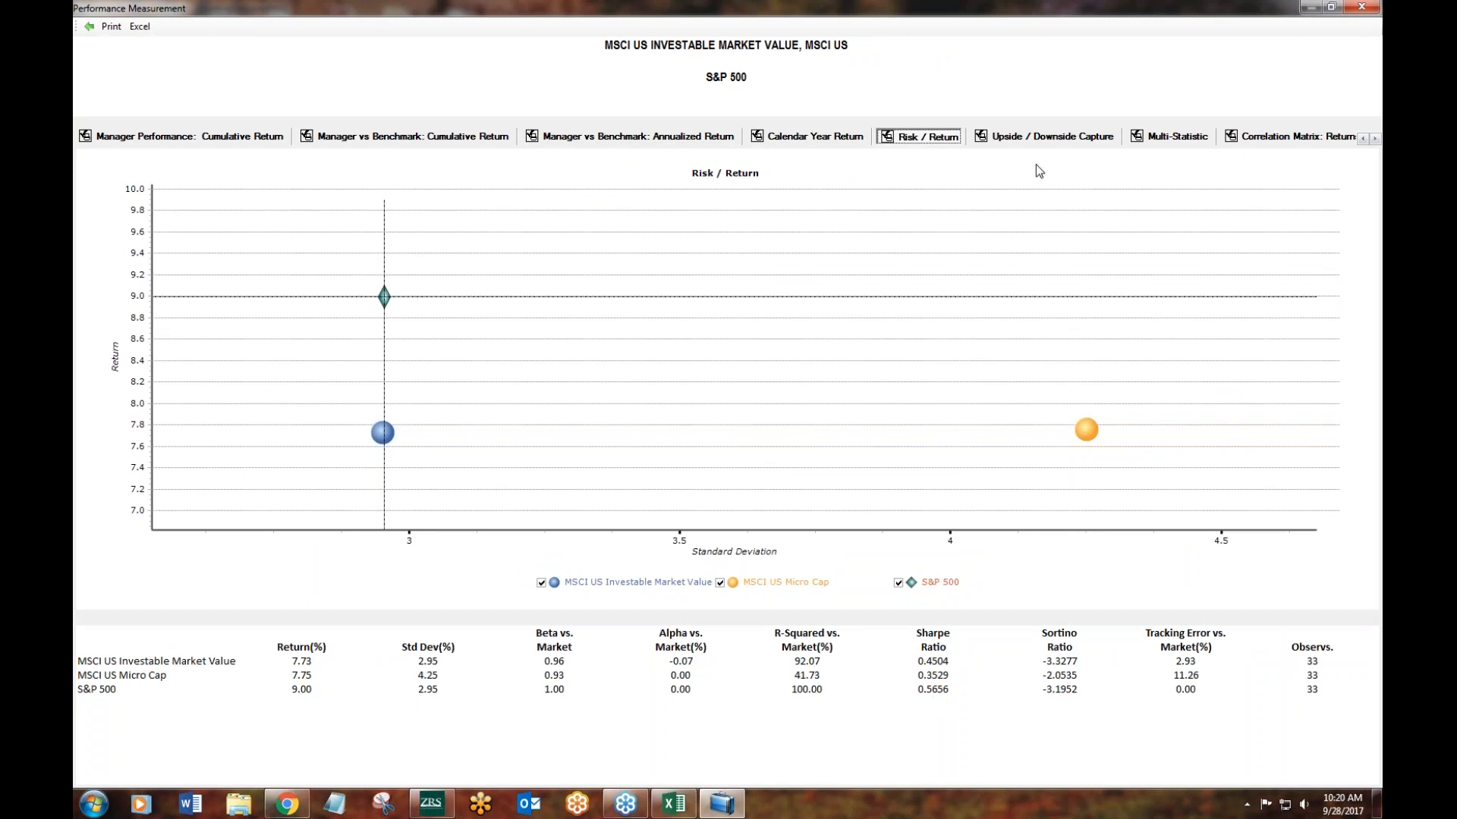
{"action": "left_click", "coordinate": [1038, 139]}
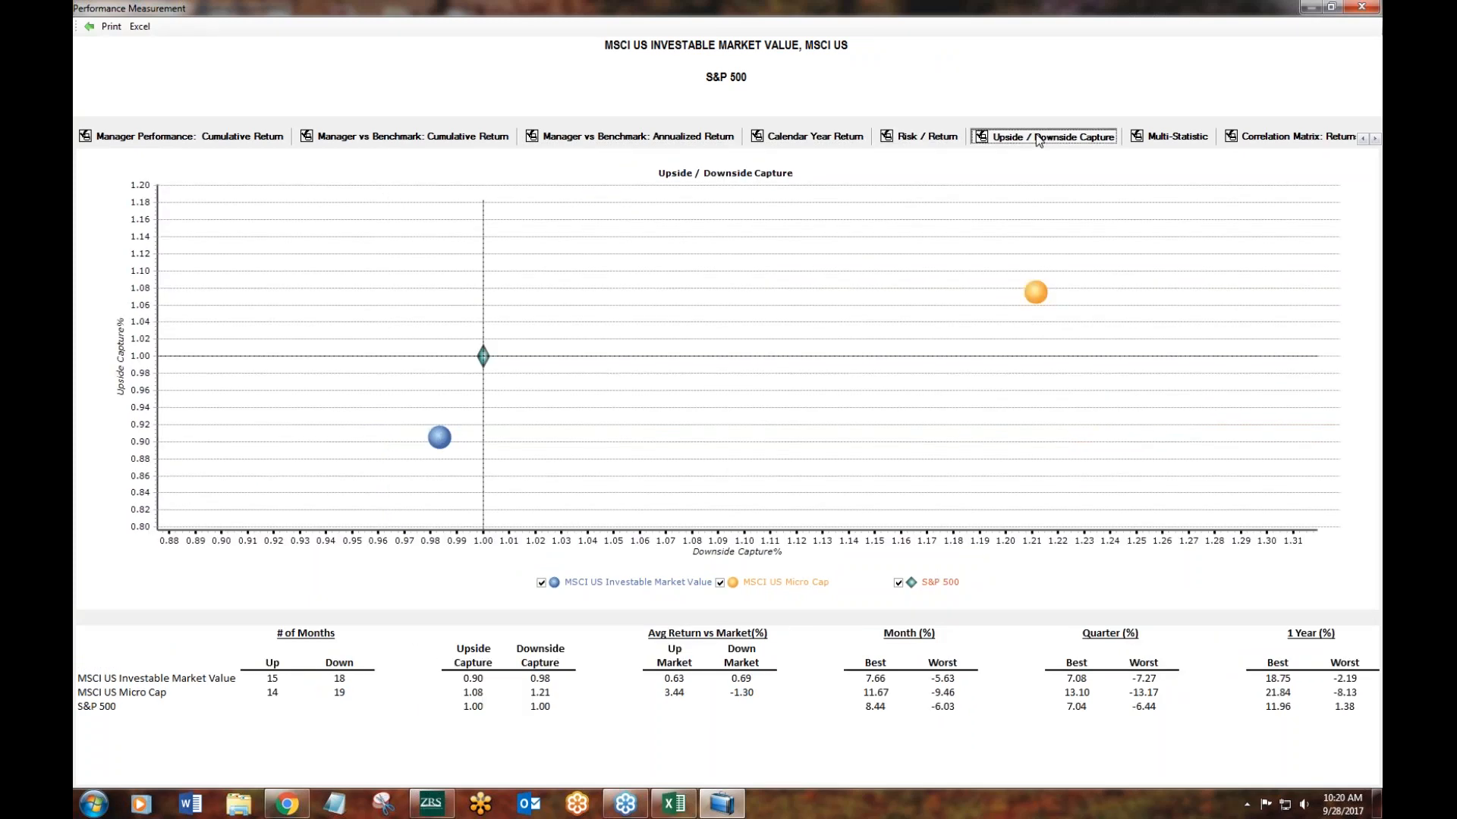
{"action": "left_click", "coordinate": [1193, 137]}
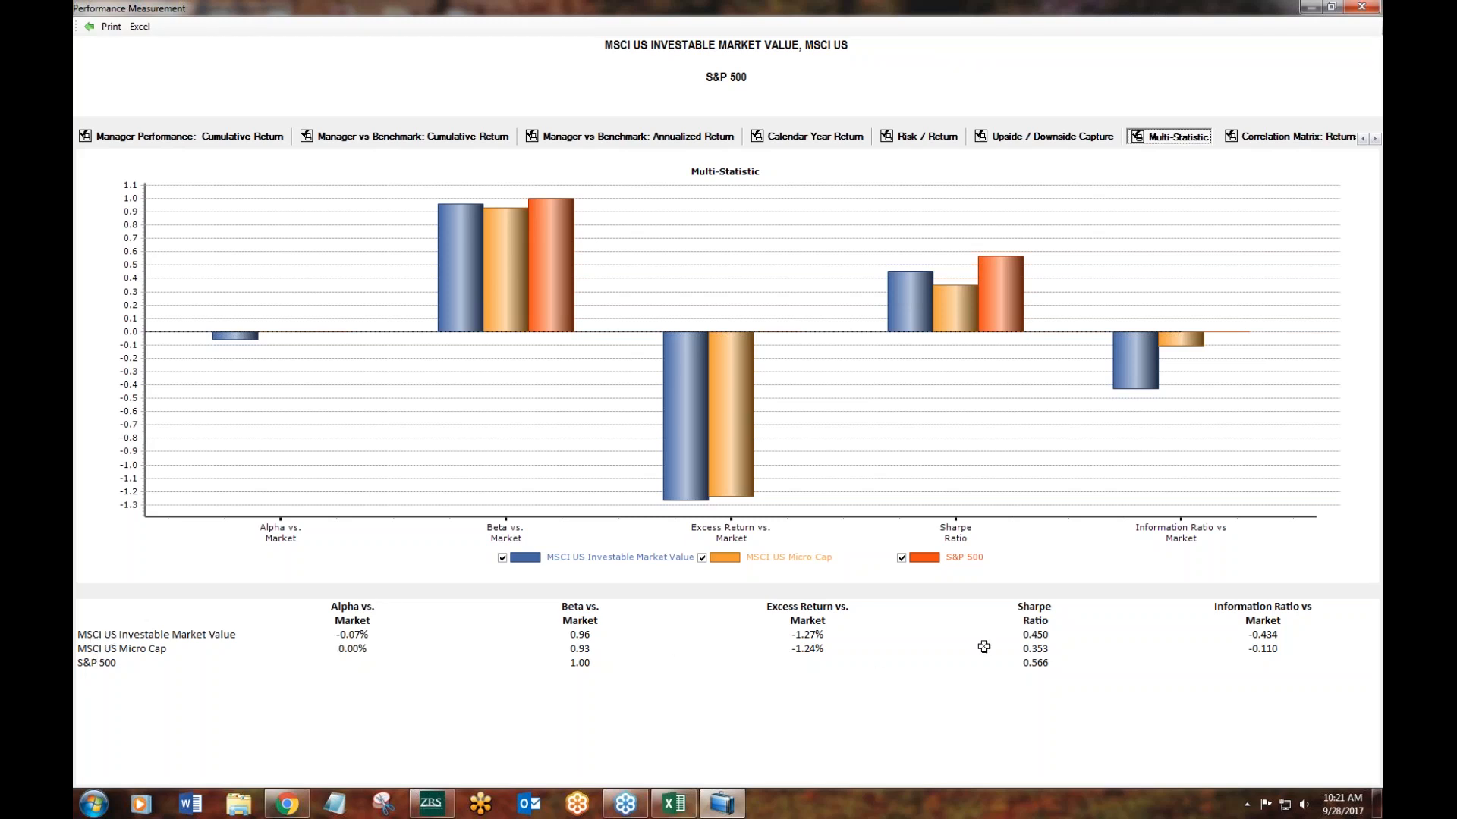
{"action": "left_click", "coordinate": [1262, 137]}
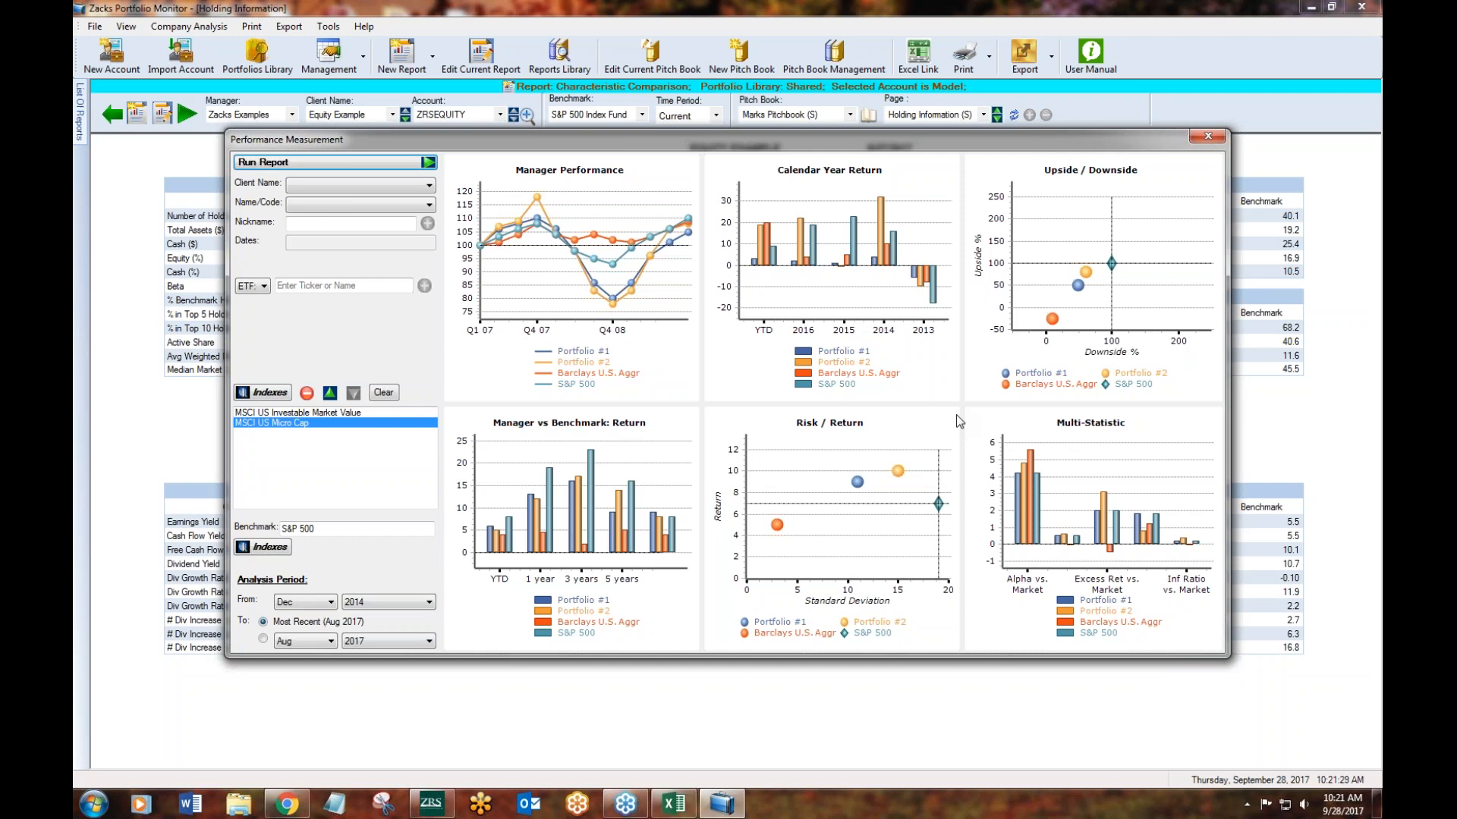
- Close the performance measurement setup and start a new Performance Attribution report
{"action": "left_click", "coordinate": [1207, 136]}
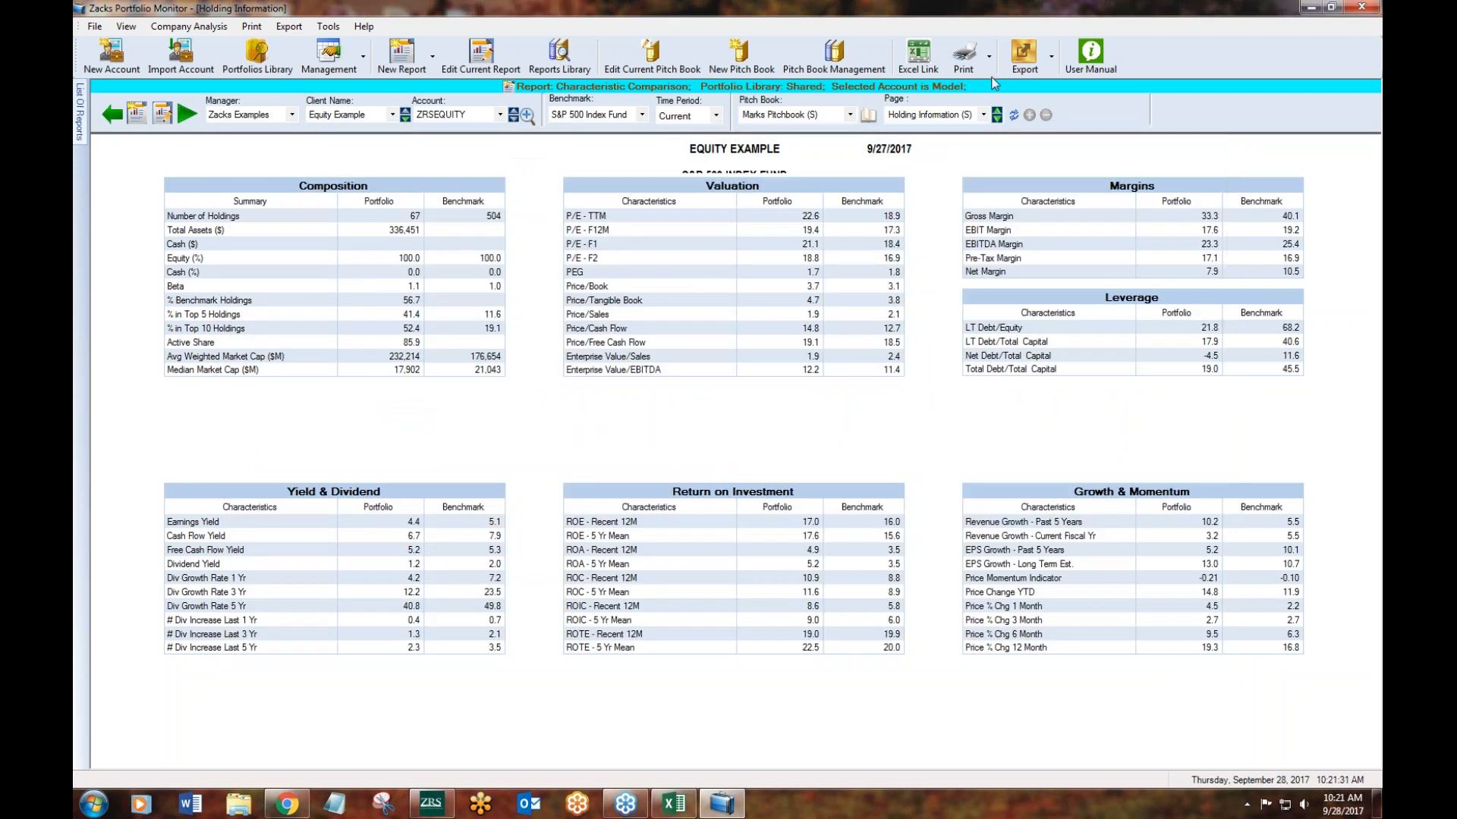
{"action": "left_click", "coordinate": [431, 57]}
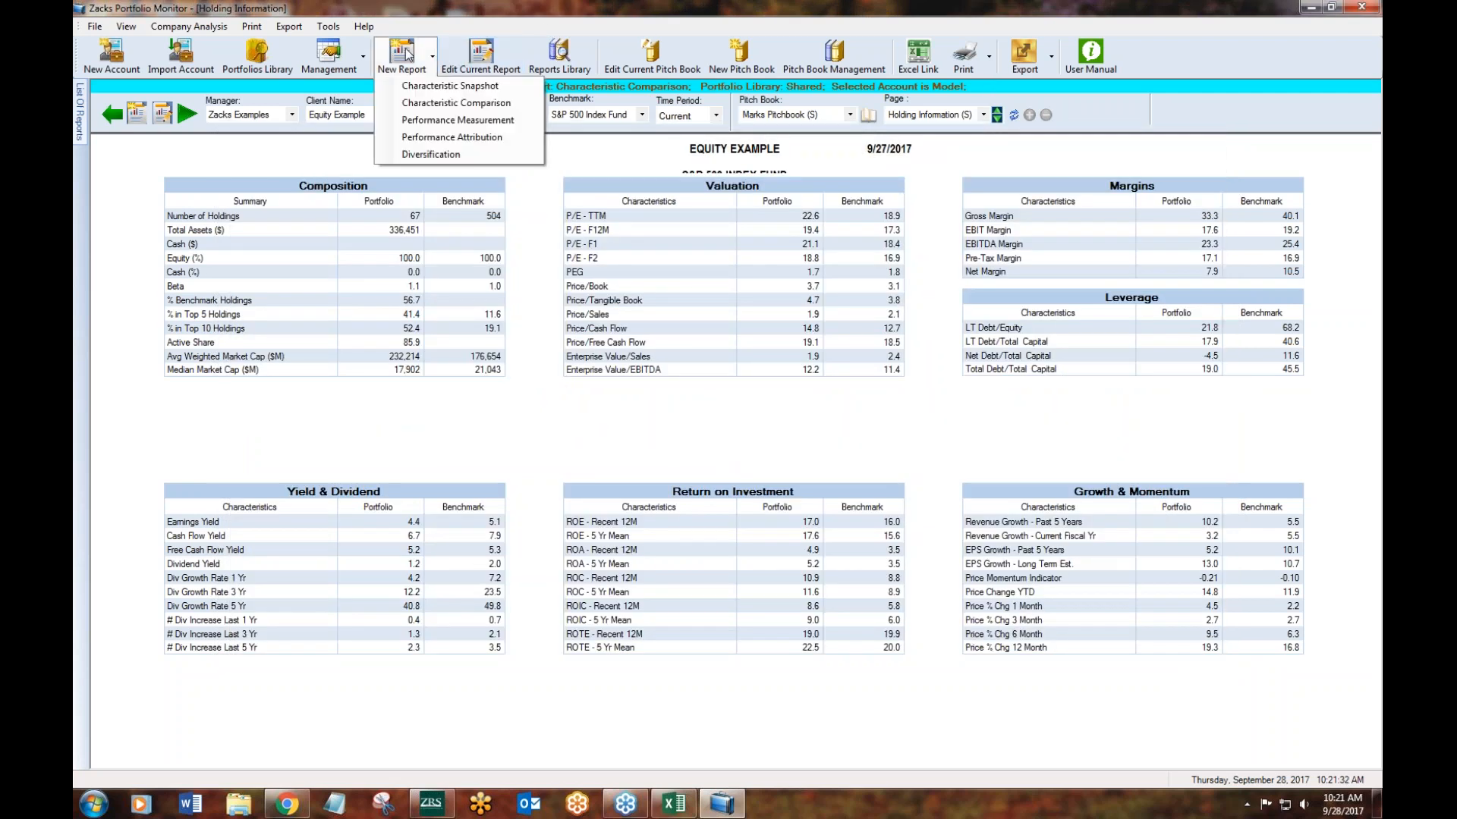
{"action": "left_click", "coordinate": [435, 136]}
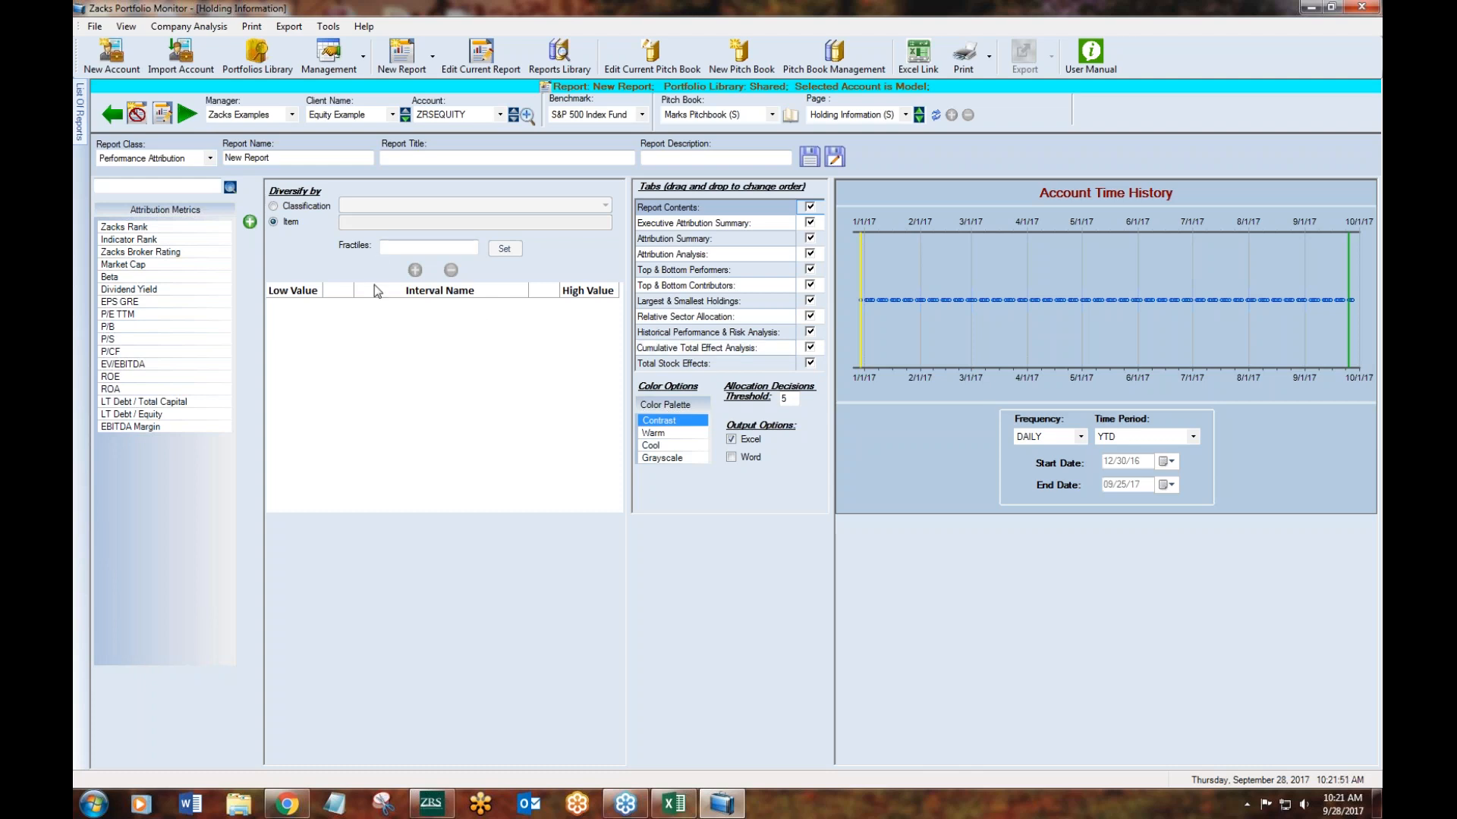
- Diversify the attribution report by the Market Cap item, split into 6 fractiles
{"action": "left_click", "coordinate": [272, 222]}
{"action": "left_click", "coordinate": [147, 265]}
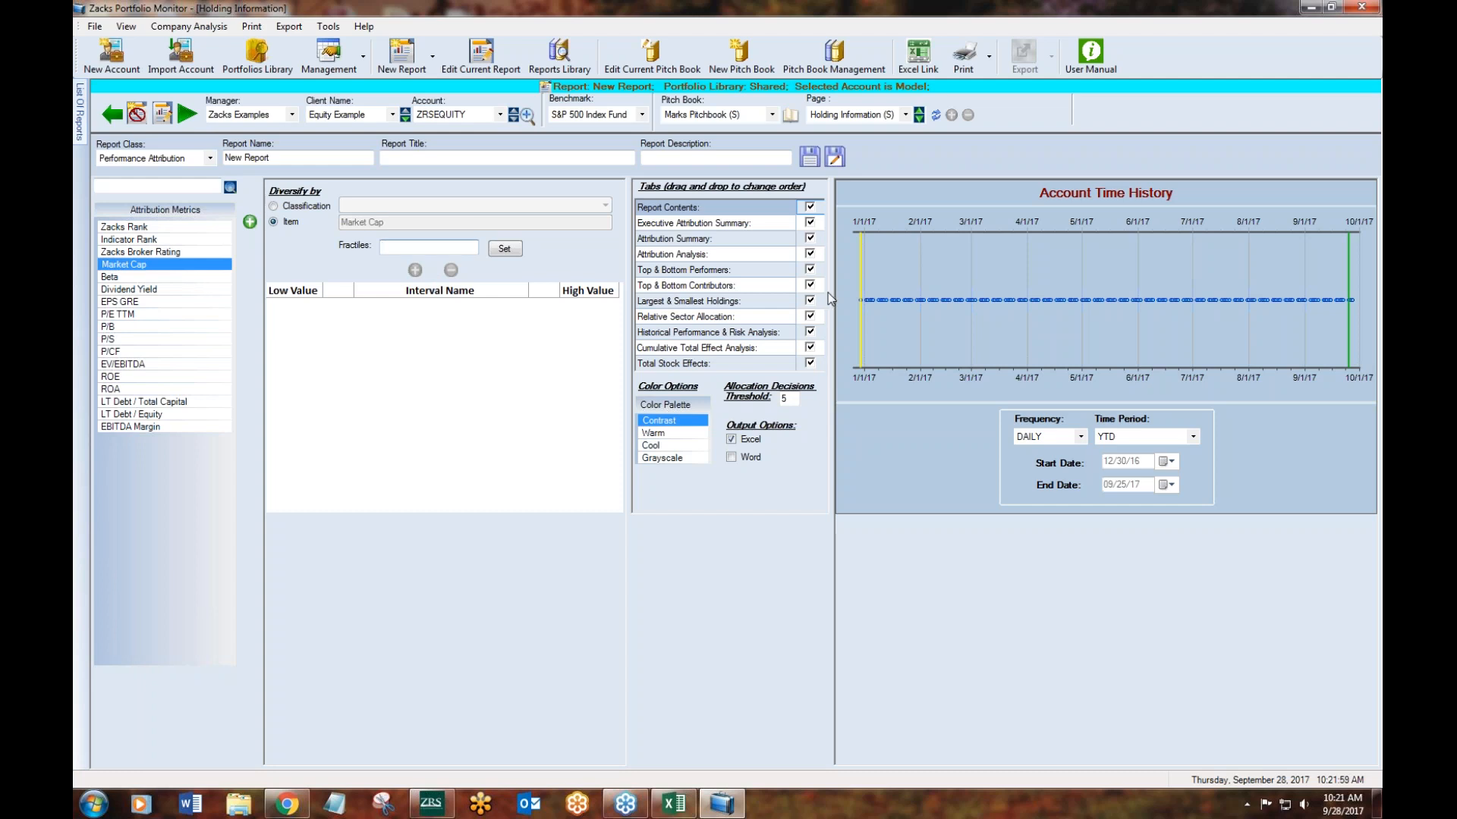
{"action": "left_click", "coordinate": [504, 249]}
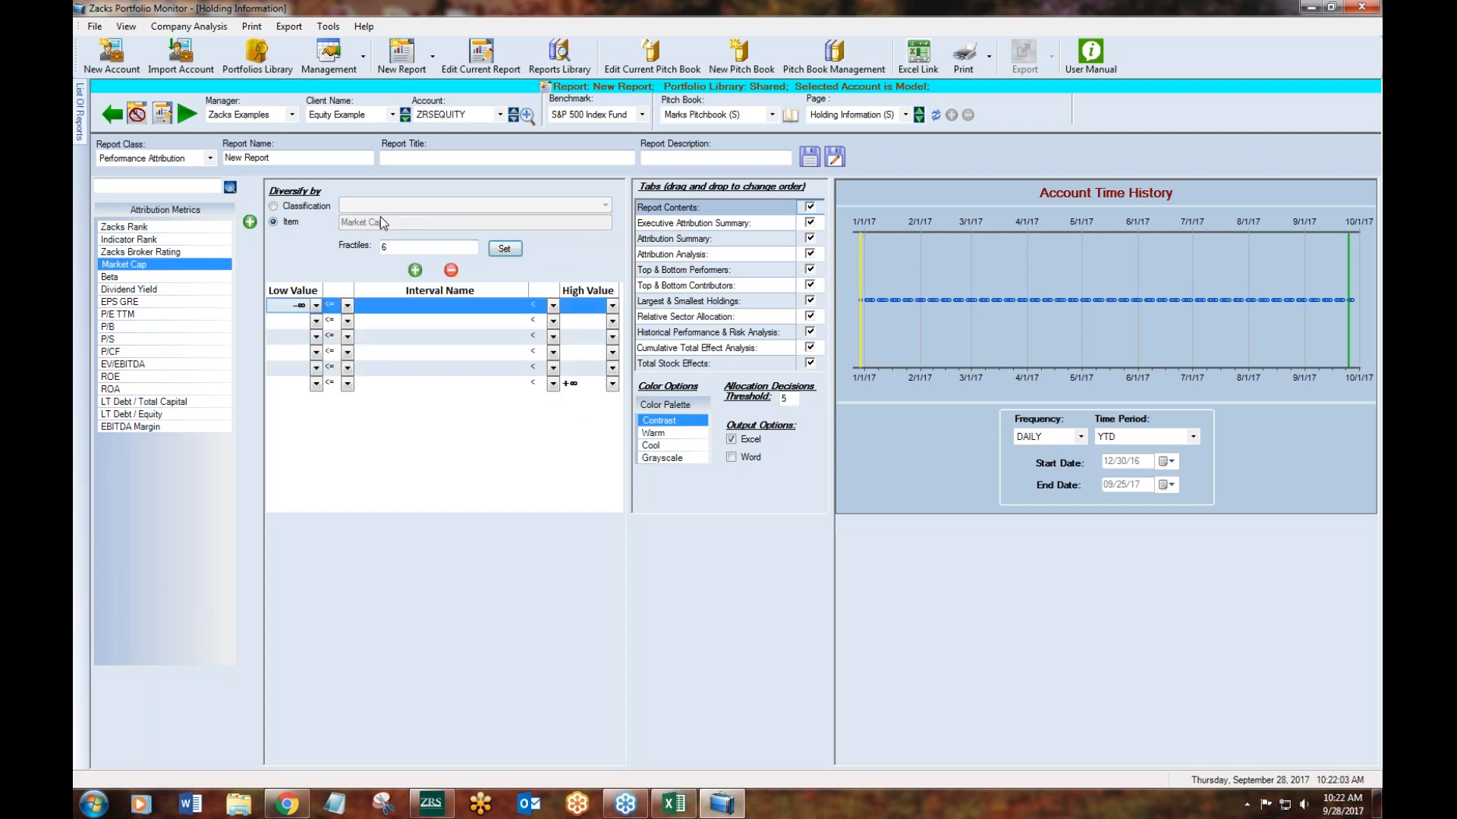
- Set the high values of the first three Market Cap intervals to 1000, 2000 and 5000
{"action": "left_click", "coordinate": [591, 306]}
{"action": "type", "text": "1"}
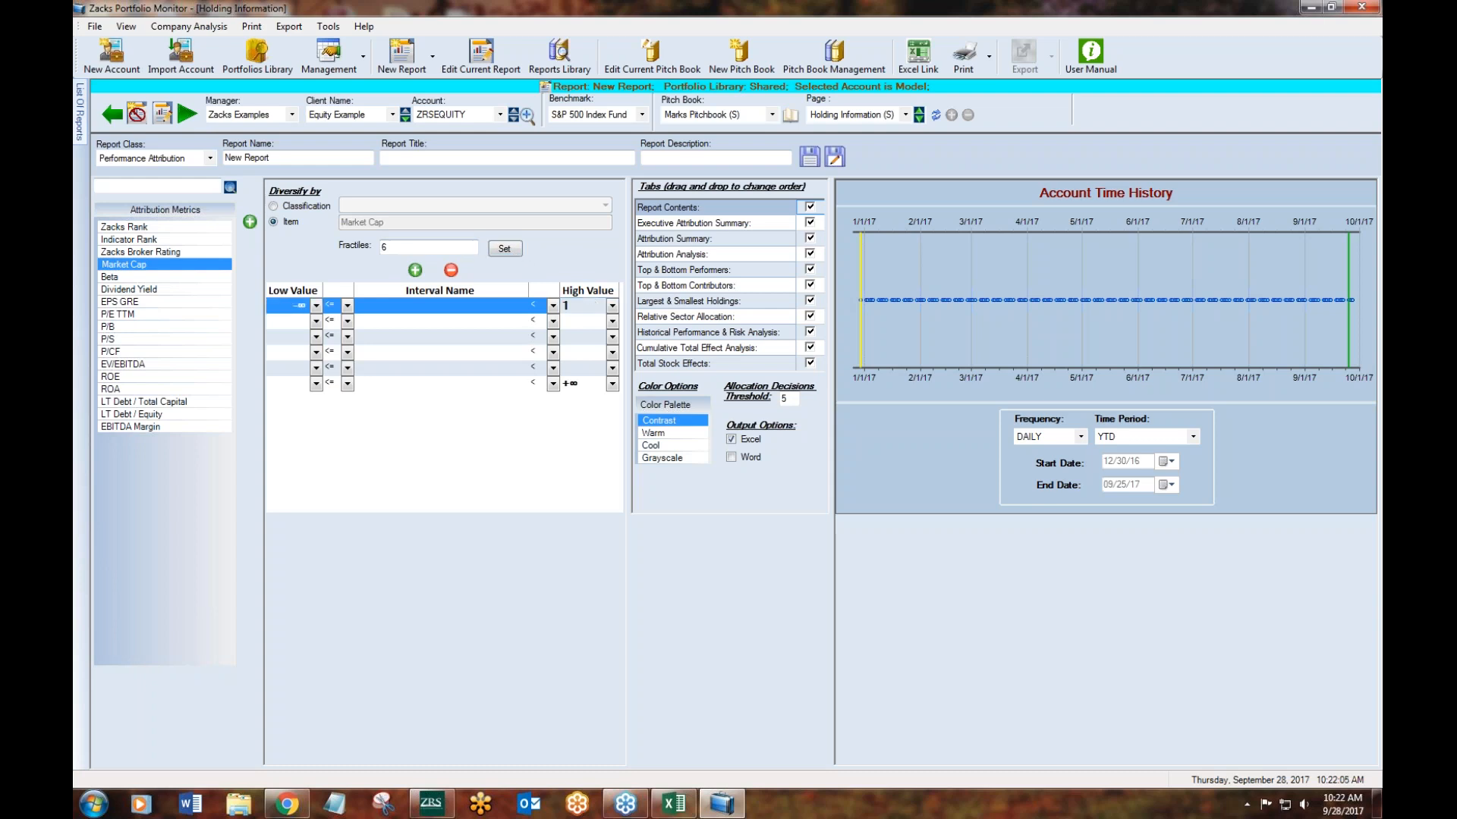
{"action": "type", "text": "000"}
{"action": "left_click", "coordinate": [595, 317]}
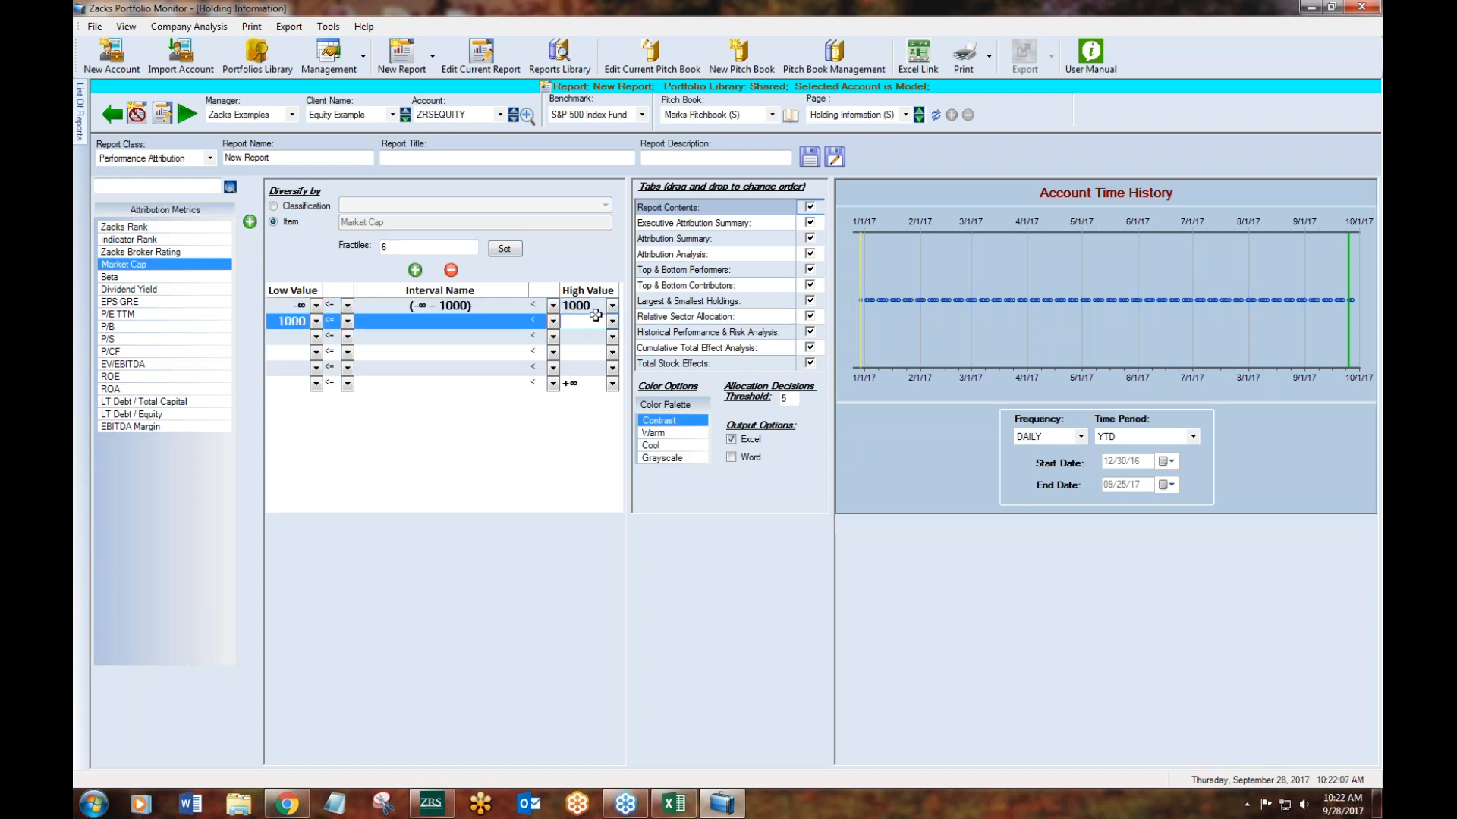
{"action": "left_click", "coordinate": [596, 317]}
{"action": "type", "text": "2000"}
{"action": "key", "text": "Return"}
{"action": "left_click", "coordinate": [585, 336]}
{"action": "type", "text": "5000"}
{"action": "key", "text": "Return"}
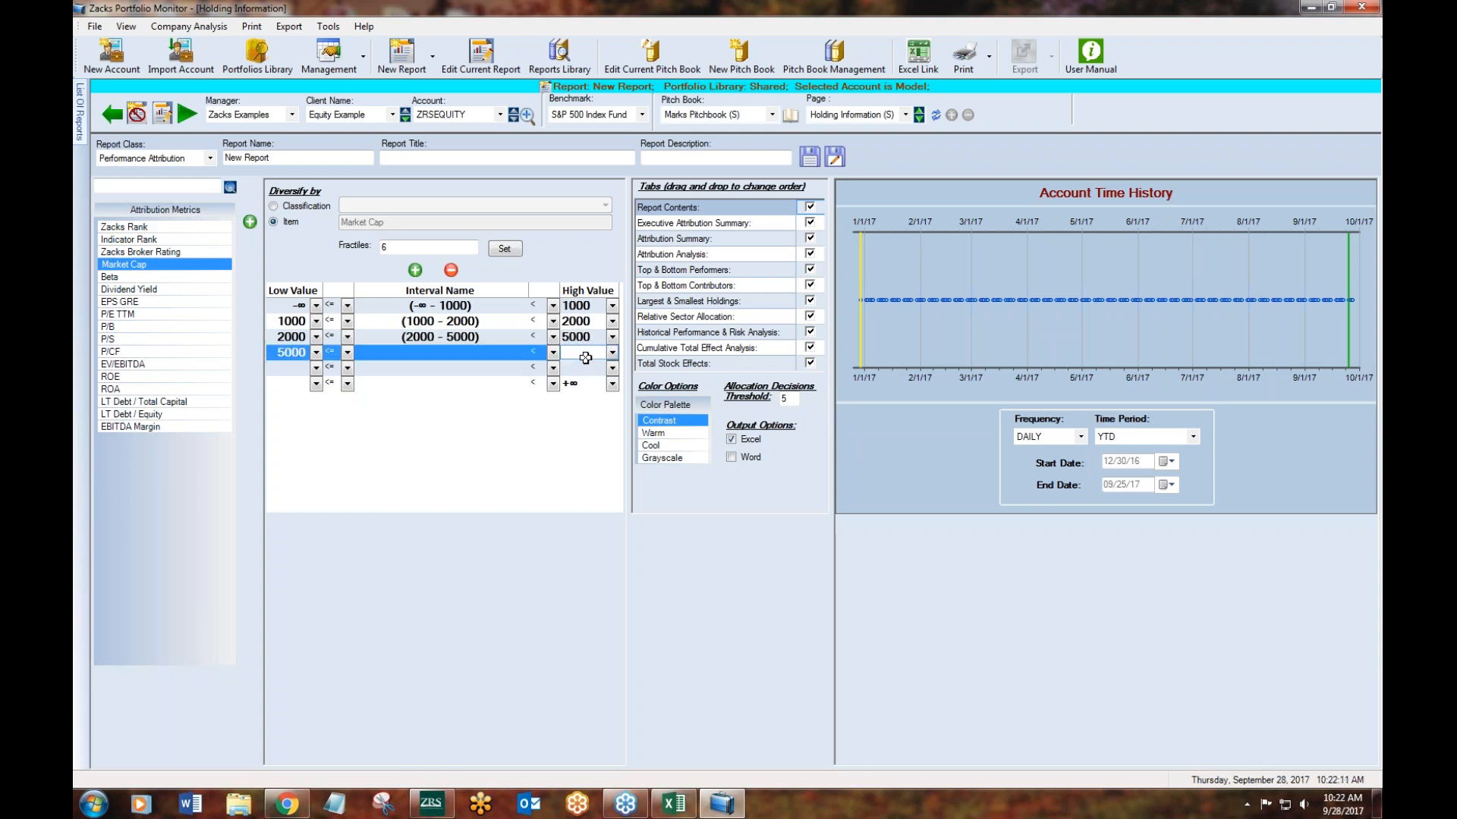
- Set the high values of the fourth and fifth Market Cap intervals to 10000 and 15000, completing the interval names
{"action": "left_click", "coordinate": [586, 353]}
{"action": "type", "text": "10000"}
{"action": "key", "text": "Return"}
{"action": "left_click", "coordinate": [586, 368]}
{"action": "type", "text": "1"}
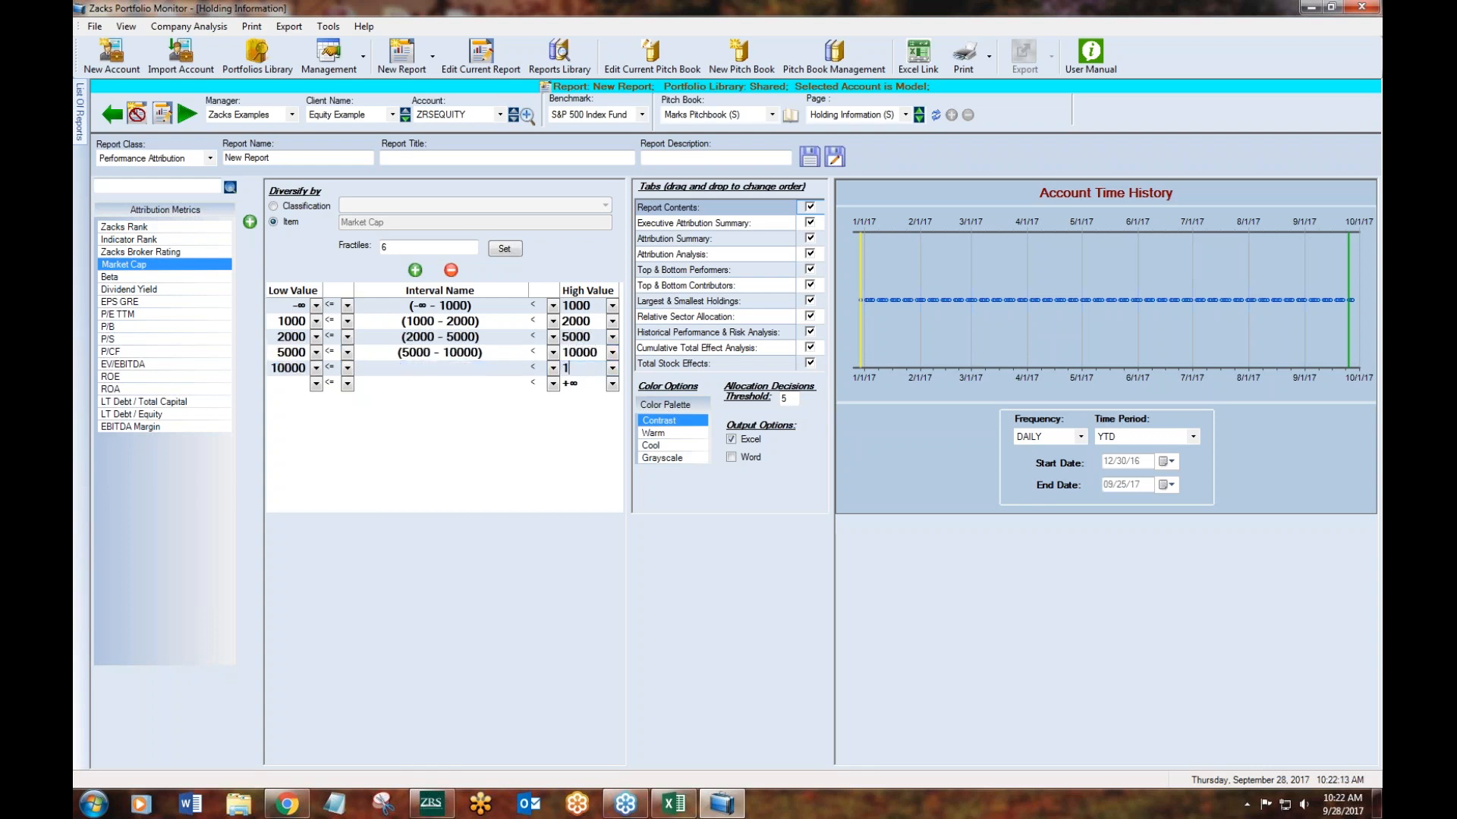
{"action": "left_click", "coordinate": [504, 371]}
{"action": "left_click", "coordinate": [487, 351]}
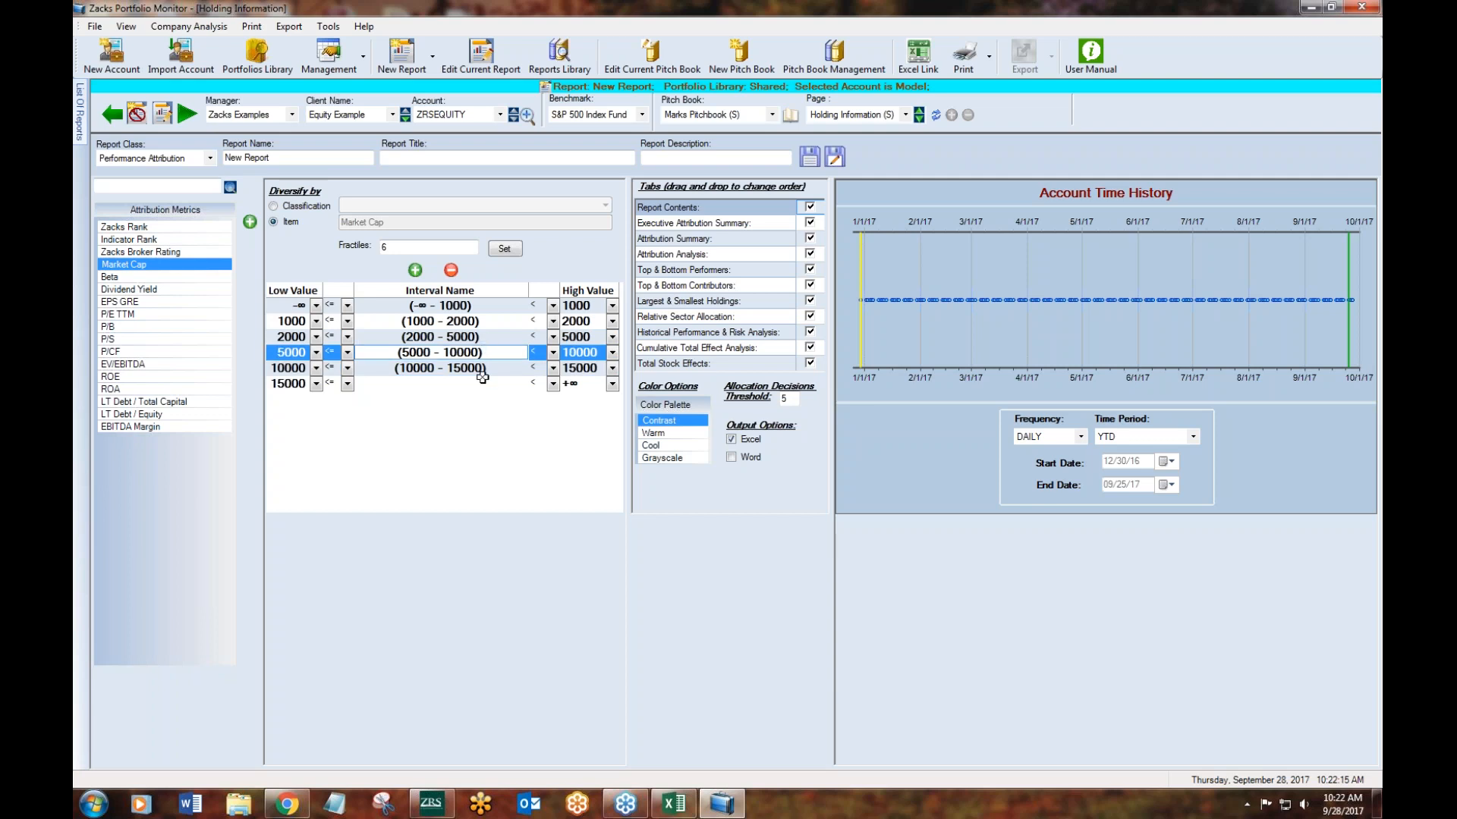
{"action": "left_click", "coordinate": [478, 385]}
{"action": "left_click", "coordinate": [510, 367]}
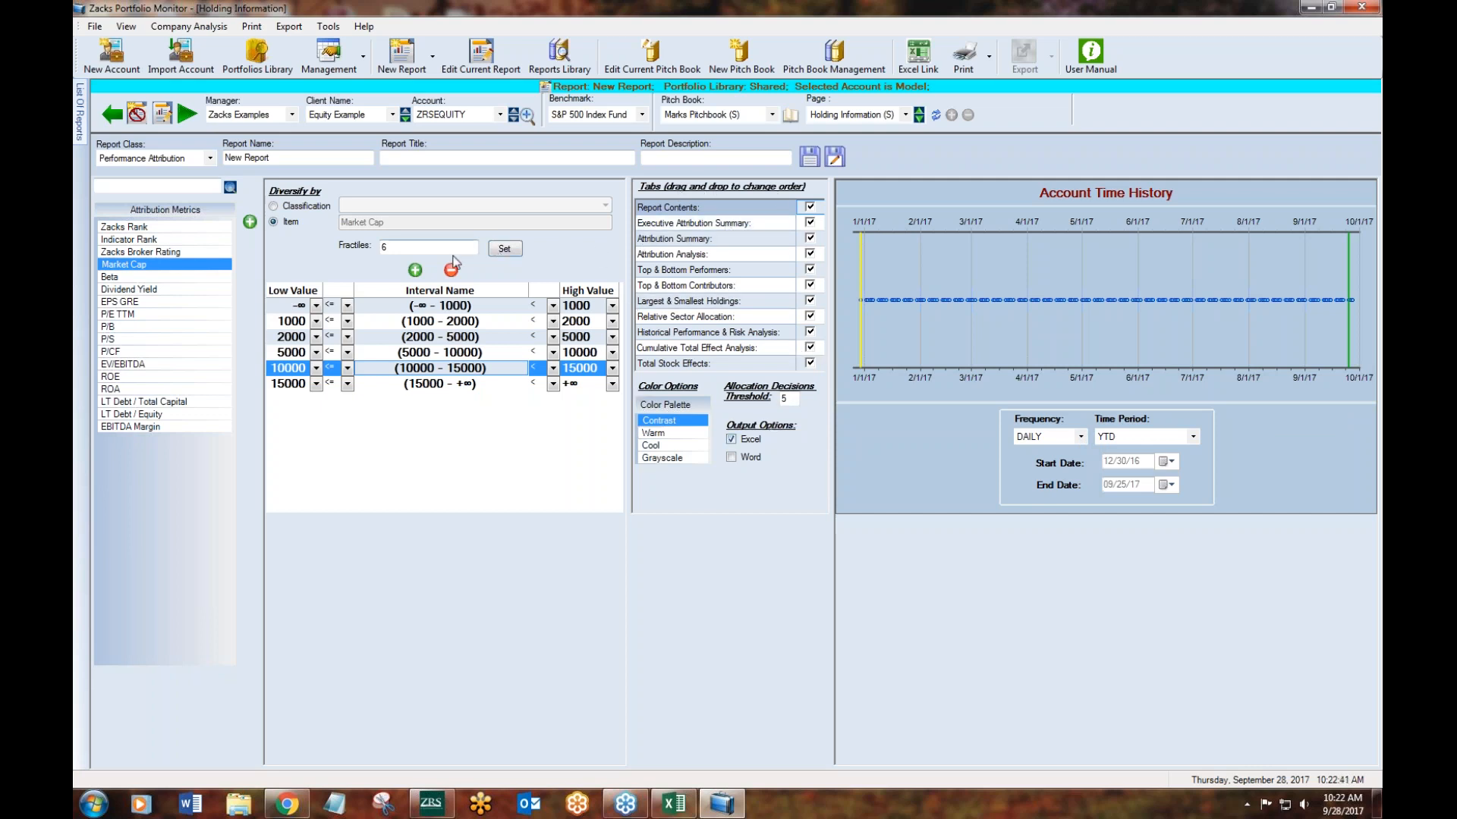
- Diversify the attribution report by classification instead, using Global Sectors (11)
{"action": "left_click", "coordinate": [274, 209]}
{"action": "left_click", "coordinate": [297, 210]}
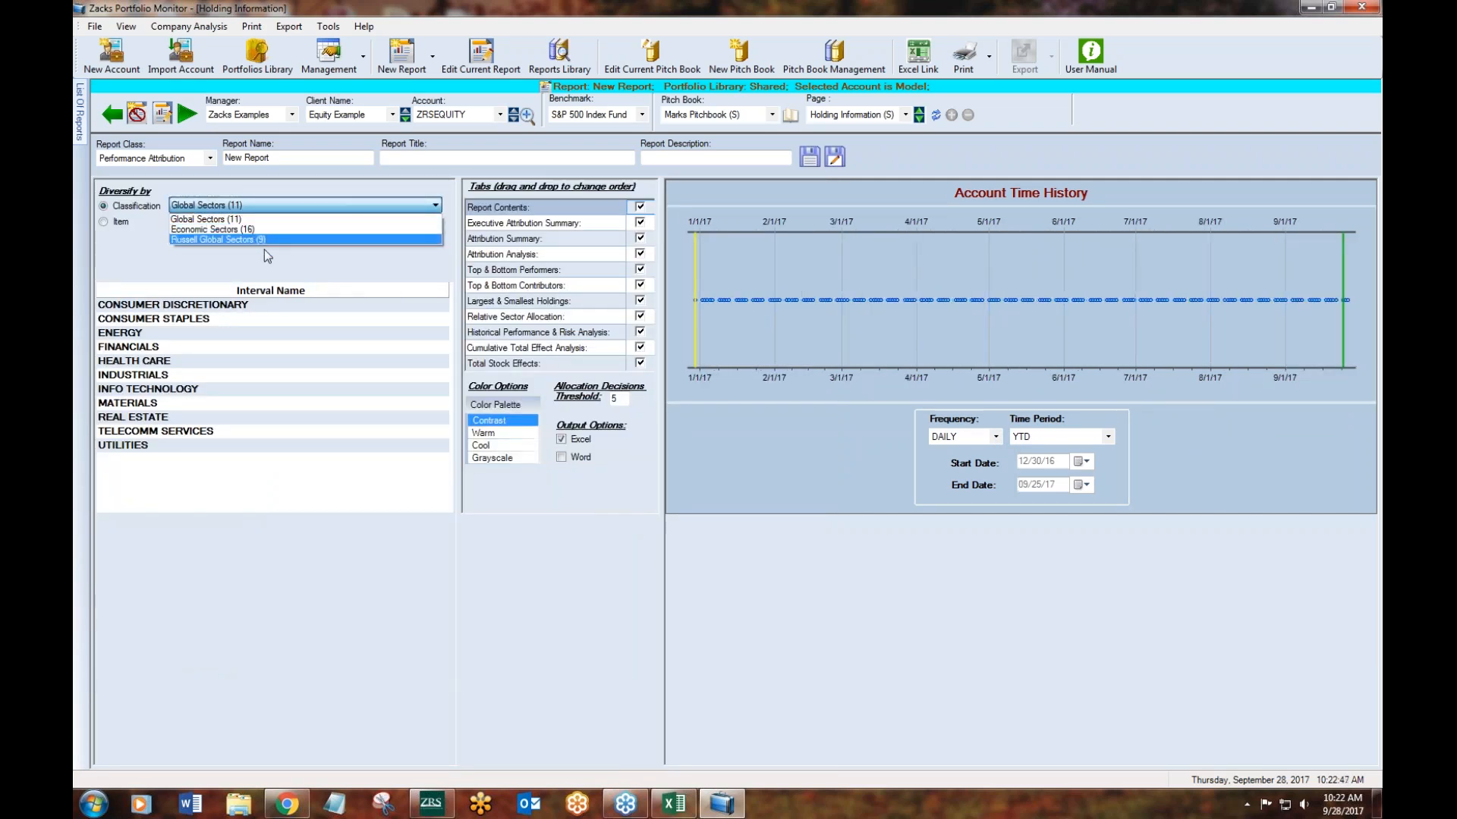
{"action": "left_click", "coordinate": [255, 230]}
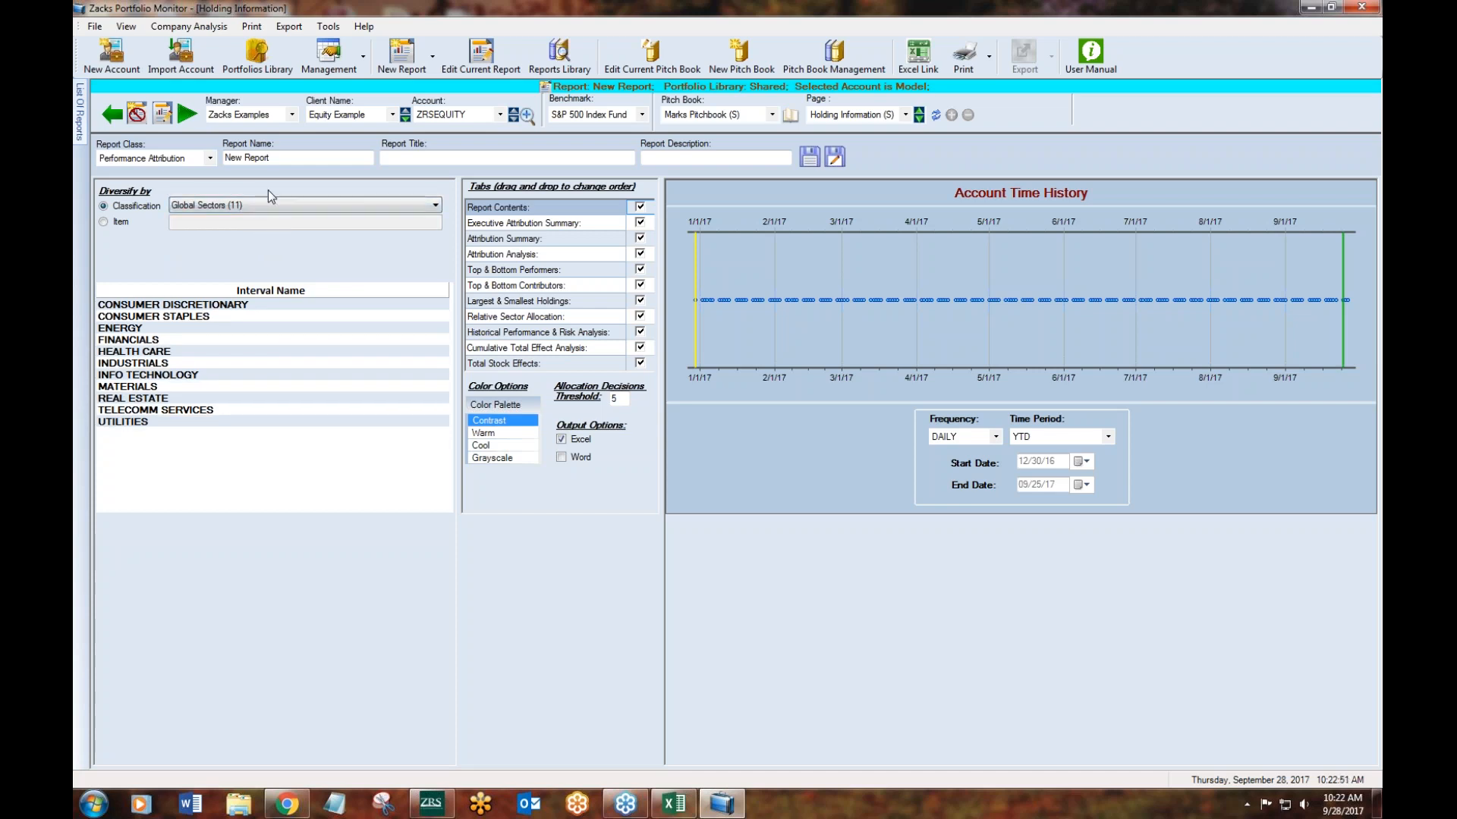
- Run the Performance Attribution report to Excel and check the account, benchmark, classification and period lines on its contents sheet
{"action": "left_click", "coordinate": [187, 116]}
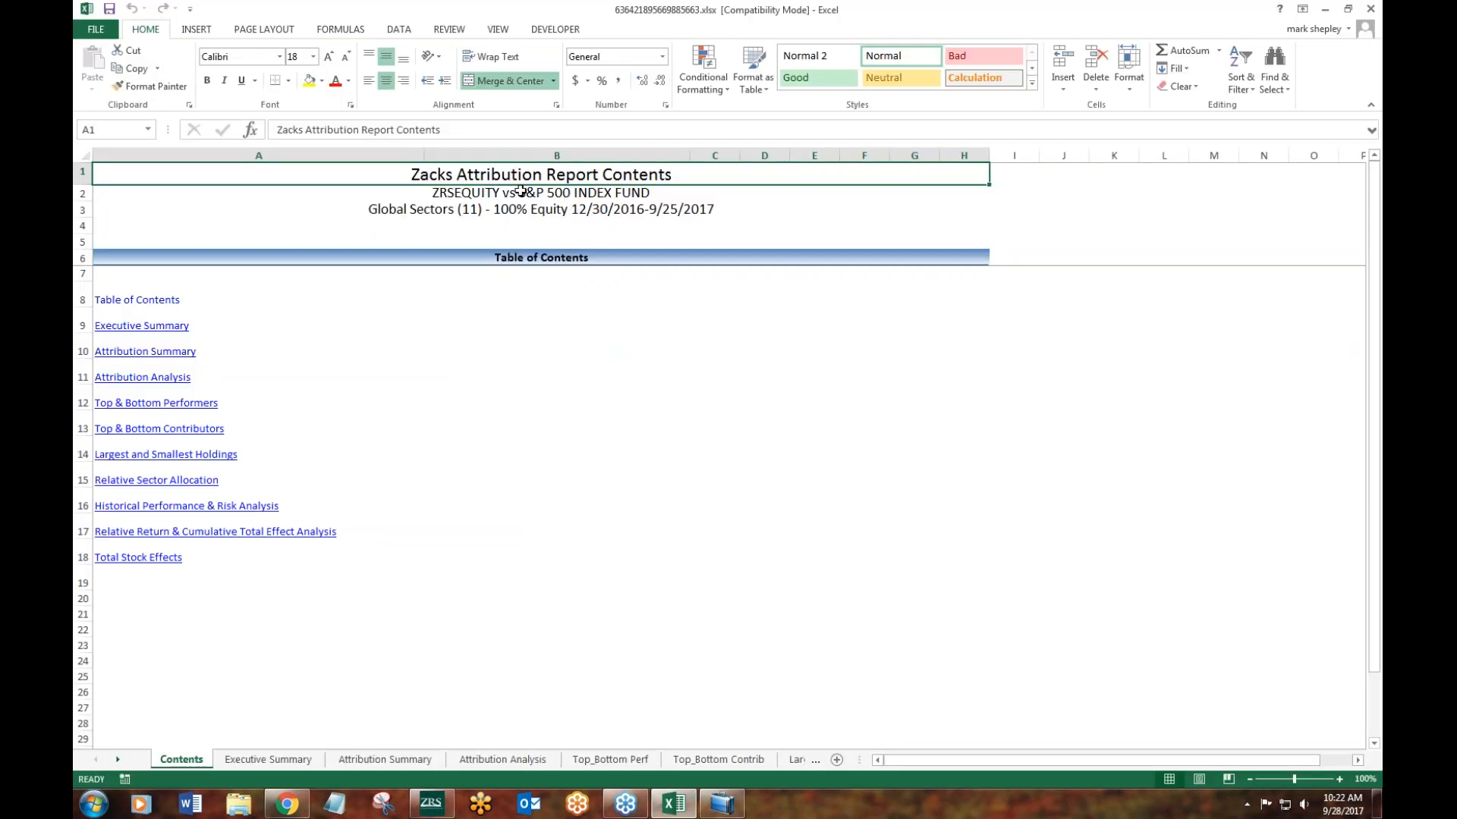
{"action": "left_click", "coordinate": [434, 189]}
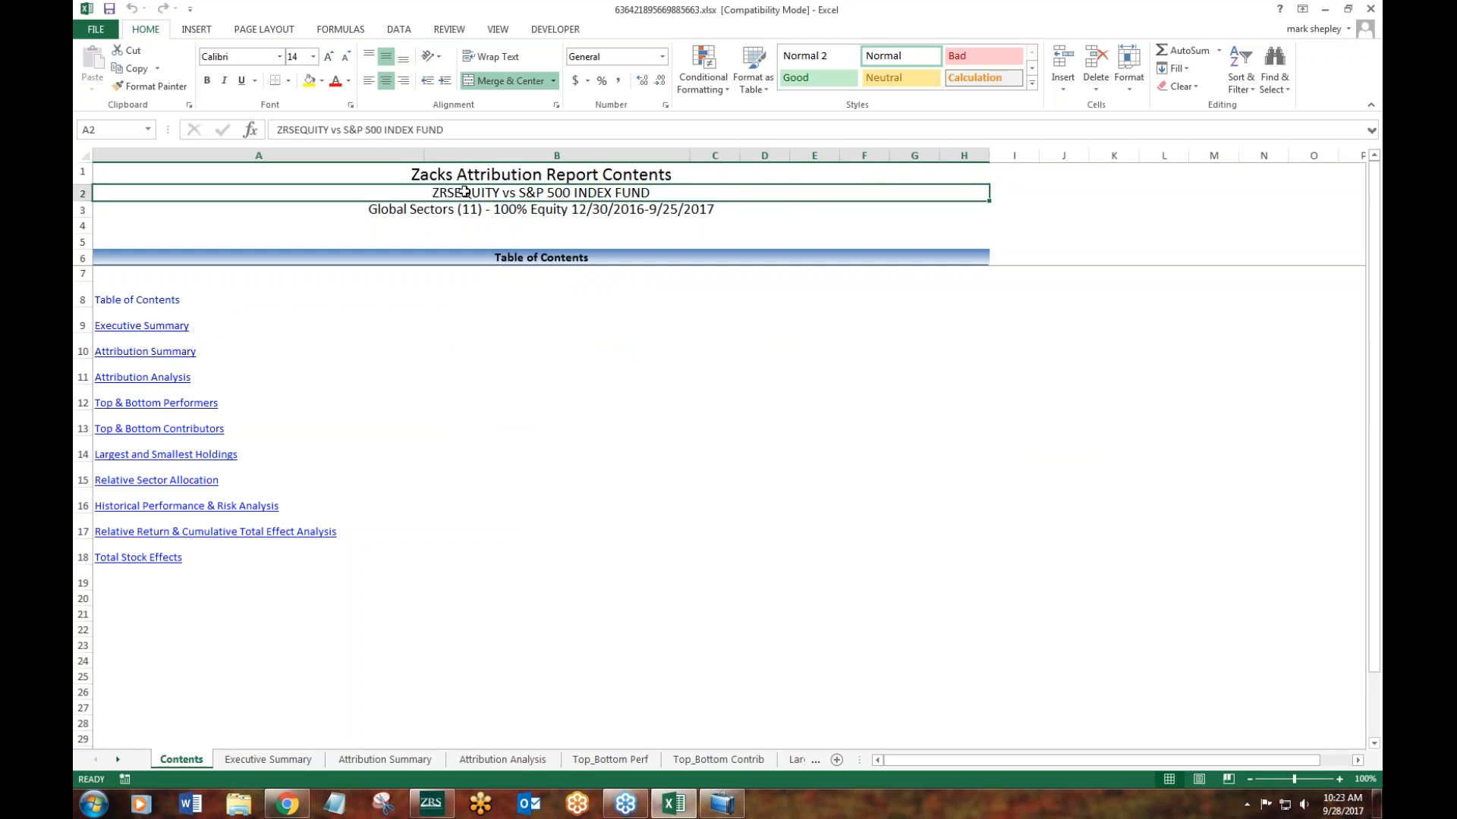
{"action": "left_click", "coordinate": [424, 210]}
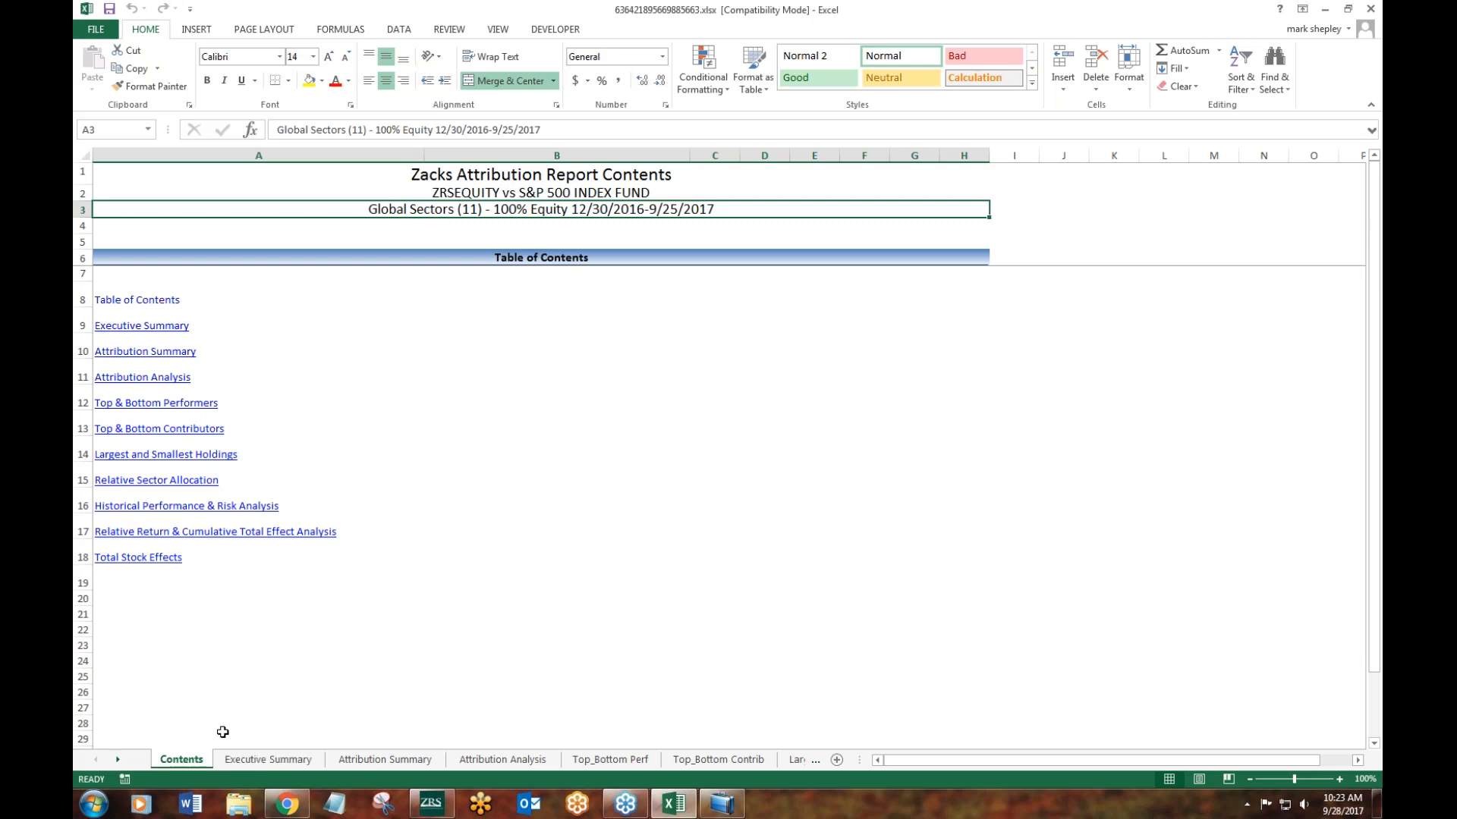
- Examine the Executive Summary sheet, including Info Technology's sector-level effects and the total effects of the lowest-ranked sectors
{"action": "left_click", "coordinate": [282, 763]}
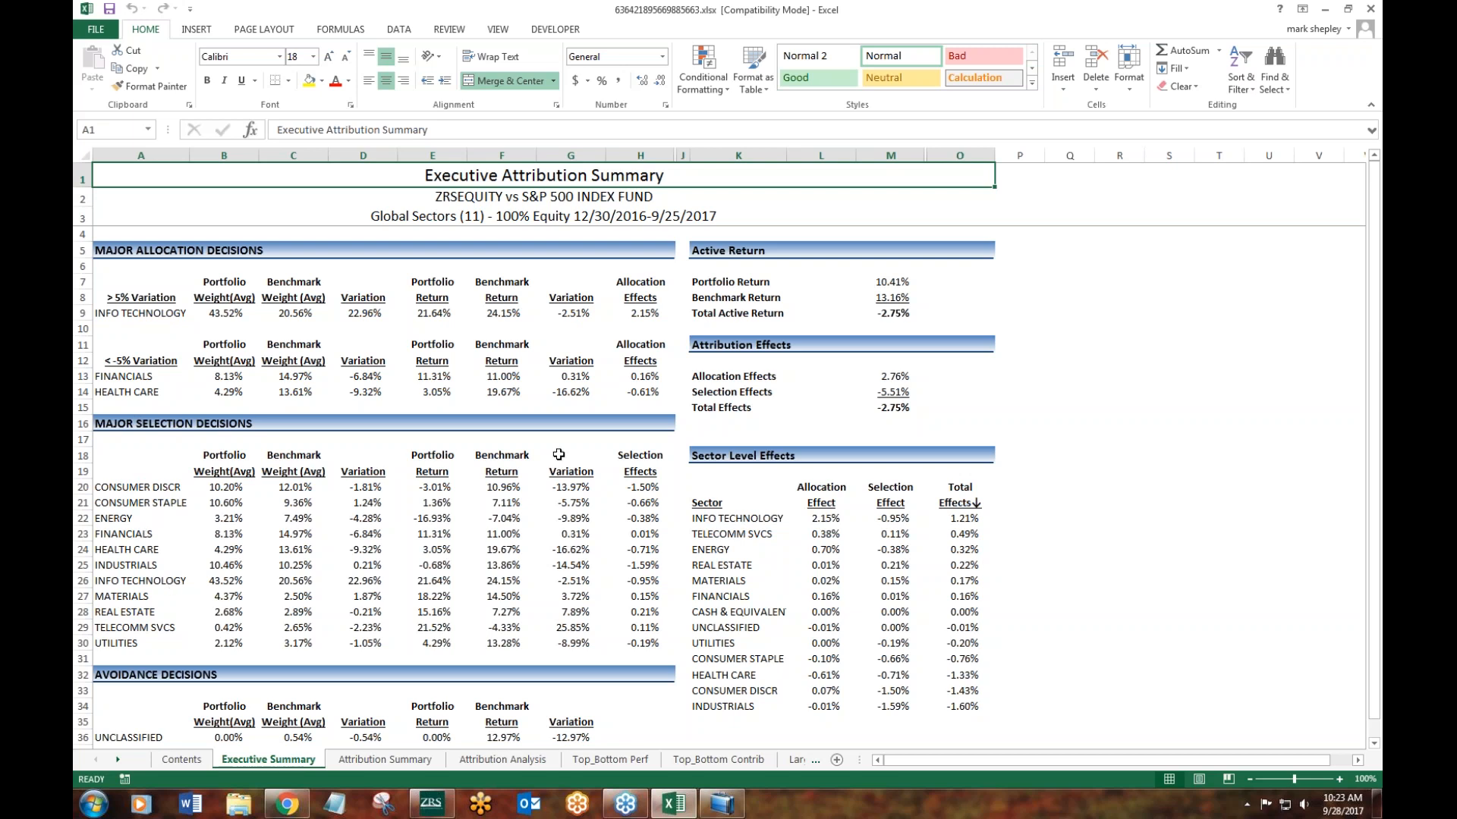
{"action": "mouse_move", "coordinate": [1374, 474]}
{"action": "left_mouse_down"}
{"action": "mouse_move", "coordinate": [1374, 490]}
{"action": "mouse_move", "coordinate": [1374, 464]}
{"action": "left_mouse_up"}
{"action": "left_click", "coordinate": [838, 515]}
{"action": "key", "text": "Right"}
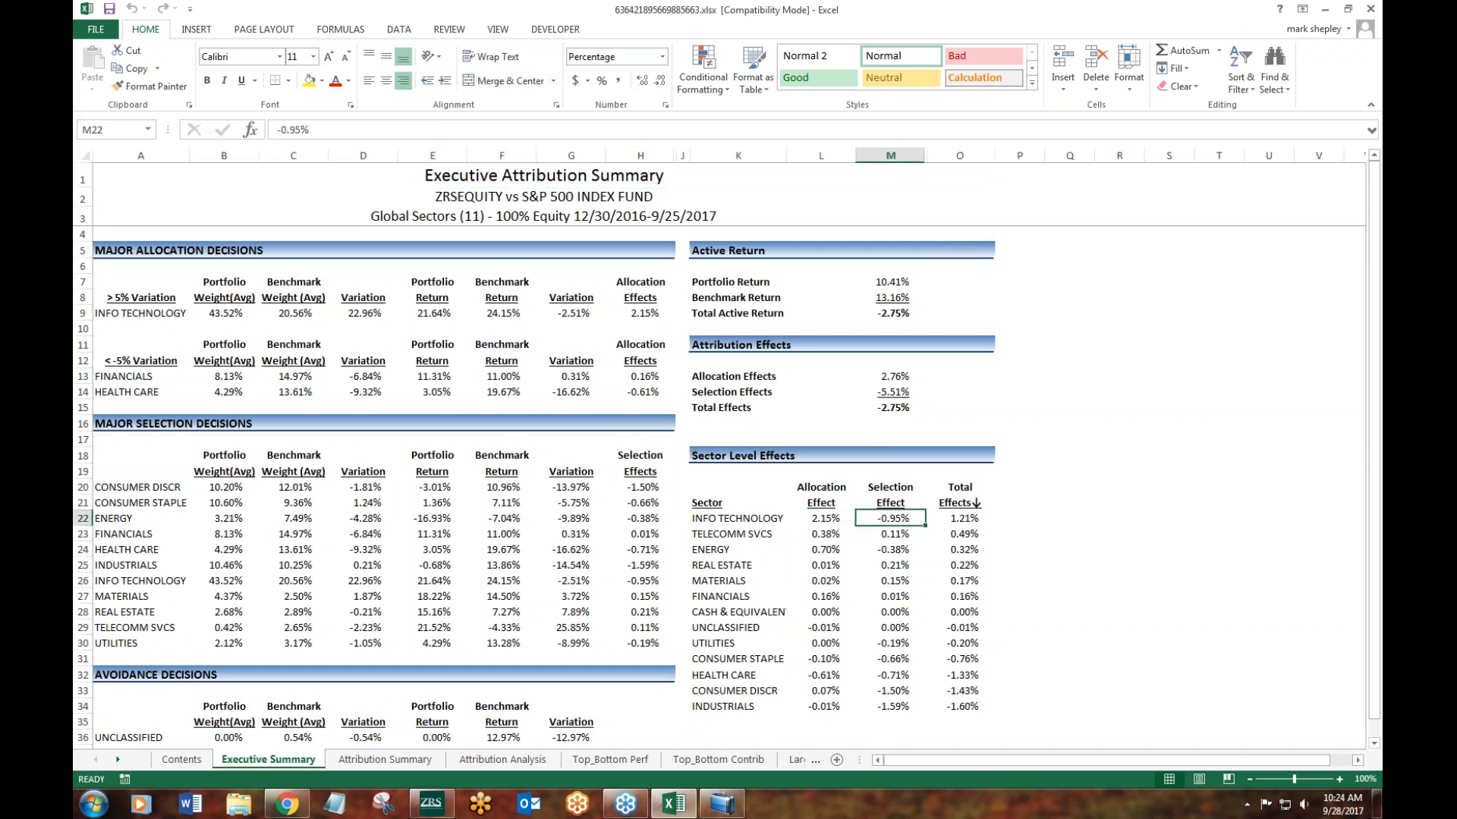
{"action": "key", "text": "Right"}
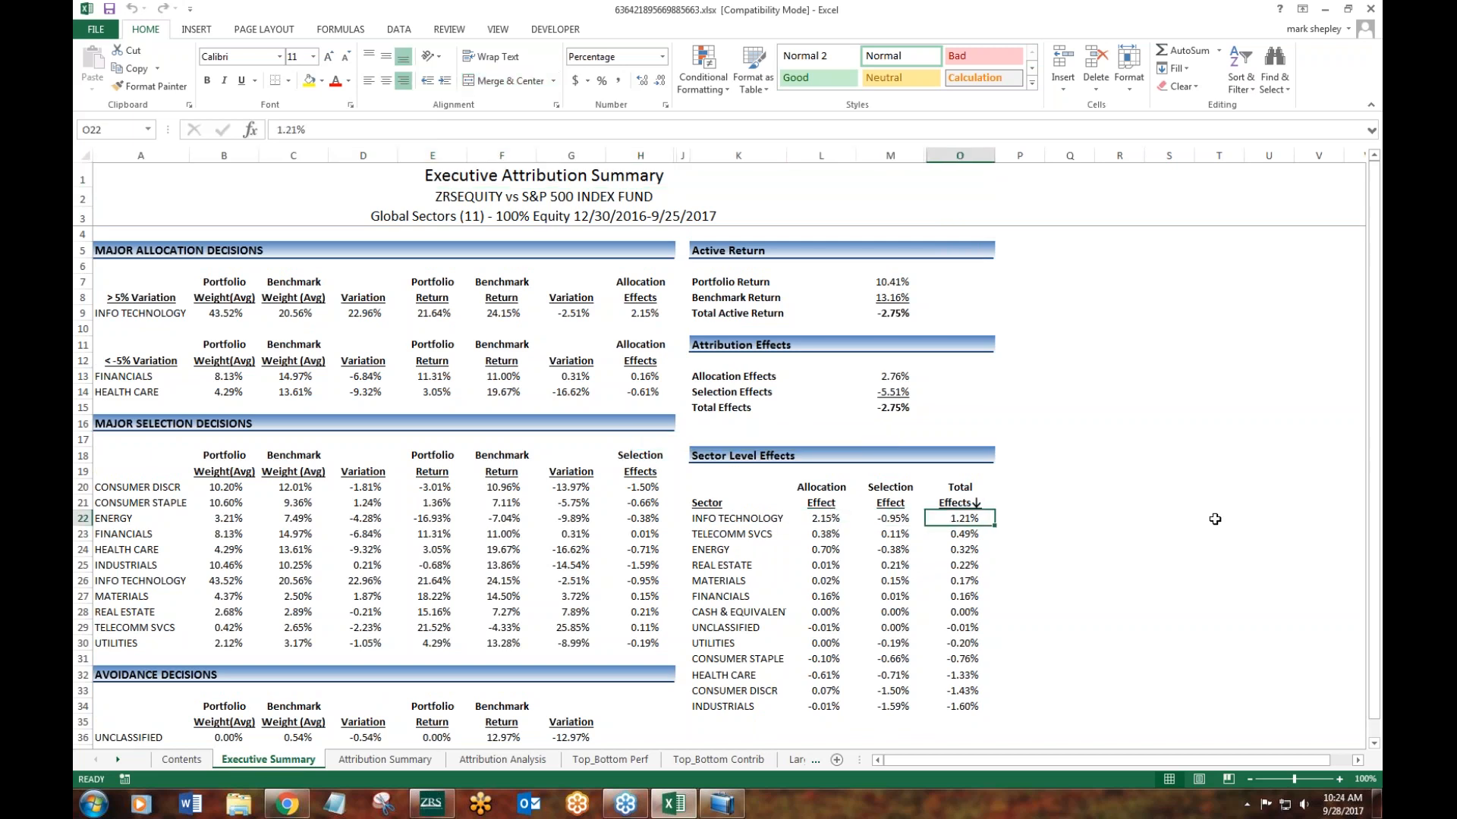
{"action": "left_click_drag", "start_coordinate": [974, 517], "coordinate": [976, 703]}
{"action": "left_click", "coordinate": [1119, 611]}
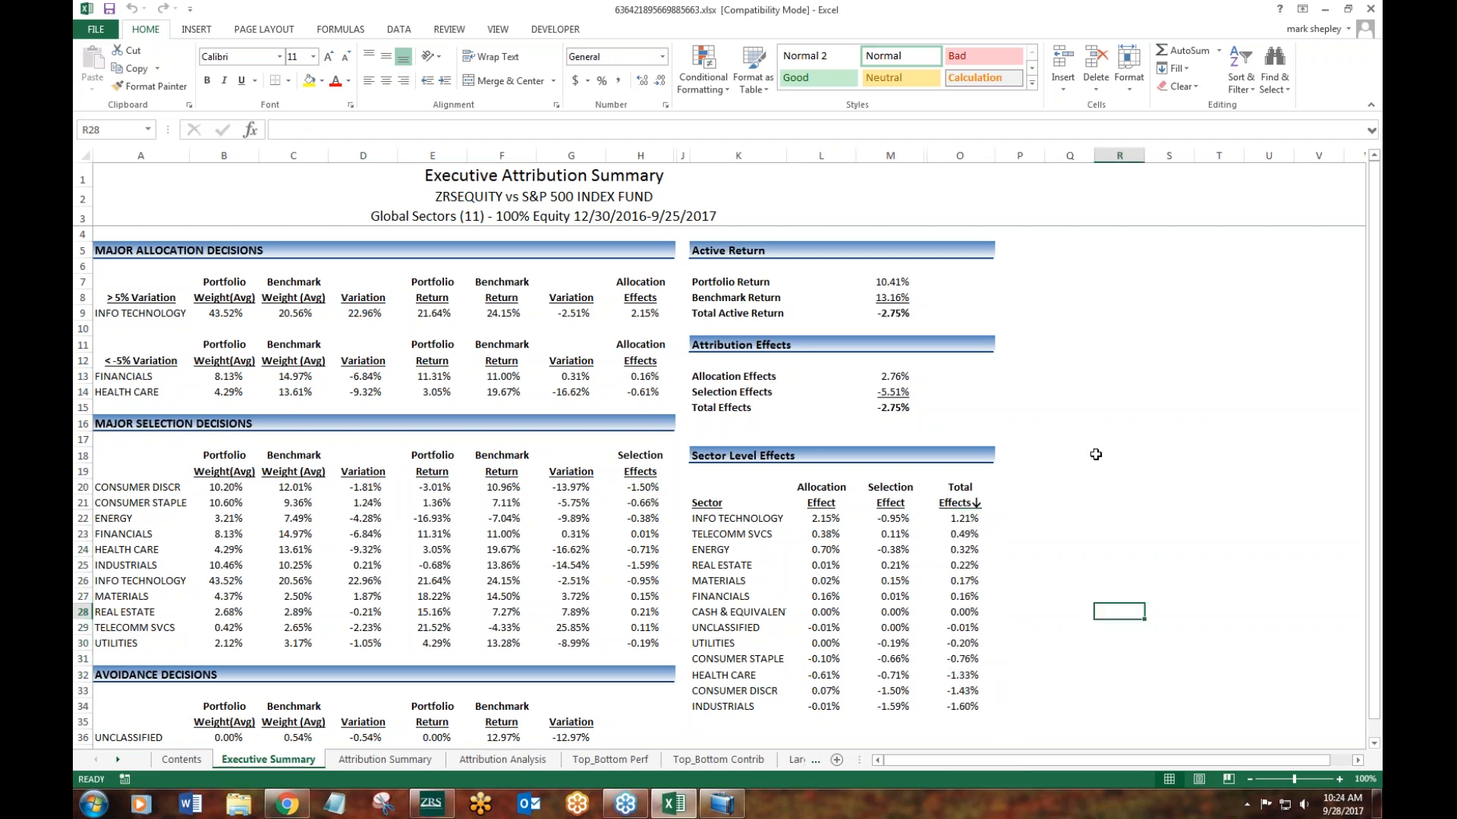
{"action": "left_click", "coordinate": [981, 706]}
{"action": "key", "text": "Up"}
{"action": "key", "text": "Up"}
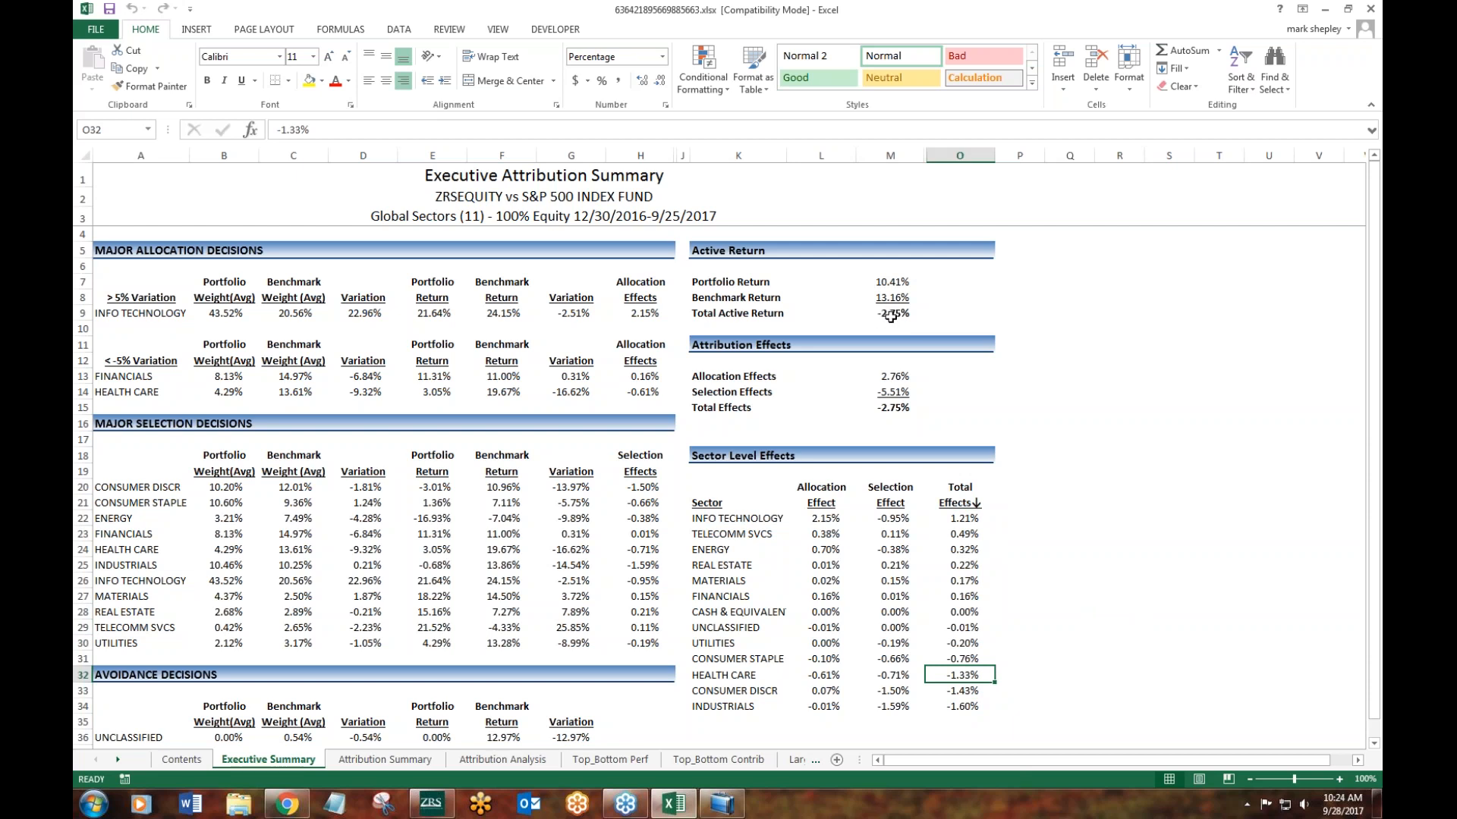
- Review the sector table and effect charts on the Attribution Summary sheet, and Ulta Beauty's selection effect on the Attribution Analysis sheet
{"action": "left_click", "coordinate": [387, 761]}
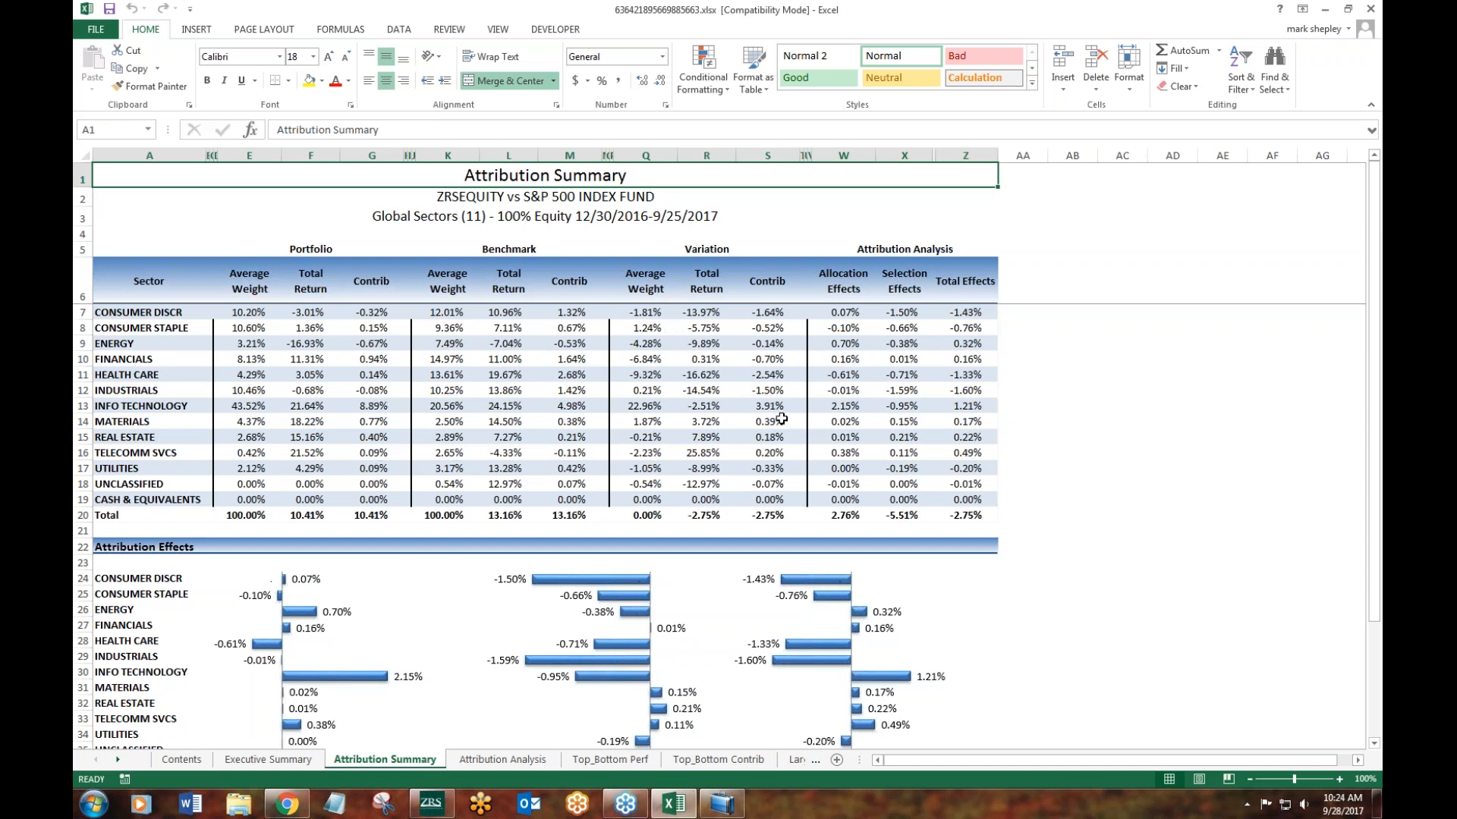
{"action": "left_click_drag", "start_coordinate": [1373, 267], "coordinate": [1373, 367]}
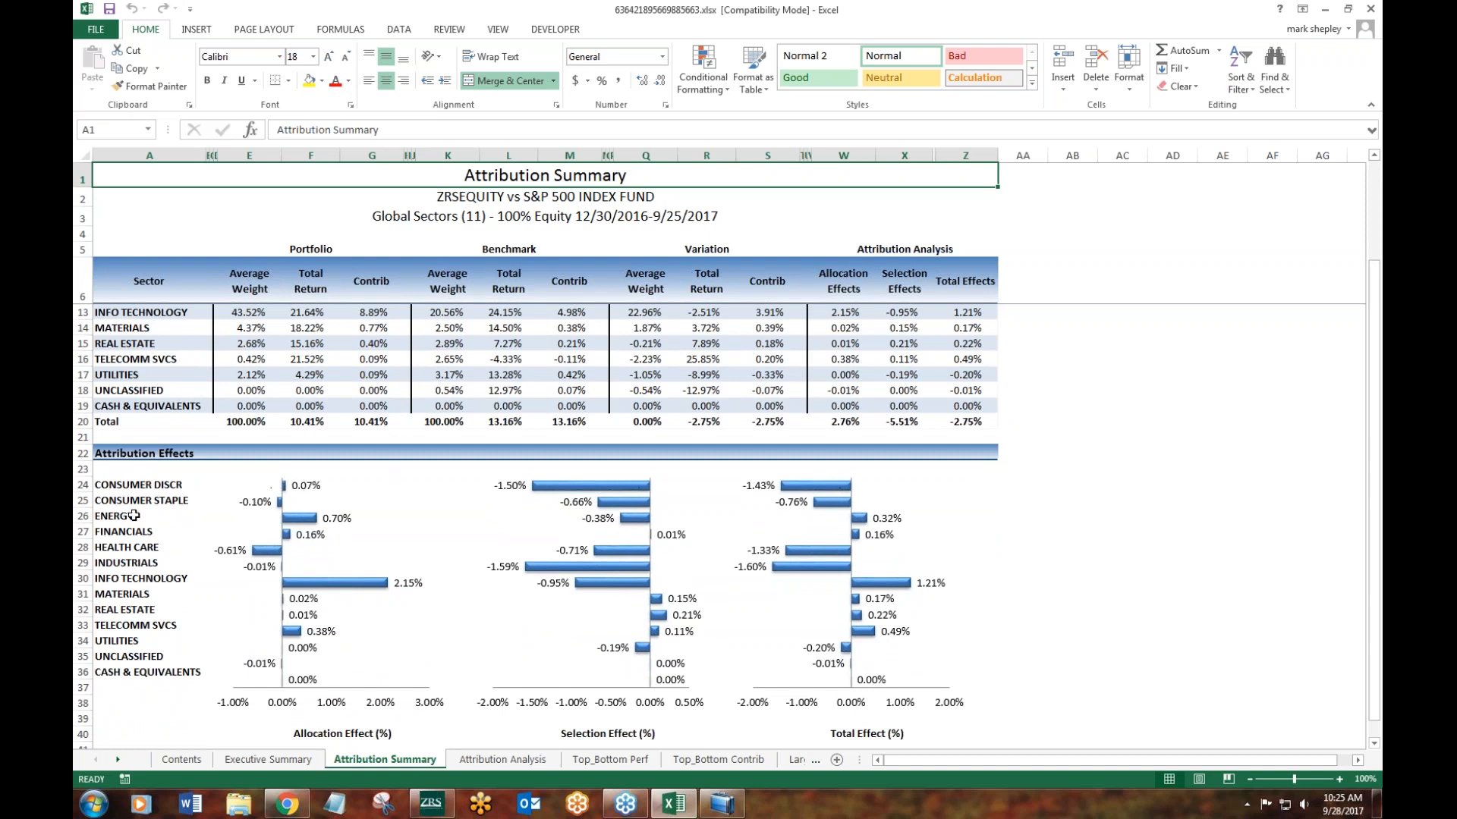
{"action": "left_click", "coordinate": [505, 761]}
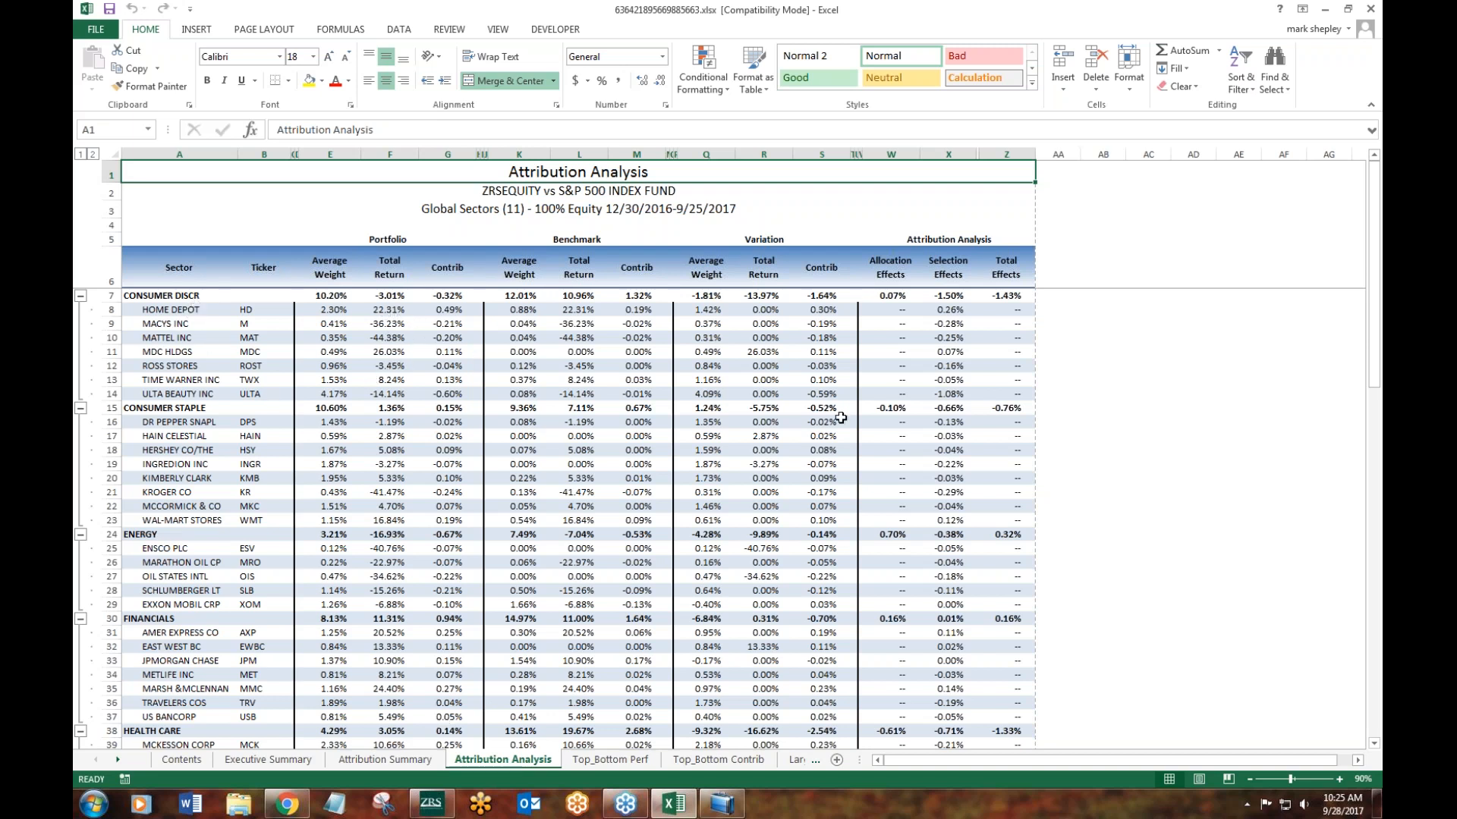
{"action": "left_click", "coordinate": [961, 389]}
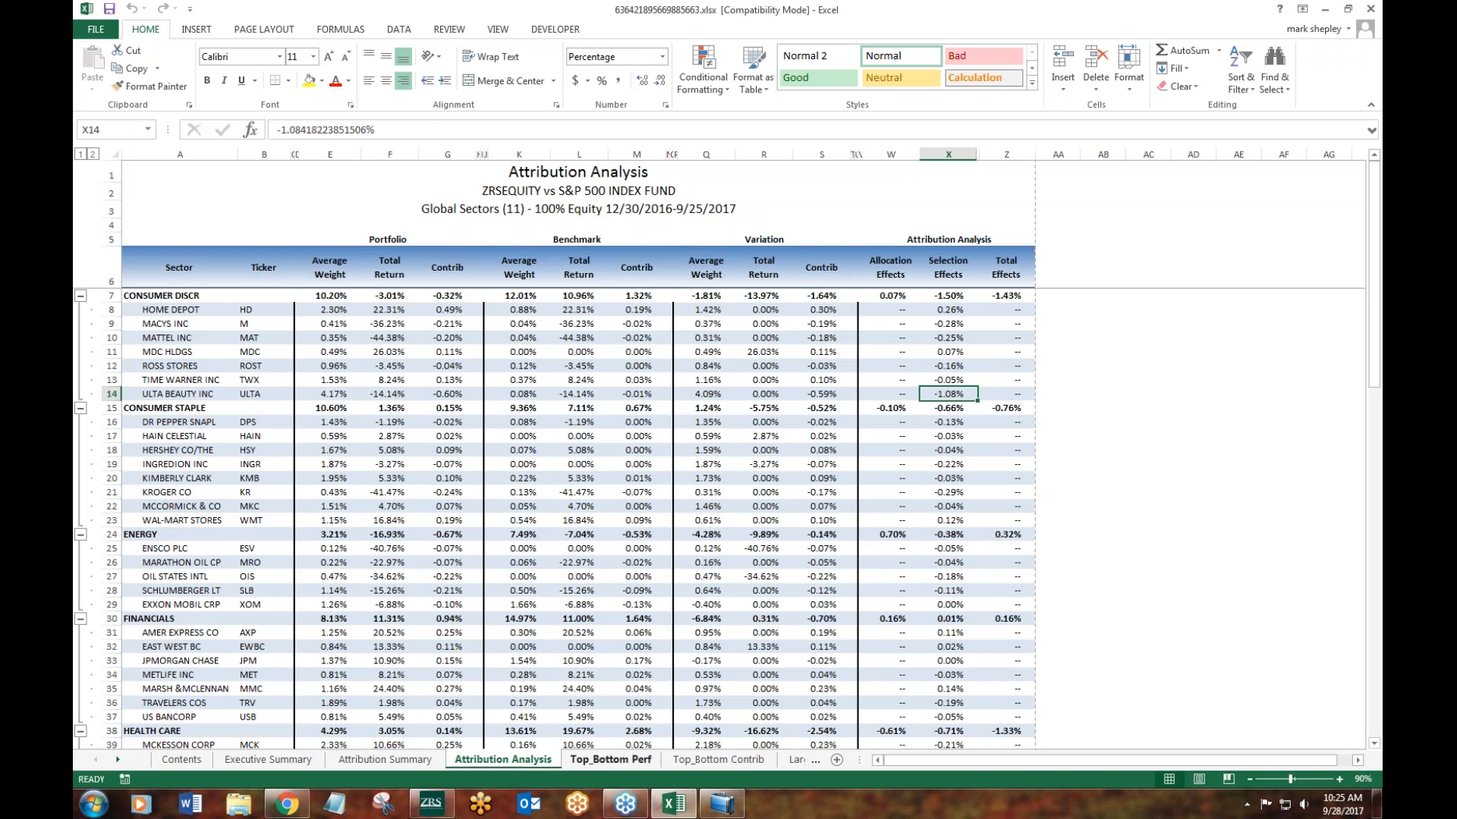
- View the Top & Bottom Performers sheet and highlight the sectors of the five best-performing holdings
{"action": "left_click", "coordinate": [610, 760]}
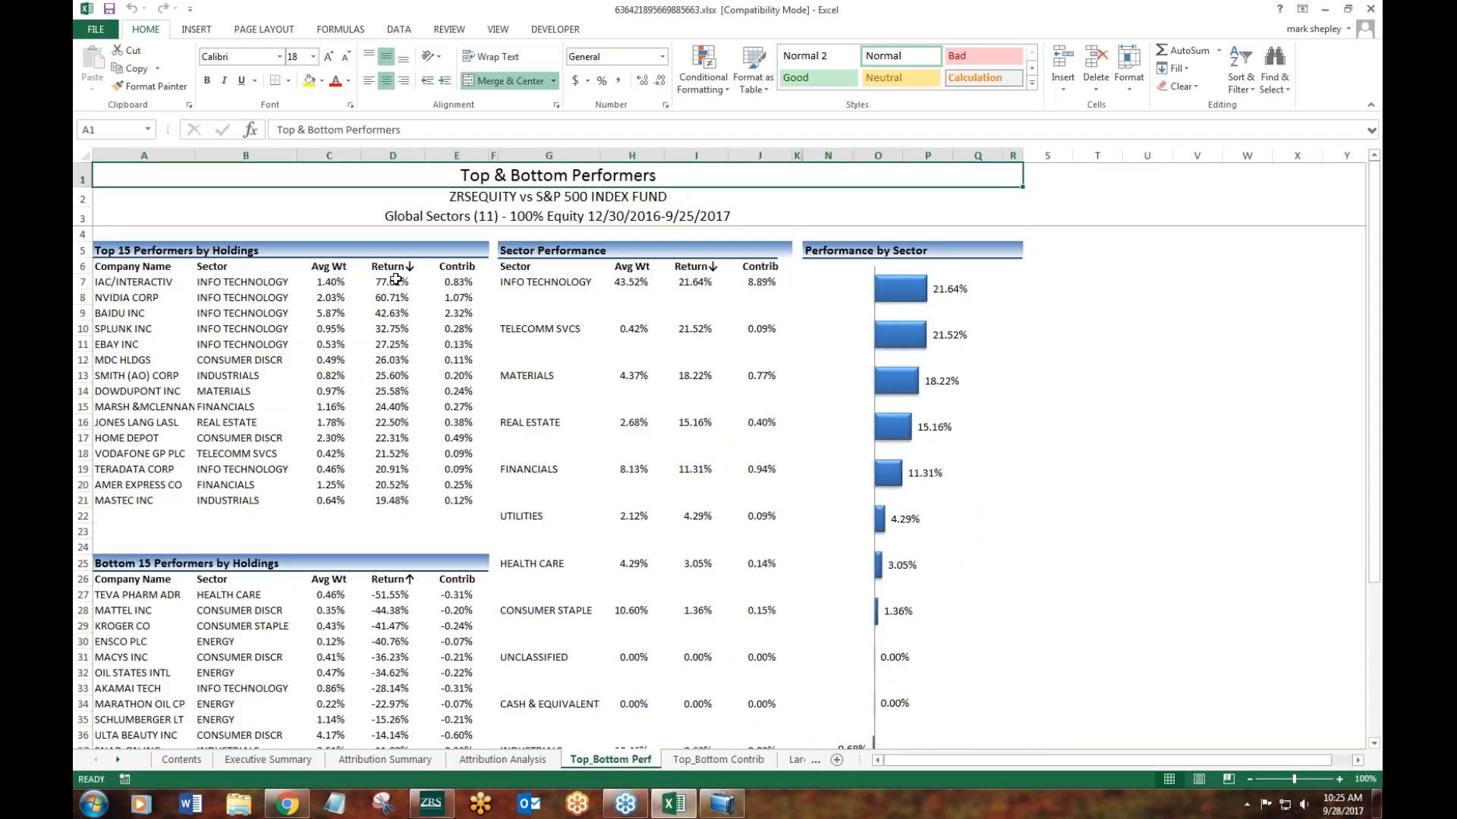
{"action": "mouse_move", "coordinate": [1374, 315]}
{"action": "left_mouse_down"}
{"action": "mouse_move", "coordinate": [1374, 388]}
{"action": "mouse_move", "coordinate": [1375, 305]}
{"action": "left_mouse_up"}
{"action": "left_click_drag", "start_coordinate": [211, 279], "coordinate": [241, 345]}
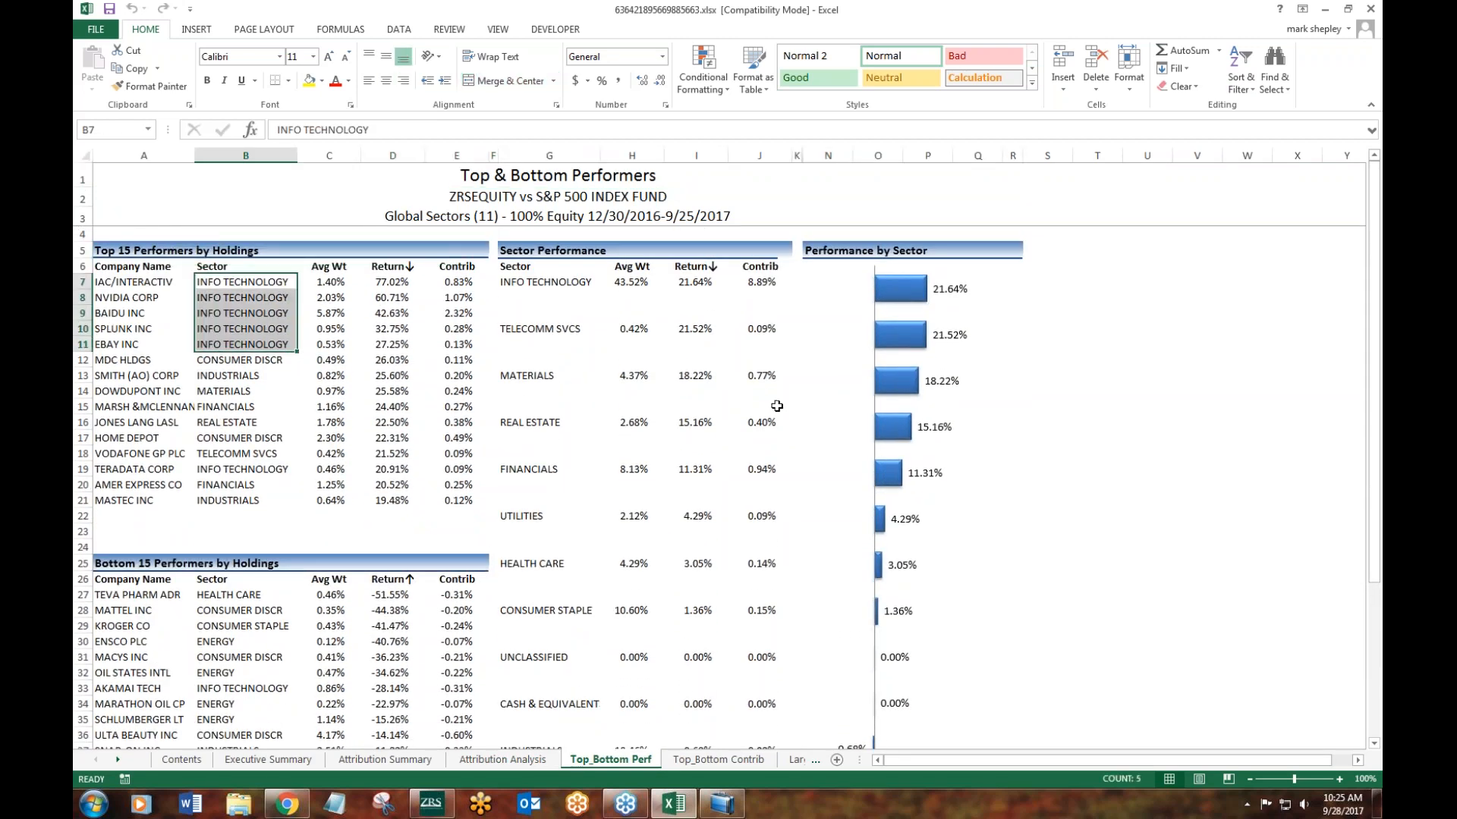
- Select the contribution values of the top 15 and the bottom 15 holdings on the Top & Bottom Contributors sheet
{"action": "left_click", "coordinate": [715, 761]}
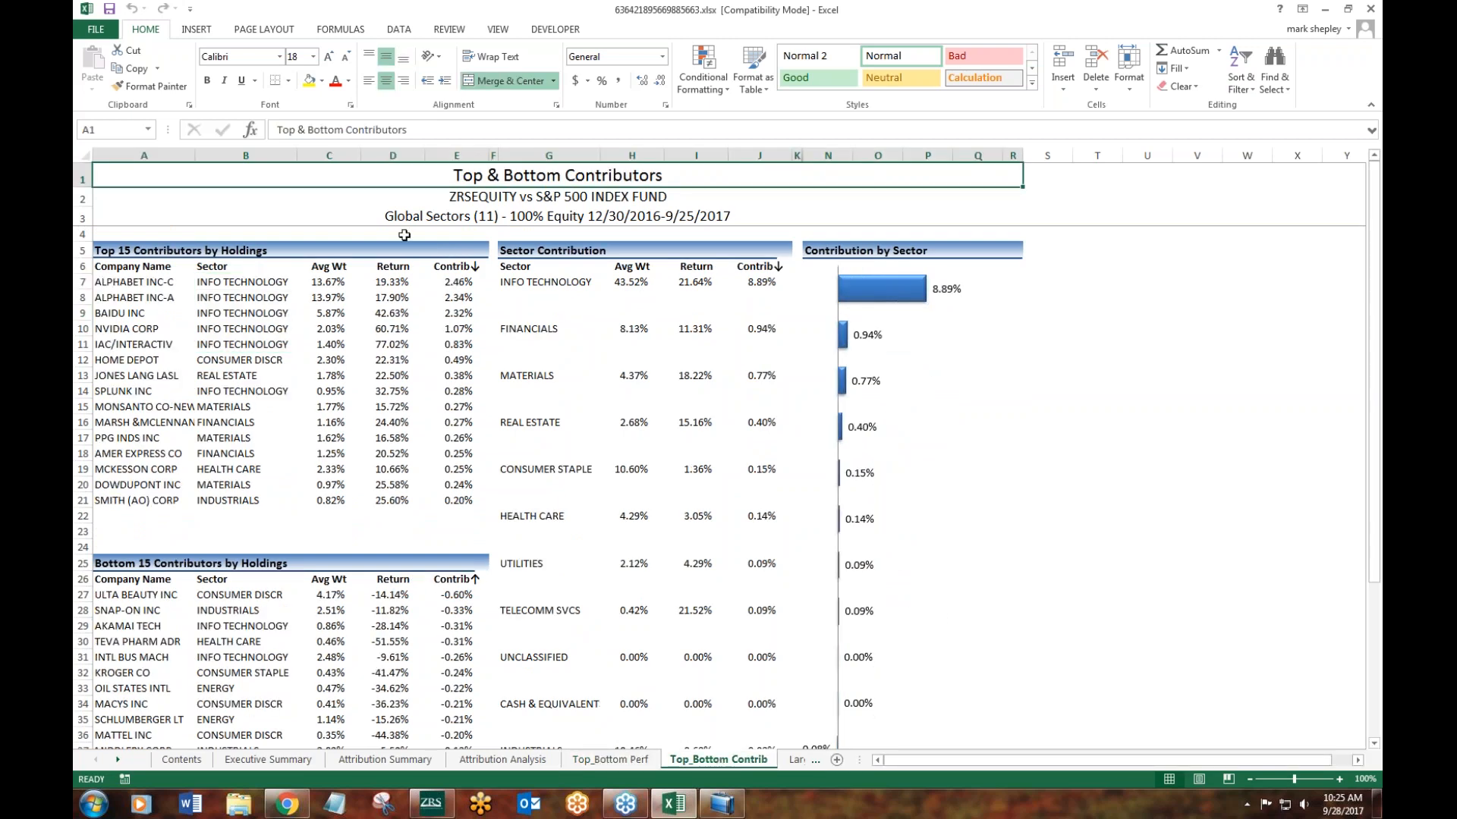
{"action": "left_click_drag", "start_coordinate": [462, 283], "coordinate": [453, 502]}
{"action": "mouse_move", "coordinate": [1374, 228]}
{"action": "left_mouse_down"}
{"action": "mouse_move", "coordinate": [1374, 349]}
{"action": "mouse_move", "coordinate": [1374, 228]}
{"action": "left_mouse_up"}
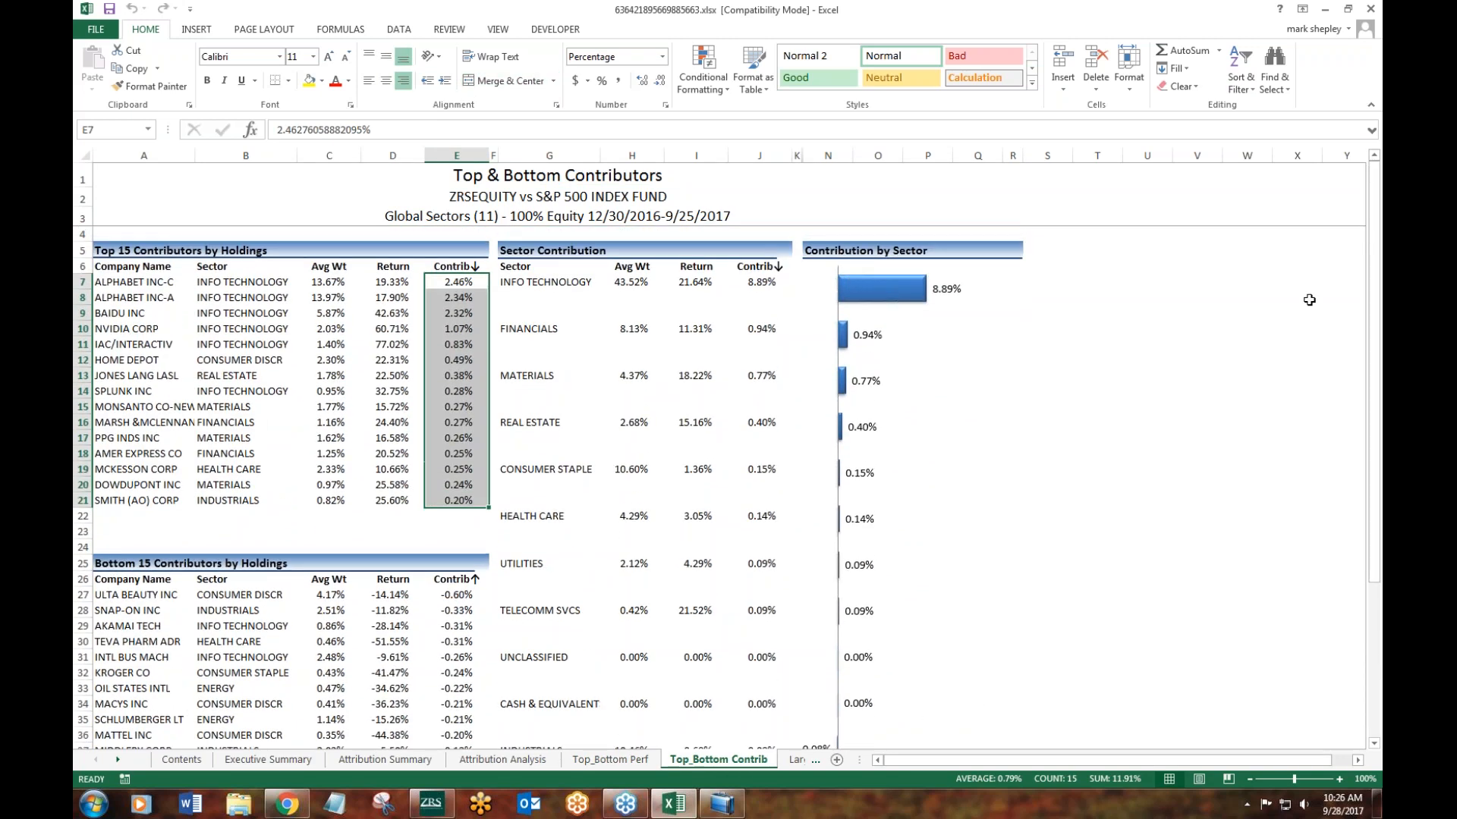
{"action": "scroll", "coordinate": [550, 509], "scroll_direction": "down", "scroll_amount": 2}
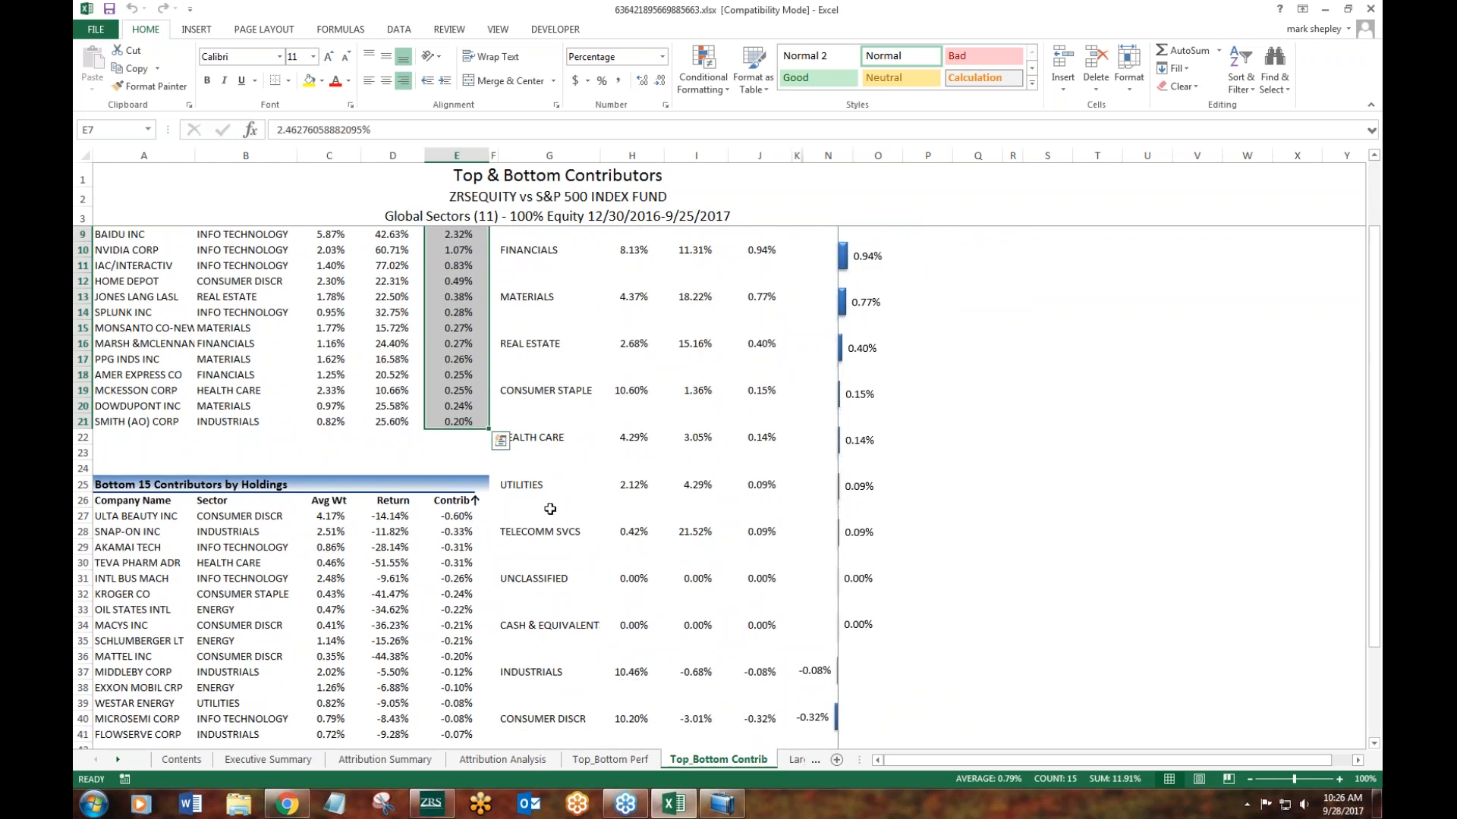
{"action": "left_click_drag", "start_coordinate": [459, 516], "coordinate": [459, 735]}
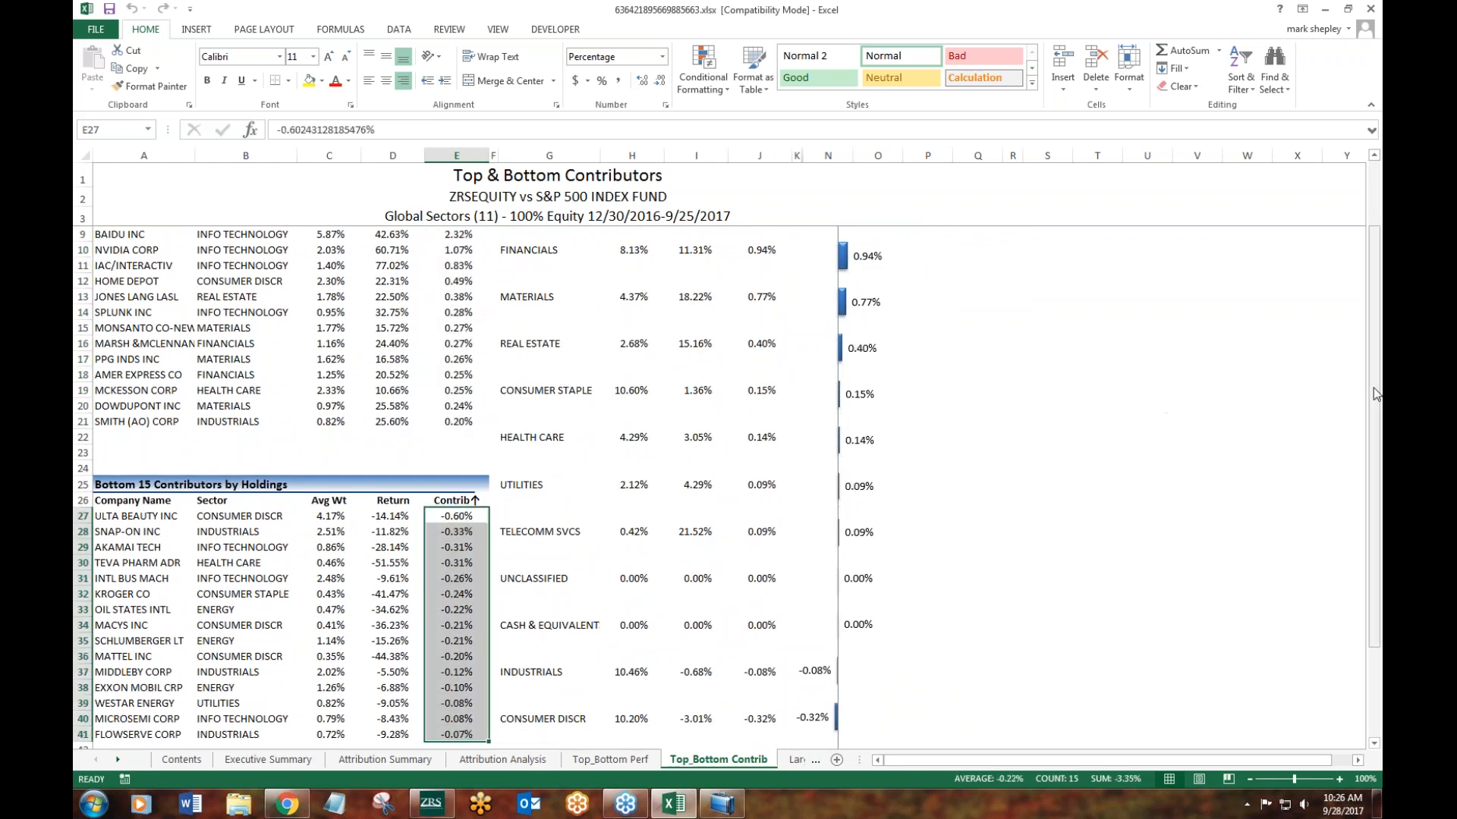
{"action": "scroll", "coordinate": [1376, 394], "scroll_direction": "up", "scroll_amount": 2}
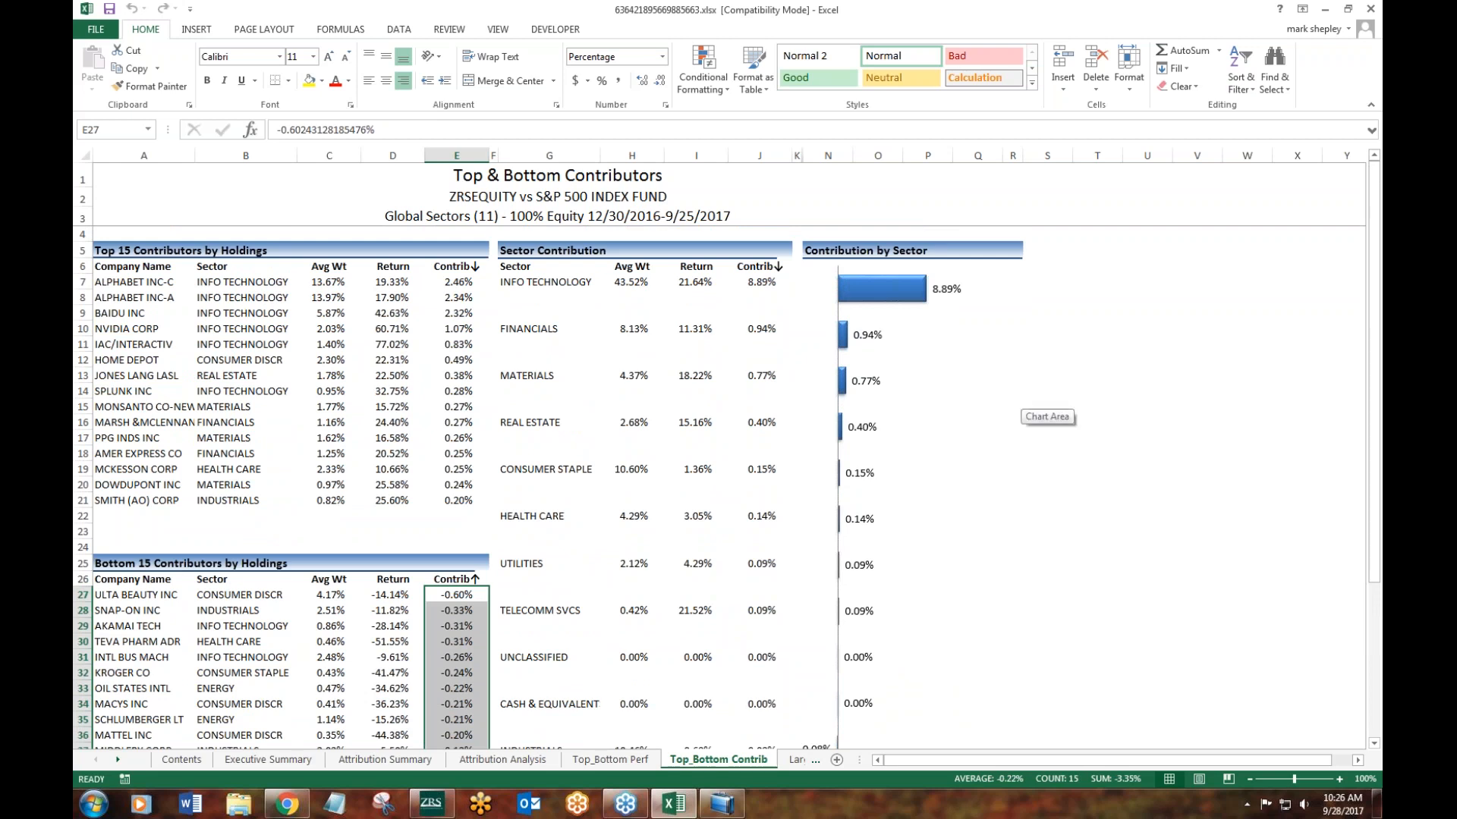
- Review the Largest and Smallest Holdings sheet and the charts and sector table on the Relative Sector Allocation sheet
{"action": "left_click", "coordinate": [117, 760]}
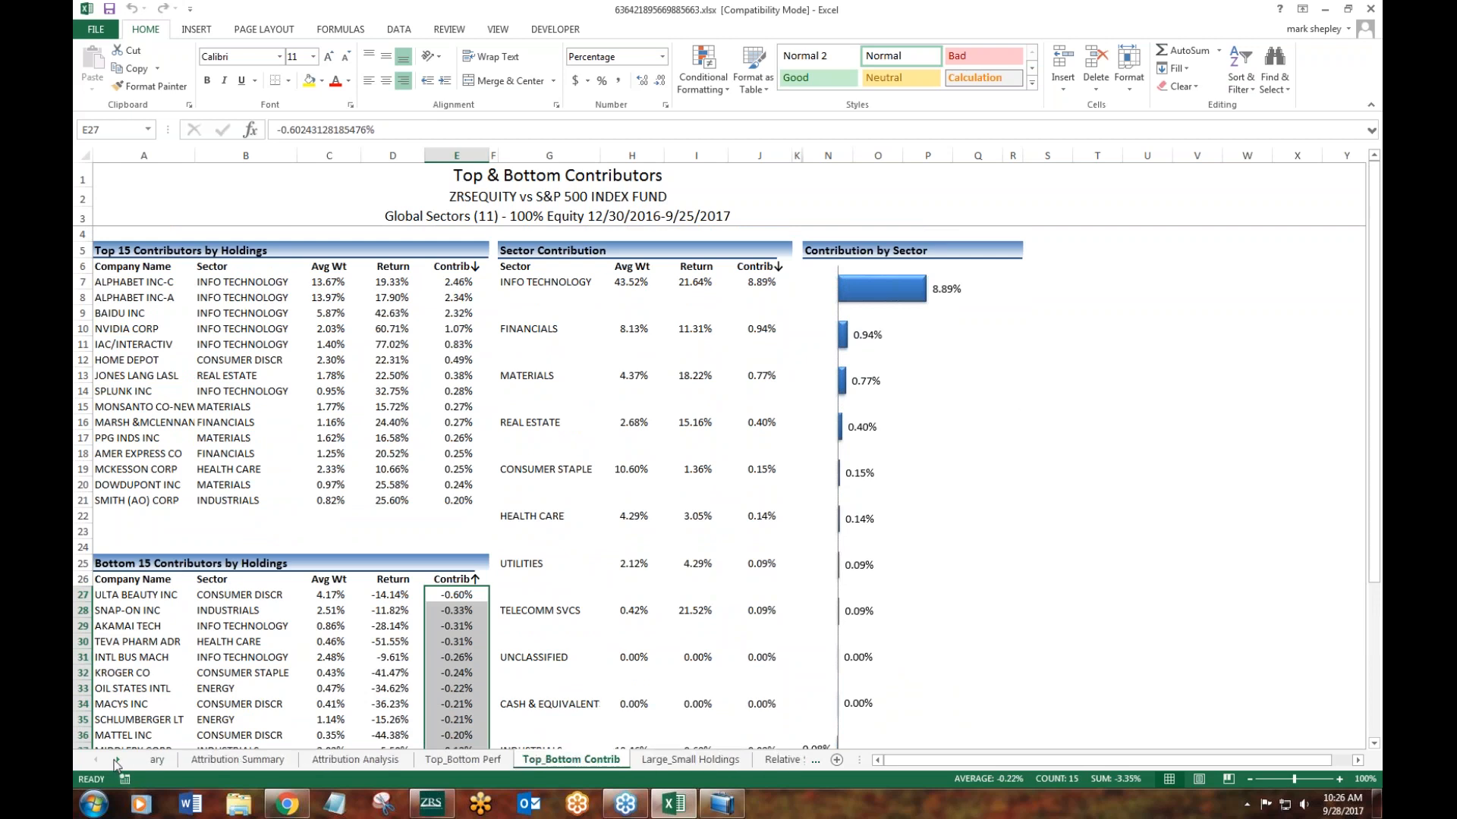
{"action": "left_click", "coordinate": [204, 761]}
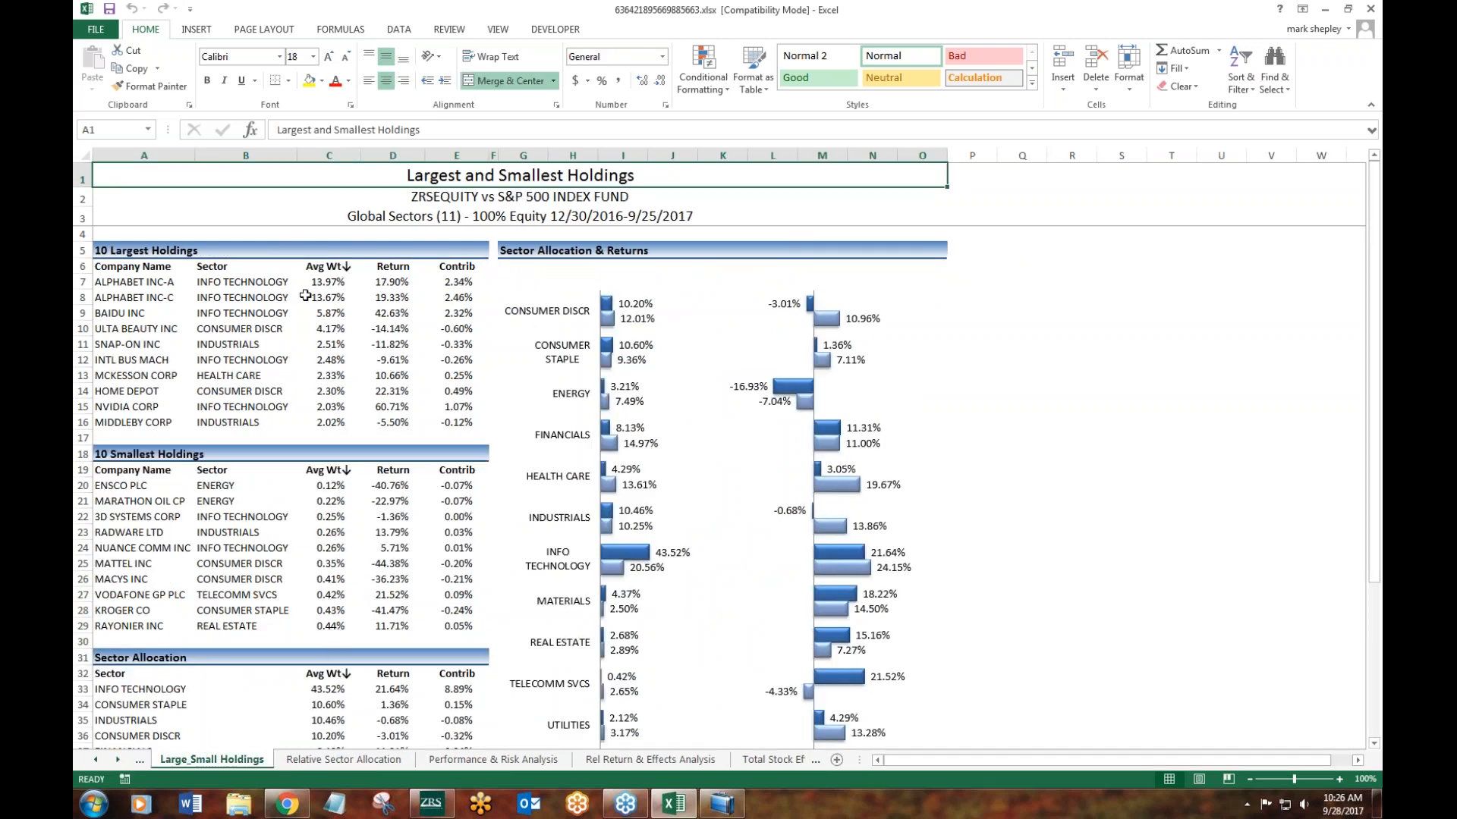
{"action": "left_click", "coordinate": [364, 762]}
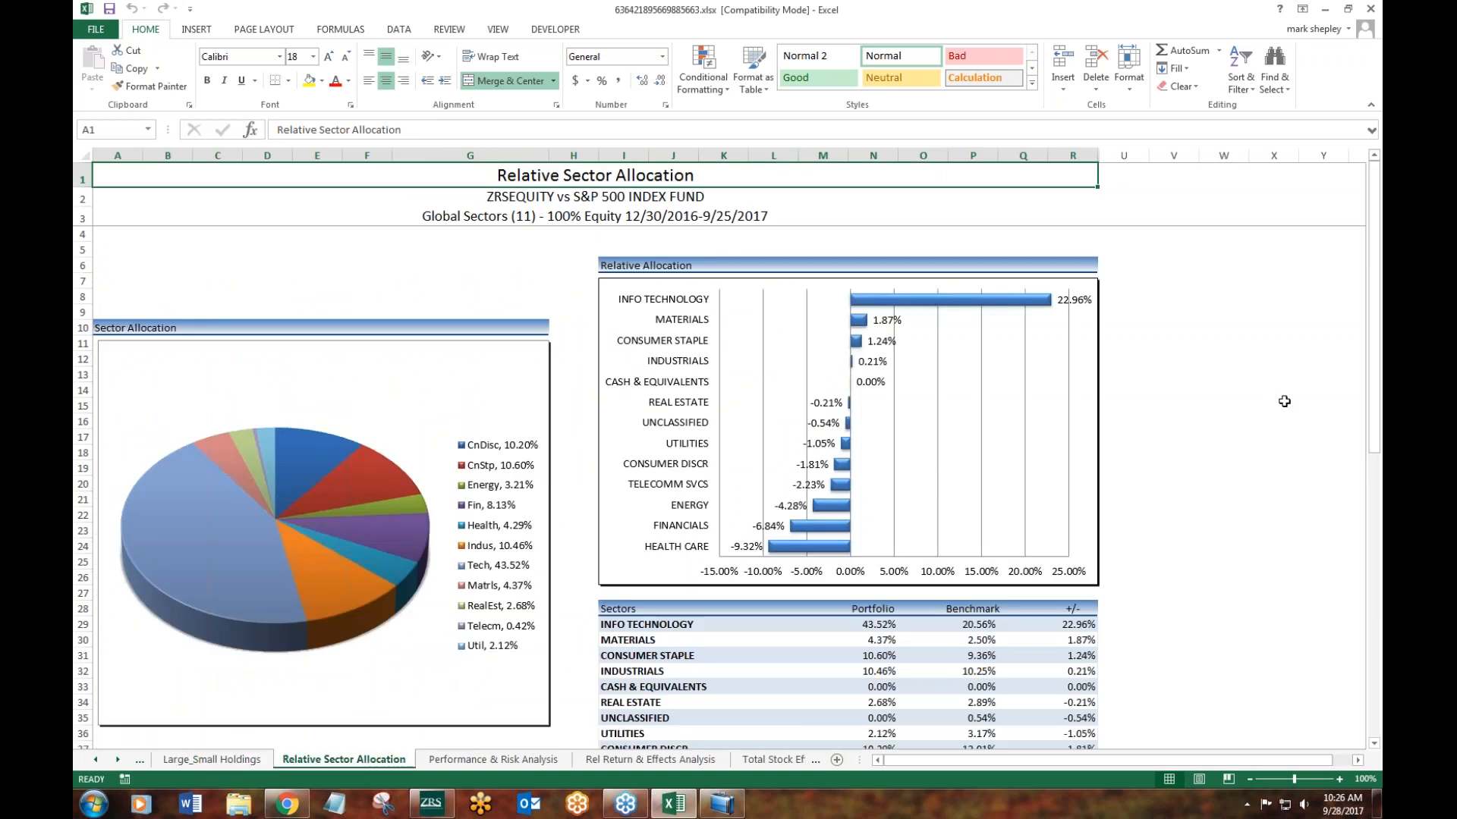
{"action": "left_click_drag", "start_coordinate": [1374, 333], "coordinate": [1370, 444]}
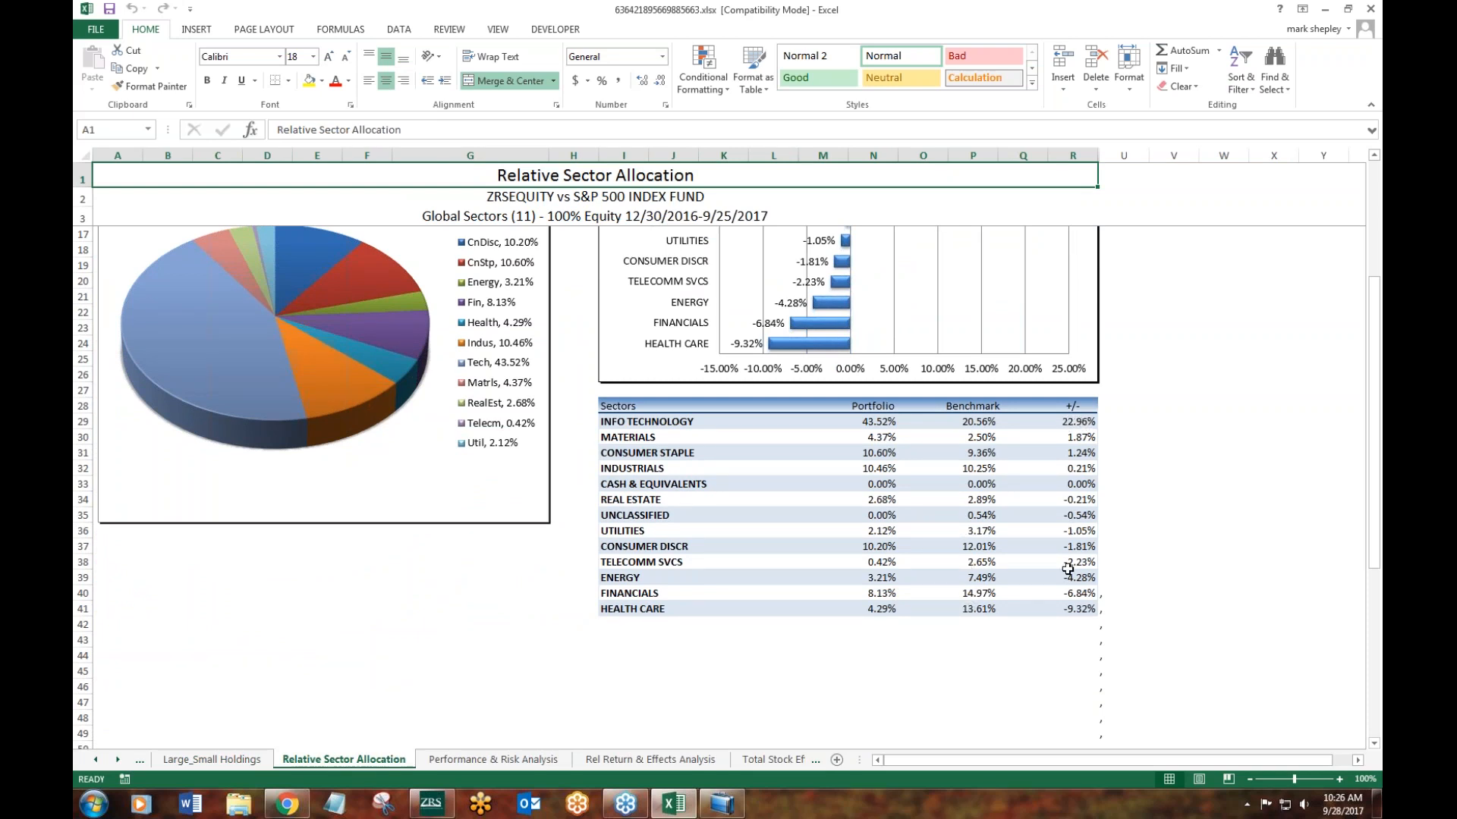
{"action": "left_click_drag", "start_coordinate": [1374, 429], "coordinate": [1374, 323]}
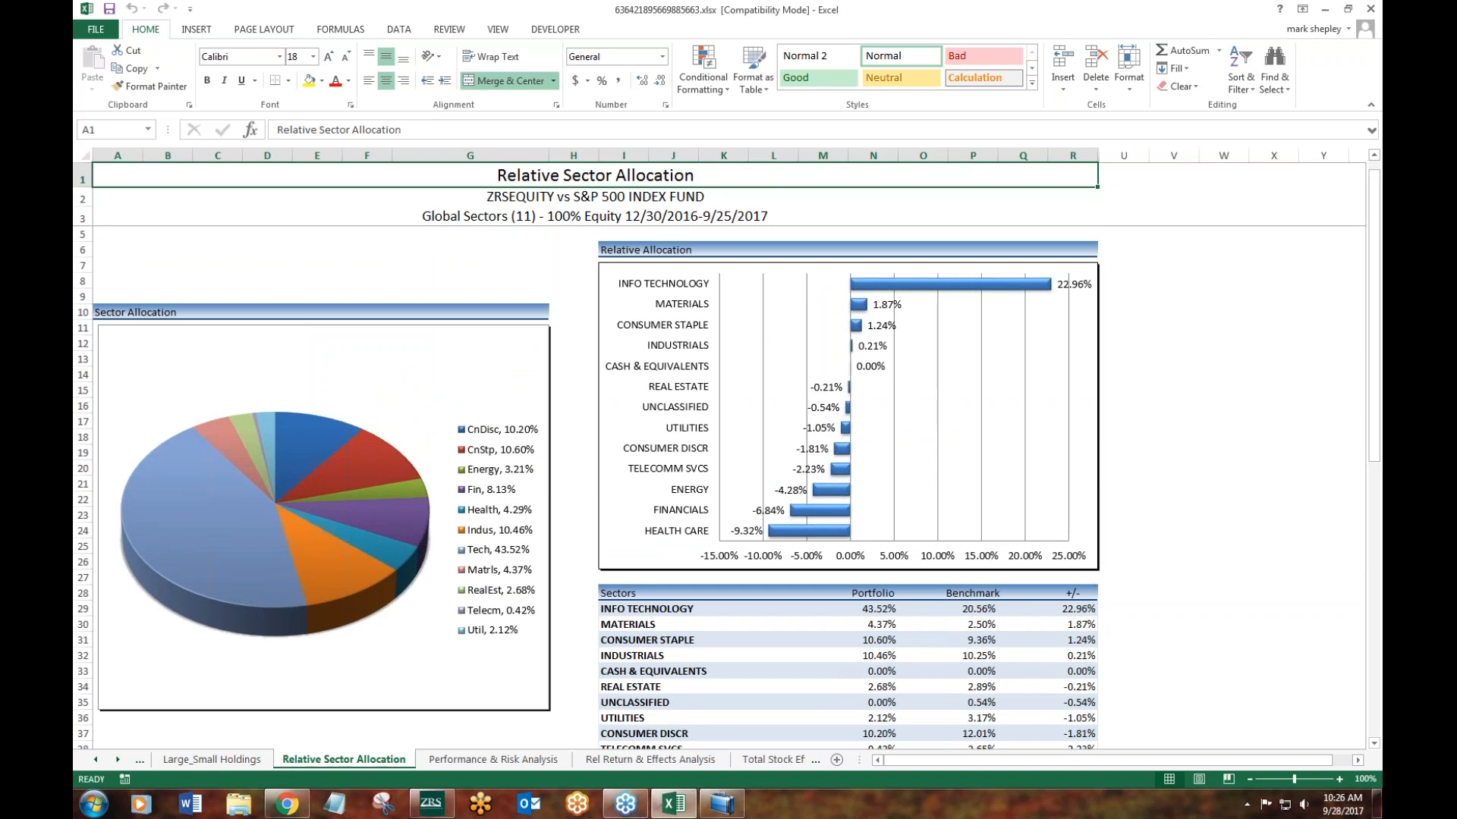
- Review the statistics and charts on the Performance & Risk Analysis sheet and the daily figures on the Rel Return & Effects Analysis sheet
{"action": "left_click", "coordinate": [452, 760]}
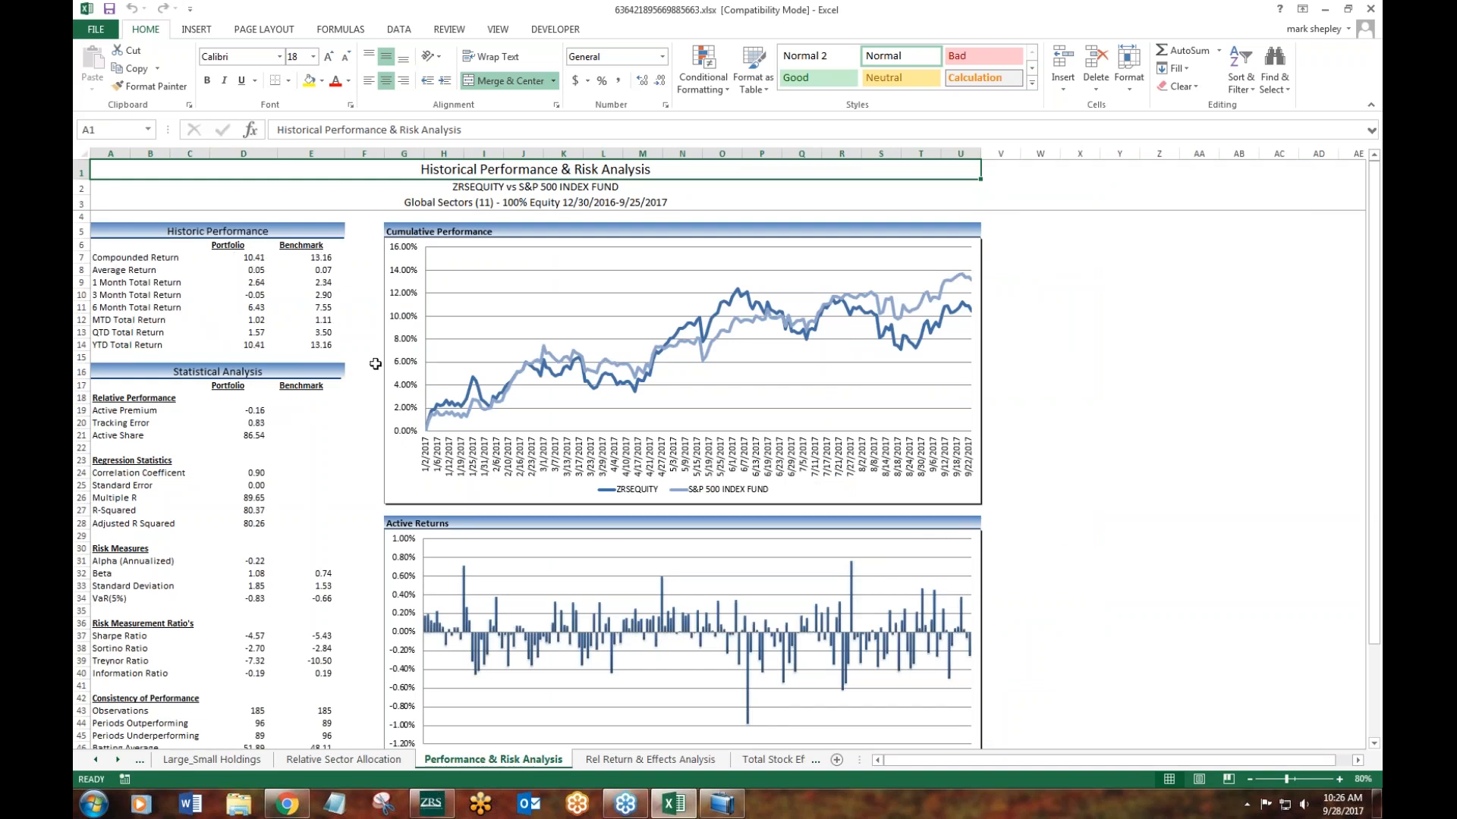
{"action": "left_click_drag", "start_coordinate": [1373, 188], "coordinate": [1367, 282]}
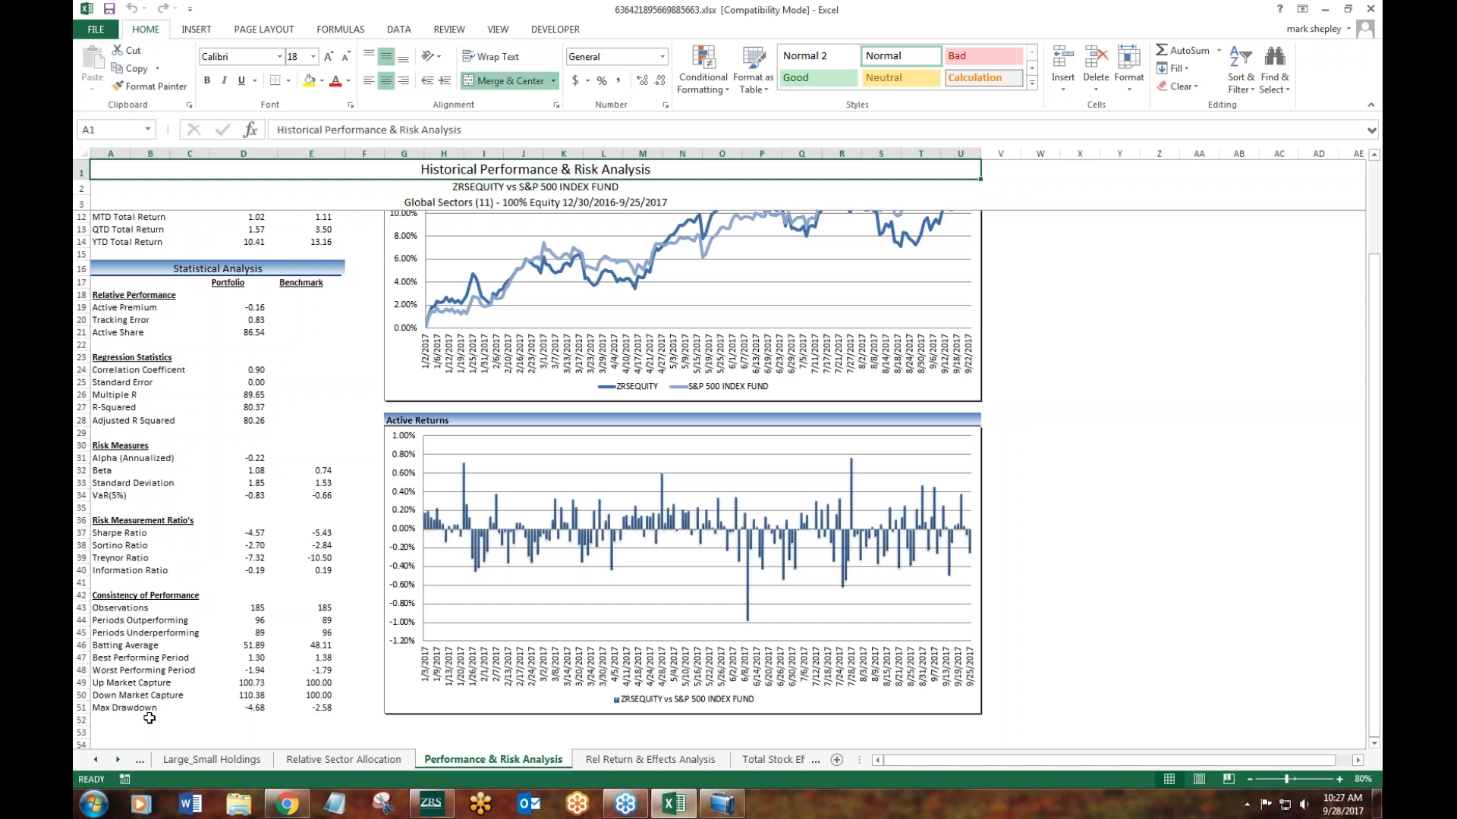
{"action": "left_click", "coordinate": [639, 759]}
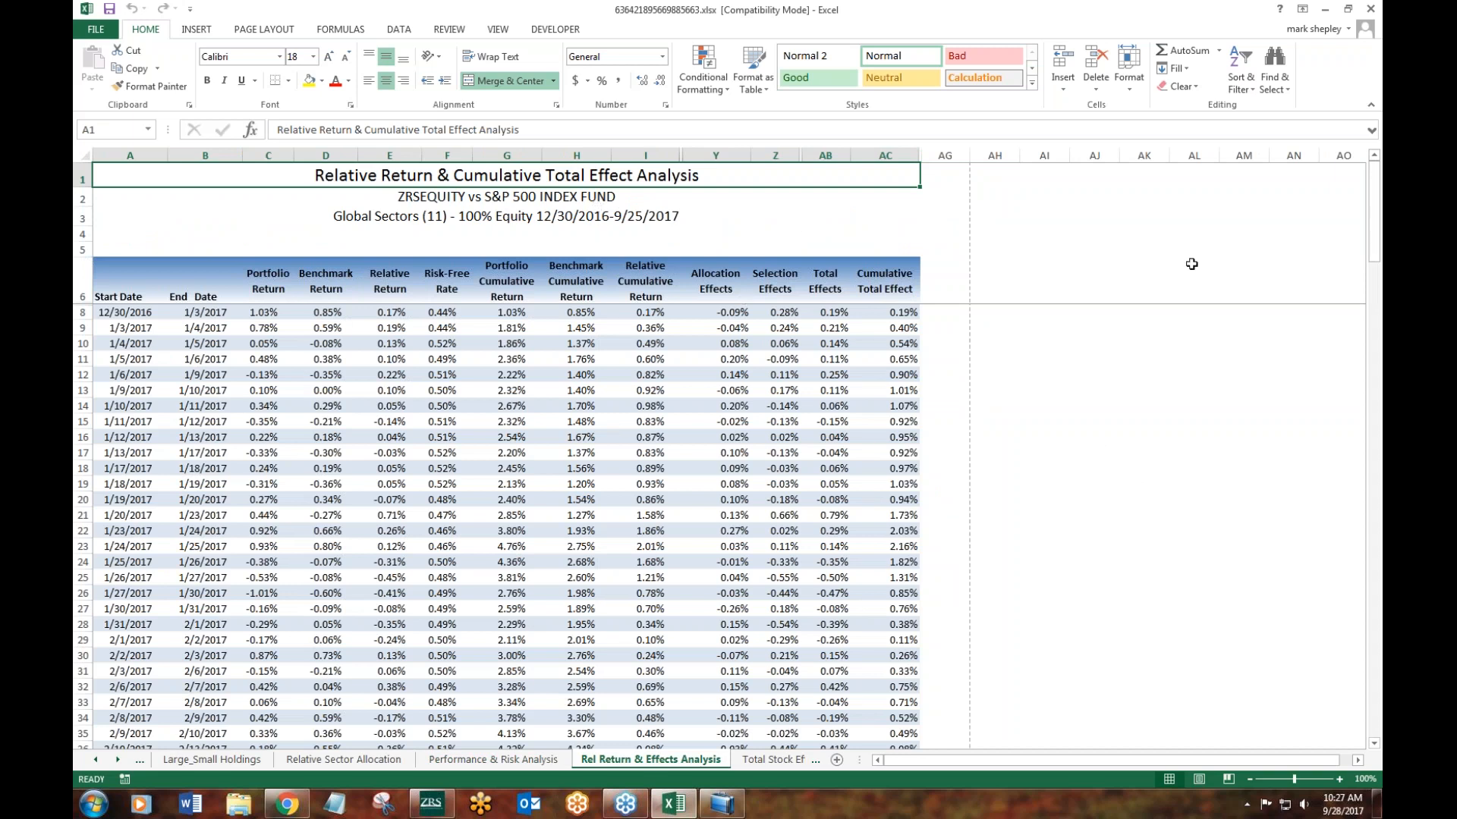
{"action": "mouse_move", "coordinate": [1374, 220]}
{"action": "left_mouse_down"}
{"action": "mouse_move", "coordinate": [1371, 730]}
{"action": "mouse_move", "coordinate": [1373, 214]}
{"action": "left_mouse_up"}
- Filter the Total Stock Effects sheet to stocks whose average portfolio weight is 0.00%
{"action": "left_click", "coordinate": [118, 760]}
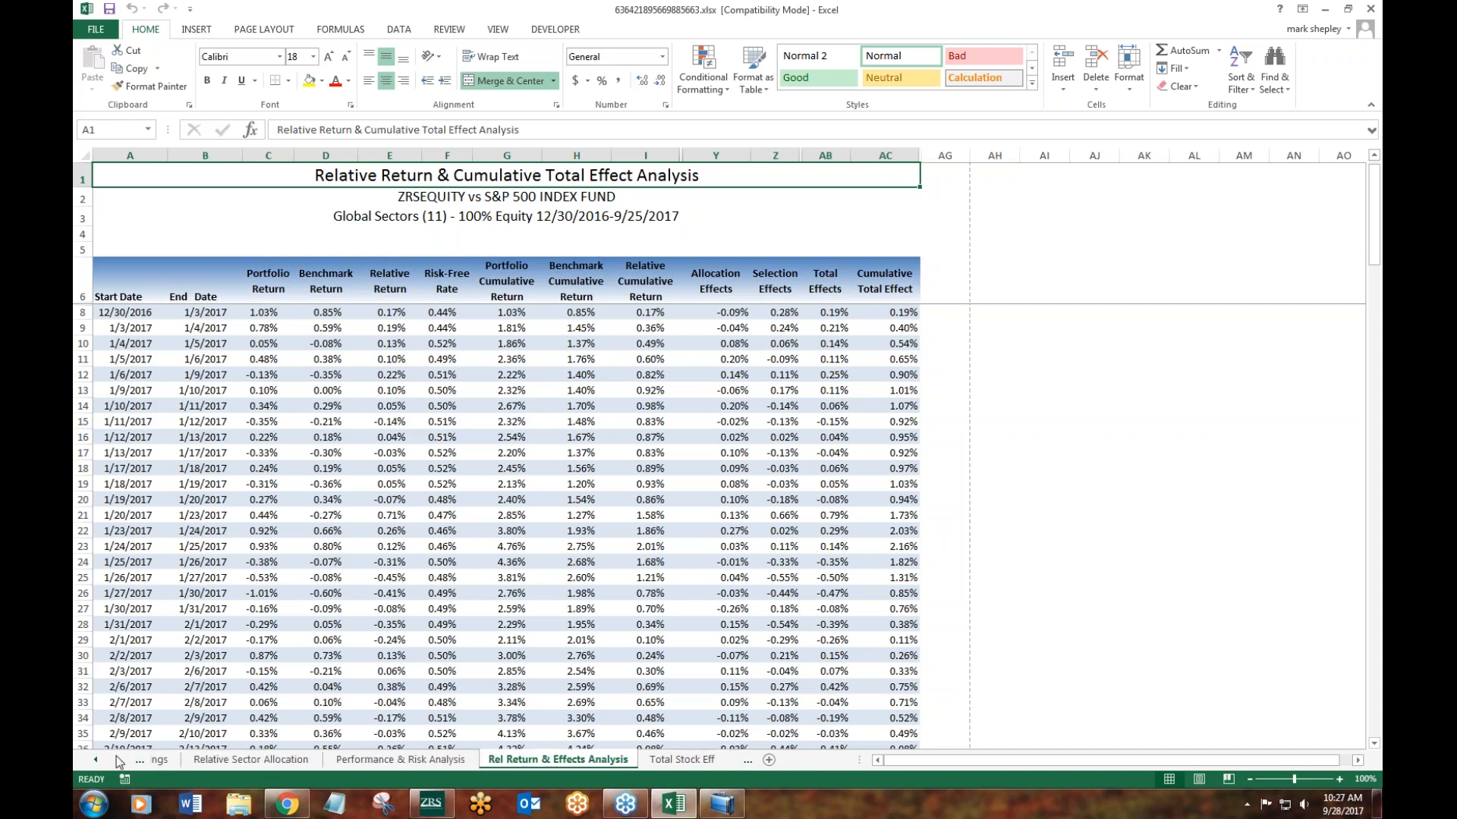
{"action": "left_click", "coordinate": [661, 759]}
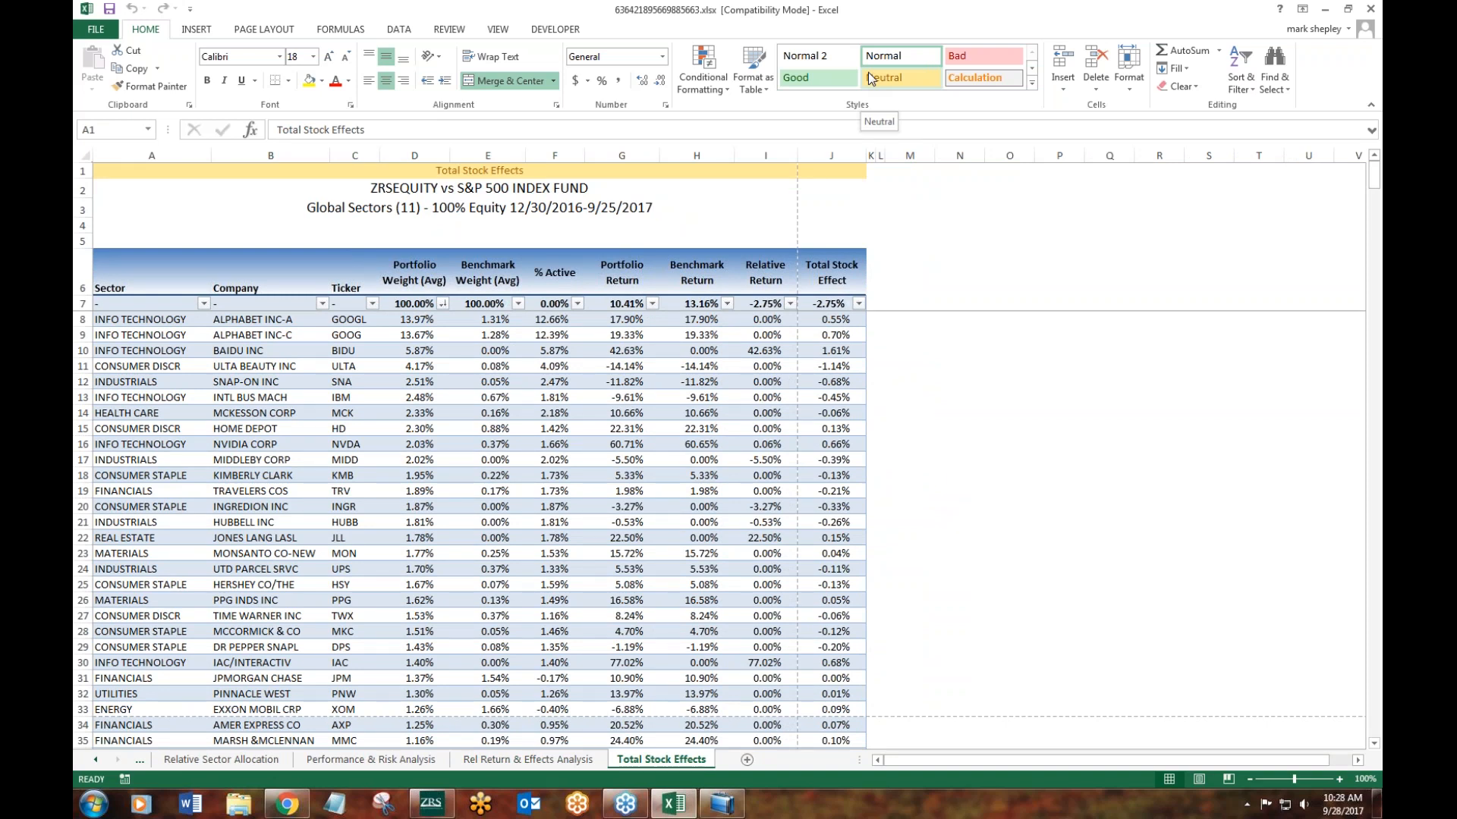
{"action": "left_click", "coordinate": [442, 313]}
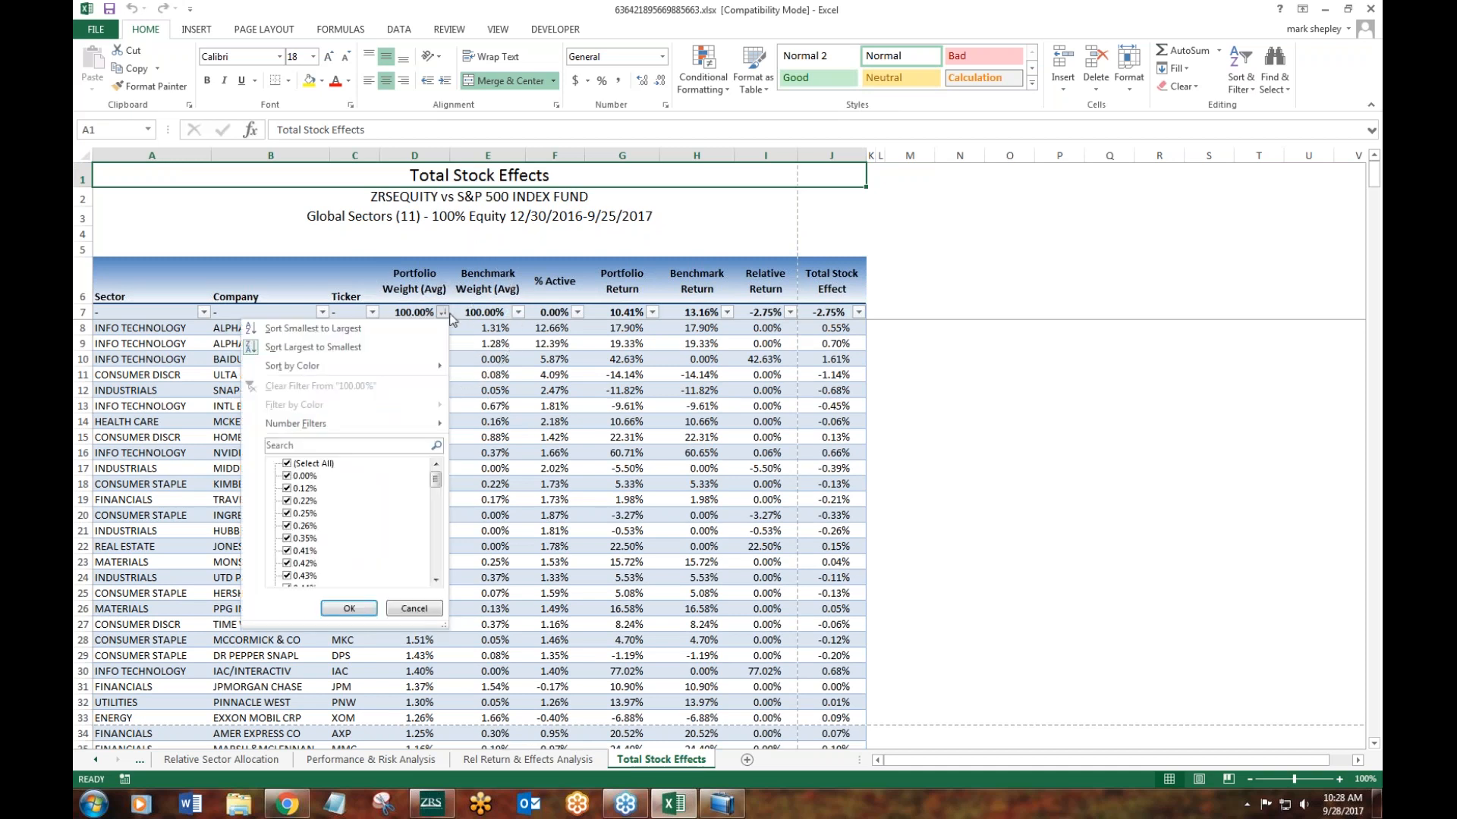
{"action": "left_click", "coordinate": [313, 464]}
{"action": "left_click", "coordinate": [307, 476]}
{"action": "left_click", "coordinate": [349, 609]}
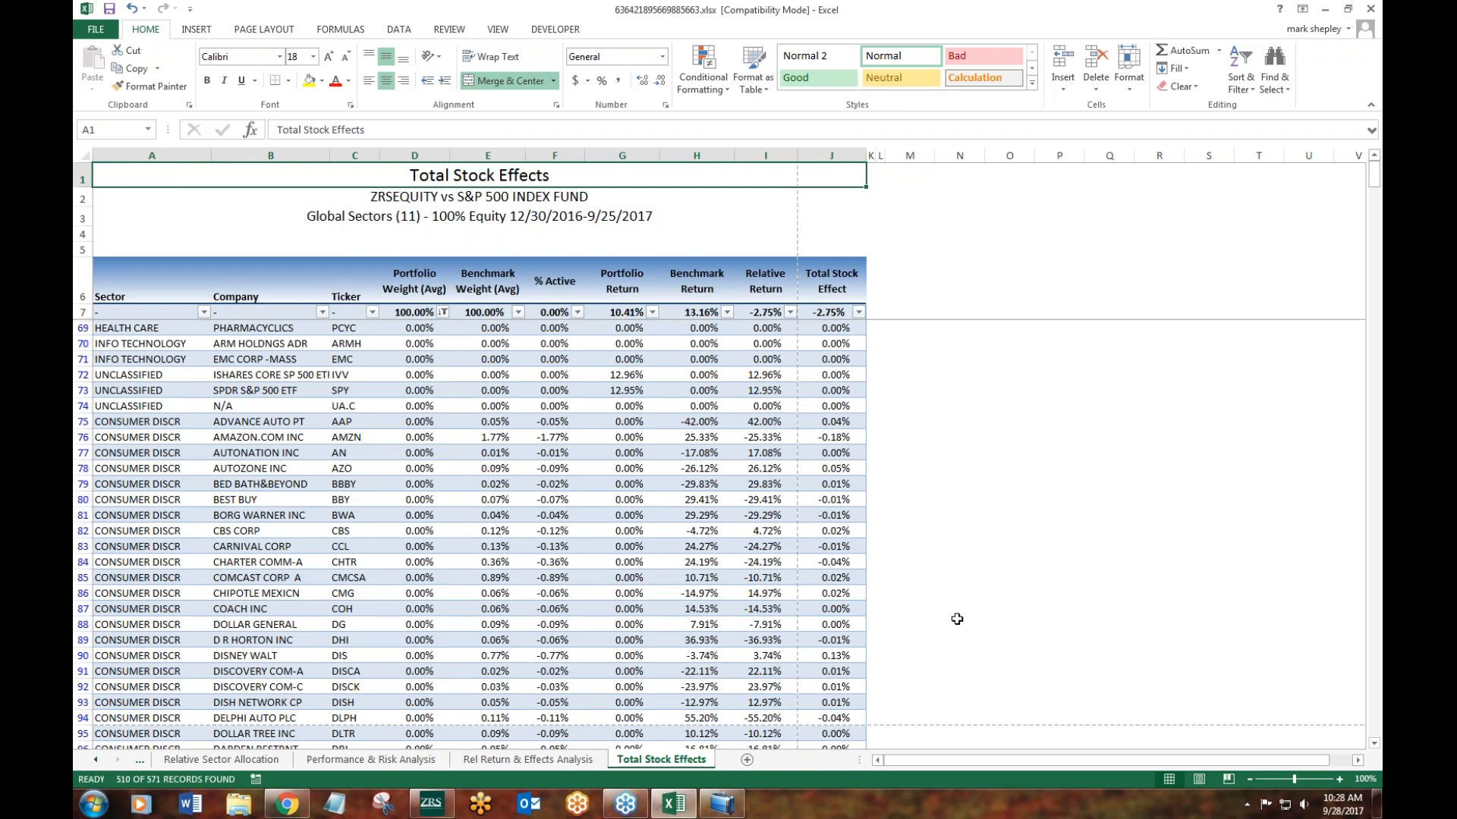
- Sort the filtered stocks by Total Stock Effect from smallest to largest and highlight the first six effect values
{"action": "left_click", "coordinate": [860, 314]}
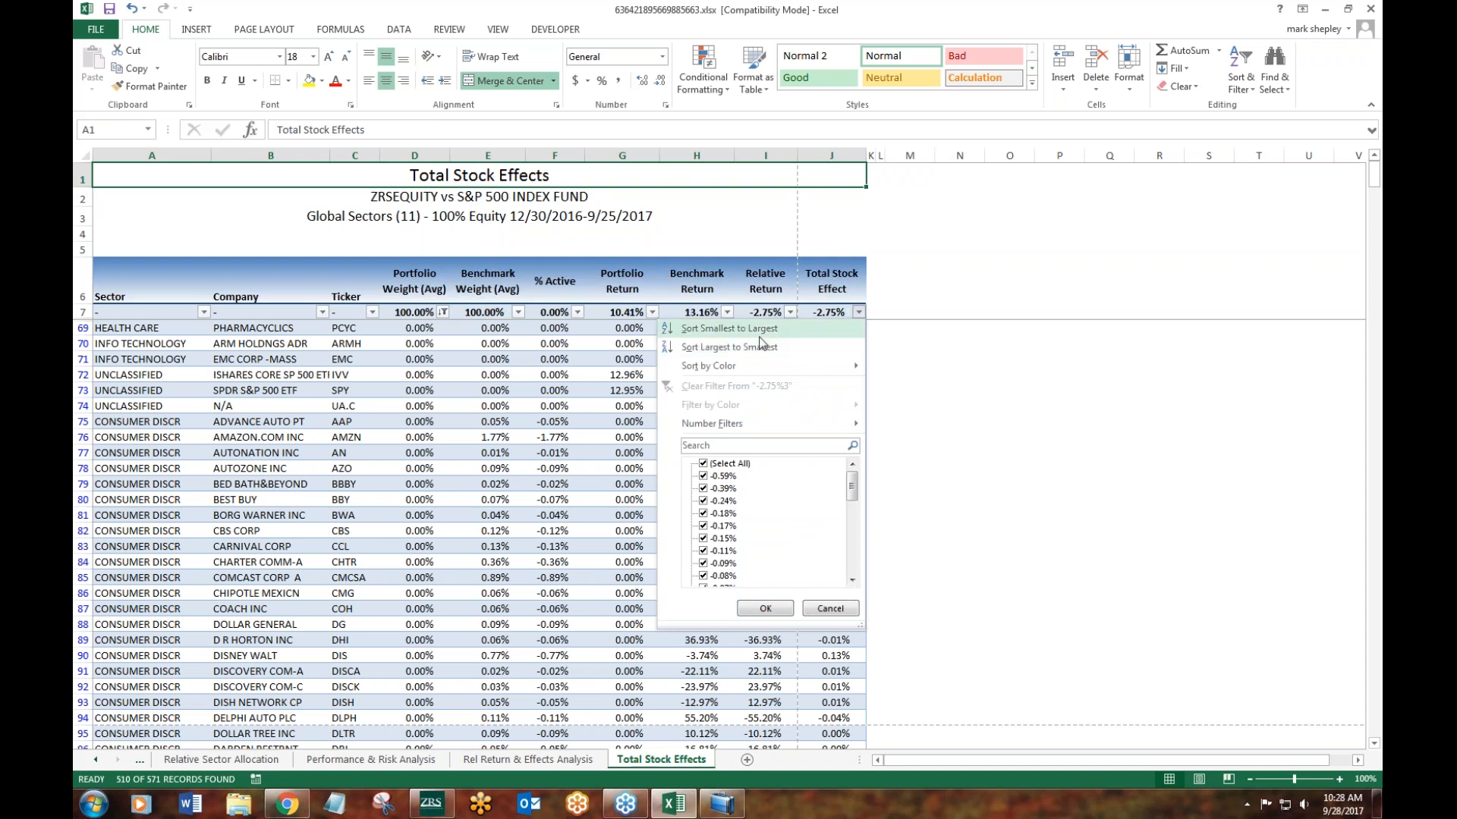
{"action": "left_click", "coordinate": [709, 328]}
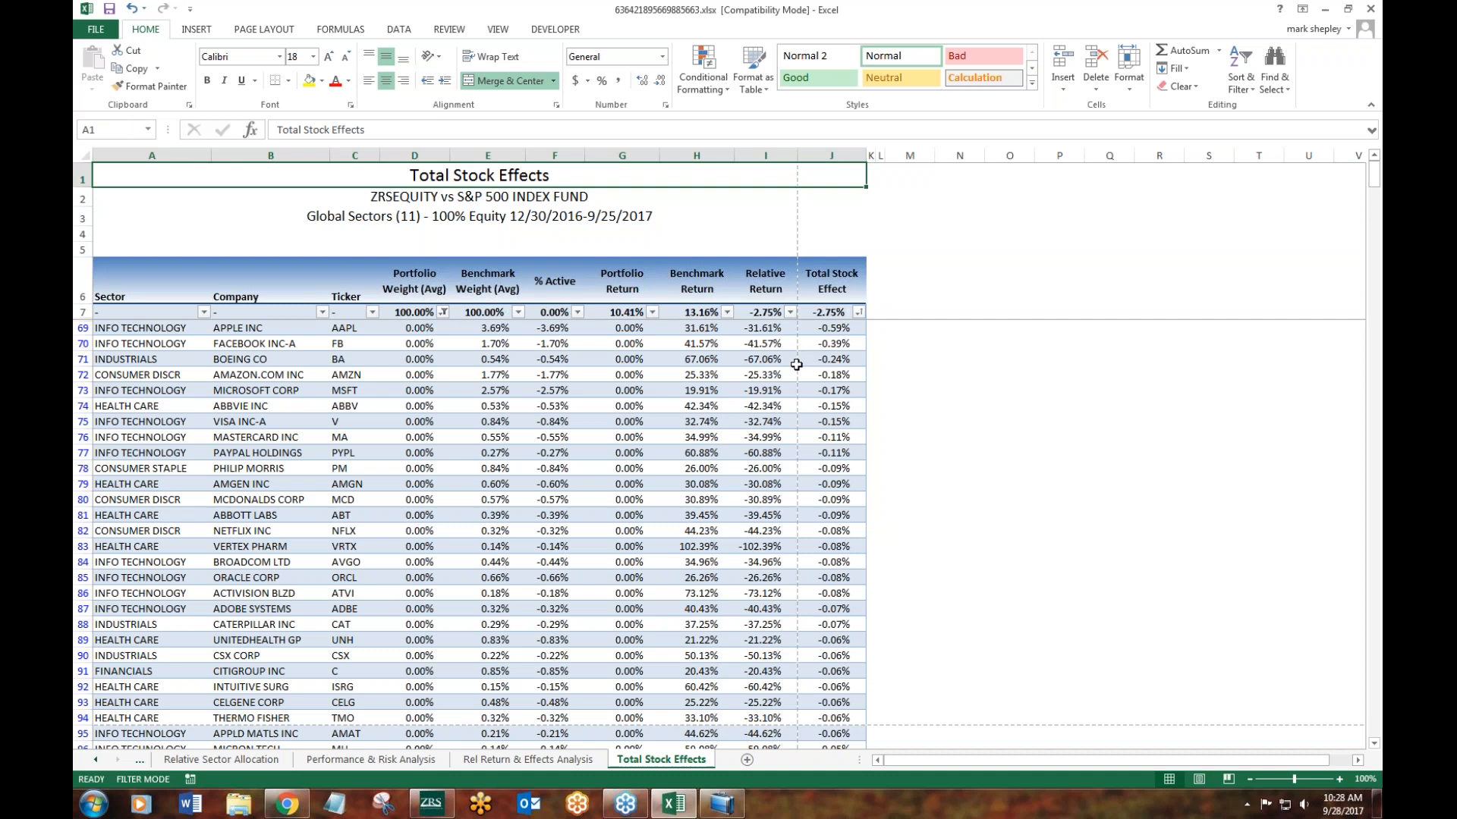
{"action": "left_click_drag", "start_coordinate": [840, 330], "coordinate": [841, 408]}
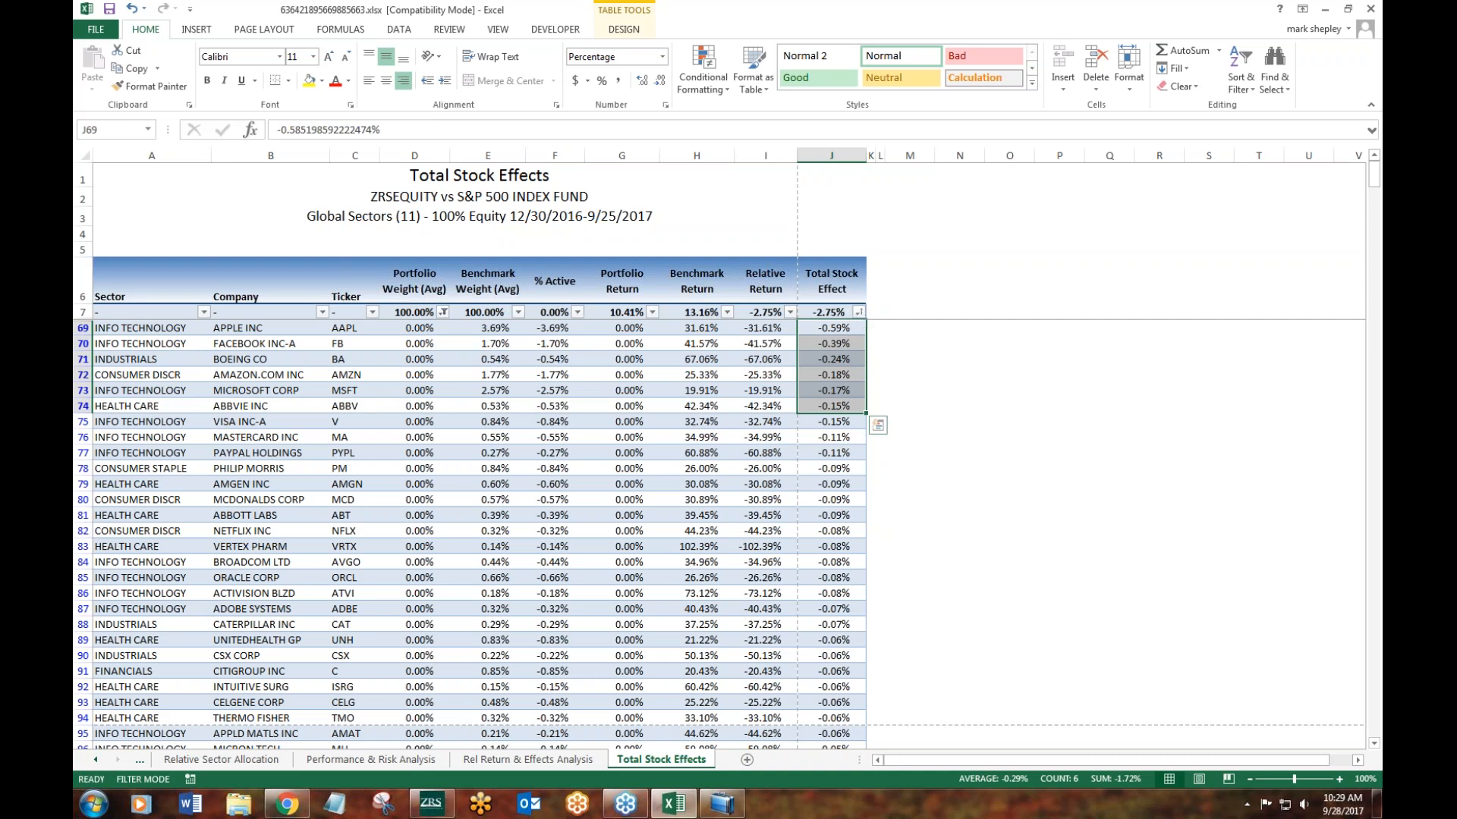
- Sort the filtered stocks by Total Stock Effect from largest to smallest and highlight the top four effect values
{"action": "left_click", "coordinate": [857, 312]}
{"action": "left_click", "coordinate": [880, 345]}
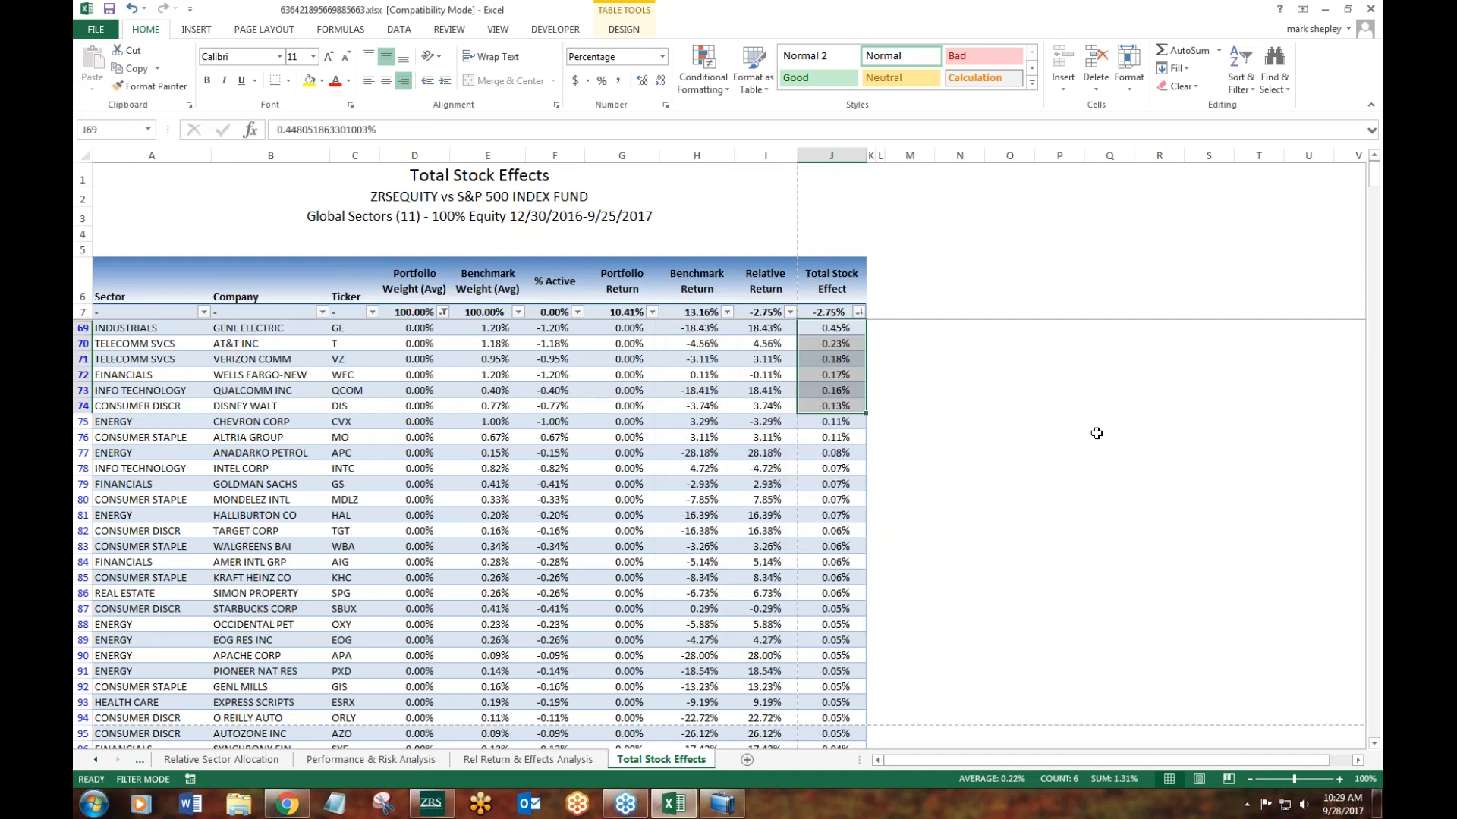
{"action": "left_click", "coordinate": [1096, 433]}
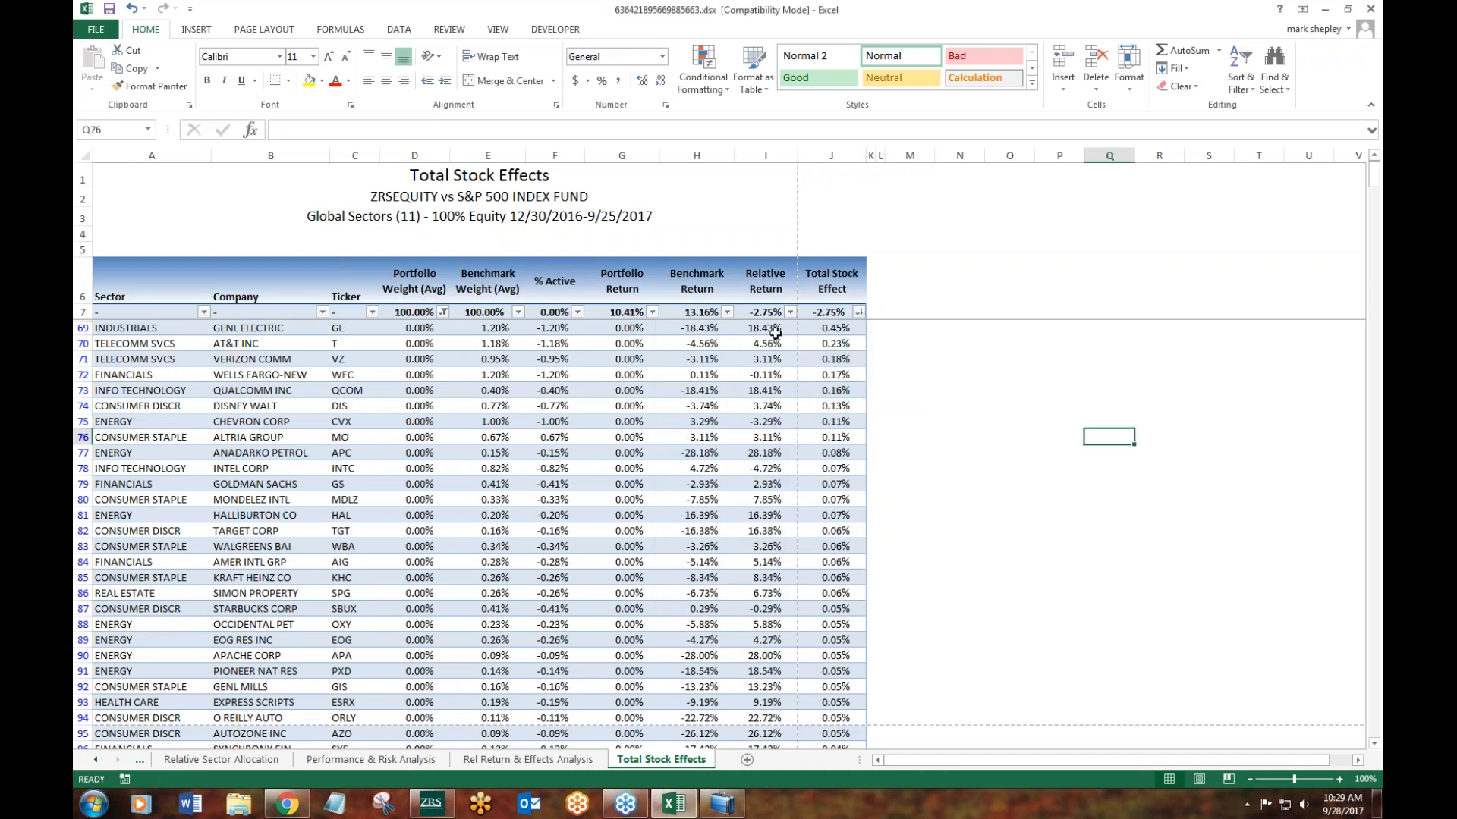
{"action": "left_click", "coordinate": [827, 335]}
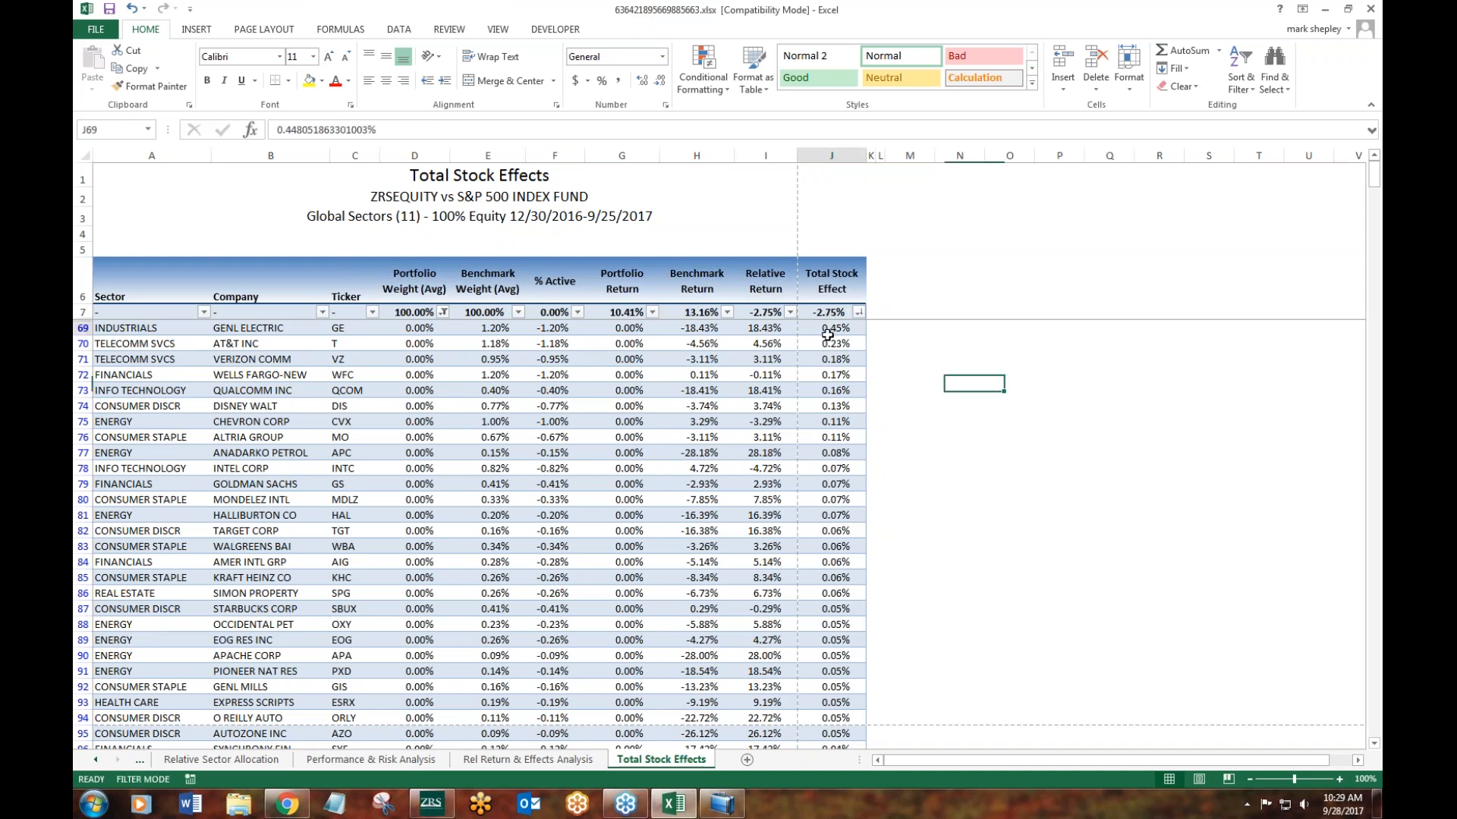
{"action": "left_click_drag", "start_coordinate": [827, 334], "coordinate": [831, 375]}
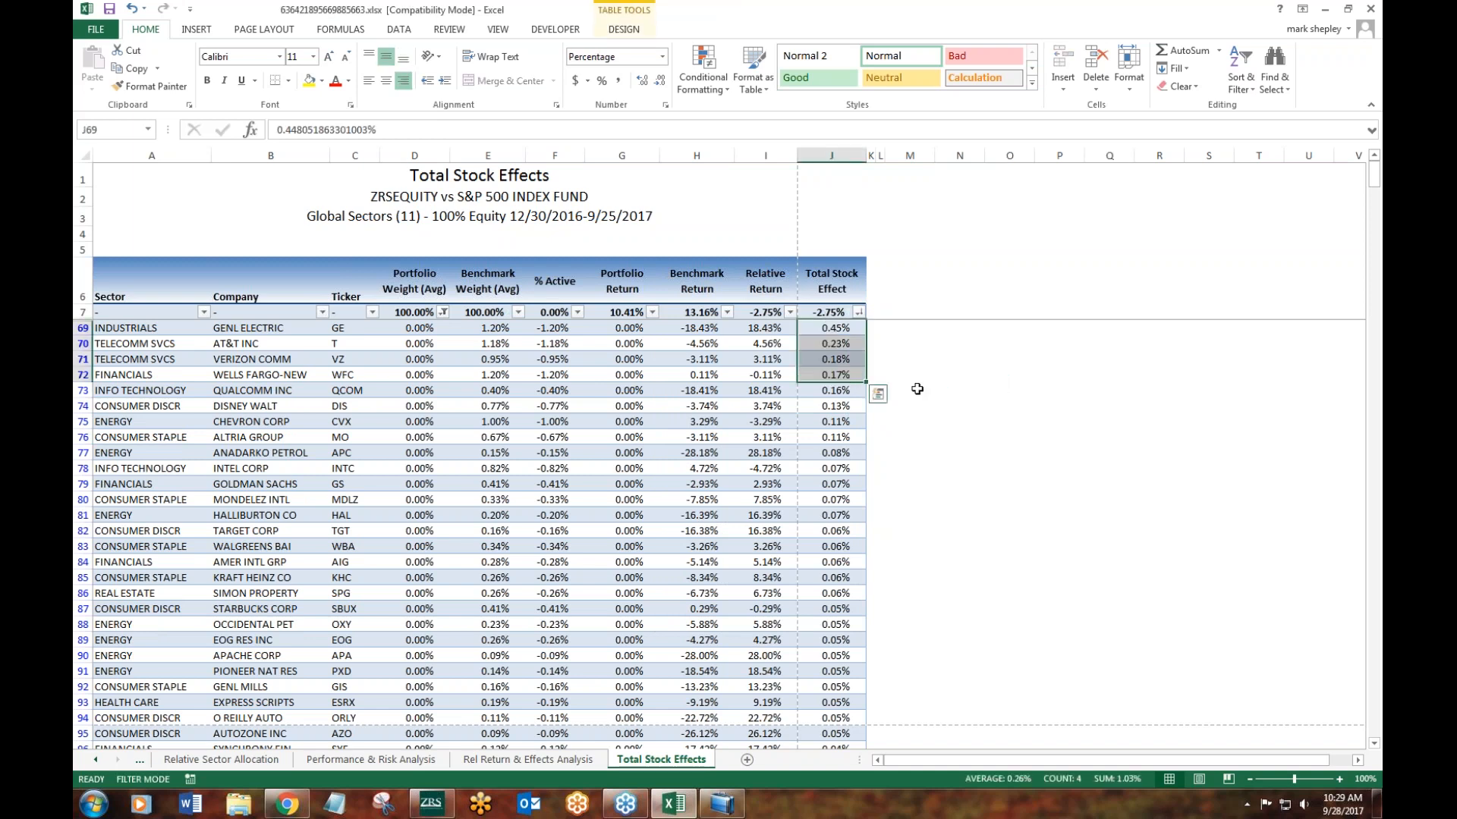
- Highlight the first two stocks' benchmark returns and the top five Total Stock Effect values among the unheld stocks
{"action": "left_click", "coordinate": [706, 333]}
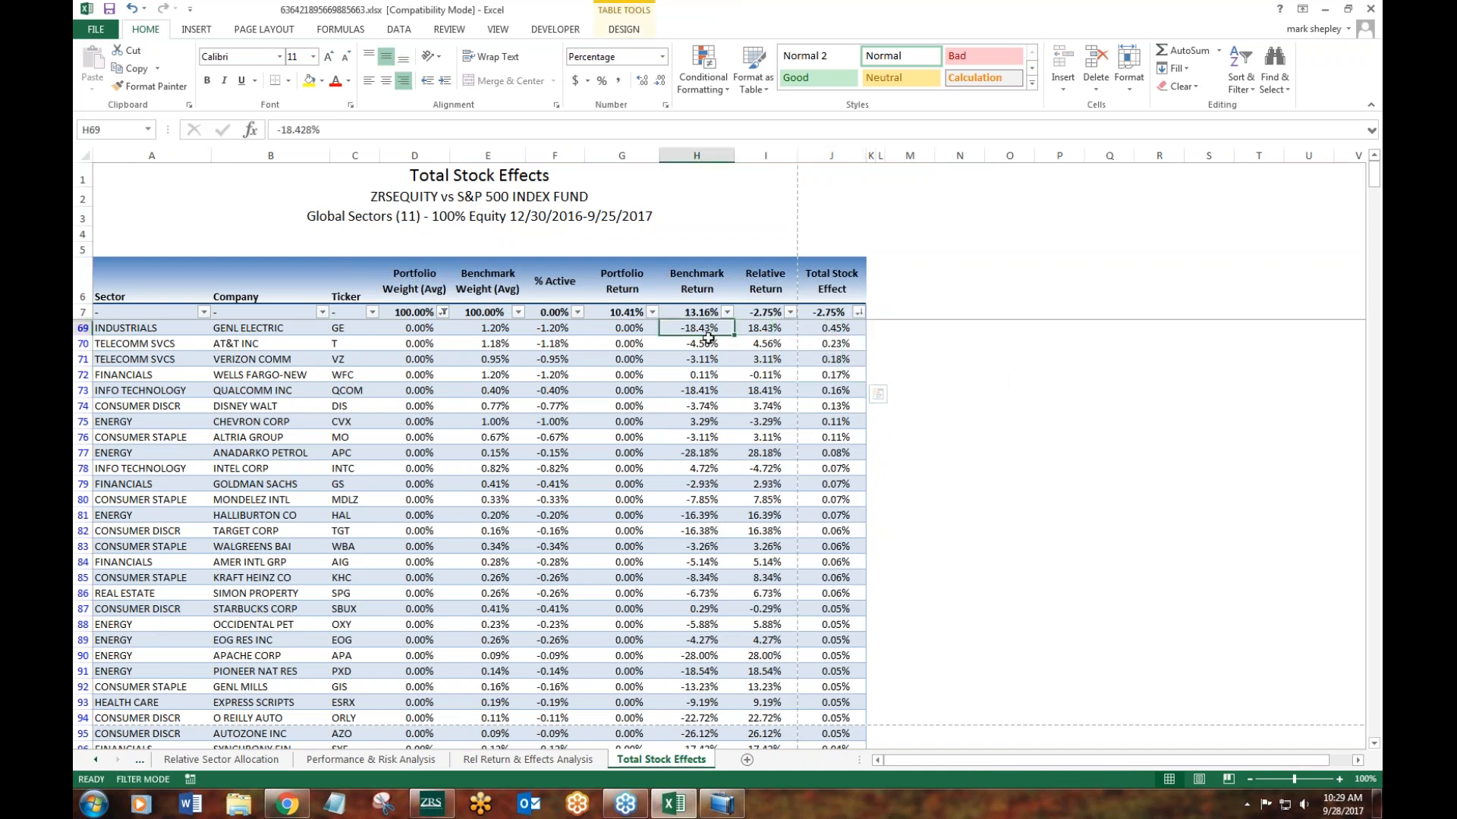
{"action": "left_click_drag", "start_coordinate": [707, 338], "coordinate": [707, 343]}
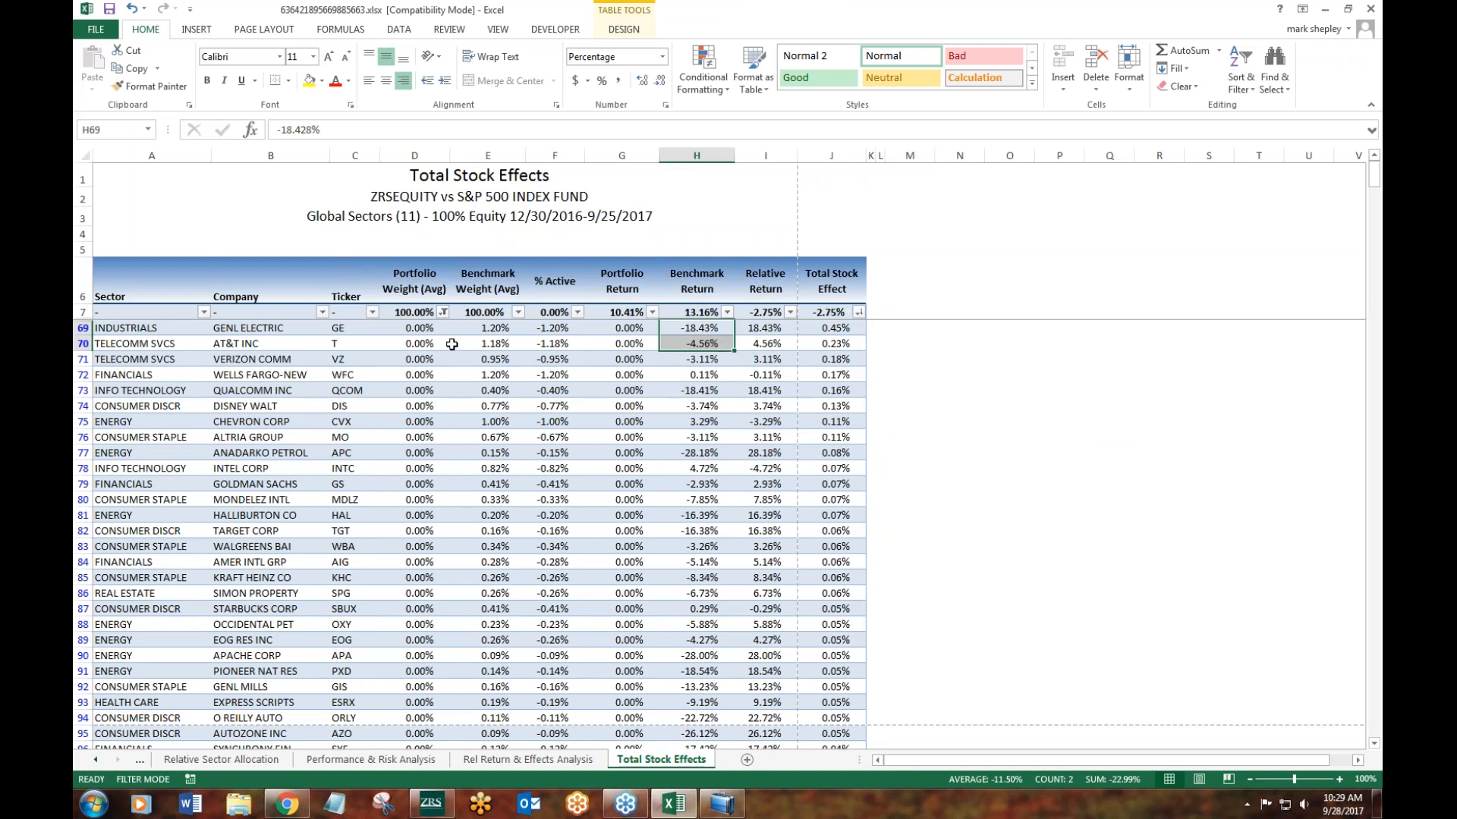
{"action": "left_click_drag", "start_coordinate": [849, 328], "coordinate": [838, 393]}
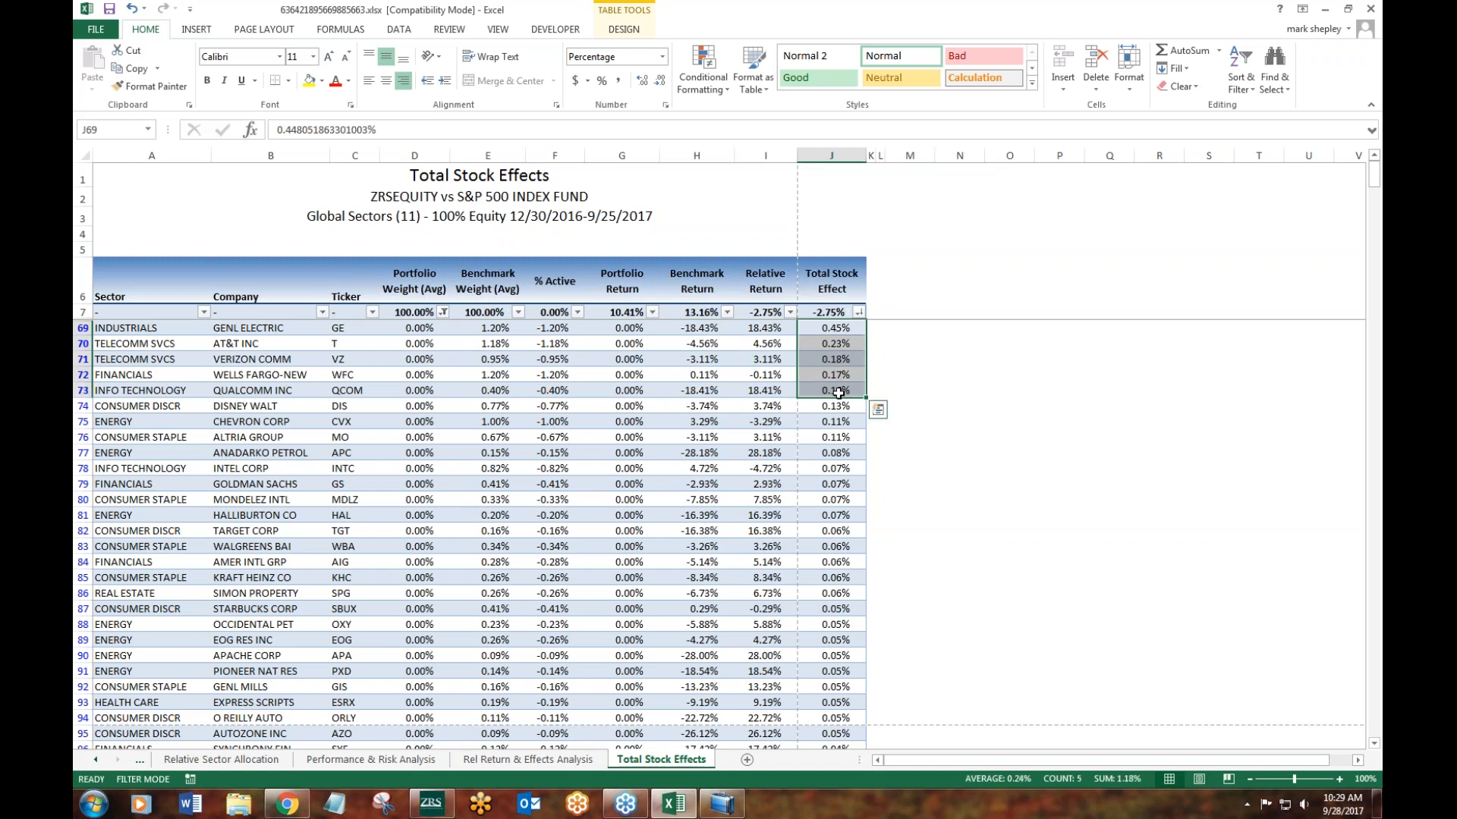
- Change the average portfolio weight filter to include every value except 0.00%, leaving only the stocks held in the portfolio
{"action": "left_click", "coordinate": [444, 312]}
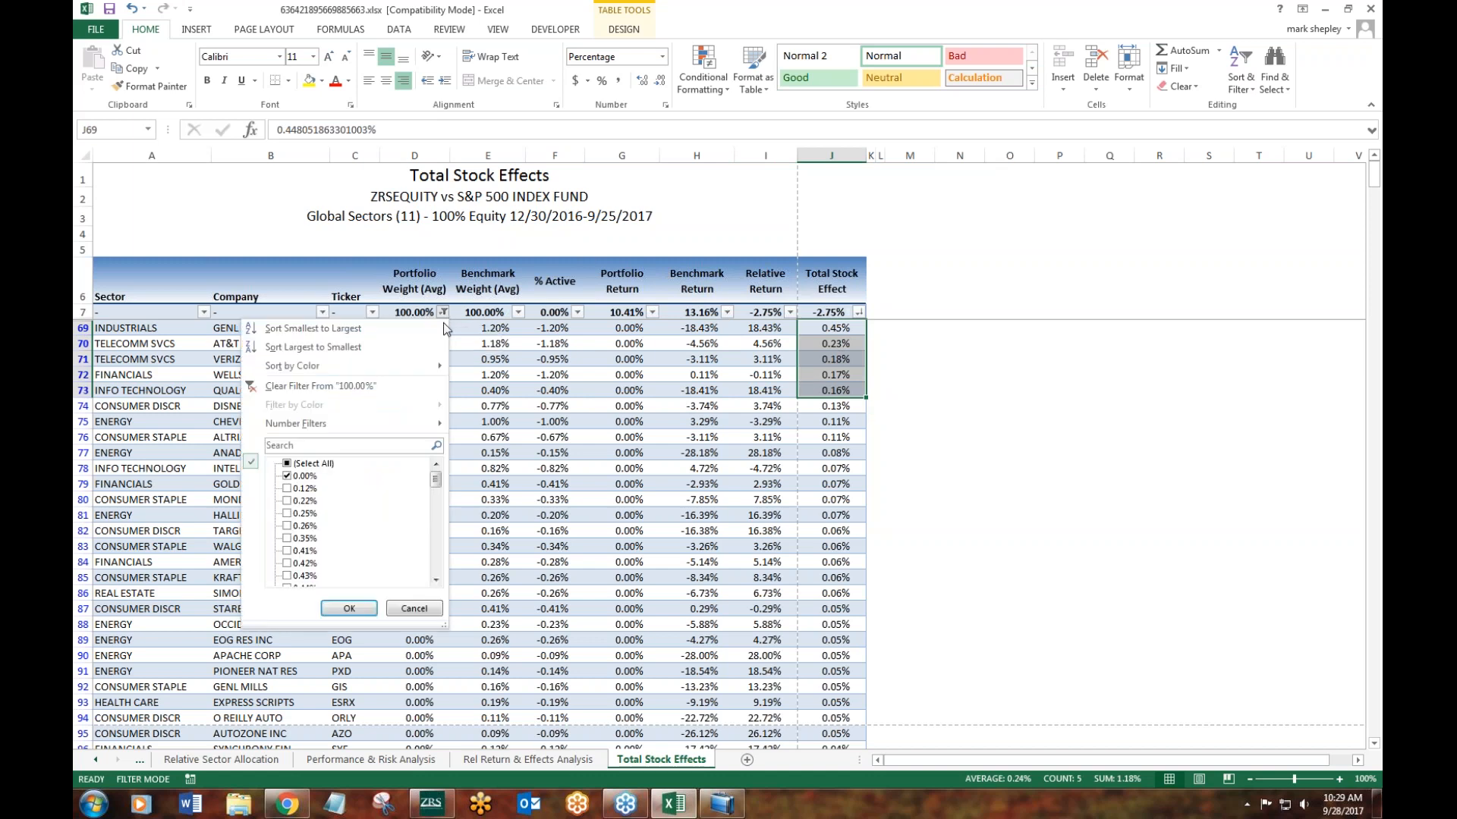
{"action": "left_click", "coordinate": [287, 464]}
{"action": "left_click", "coordinate": [287, 475]}
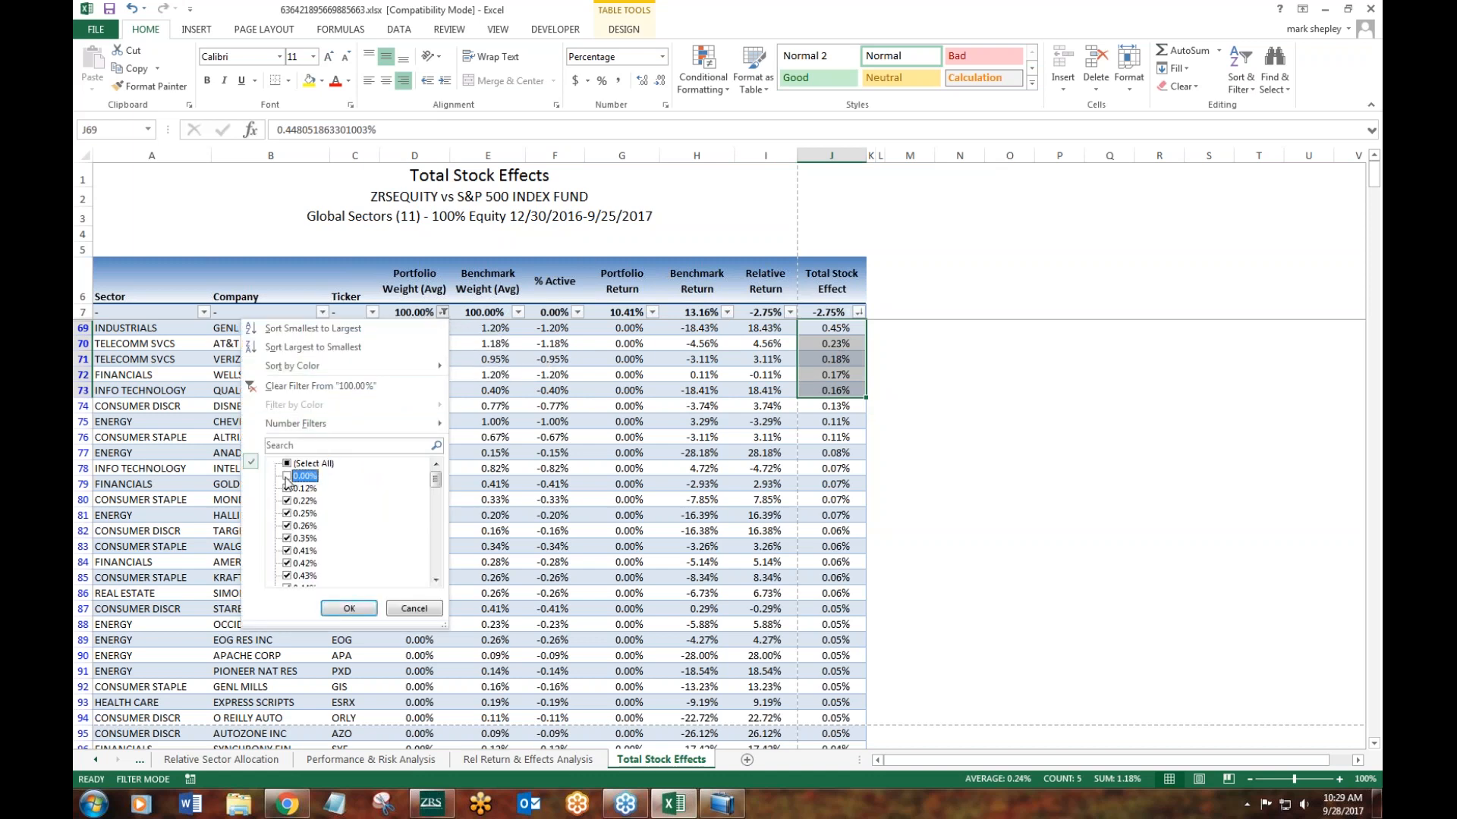
{"action": "left_click", "coordinate": [345, 608]}
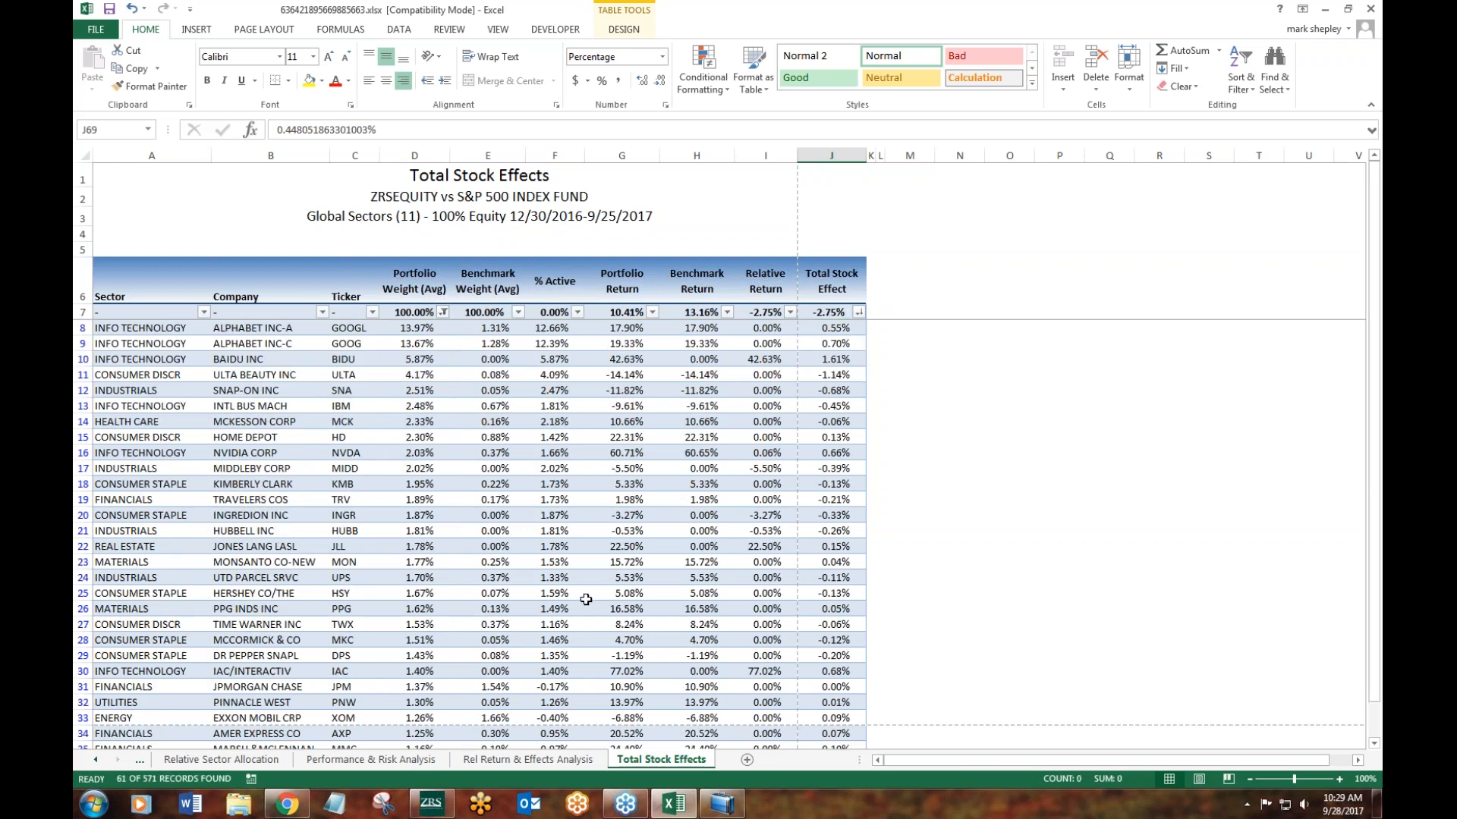
- Sort the held stocks by Total Stock Effect from smallest to largest and step through the first five effect values
{"action": "left_click", "coordinate": [858, 312]}
{"action": "left_click", "coordinate": [831, 329]}
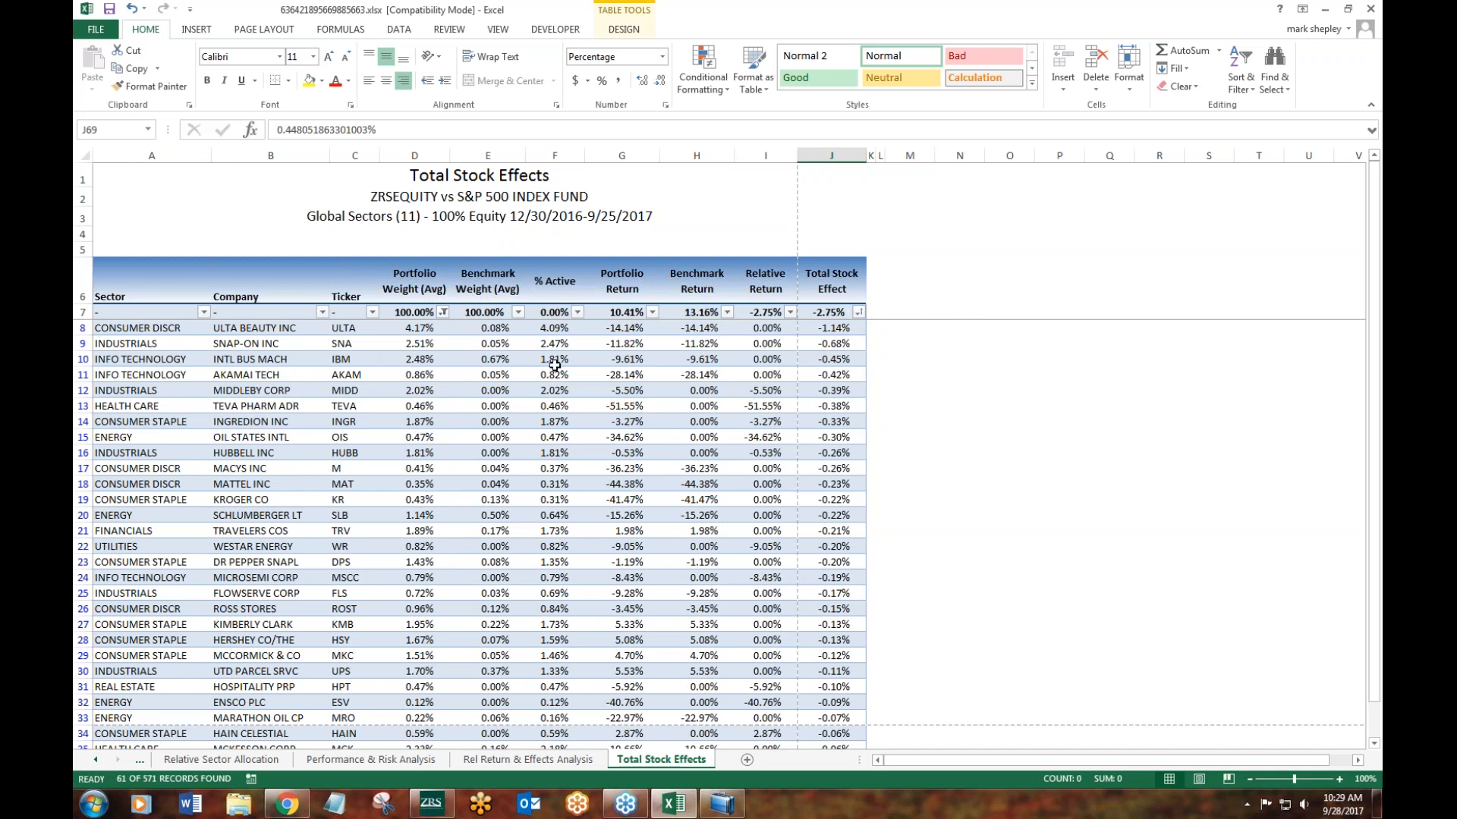
{"action": "left_click", "coordinate": [841, 332]}
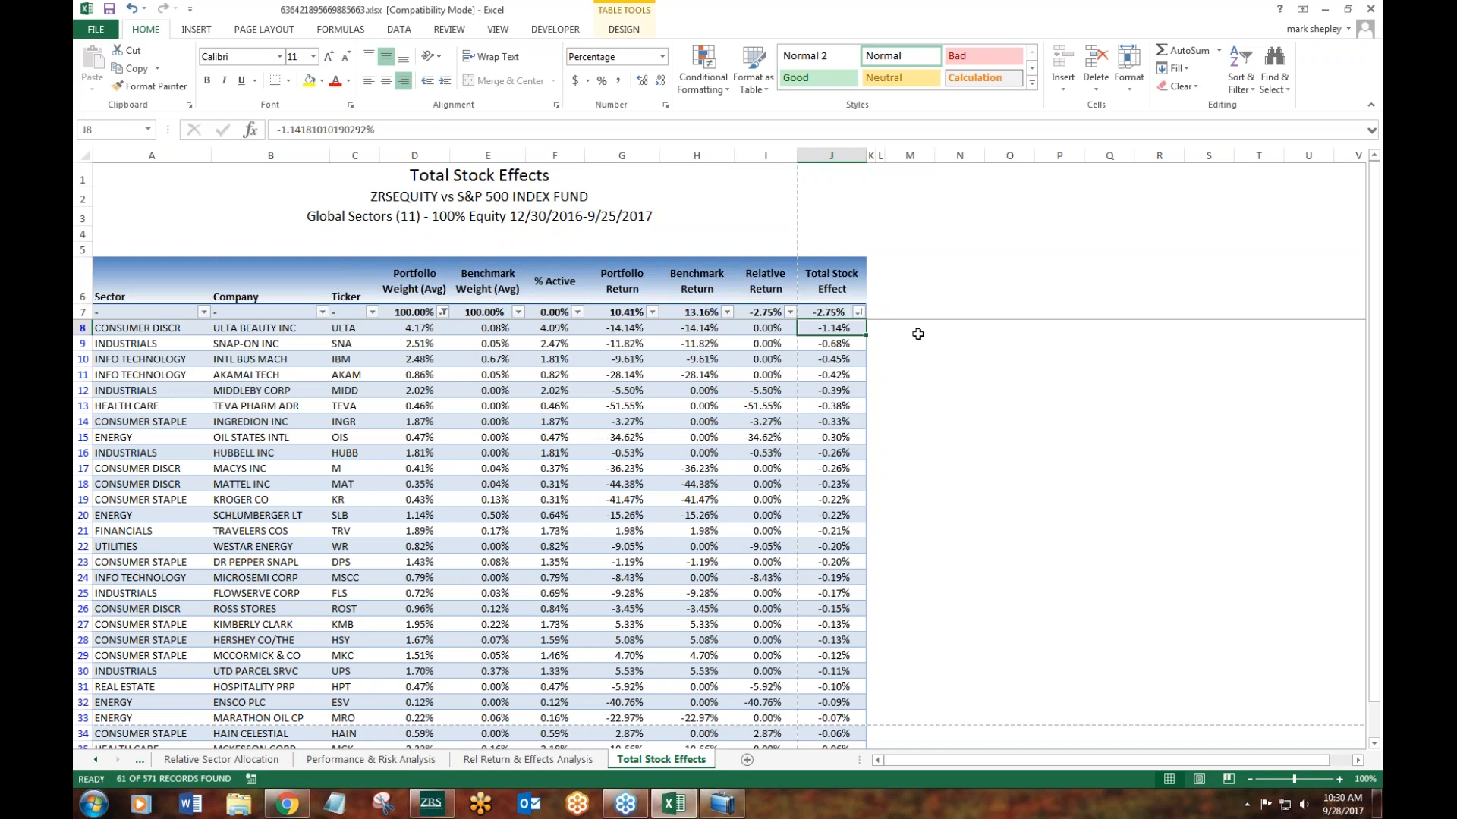
{"action": "left_click", "coordinate": [835, 341]}
{"action": "key", "text": "Down"}
{"action": "key", "text": "Down"}
{"action": "key", "text": "Down"}
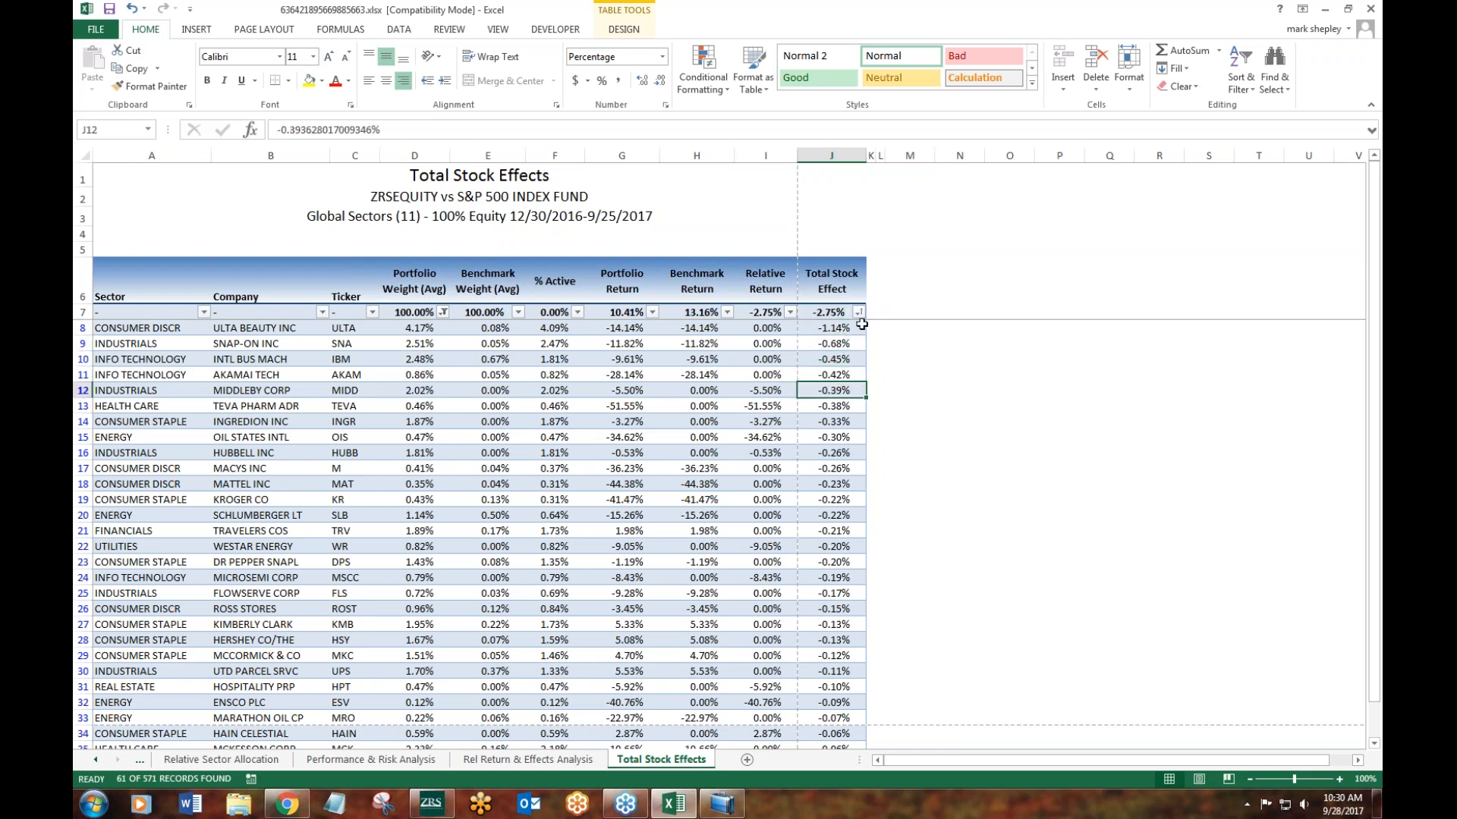
- Sort the held stocks by Total Stock Effect from largest to smallest and highlight the top six effect values
{"action": "left_click", "coordinate": [858, 313]}
{"action": "left_click", "coordinate": [759, 347]}
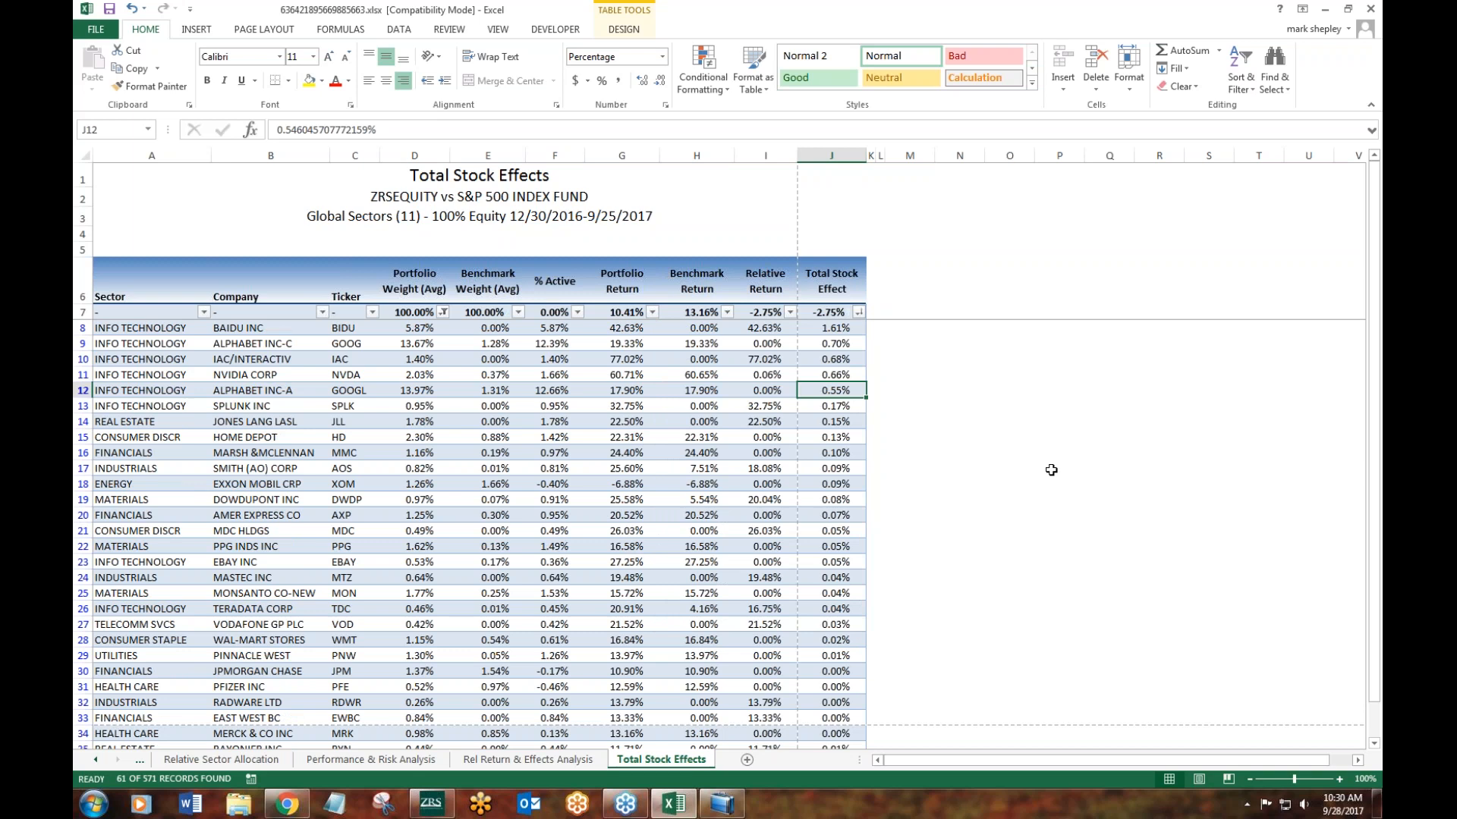
{"action": "left_click_drag", "start_coordinate": [837, 325], "coordinate": [846, 412]}
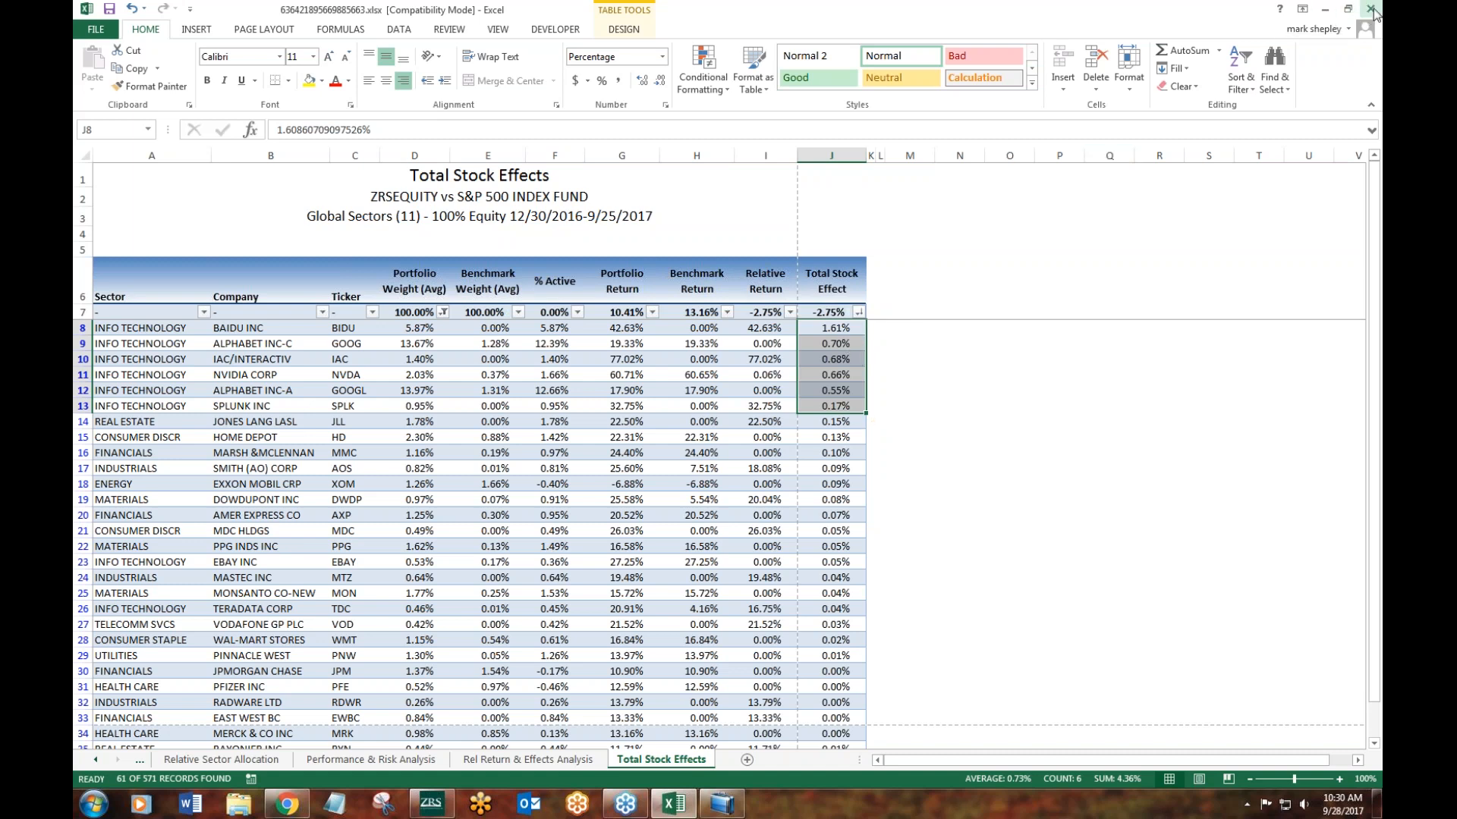
- Minimize the attribution workbook and switch to Zacks Research System
{"action": "left_click", "coordinate": [1327, 9]}
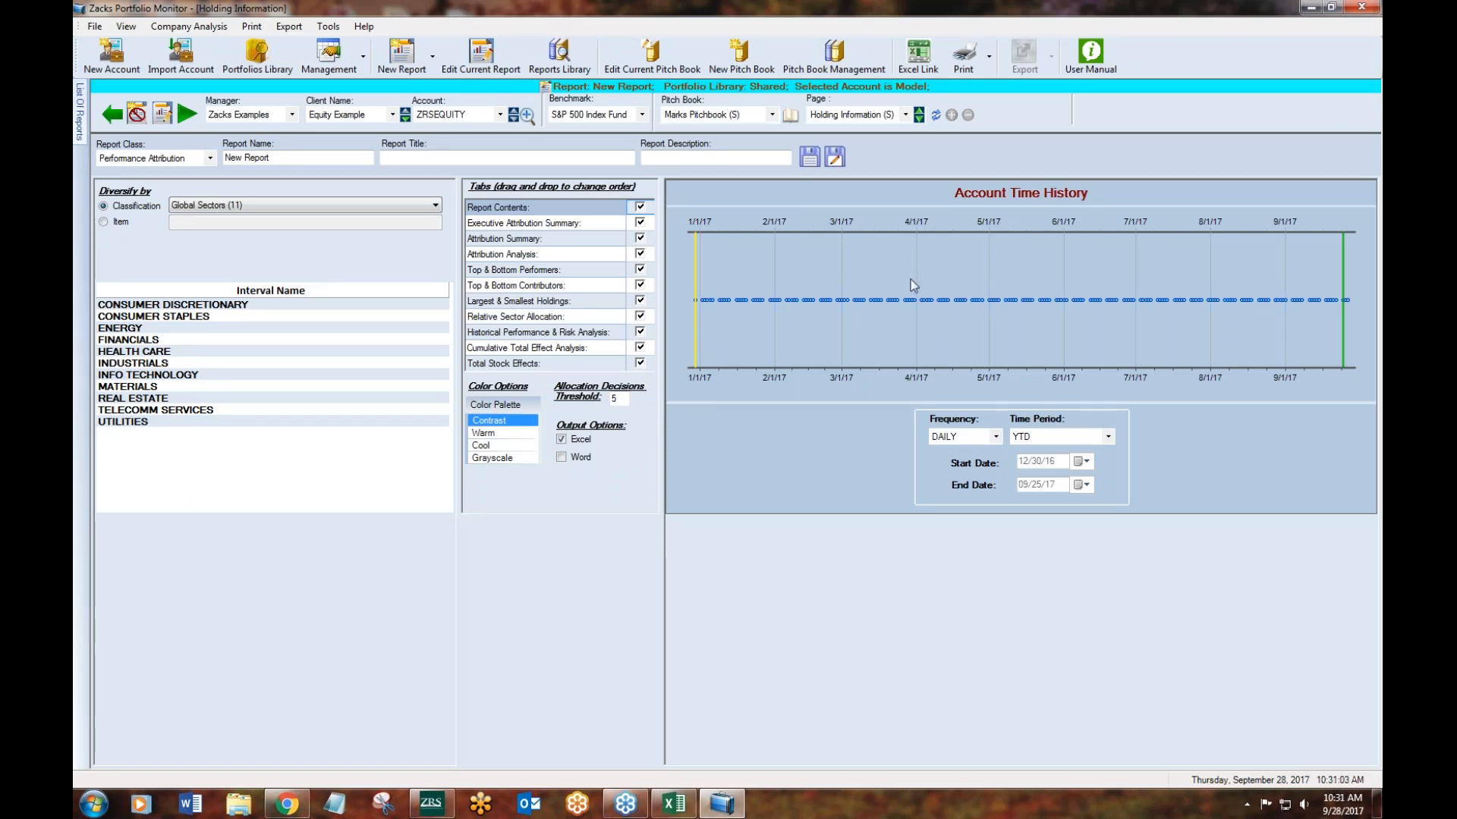
{"action": "left_click", "coordinate": [431, 803]}
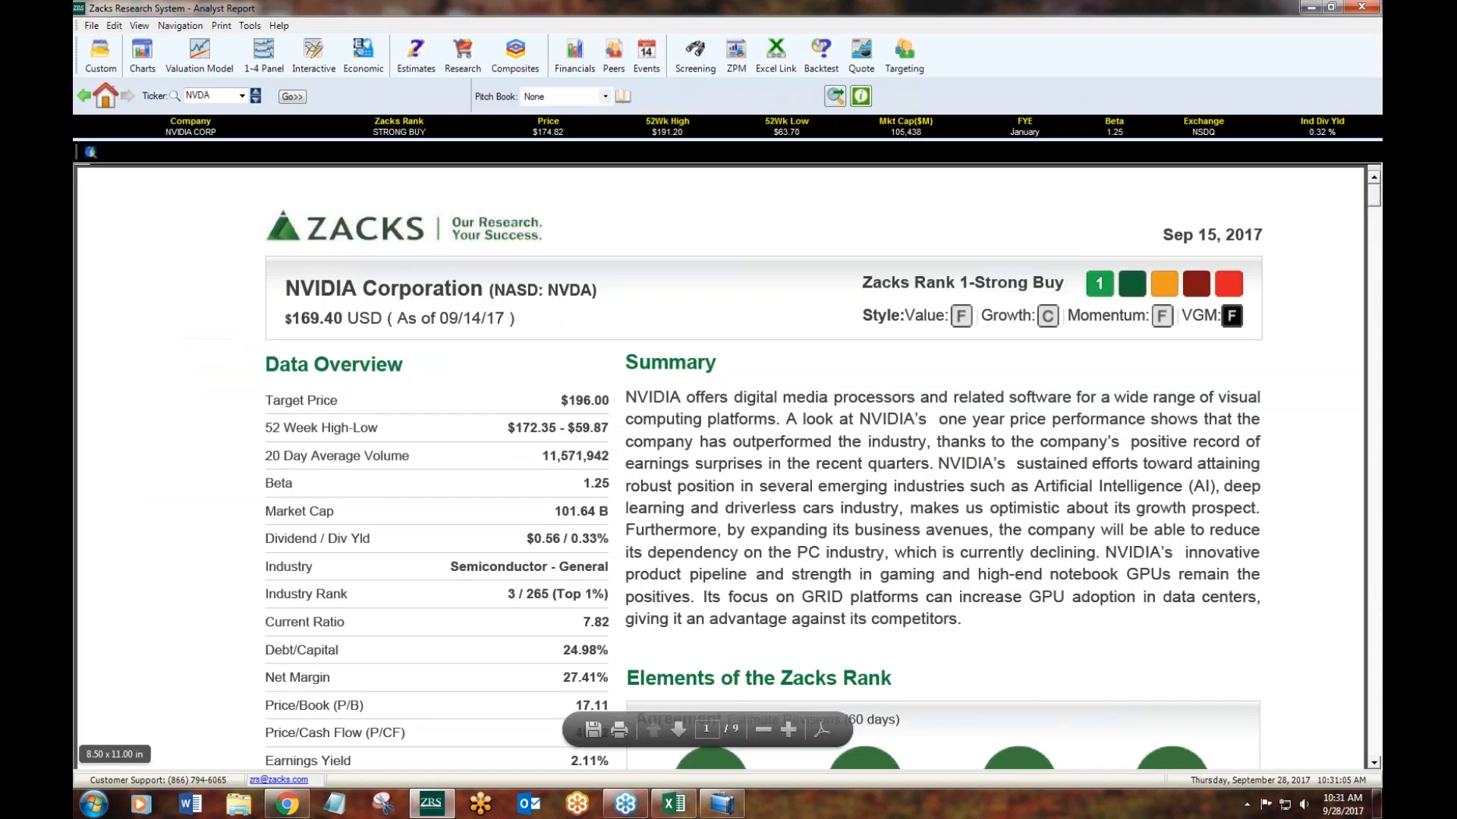